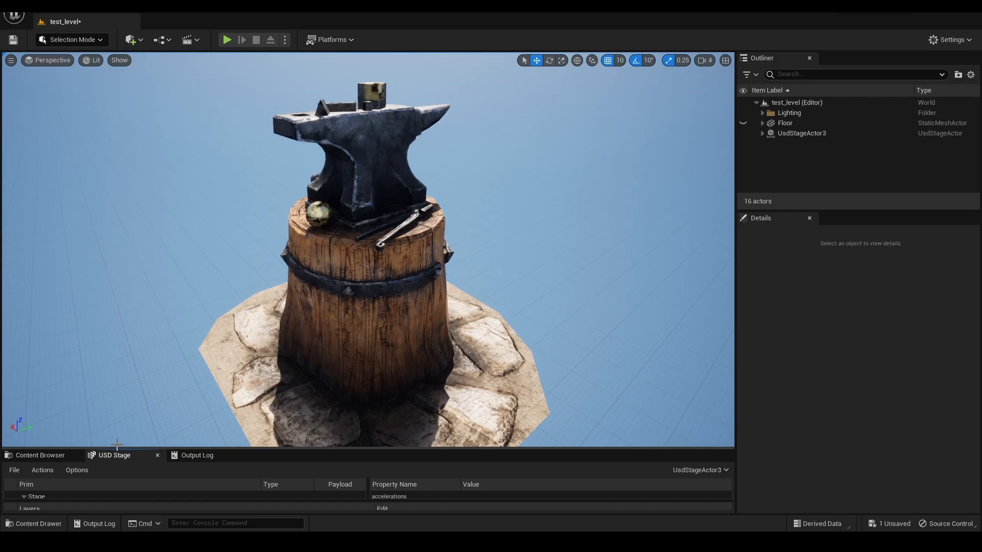
Step: Inspect the scalar and texture parameters of the anvil's anvil_textures_8 material, and close its editor
{"action": "left_click_drag", "start_coordinate": [354, 276], "coordinate": [354, 276], "text": "alt"}
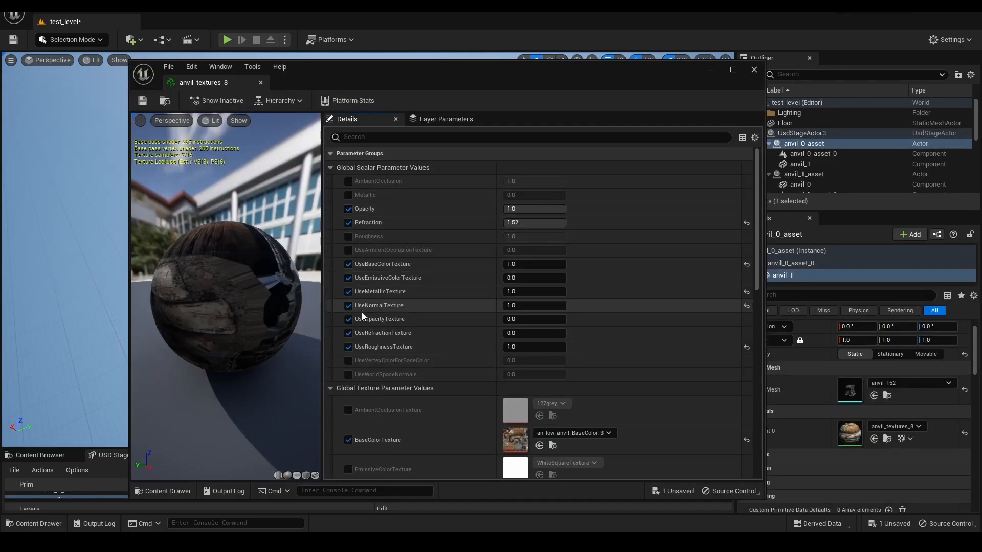
{"action": "scroll", "coordinate": [373, 380], "scroll_direction": "down", "scroll_amount": 5}
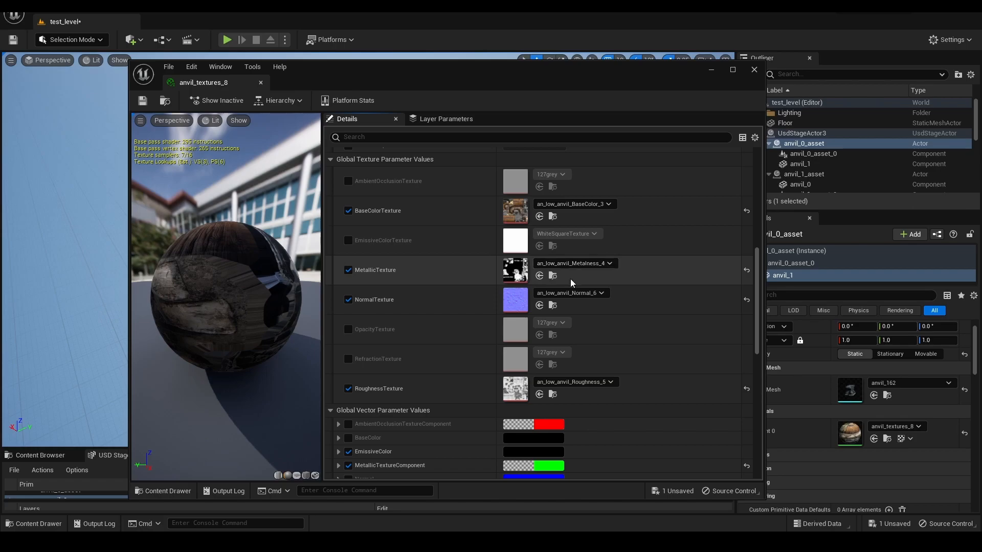
{"action": "key", "text": "alt+F4"}
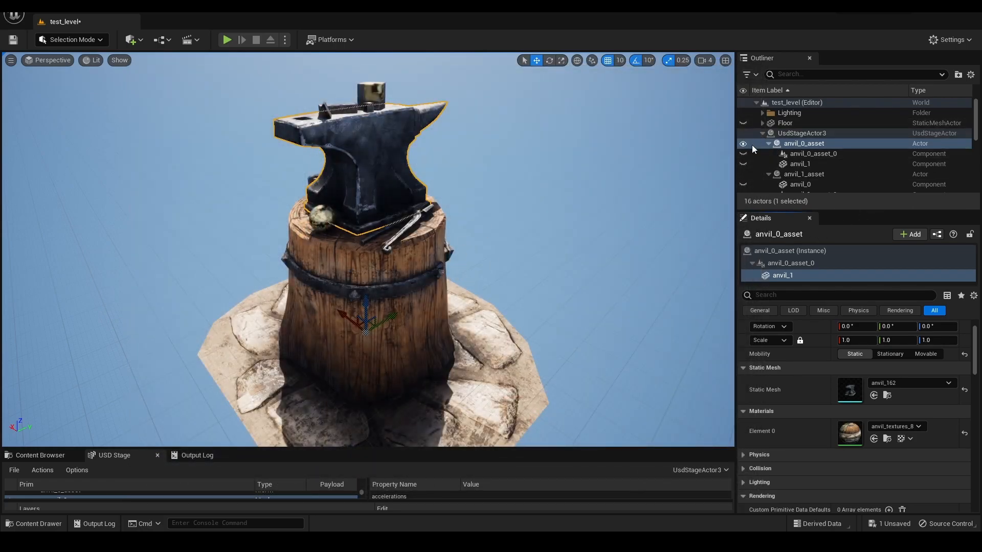
Step: Collapse UsdStageActor3 in the outliner, clear the selection and view the anvil and stump from the opposite side
{"action": "left_click", "coordinate": [762, 134]}
{"action": "left_click", "coordinate": [755, 158]}
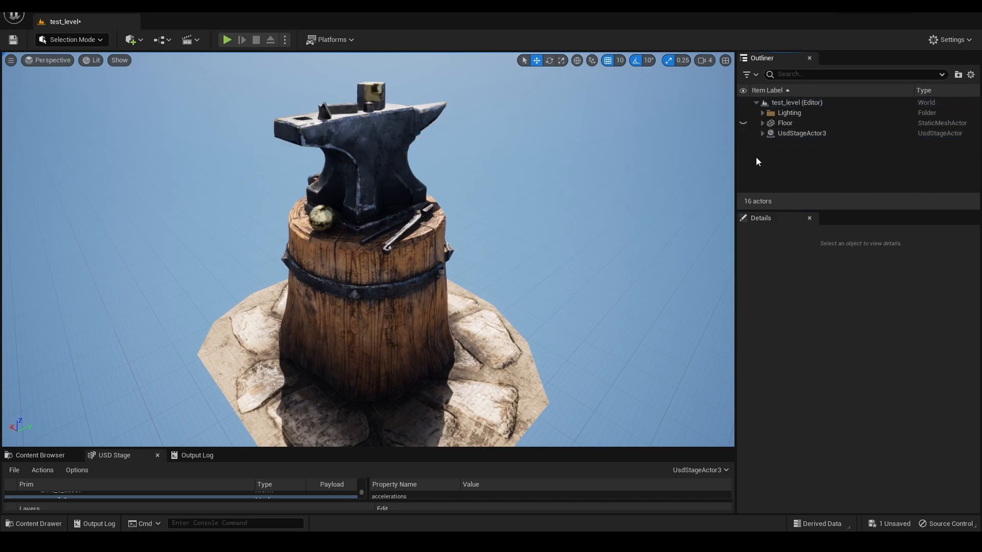
{"action": "left_click_drag", "start_coordinate": [441, 273], "coordinate": [557, 274], "text": "alt"}
{"action": "left_click_drag", "start_coordinate": [177, 419], "coordinate": [215, 416], "text": "alt"}
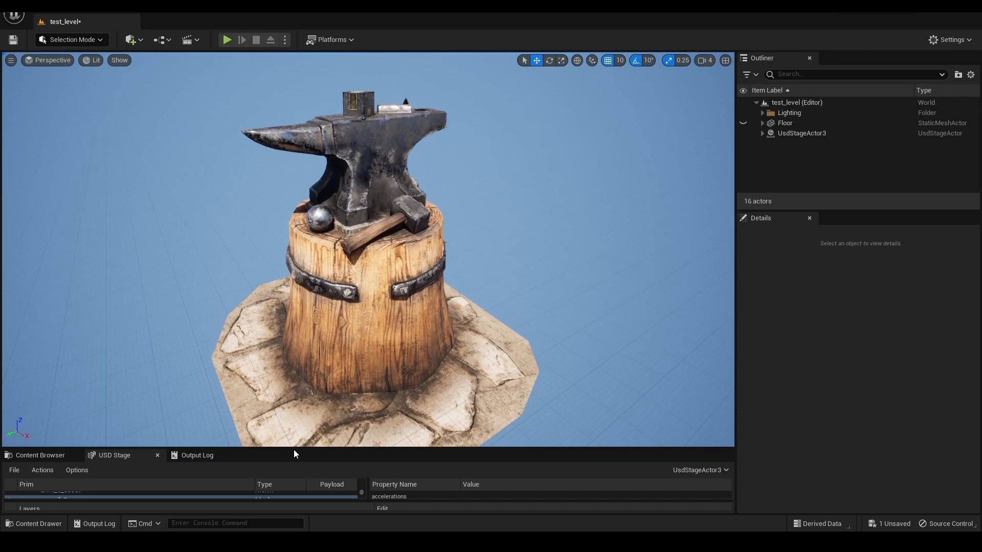
Step: Enlarge the USD Stage area, open forest_landscape_output_week3.usd as the stage, and reload it
{"action": "left_click_drag", "start_coordinate": [294, 449], "coordinate": [266, 292]}
{"action": "left_click", "coordinate": [14, 314]}
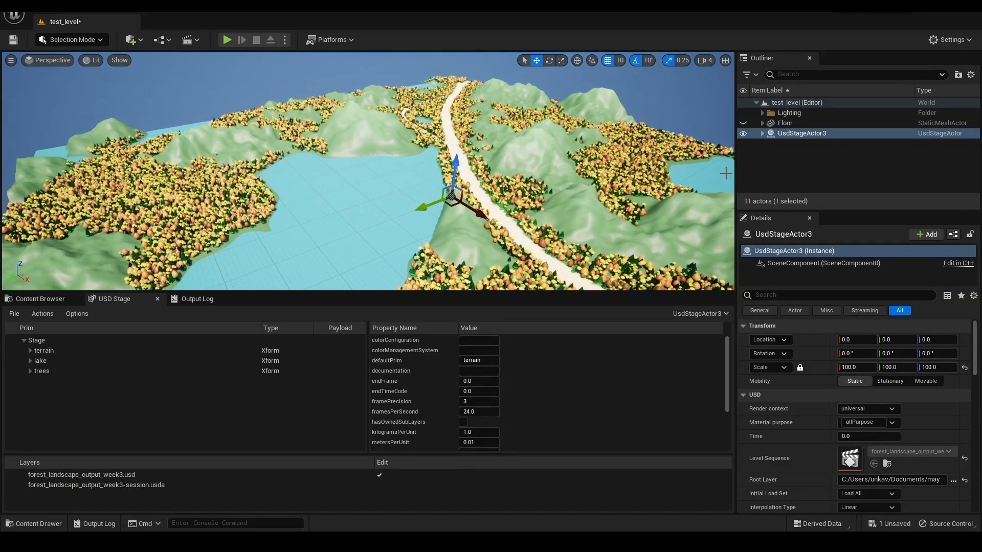
{"action": "left_click", "coordinate": [791, 170]}
{"action": "right_click_drag", "start_coordinate": [368, 171], "coordinate": [347, 203]}
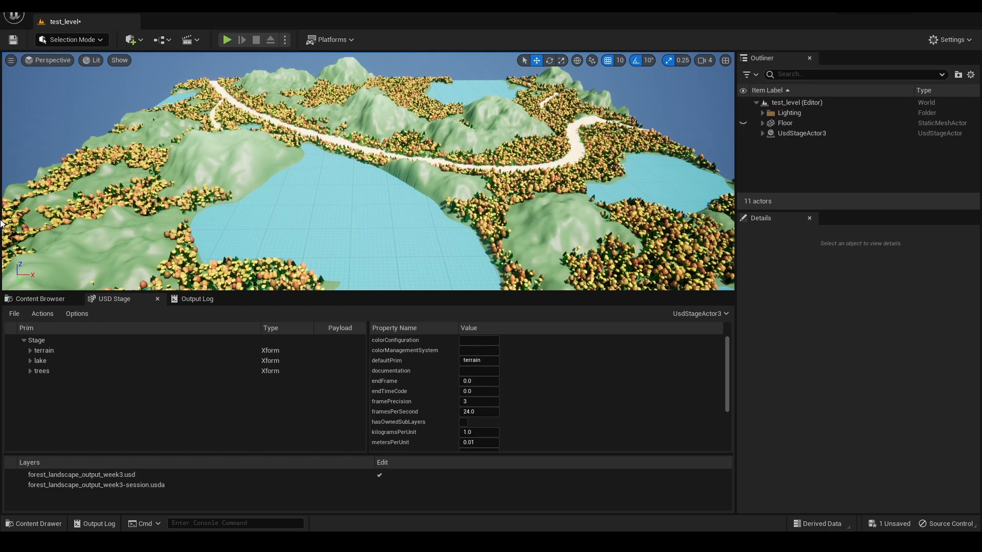
{"action": "left_click", "coordinate": [13, 314]}
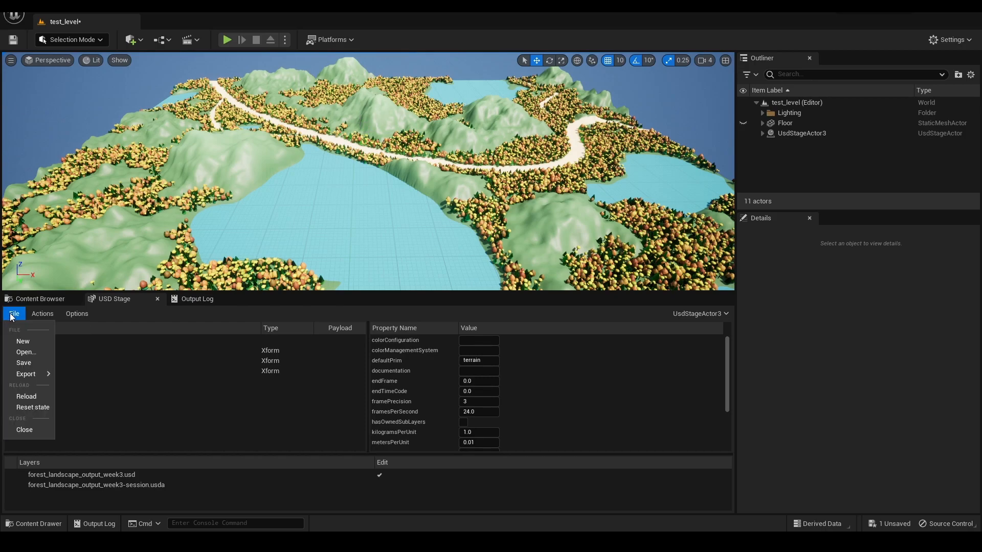
{"action": "left_click", "coordinate": [26, 396]}
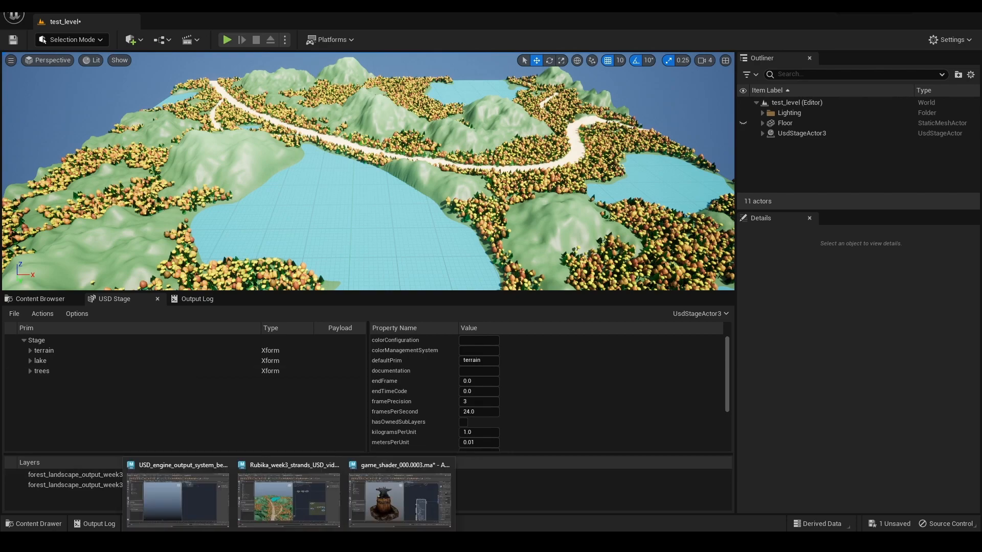
Step: Switch to the Rubika_week3_strands_USD scene in Maya and open the USD_Output compound of the forest scatter graph
{"action": "left_click", "coordinate": [289, 504]}
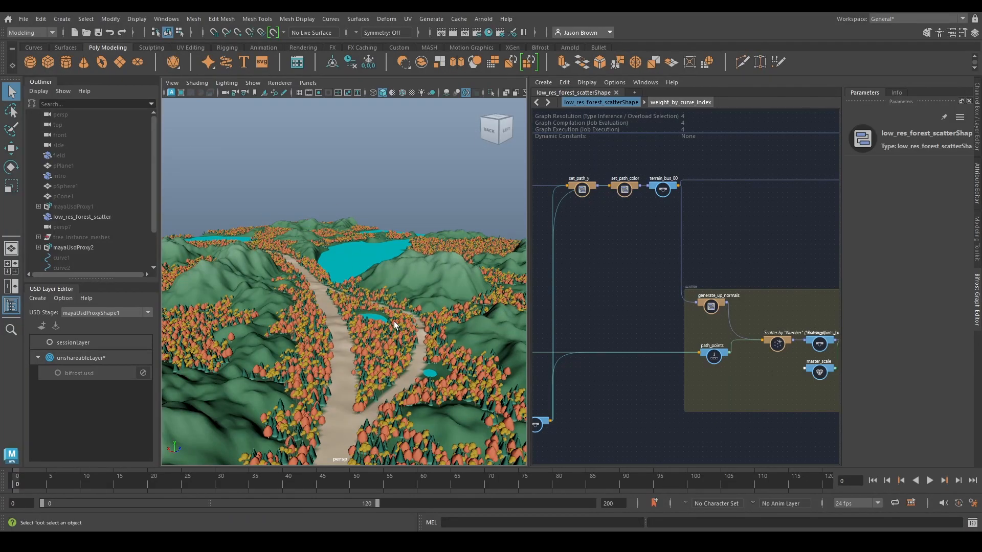
{"action": "key", "text": "alt+Tab"}
{"action": "key", "text": "alt+Tab"}
{"action": "scroll", "coordinate": [627, 309], "scroll_direction": "down", "scroll_amount": 5}
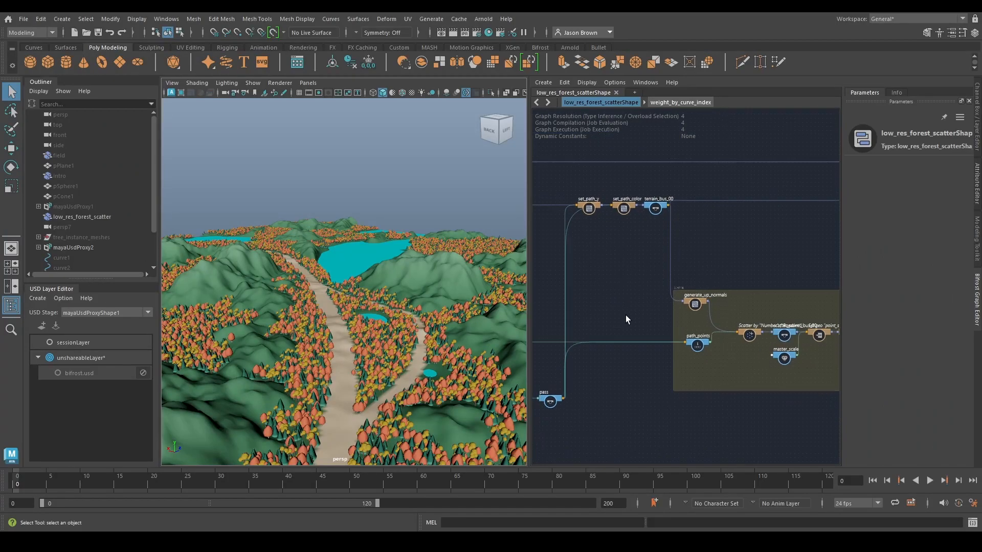
{"action": "left_click", "coordinate": [646, 318]}
{"action": "key", "text": "f"}
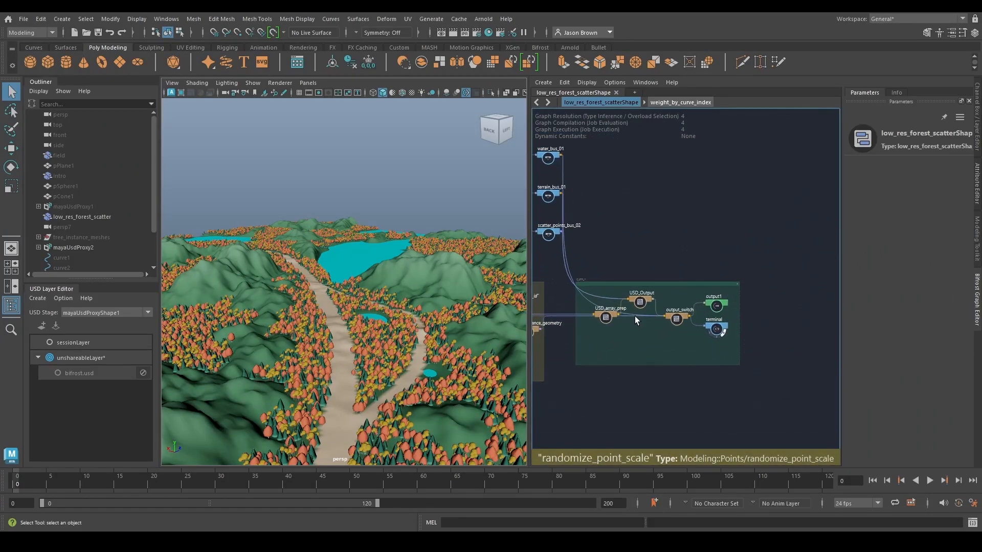
{"action": "double_click", "coordinate": [652, 220]}
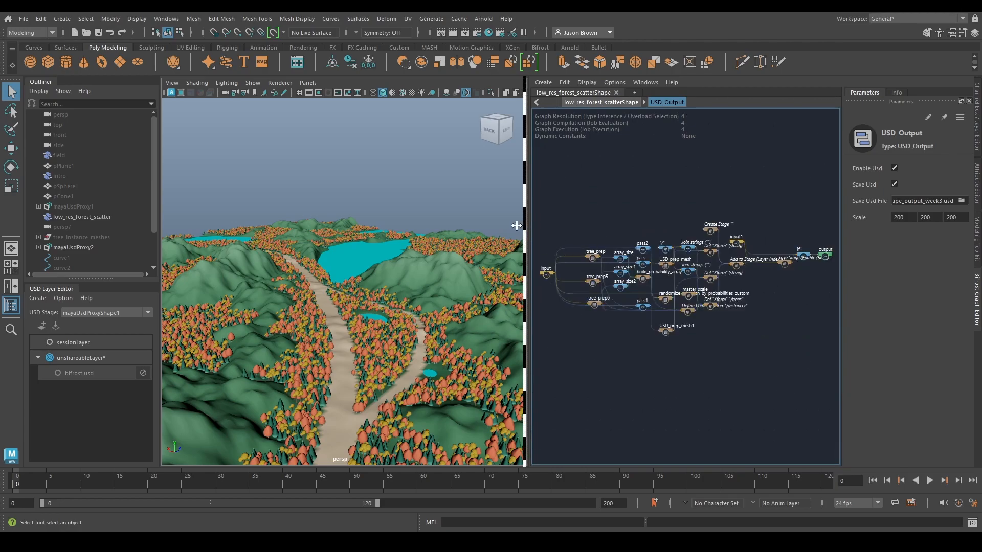
Step: Widen the Bifrost graph editor and expand the USD_Output nodes so their ports are shown
{"action": "left_click_drag", "start_coordinate": [524, 225], "coordinate": [295, 226]}
{"action": "scroll", "coordinate": [532, 304], "scroll_direction": "up", "scroll_amount": 5}
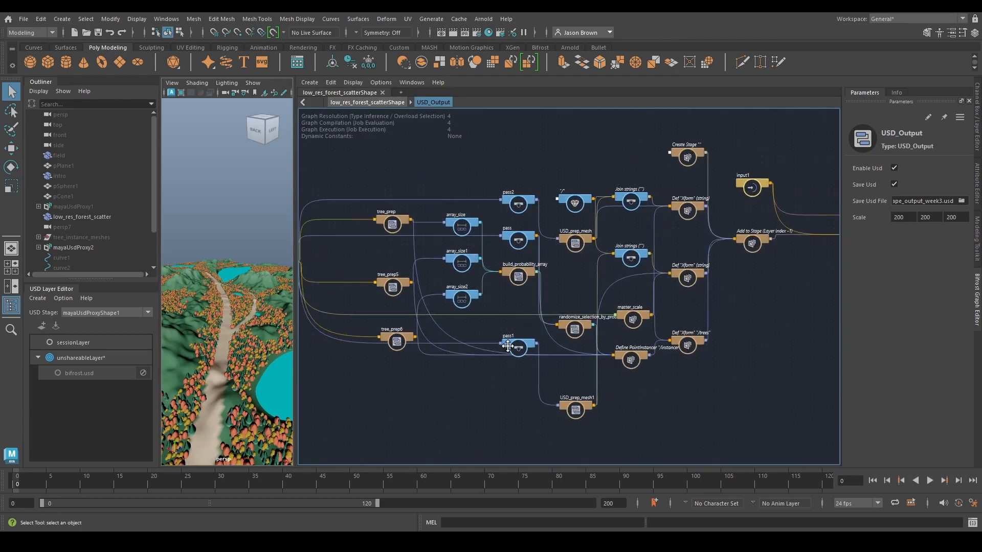
{"action": "type", "text": "input"}
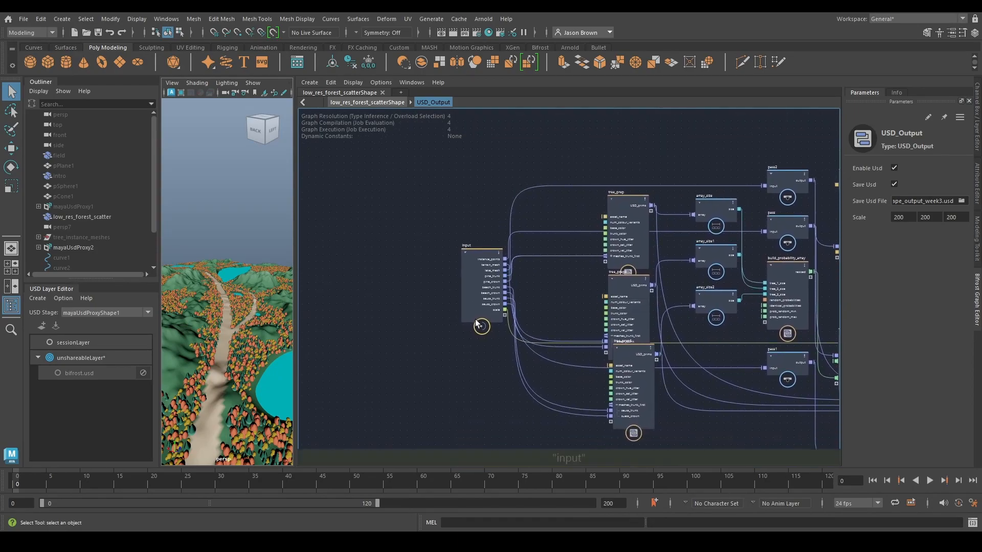
Step: Spread the three overlapping tree_prep nodes into a column and place the input node beside them
{"action": "left_click_drag", "start_coordinate": [475, 325], "coordinate": [444, 340]}
{"action": "left_click_drag", "start_coordinate": [622, 243], "coordinate": [525, 282]}
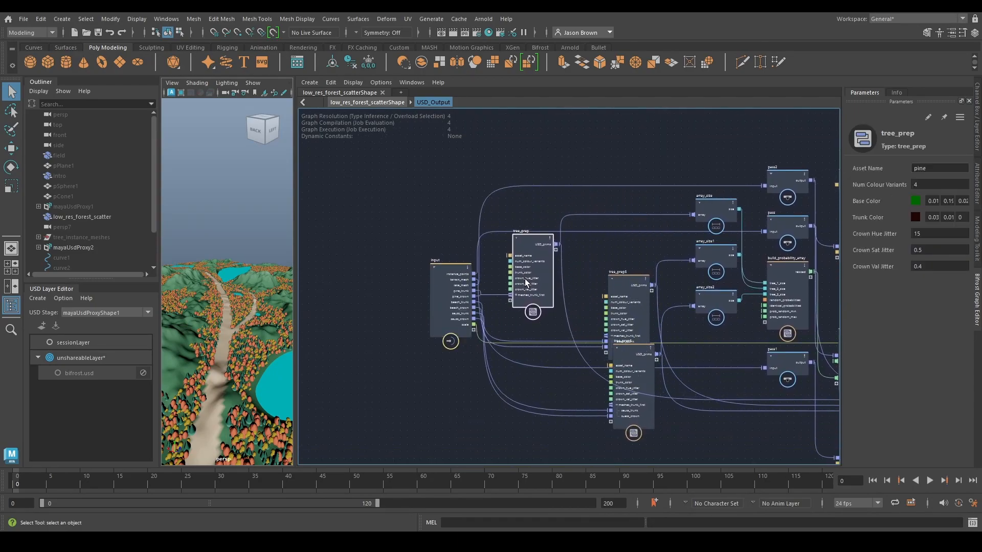
{"action": "middle_click_drag", "start_coordinate": [628, 400], "coordinate": [665, 324]}
{"action": "left_click_drag", "start_coordinate": [666, 324], "coordinate": [561, 428]}
{"action": "left_click_drag", "start_coordinate": [658, 267], "coordinate": [559, 329]}
{"action": "middle_click_drag", "start_coordinate": [672, 373], "coordinate": [677, 377]}
{"action": "left_click_drag", "start_coordinate": [495, 256], "coordinate": [480, 351]}
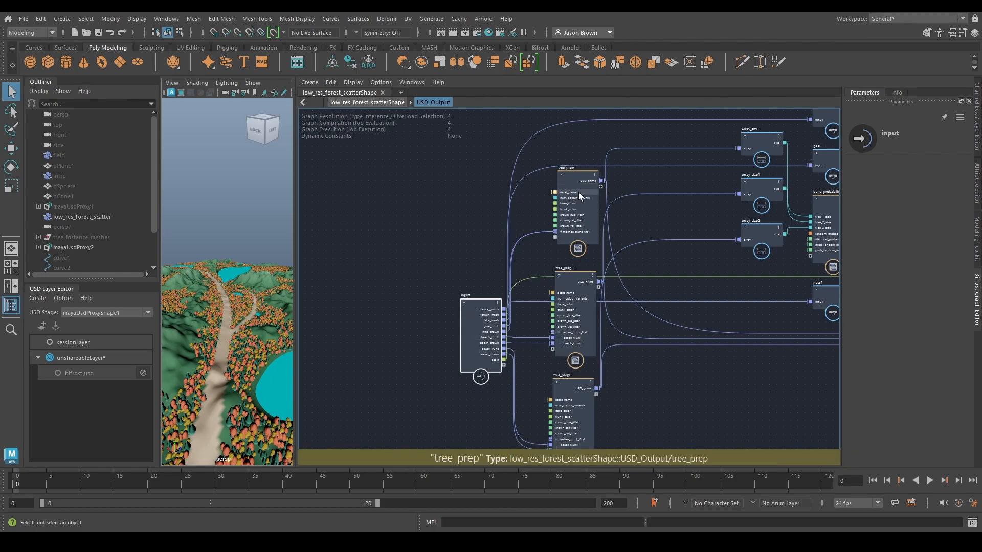
Step: Examine the scattered forest landscape in the viewport and the tree connections leaving the input node
{"action": "middle_click_drag", "start_coordinate": [693, 309], "coordinate": [592, 314]}
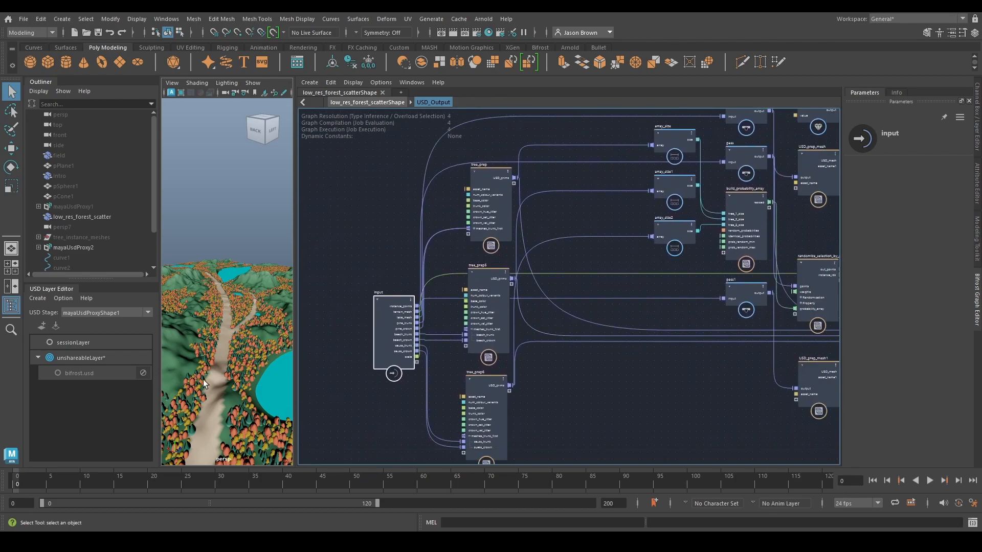
{"action": "left_click", "coordinate": [167, 348]}
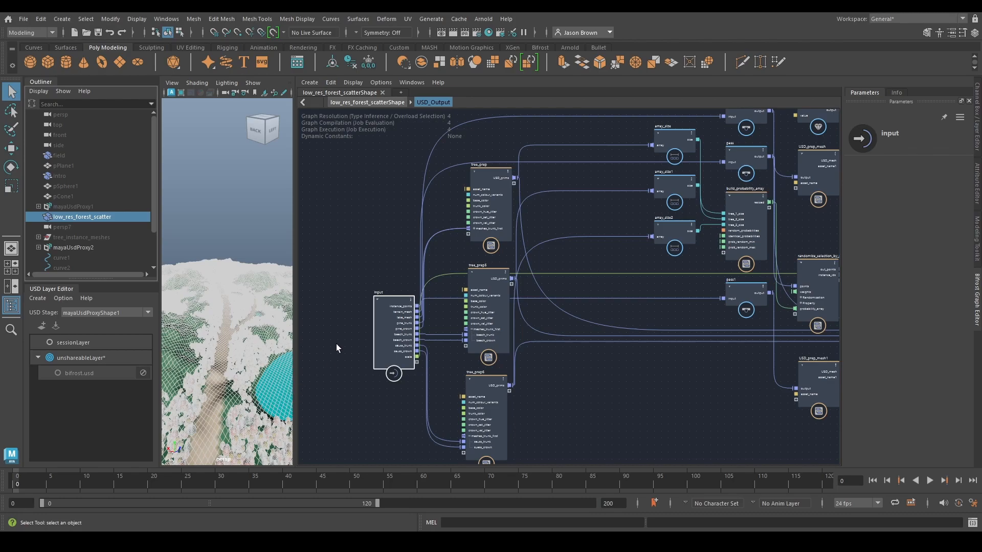
{"action": "left_click", "coordinate": [235, 238]}
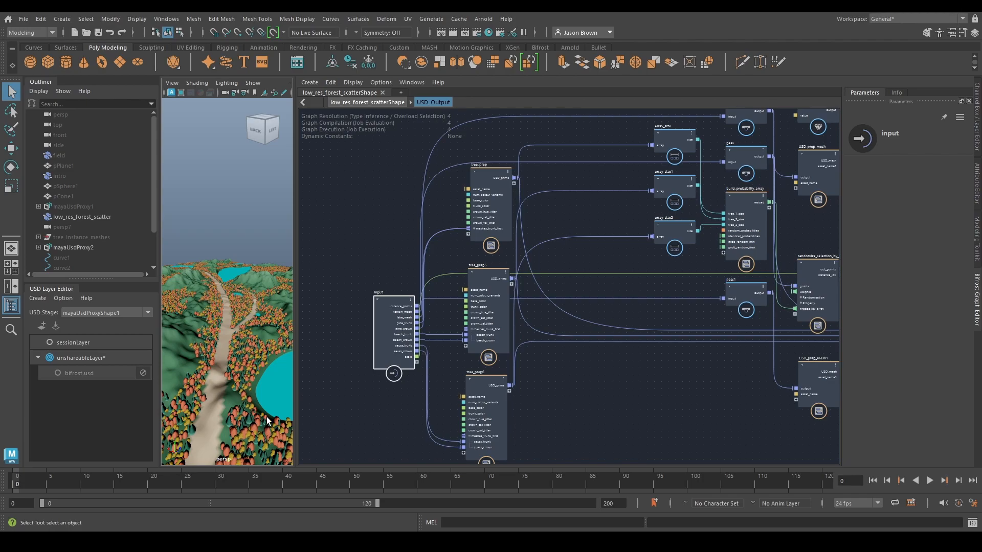
{"action": "key", "text": "f"}
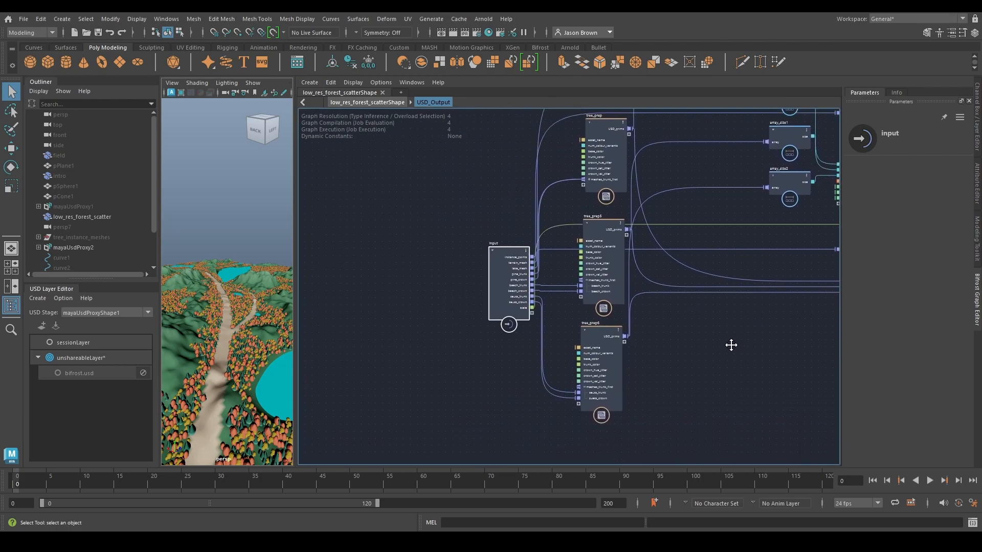
{"action": "left_click_drag", "start_coordinate": [565, 358], "coordinate": [520, 278]}
Step: Inspect how the USD_array_prep compound splits the crowns and trunks arrays into its outputs, and return to the parent graph
{"action": "left_click", "coordinate": [386, 100]}
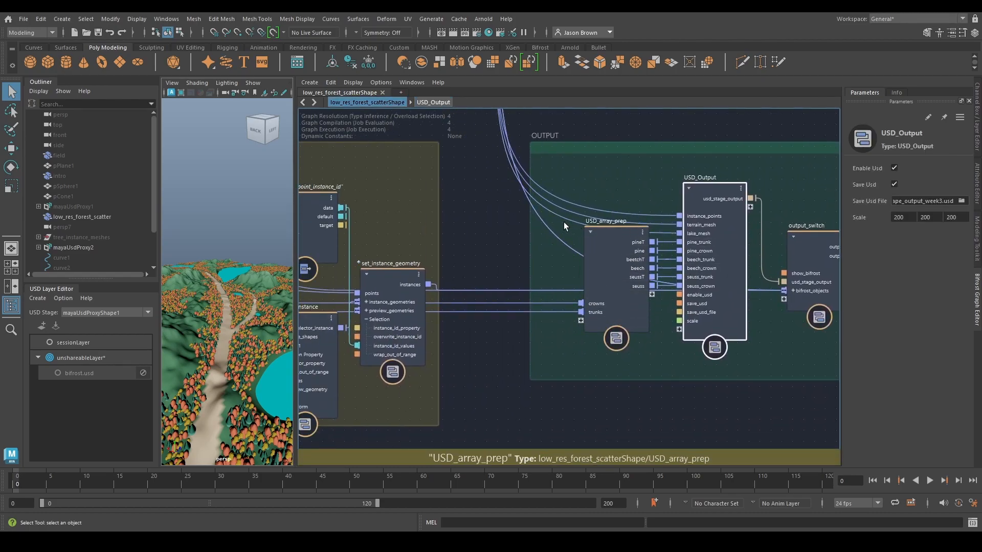
{"action": "double_click", "coordinate": [600, 249]}
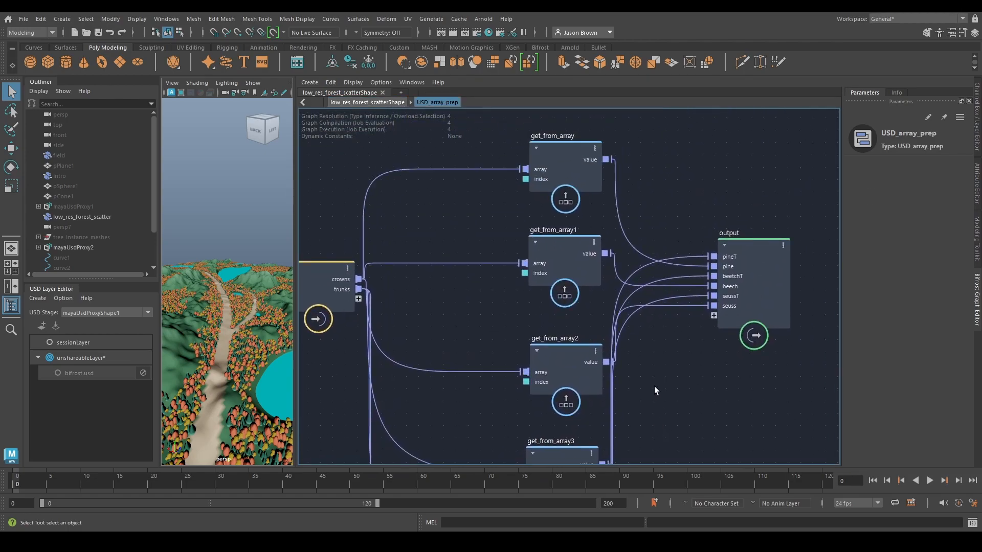
{"action": "left_click_drag", "start_coordinate": [323, 294], "coordinate": [318, 275]}
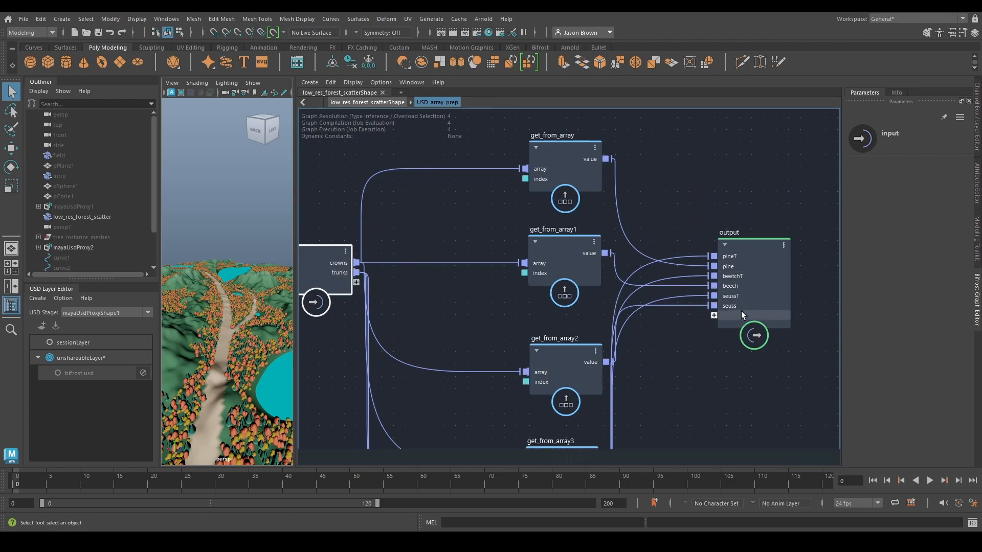
{"action": "scroll", "coordinate": [698, 311], "scroll_direction": "down", "scroll_amount": 3}
{"action": "middle_click_drag", "start_coordinate": [683, 373], "coordinate": [638, 342]}
{"action": "key", "text": "u"}
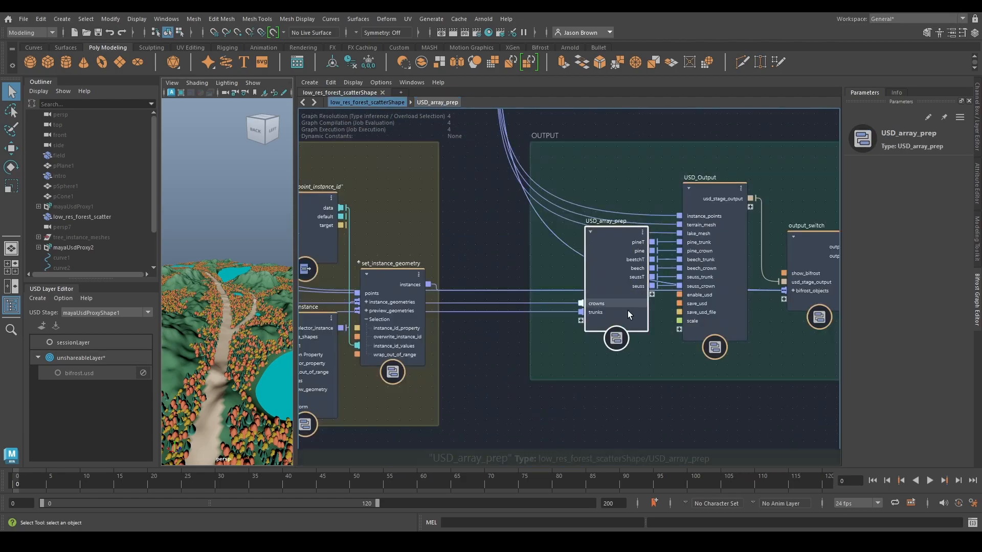
Step: Reopen the USD_Output compound and move its input and first tree_prep nodes closer together
{"action": "left_click_drag", "start_coordinate": [603, 290], "coordinate": [551, 290]}
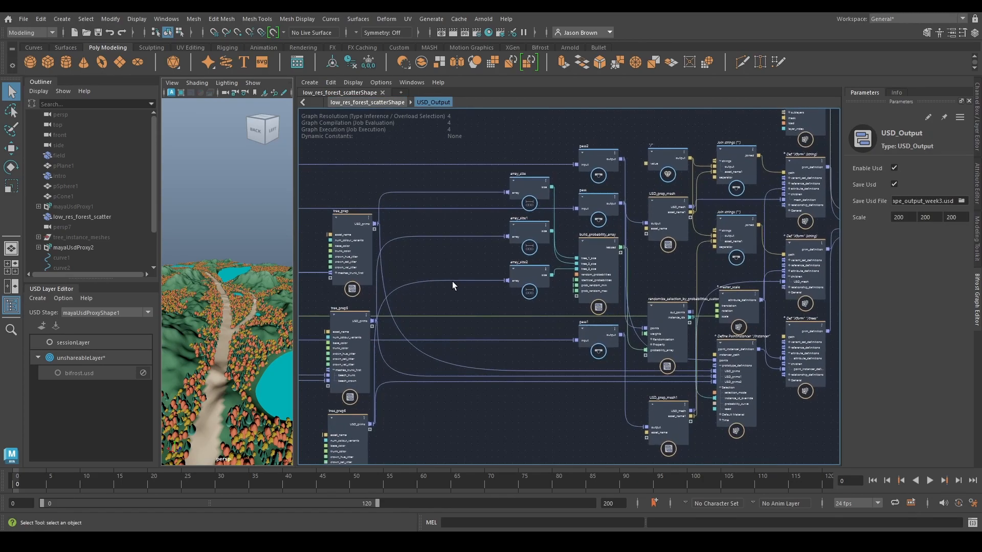
{"action": "scroll", "coordinate": [542, 288], "scroll_direction": "up", "scroll_amount": 3}
{"action": "left_click_drag", "start_coordinate": [455, 316], "coordinate": [440, 269]}
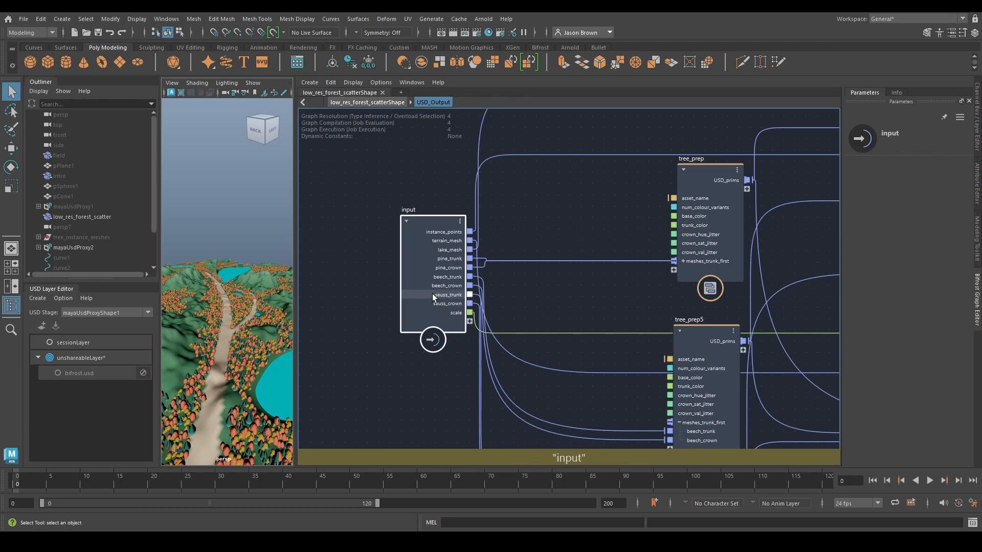
{"action": "middle_click_drag", "start_coordinate": [604, 297], "coordinate": [561, 309]}
{"action": "left_click_drag", "start_coordinate": [656, 249], "coordinate": [564, 249]}
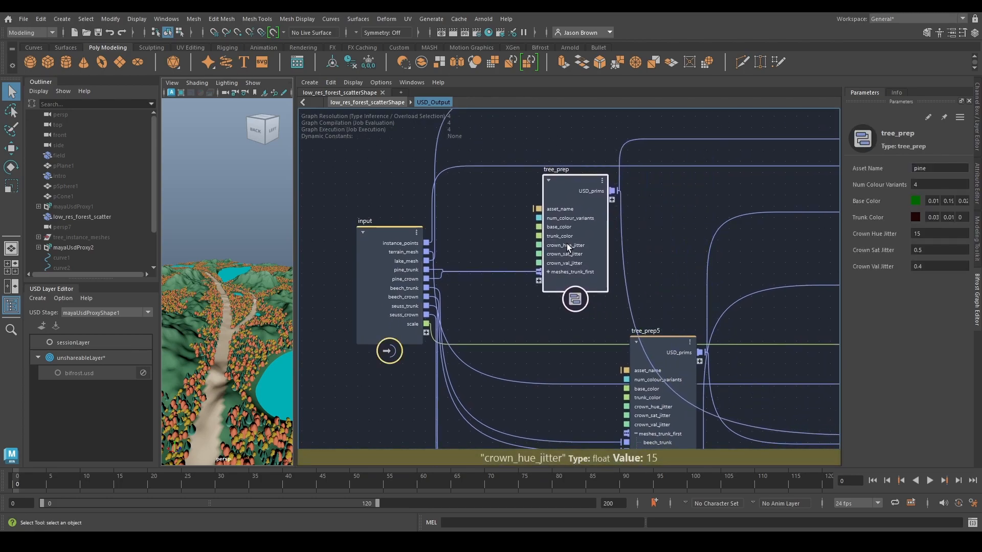
{"action": "middle_click_drag", "start_coordinate": [643, 322], "coordinate": [685, 282]}
Step: Open the tree_prep compound for the pine asset and examine its crown and trunk naming nodes
{"action": "double_click", "coordinate": [599, 204]}
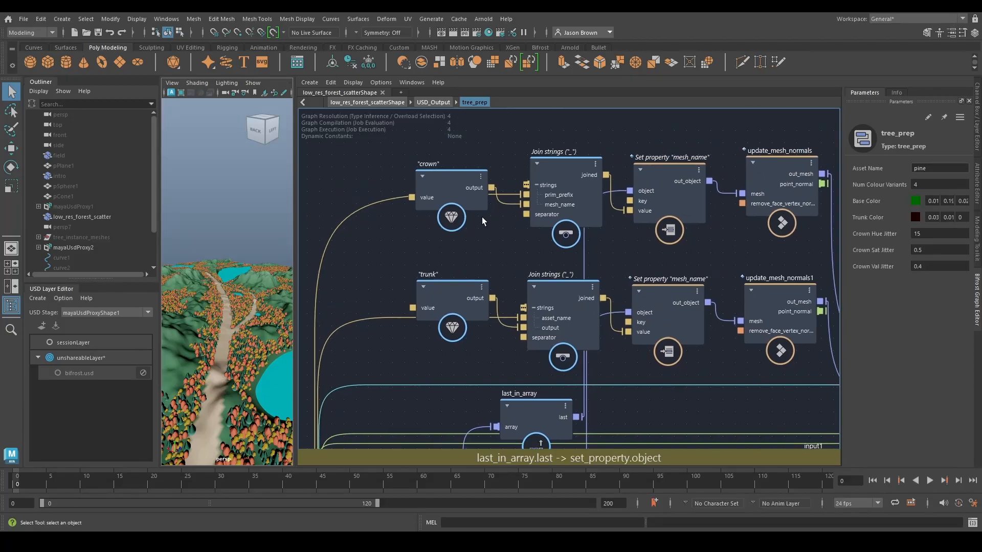
{"action": "left_click_drag", "start_coordinate": [743, 346], "coordinate": [670, 356]}
{"action": "scroll", "coordinate": [662, 350], "scroll_direction": "down", "scroll_amount": 2}
{"action": "middle_click_drag", "start_coordinate": [662, 350], "coordinate": [702, 152]}
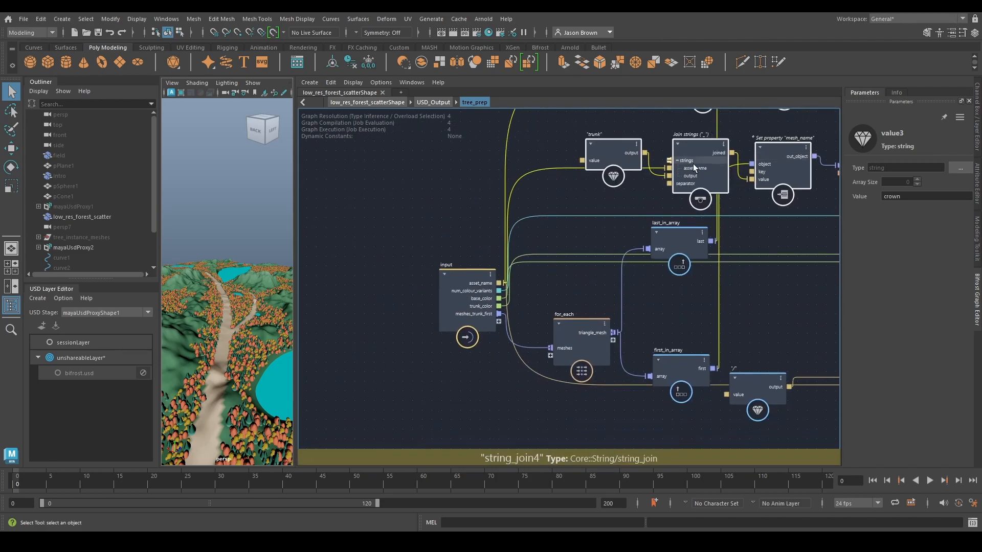
{"action": "middle_click_drag", "start_coordinate": [556, 263], "coordinate": [510, 375]}
{"action": "left_click", "coordinate": [511, 254]}
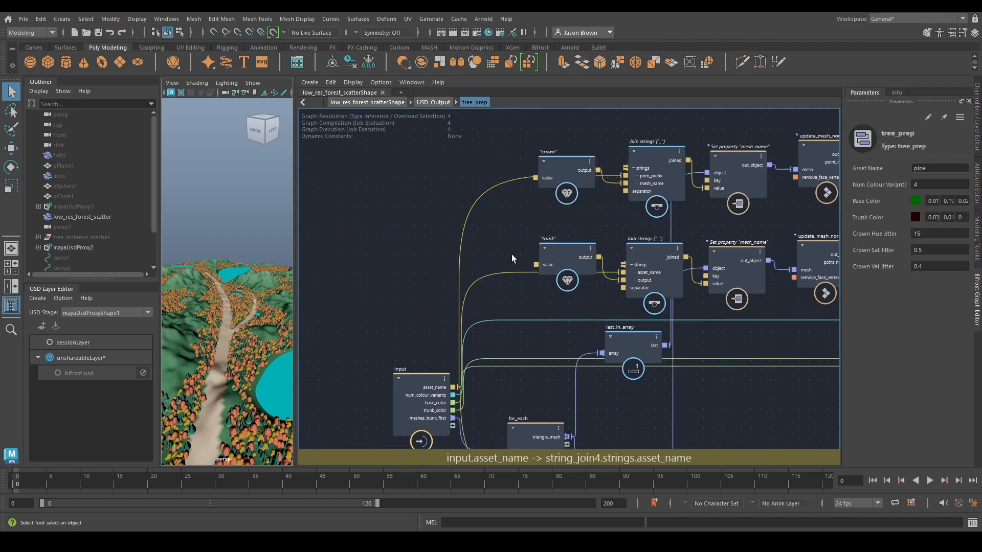
Step: Move the "crown" string node slightly up, and check the Join strings separator and the compound's asset name
{"action": "left_click_drag", "start_coordinate": [556, 172], "coordinate": [559, 146]}
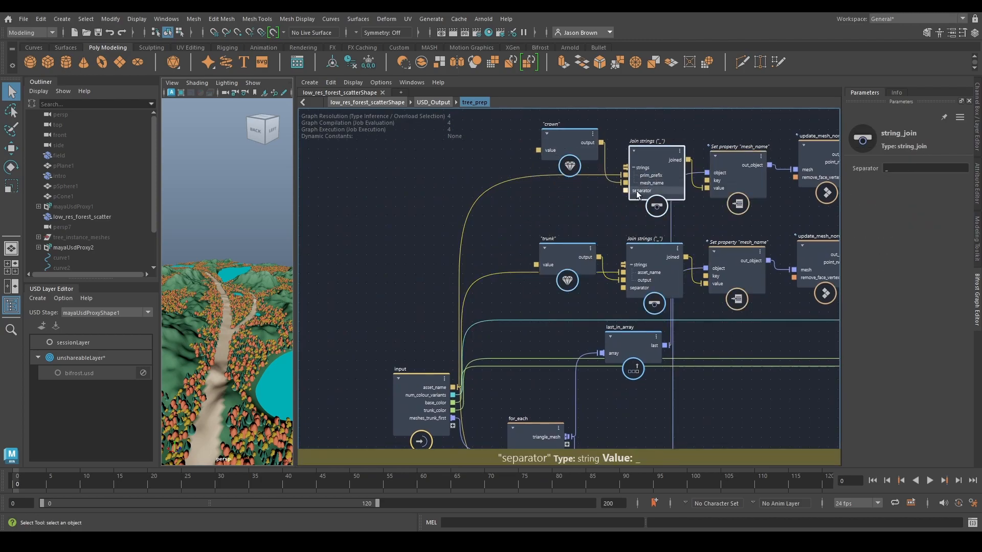
{"action": "left_click", "coordinate": [482, 268]}
{"action": "middle_click_drag", "start_coordinate": [482, 269], "coordinate": [532, 177]}
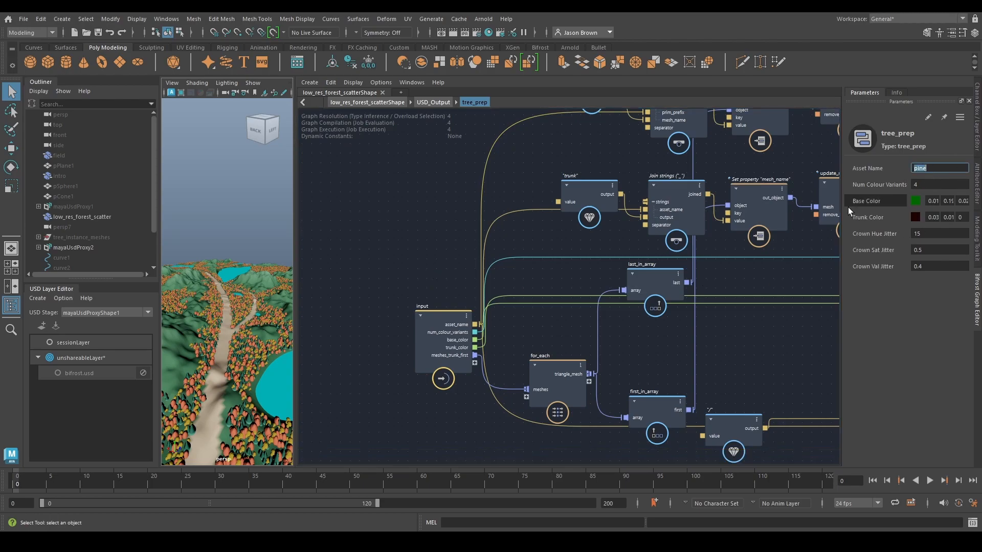
{"action": "middle_click_drag", "start_coordinate": [730, 328], "coordinate": [686, 423]}
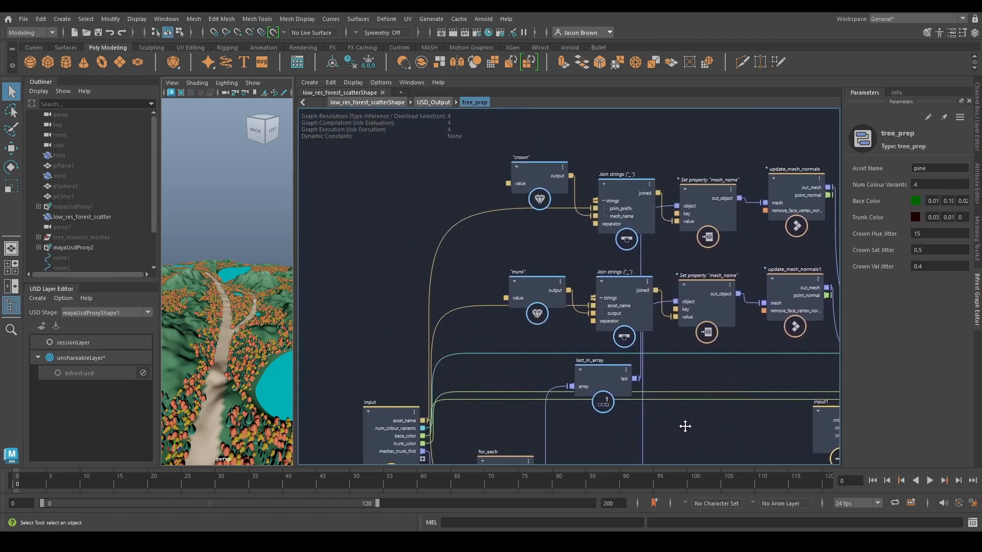
Step: Move the "crown" string node and its Join strings node away from the upper Set property node
{"action": "left_click", "coordinate": [526, 173]}
{"action": "left_click_drag", "start_coordinate": [624, 197], "coordinate": [484, 183]}
{"action": "left_click", "coordinate": [529, 186], "text": "shift"}
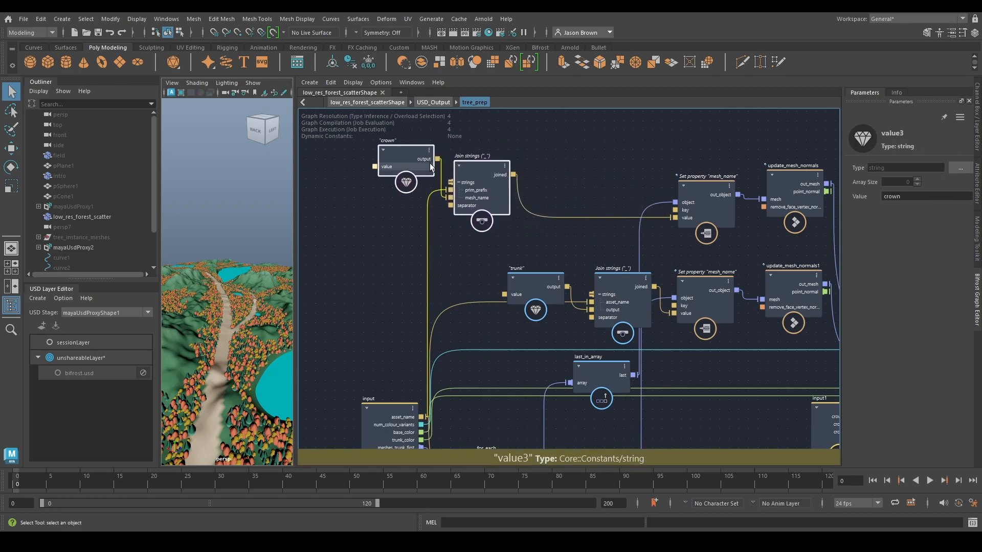
Step: Move the "crown" string node and its Join strings node closer to the upper Set property "mesh_name" node
{"action": "middle_click_drag", "start_coordinate": [591, 183], "coordinate": [495, 201]}
{"action": "left_click_drag", "start_coordinate": [601, 220], "coordinate": [567, 201]}
{"action": "left_click_drag", "start_coordinate": [304, 188], "coordinate": [360, 208]}
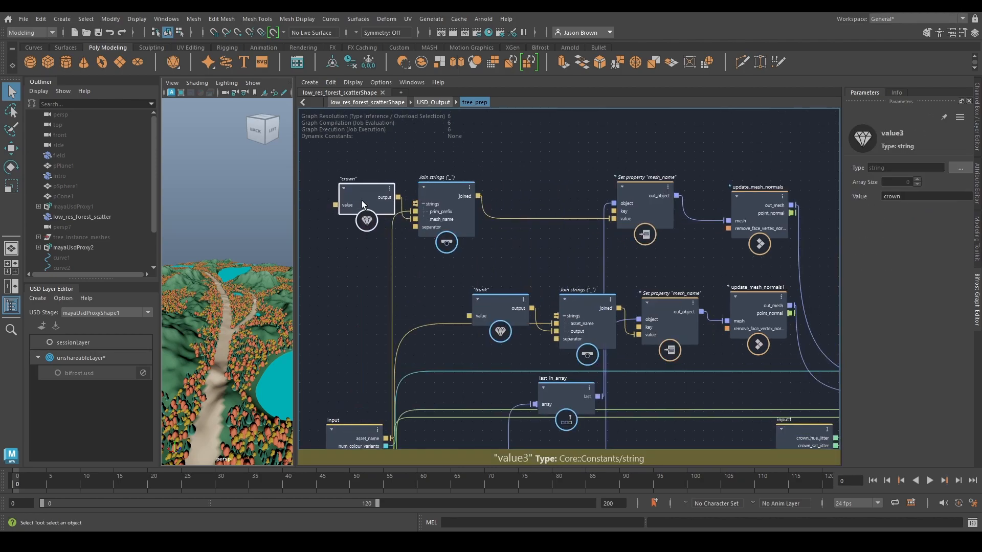
{"action": "left_click_drag", "start_coordinate": [454, 217], "coordinate": [542, 221]}
{"action": "left_click", "coordinate": [617, 246]}
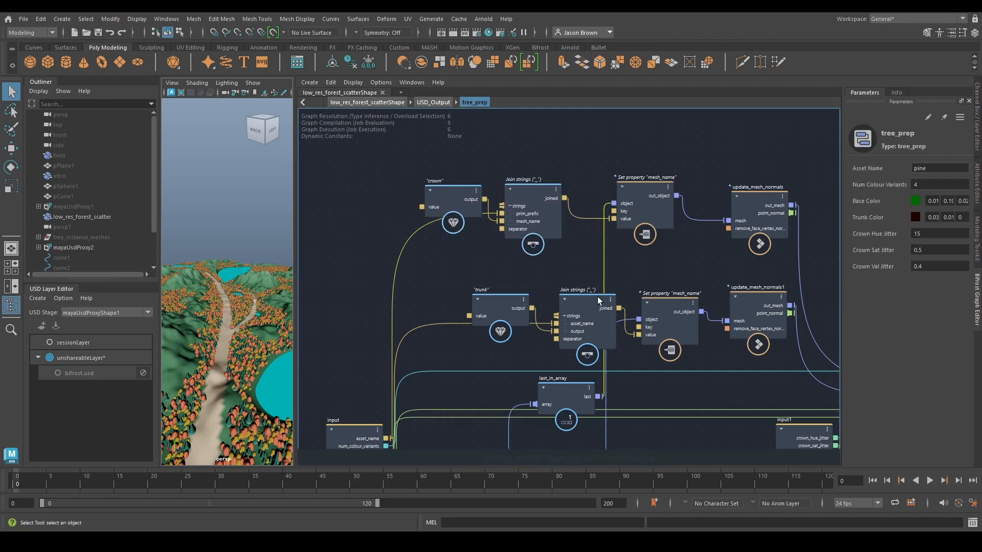
Step: Reposition the last_in_array node lower in the graph, closer to the for_each and first_in_array nodes
{"action": "middle_click_drag", "start_coordinate": [593, 327], "coordinate": [605, 242]}
{"action": "left_click_drag", "start_coordinate": [572, 316], "coordinate": [577, 382]}
{"action": "middle_click_drag", "start_coordinate": [573, 365], "coordinate": [615, 289]}
{"action": "left_click", "coordinate": [513, 364]}
{"action": "left_click_drag", "start_coordinate": [513, 364], "coordinate": [500, 347]}
{"action": "middle_click_drag", "start_coordinate": [530, 314], "coordinate": [510, 341]}
{"action": "left_click", "coordinate": [560, 332]}
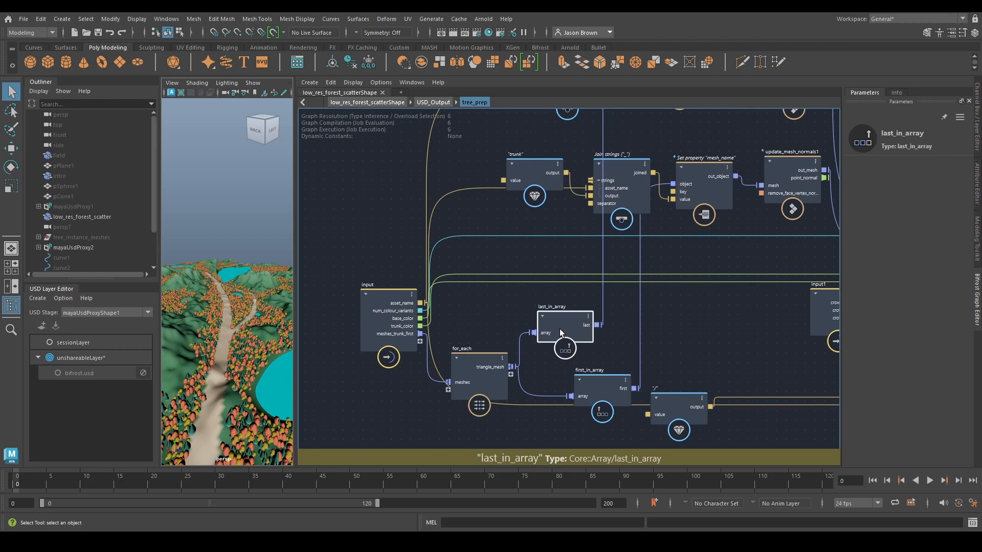
Step: Inspect the triangulation node inside the for_each compound, return to tree_prep, and nudge last_in_array closer to for_each
{"action": "double_click", "coordinate": [485, 373]}
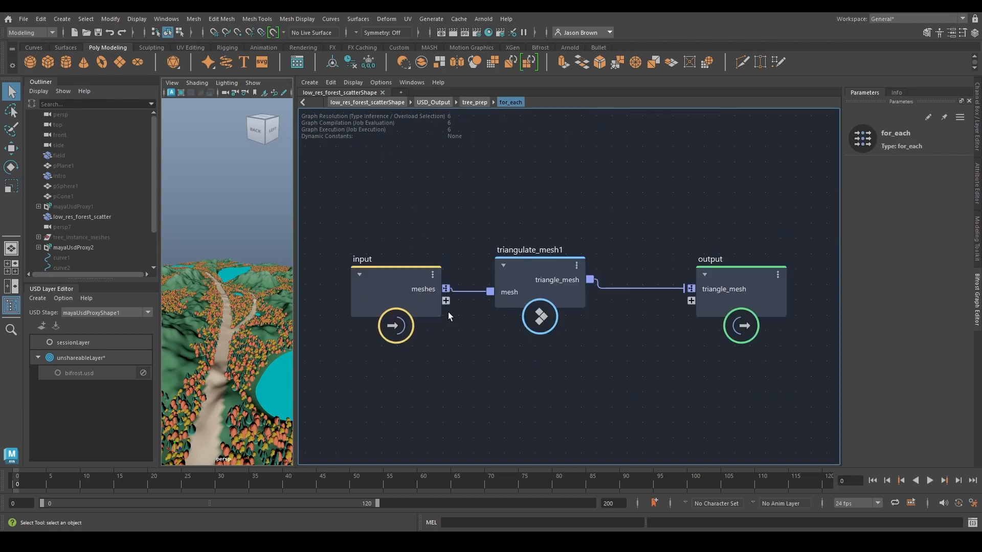
{"action": "key", "text": "u"}
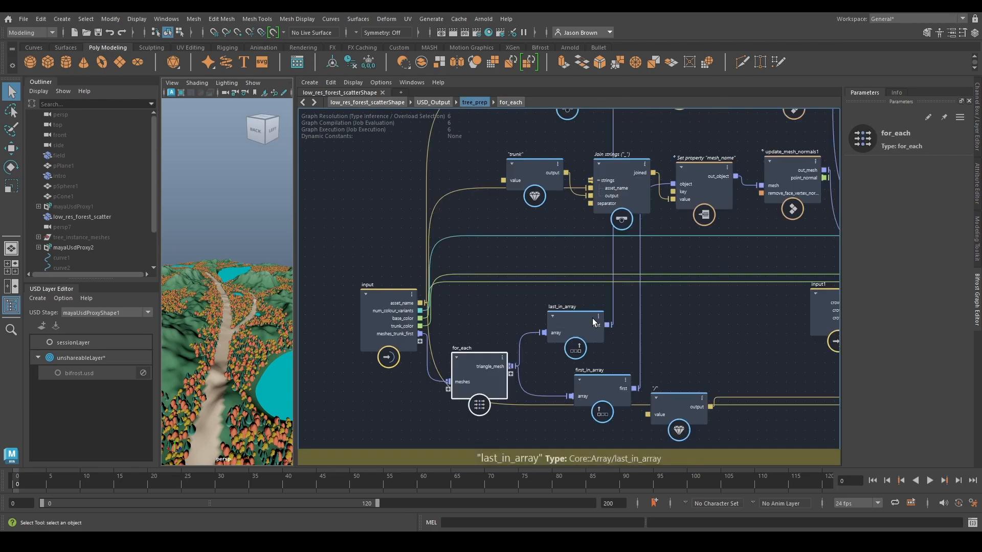
{"action": "left_click", "coordinate": [564, 329]}
{"action": "middle_click_drag", "start_coordinate": [606, 294], "coordinate": [585, 337]}
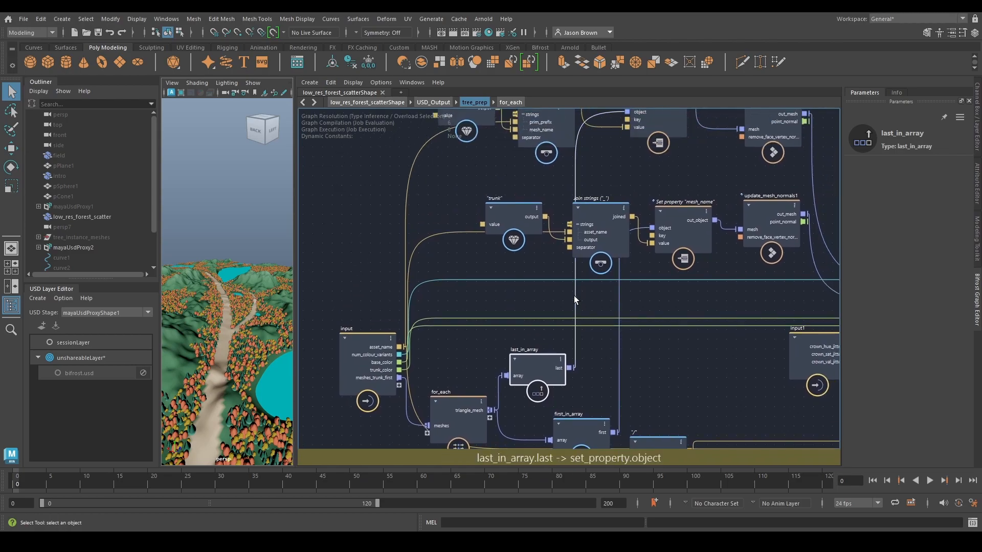
Step: Move the upper Set property "mesh_name" node nearer to its Join strings node and check the join's separator
{"action": "middle_click_drag", "start_coordinate": [650, 121], "coordinate": [594, 220]}
{"action": "left_click", "coordinate": [602, 225]}
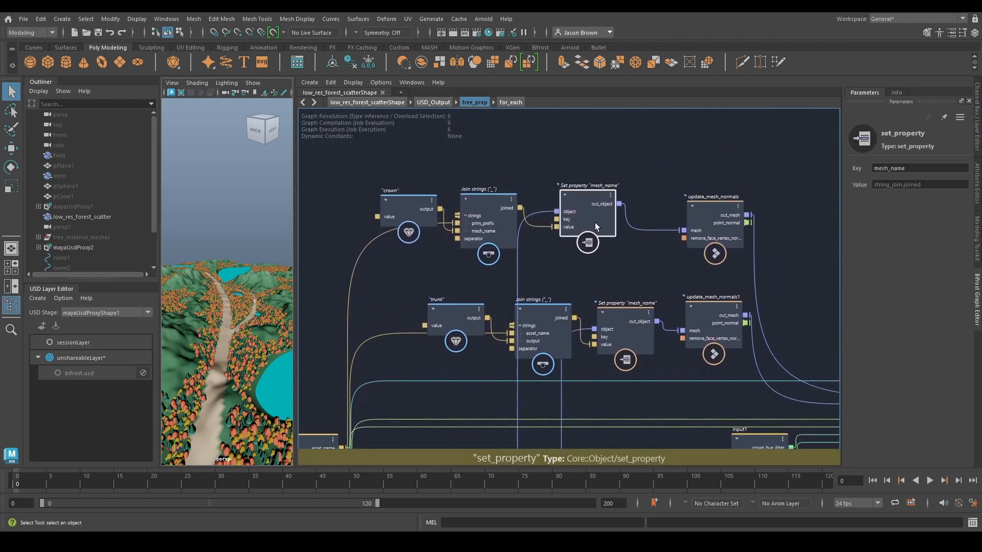
{"action": "left_click_drag", "start_coordinate": [595, 222], "coordinate": [584, 223]}
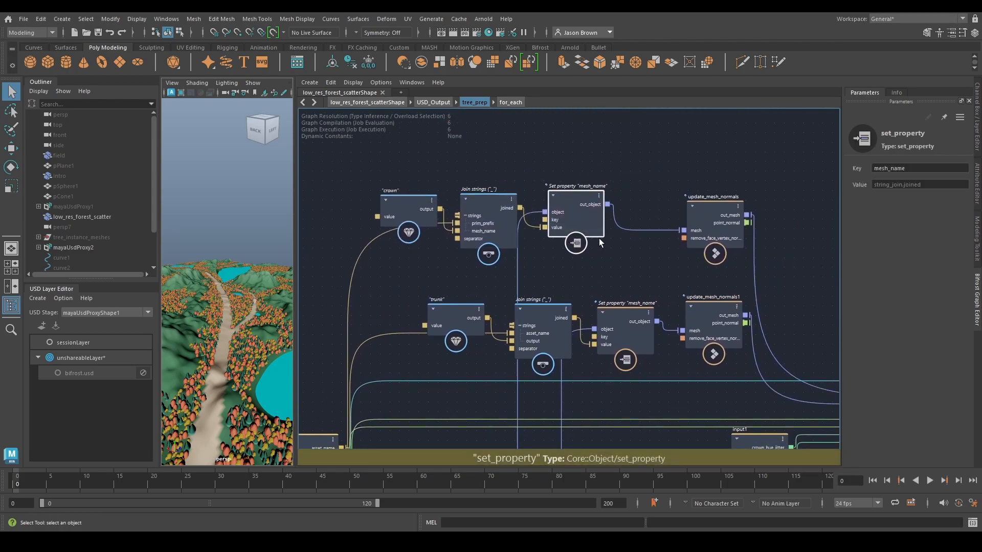
{"action": "left_click", "coordinate": [480, 203]}
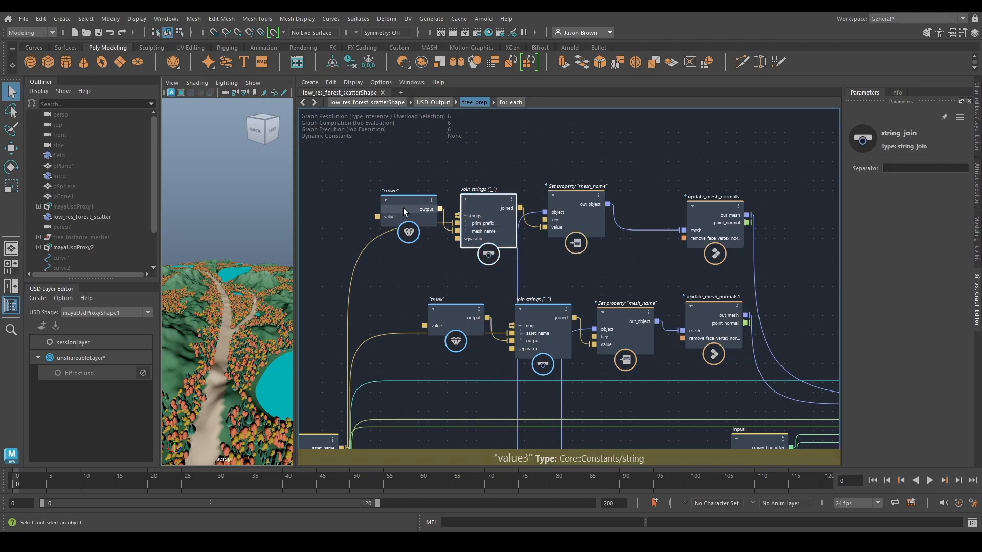
Step: Level the update_mesh_normals node with the upper Set property node and check Remove Face Vertex Normal on both normals nodes
{"action": "middle_click_drag", "start_coordinate": [711, 221], "coordinate": [581, 204]}
{"action": "left_click_drag", "start_coordinate": [581, 204], "coordinate": [581, 178]}
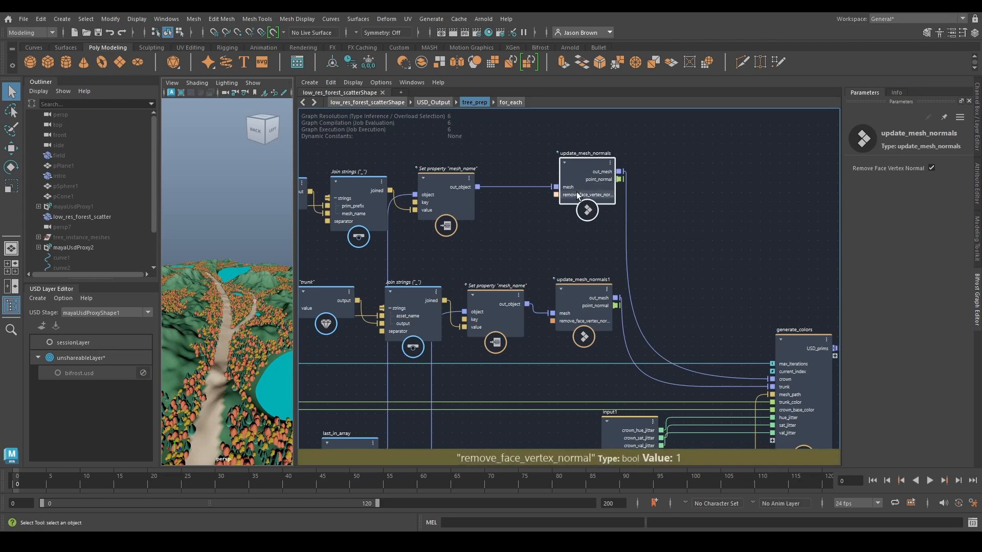
{"action": "middle_click_drag", "start_coordinate": [509, 245], "coordinate": [565, 191]}
{"action": "left_click", "coordinate": [636, 245]}
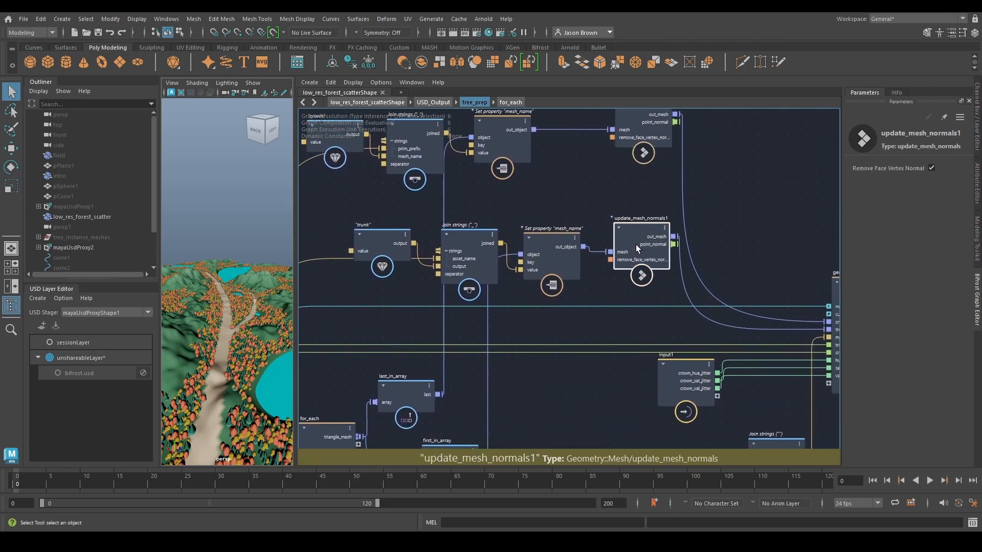
Step: Rearrange the "trunk" string, Join strings and Set property nodes into an evenly spaced row beneath the crown nodes
{"action": "middle_click_drag", "start_coordinate": [359, 245], "coordinate": [444, 249]}
{"action": "left_click_drag", "start_coordinate": [443, 250], "coordinate": [398, 226]}
{"action": "left_click_drag", "start_coordinate": [552, 261], "coordinate": [494, 253]}
{"action": "left_click_drag", "start_coordinate": [643, 271], "coordinate": [616, 264]}
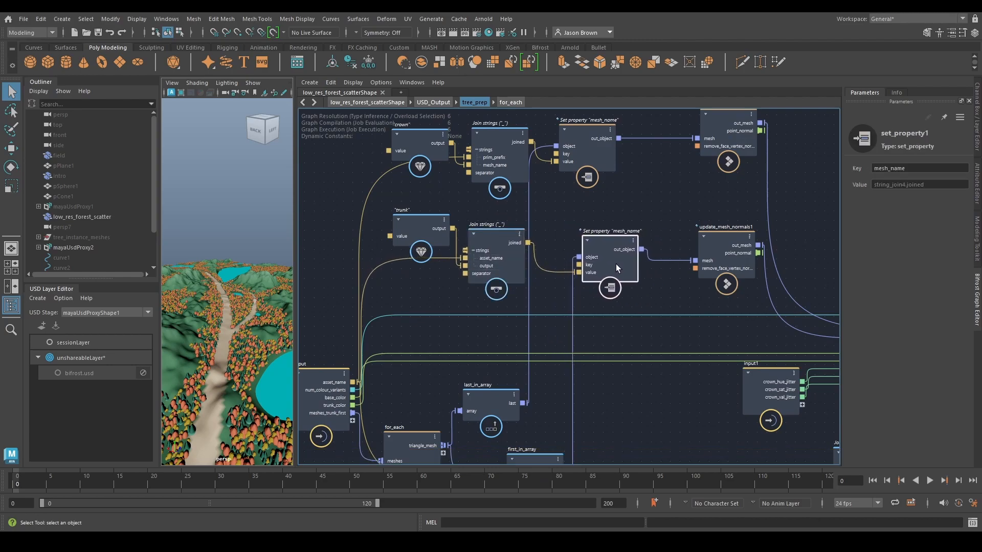
Step: Adjust the positions of the update_mesh_normals and update_mesh_normals1 nodes beside their Set property nodes
{"action": "middle_click_drag", "start_coordinate": [627, 211], "coordinate": [630, 256]}
{"action": "left_click_drag", "start_coordinate": [730, 213], "coordinate": [732, 214]}
{"action": "left_click_drag", "start_coordinate": [734, 188], "coordinate": [728, 147]}
{"action": "left_click_drag", "start_coordinate": [706, 330], "coordinate": [706, 330]}
{"action": "left_click_drag", "start_coordinate": [726, 321], "coordinate": [719, 266]}
{"action": "middle_click_drag", "start_coordinate": [788, 269], "coordinate": [655, 299]}
{"action": "left_click_drag", "start_coordinate": [600, 268], "coordinate": [601, 264]}
{"action": "middle_click_drag", "start_coordinate": [701, 262], "coordinate": [638, 286]}
{"action": "left_click_drag", "start_coordinate": [546, 208], "coordinate": [556, 216]}
{"action": "middle_click_drag", "start_coordinate": [470, 226], "coordinate": [482, 225]}
Step: Trace the crown, trunk, color and jitter connections from the tree_prep input nodes to generate_colors
{"action": "middle_click_drag", "start_coordinate": [633, 294], "coordinate": [525, 150]}
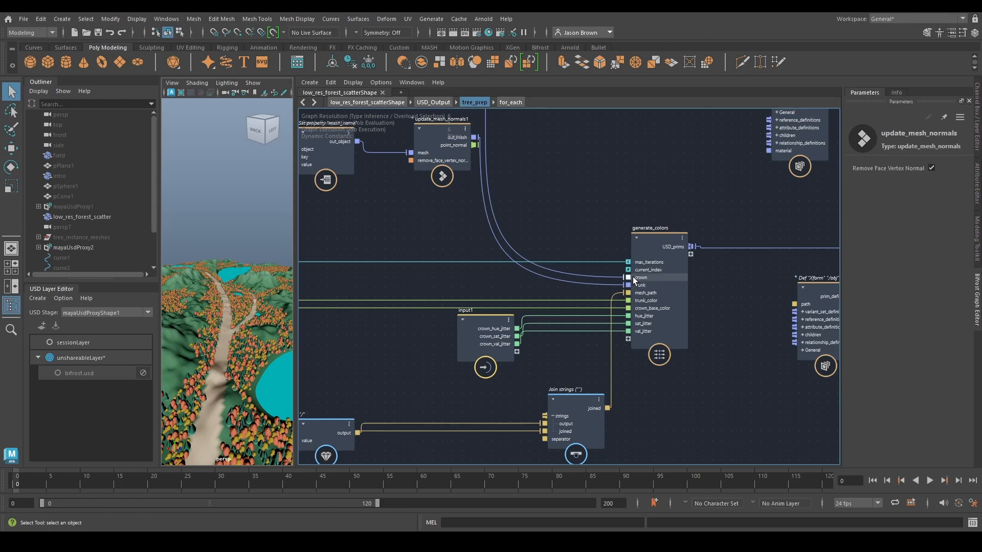
{"action": "left_click_drag", "start_coordinate": [628, 331], "coordinate": [518, 344]}
{"action": "middle_click_drag", "start_coordinate": [532, 353], "coordinate": [953, 269]}
{"action": "middle_click_drag", "start_coordinate": [745, 269], "coordinate": [296, 346]}
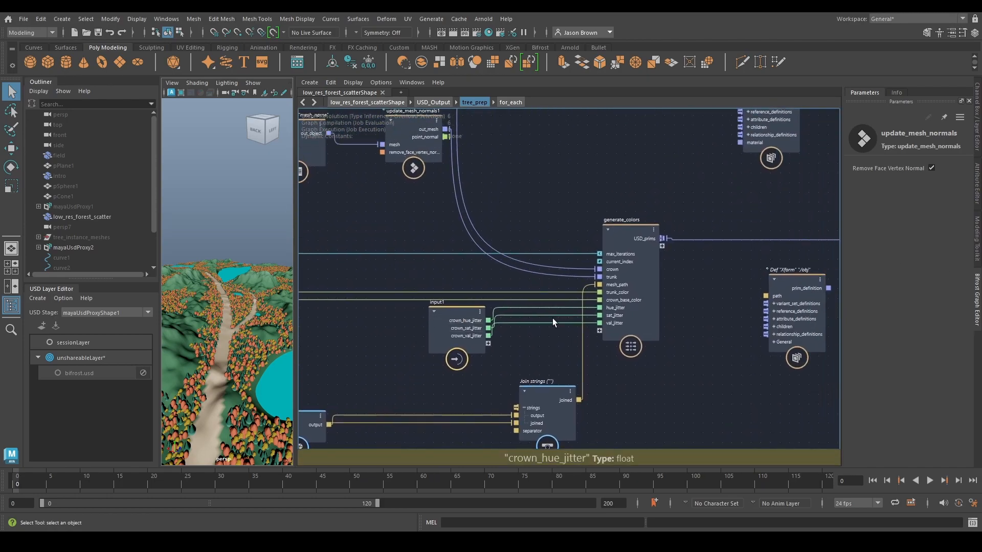
{"action": "middle_click_drag", "start_coordinate": [356, 263], "coordinate": [789, 276]}
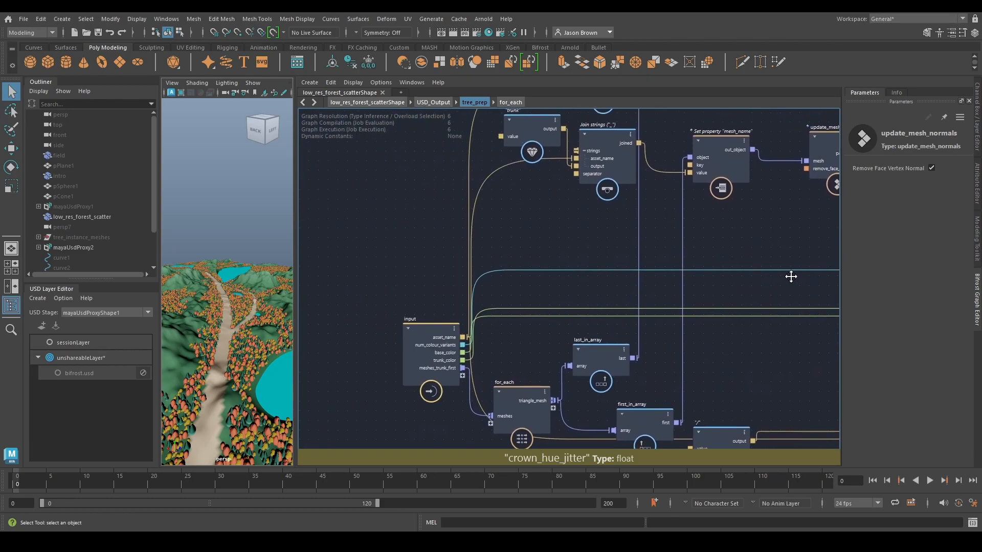
{"action": "left_click", "coordinate": [412, 339]}
Step: Move the "/" string node beside its Join strings node and shift input1 farther from generate_colors
{"action": "middle_click_drag", "start_coordinate": [672, 294], "coordinate": [435, 234]}
{"action": "middle_click_drag", "start_coordinate": [481, 268], "coordinate": [510, 238]}
{"action": "left_click_drag", "start_coordinate": [508, 358], "coordinate": [668, 326]}
{"action": "middle_click_drag", "start_coordinate": [668, 326], "coordinate": [518, 396]}
{"action": "left_click_drag", "start_coordinate": [526, 332], "coordinate": [447, 330]}
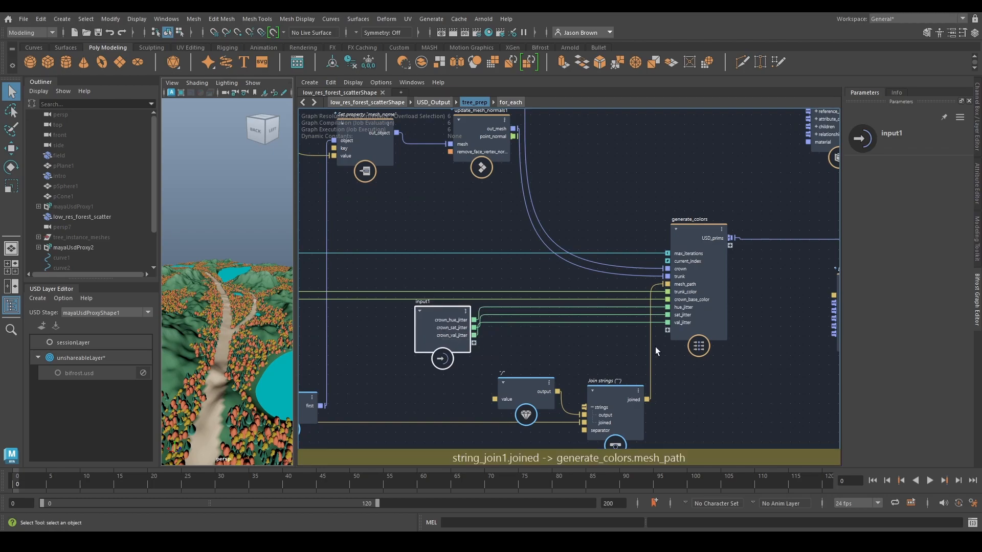
{"action": "middle_click_drag", "start_coordinate": [652, 345], "coordinate": [498, 360]}
Step: Return to the top-level low_res_forest_scatterShape graph and disable Show Bifrost on the output_switch node
{"action": "left_click_drag", "start_coordinate": [240, 349], "coordinate": [222, 351], "text": "alt"}
{"action": "right_click_drag", "start_coordinate": [222, 350], "coordinate": [275, 358], "text": "alt"}
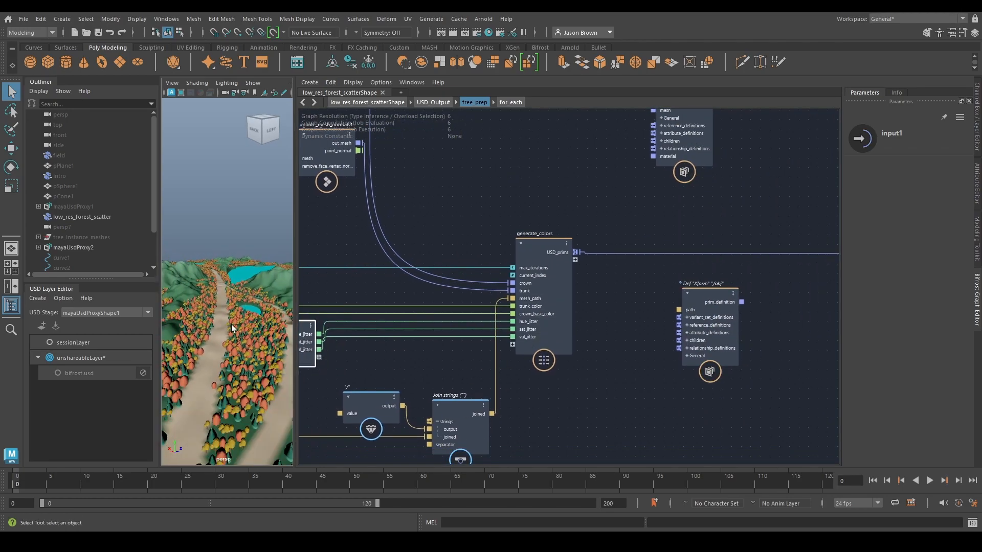
{"action": "left_click", "coordinate": [388, 101]}
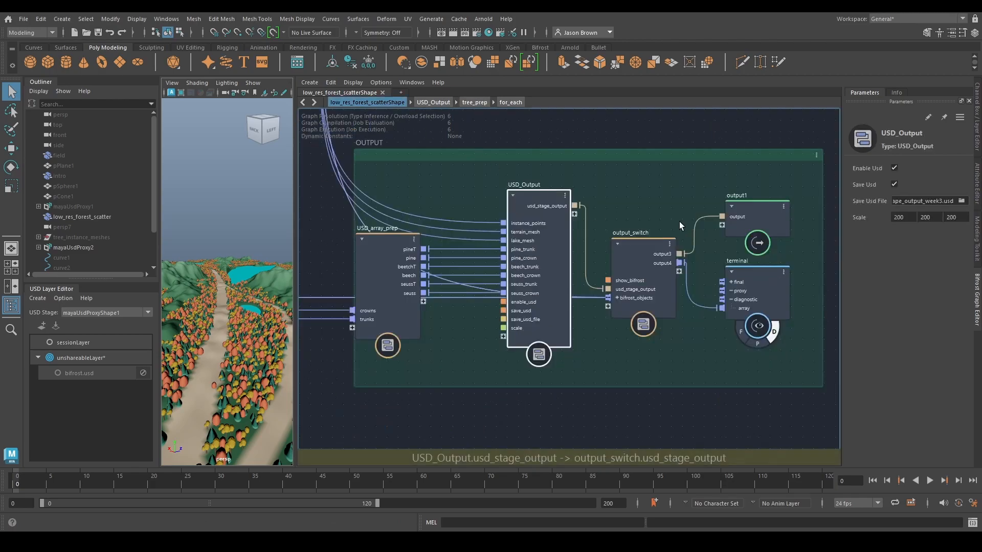
{"action": "middle_click_drag", "start_coordinate": [681, 220], "coordinate": [577, 238]}
{"action": "left_click", "coordinate": [535, 268]}
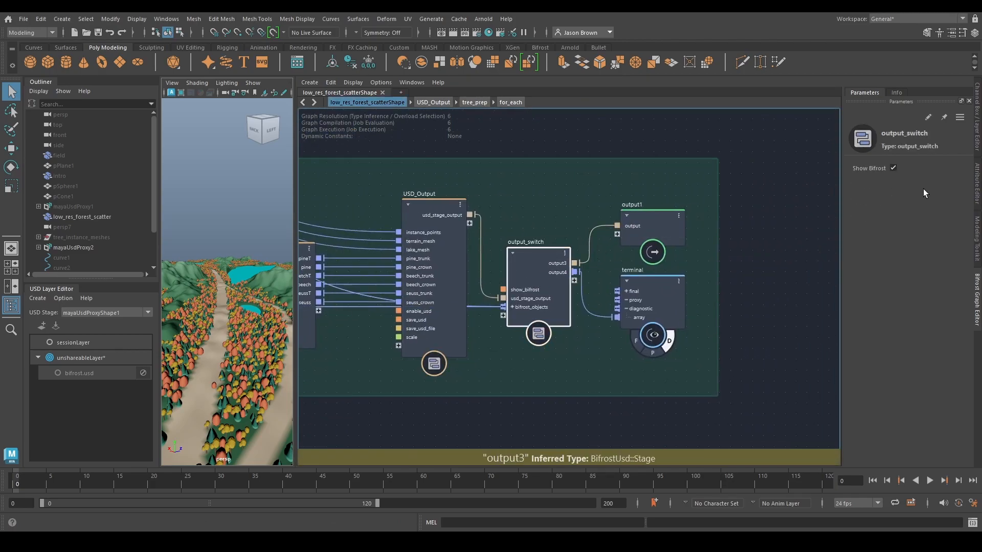
{"action": "left_click", "coordinate": [892, 166]}
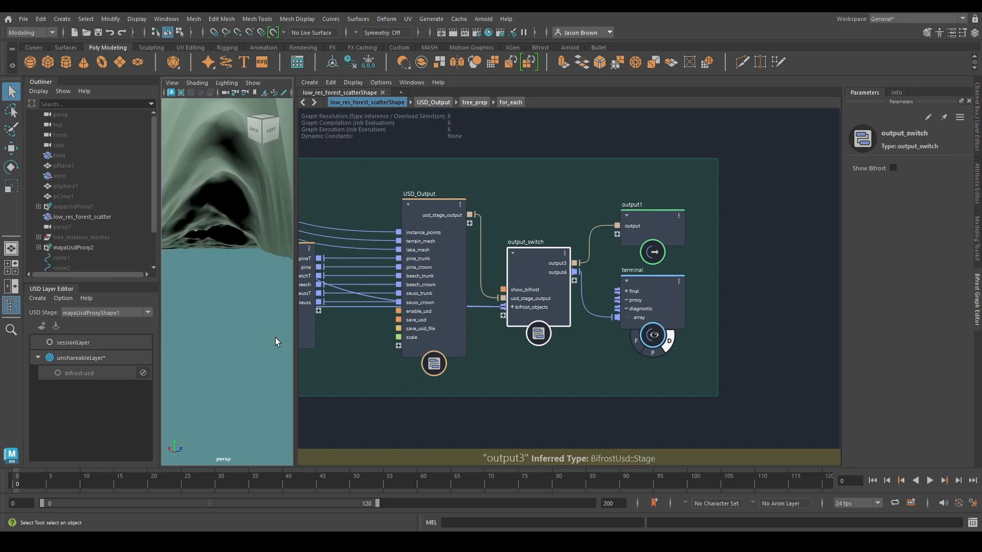
Step: Examine the color variation of the scattered USD trees up close in the perspective viewport
{"action": "scroll", "coordinate": [215, 300], "scroll_direction": "down", "scroll_amount": 3}
{"action": "key", "text": "f"}
{"action": "right_click_drag", "start_coordinate": [216, 303], "coordinate": [256, 286], "text": "alt"}
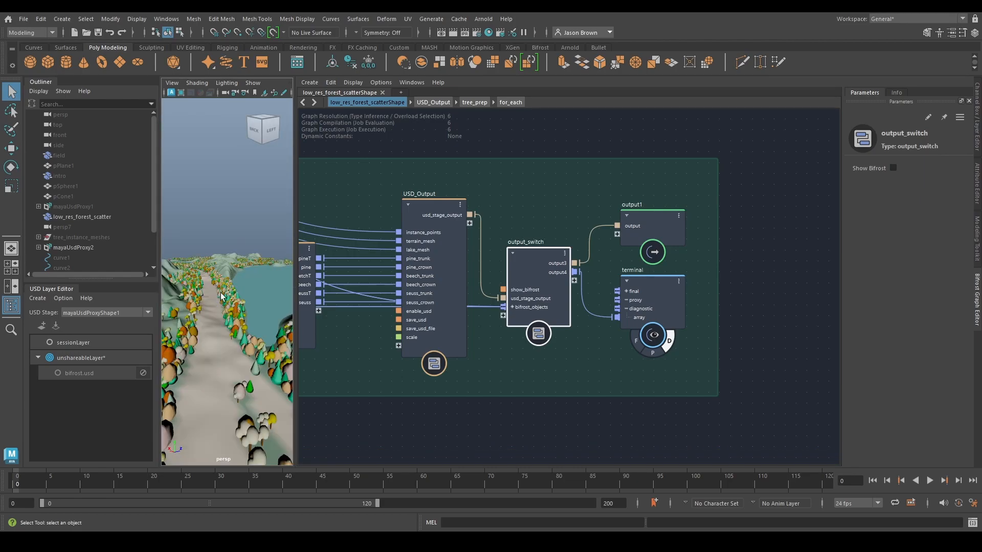
{"action": "left_click_drag", "start_coordinate": [256, 287], "coordinate": [149, 307], "text": "alt"}
{"action": "middle_click_drag", "start_coordinate": [149, 307], "coordinate": [215, 355], "text": "alt"}
{"action": "right_click_drag", "start_coordinate": [214, 355], "coordinate": [340, 376], "text": "alt"}
{"action": "middle_click_drag", "start_coordinate": [230, 337], "coordinate": [296, 136], "text": "alt"}
{"action": "right_click_drag", "start_coordinate": [204, 215], "coordinate": [253, 238], "text": "alt"}
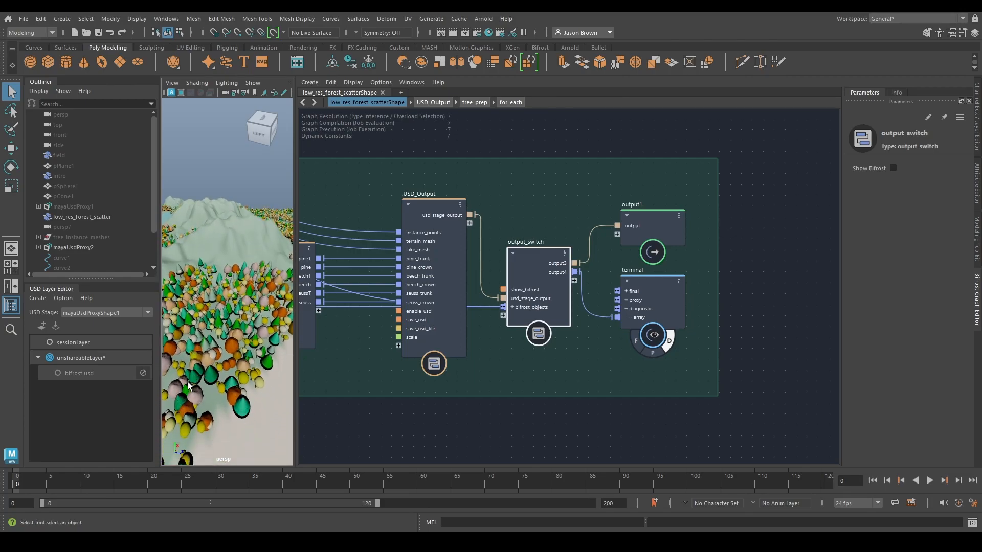
Step: Open the generate_colors compound inside USD_Output's tree_prep compound
{"action": "double_click", "coordinate": [500, 271]}
{"action": "scroll", "coordinate": [588, 268], "scroll_direction": "up", "scroll_amount": 8}
{"action": "double_click", "coordinate": [595, 271]}
{"action": "scroll", "coordinate": [596, 265], "scroll_direction": "up", "scroll_amount": 5}
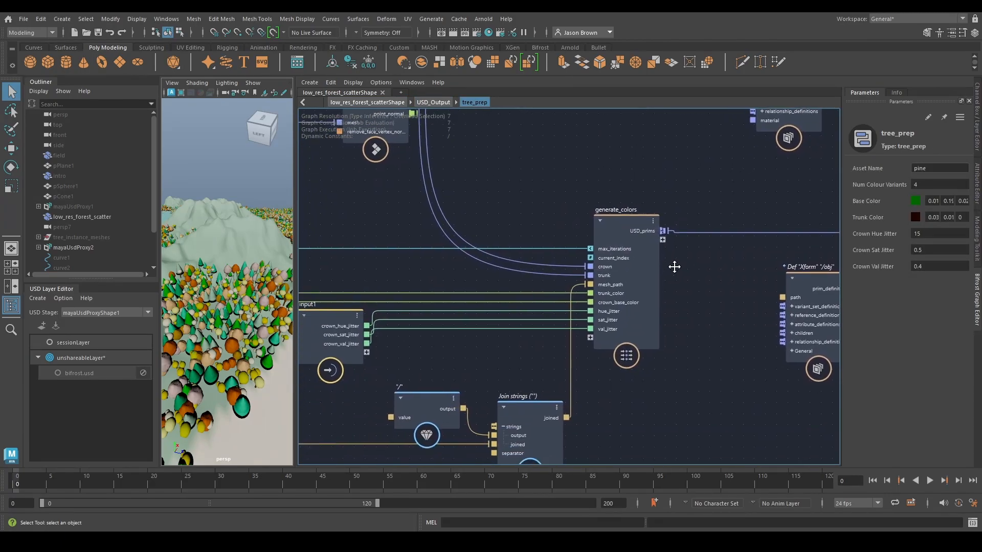
{"action": "double_click", "coordinate": [596, 266]}
{"action": "scroll", "coordinate": [460, 250], "scroll_direction": "up", "scroll_amount": 5}
Step: Move the variant-name string nodes clear of color_var and inspect color_var's jitter, base color and seed inputs
{"action": "middle_click_drag", "start_coordinate": [507, 179], "coordinate": [529, 160]}
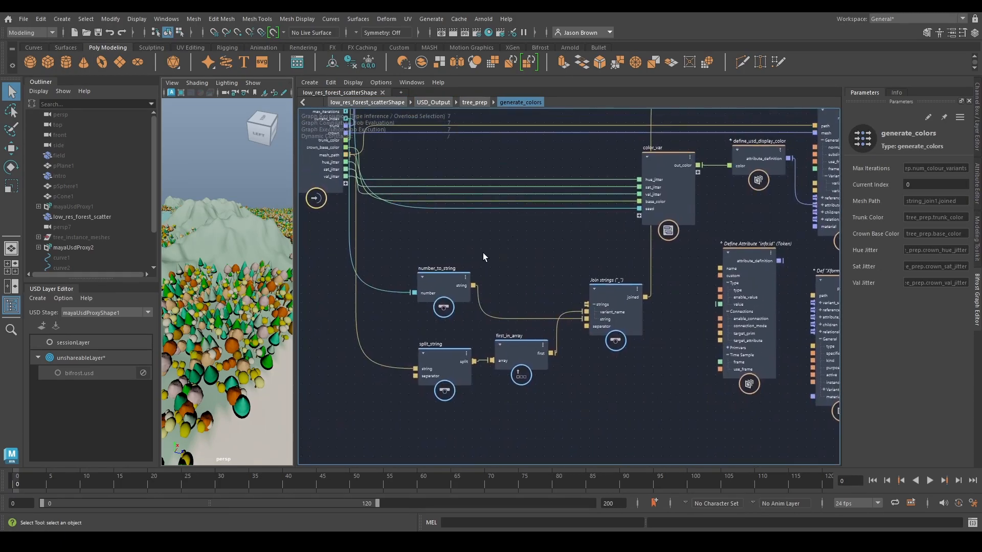
{"action": "left_click_drag", "start_coordinate": [573, 401], "coordinate": [571, 307]}
{"action": "middle_click_drag", "start_coordinate": [571, 308], "coordinate": [553, 339]}
{"action": "left_click", "coordinate": [558, 330]}
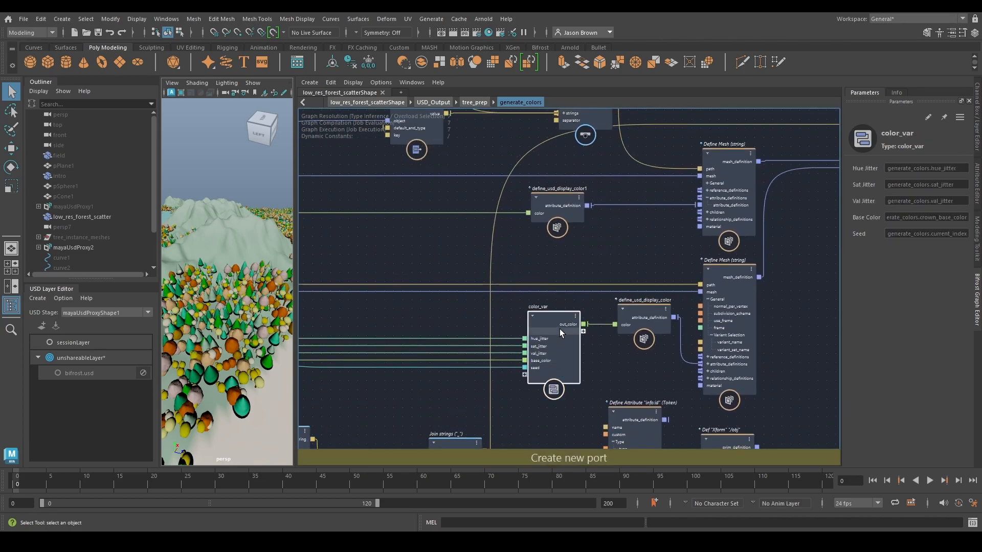
Step: Inspect the define_usd_display_color node, and expand and collapse the upper Define Mesh node's General ports
{"action": "middle_click_drag", "start_coordinate": [564, 353], "coordinate": [471, 360]}
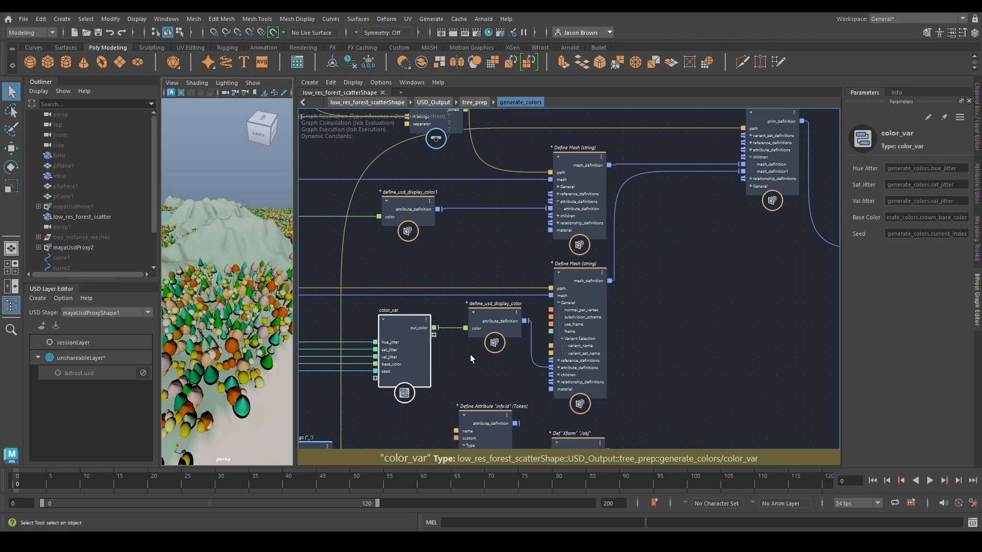
{"action": "left_click", "coordinate": [470, 337]}
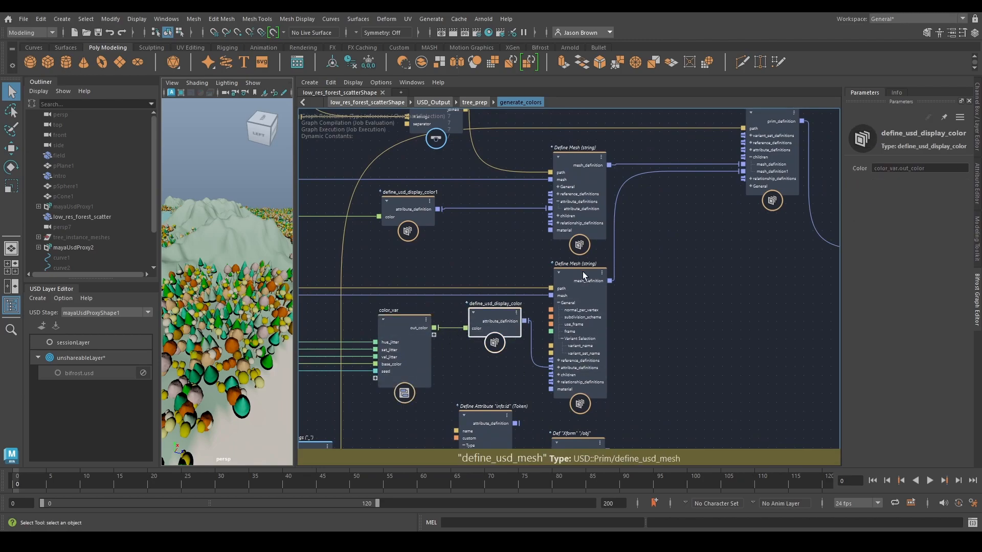
{"action": "left_click", "coordinate": [559, 187]}
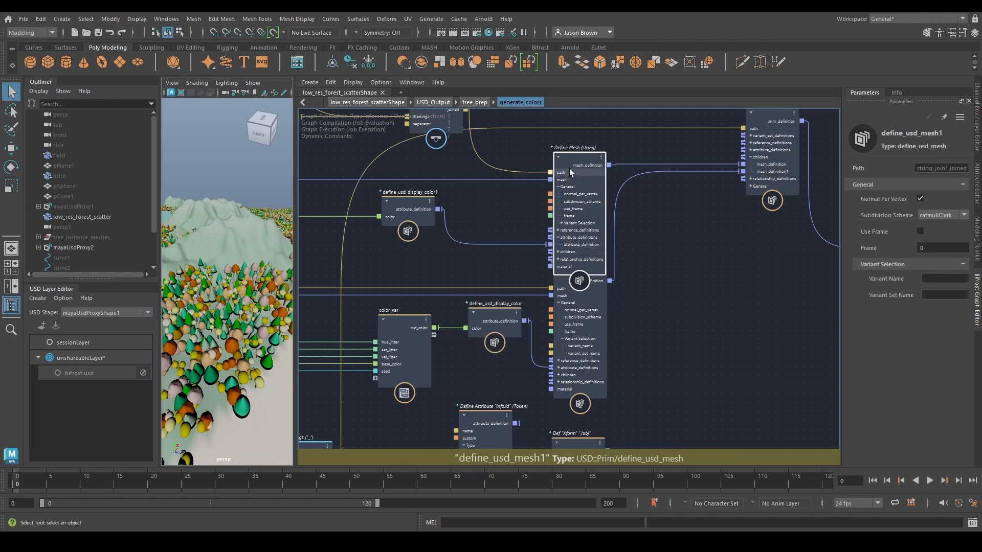
{"action": "left_click", "coordinate": [558, 238]}
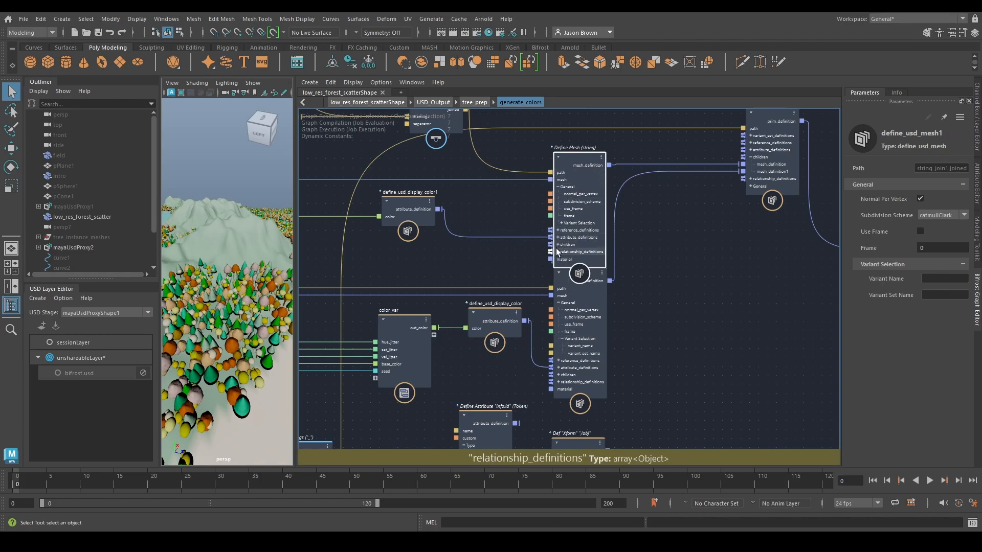
{"action": "left_click", "coordinate": [559, 187]}
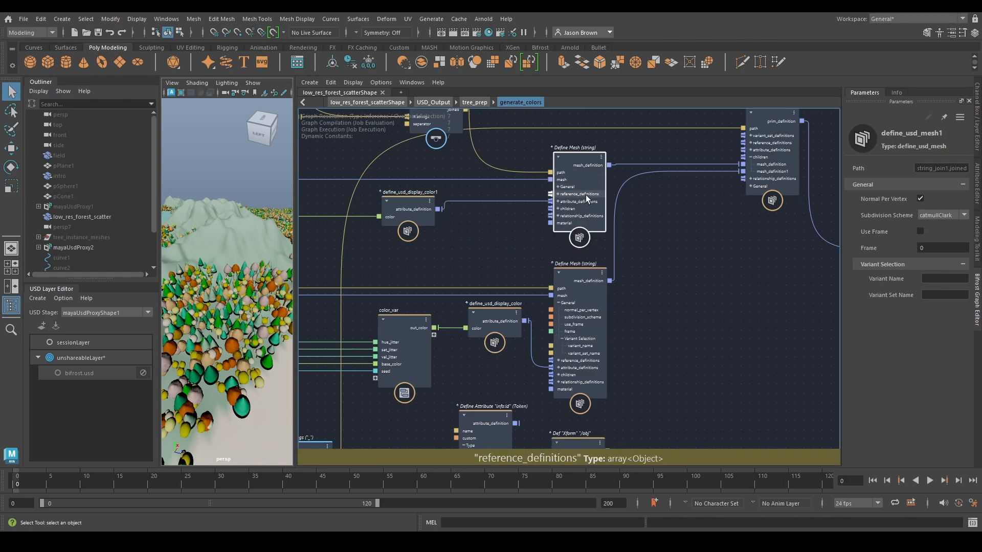
Step: Follow both Define Mesh outputs into the children ports of the Def "Xform" node
{"action": "middle_click_drag", "start_coordinate": [657, 296], "coordinate": [621, 283]}
{"action": "scroll", "coordinate": [585, 338], "scroll_direction": "up", "scroll_amount": 3}
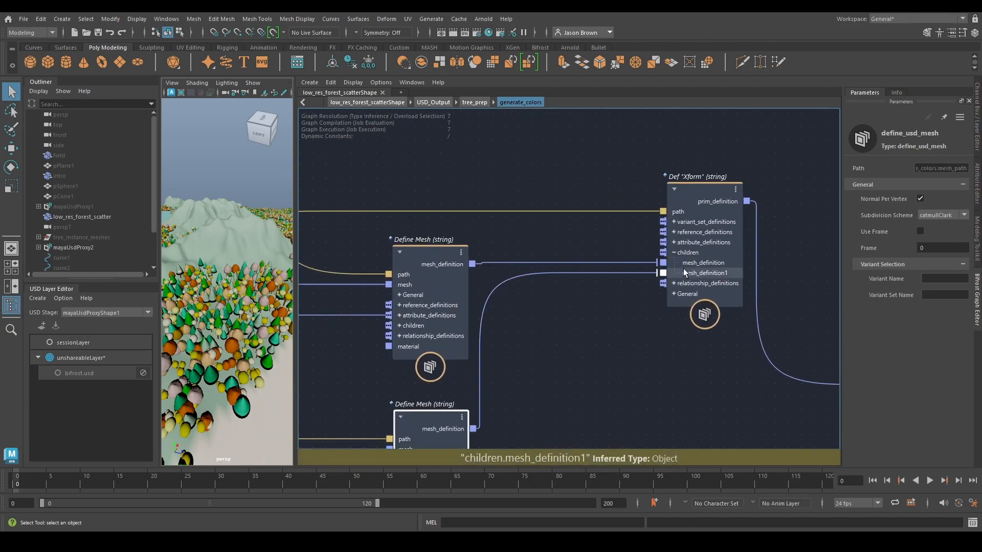
{"action": "scroll", "coordinate": [556, 342], "scroll_direction": "down", "scroll_amount": 3}
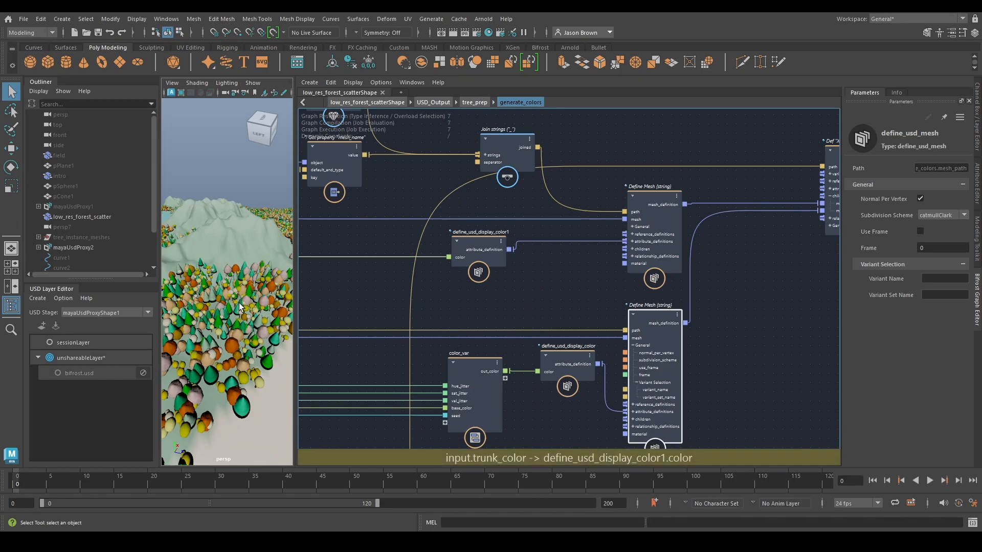
Step: Return to the tree_prep graph and move the unconnected Def "Xform" "/obj" node slightly closer to generate_colors
{"action": "key", "text": "BackSpace"}
{"action": "middle_click_drag", "start_coordinate": [347, 286], "coordinate": [898, 316], "text": "alt"}
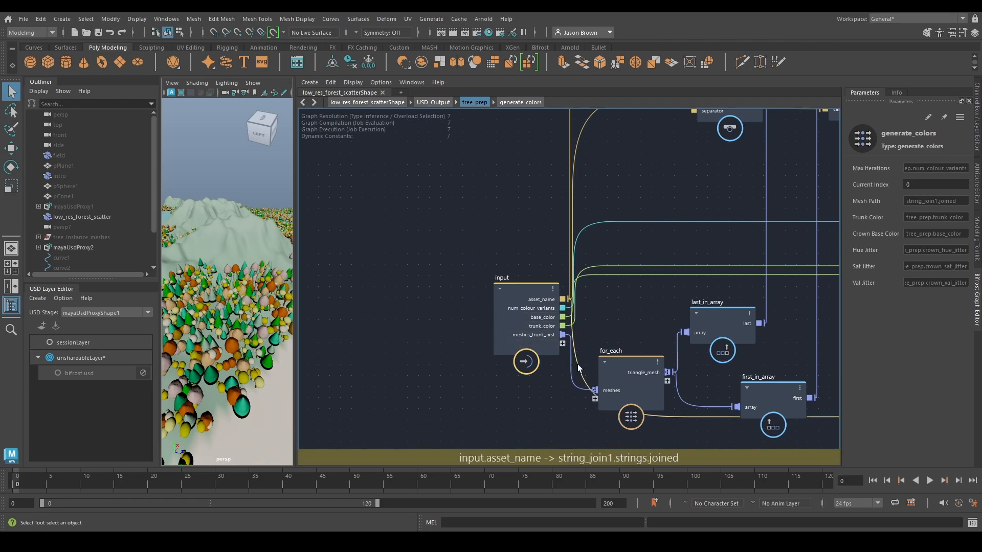
{"action": "key", "text": "f"}
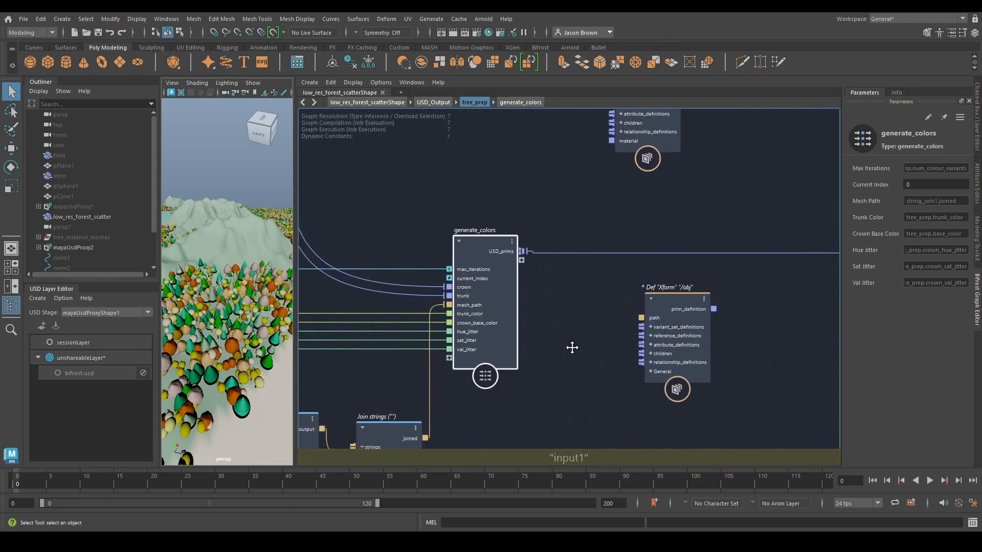
{"action": "scroll", "coordinate": [578, 347], "scroll_direction": "right", "scroll_amount": 5}
{"action": "scroll", "coordinate": [600, 350], "scroll_direction": "left", "scroll_amount": 2}
{"action": "left_click", "coordinate": [553, 314]}
{"action": "left_click_drag", "start_coordinate": [552, 314], "coordinate": [537, 313]}
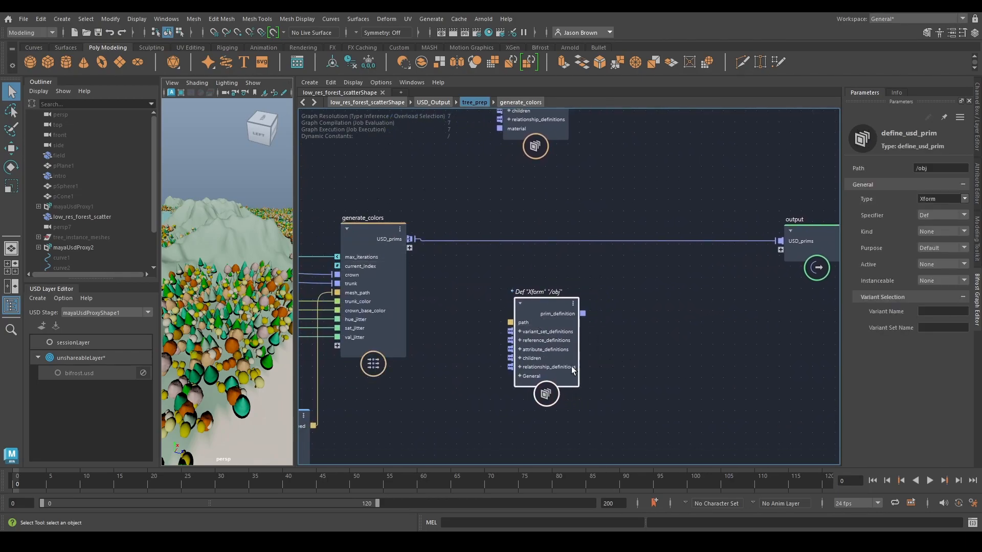
Step: Delete the unconnected Def "Xform" "/obj" node and select the unconnected Define Mesh "/mesh" node
{"action": "key", "text": "Delete"}
{"action": "scroll", "coordinate": [572, 388], "scroll_direction": "up", "scroll_amount": 4}
{"action": "scroll", "coordinate": [572, 389], "scroll_direction": "left", "scroll_amount": 3}
{"action": "left_click", "coordinate": [642, 203]}
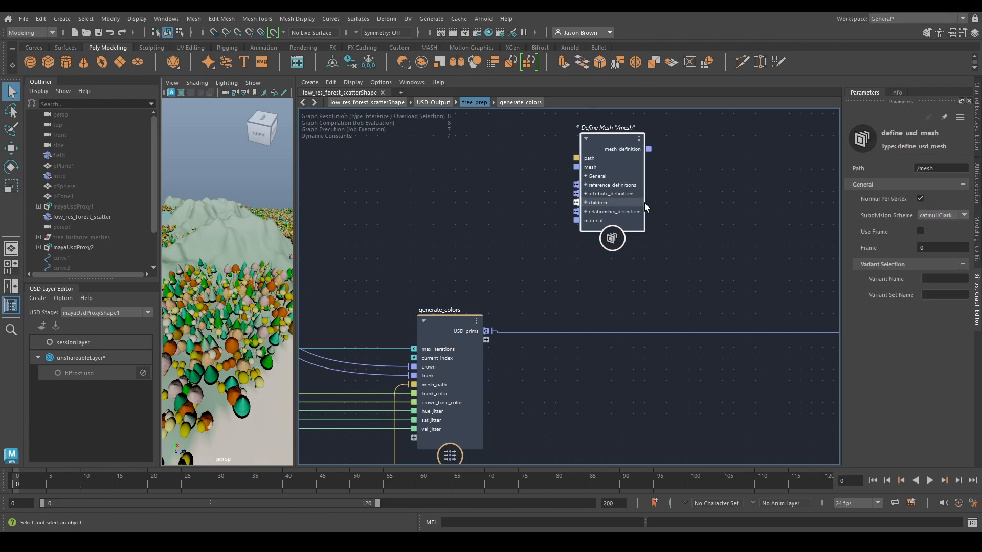
Step: Return to the USD_Output graph and stack the tree_prep5 and tree_prep6 nodes in a column under tree_prep
{"action": "left_click", "coordinate": [441, 103]}
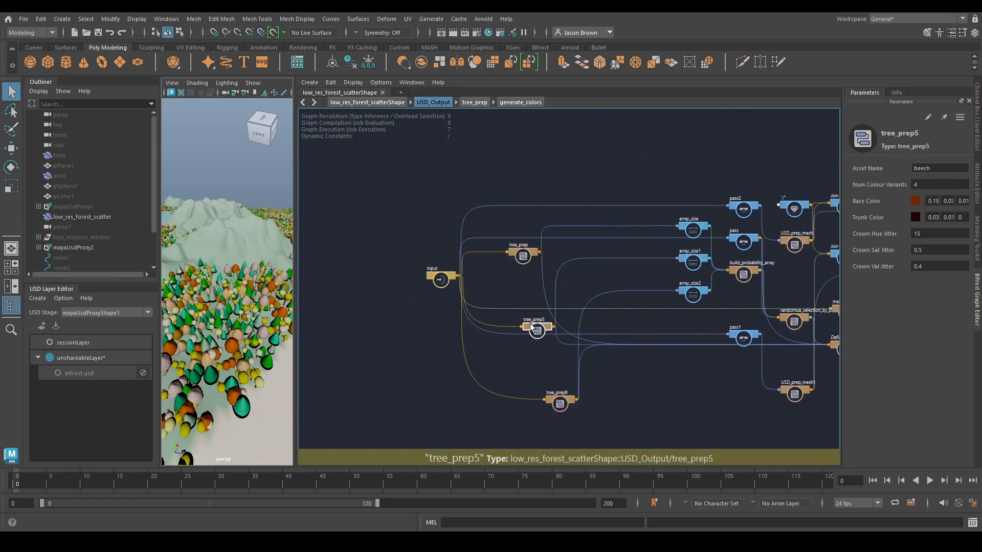
{"action": "left_click_drag", "start_coordinate": [562, 403], "coordinate": [524, 375]}
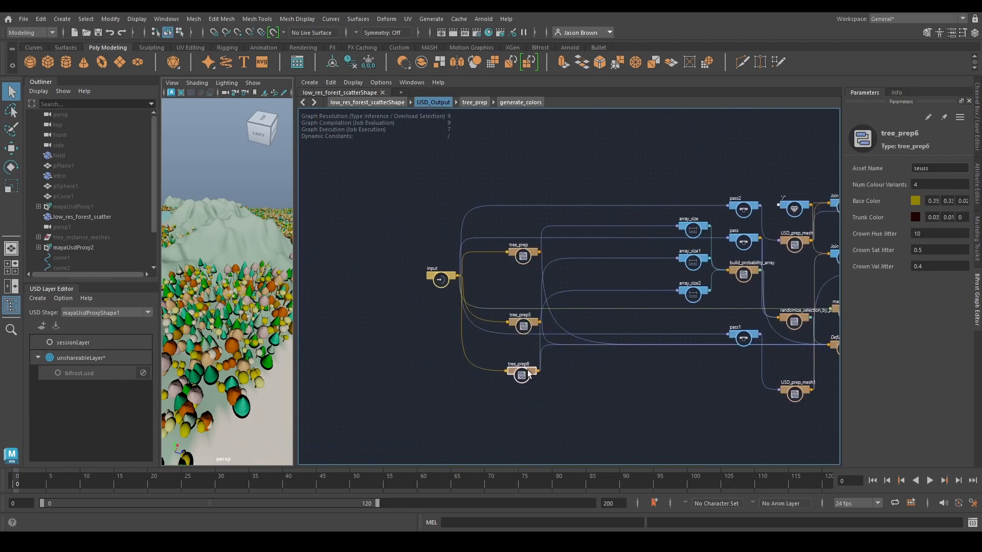
{"action": "left_click", "coordinate": [524, 295]}
{"action": "left_click_drag", "start_coordinate": [527, 329], "coordinate": [526, 302]}
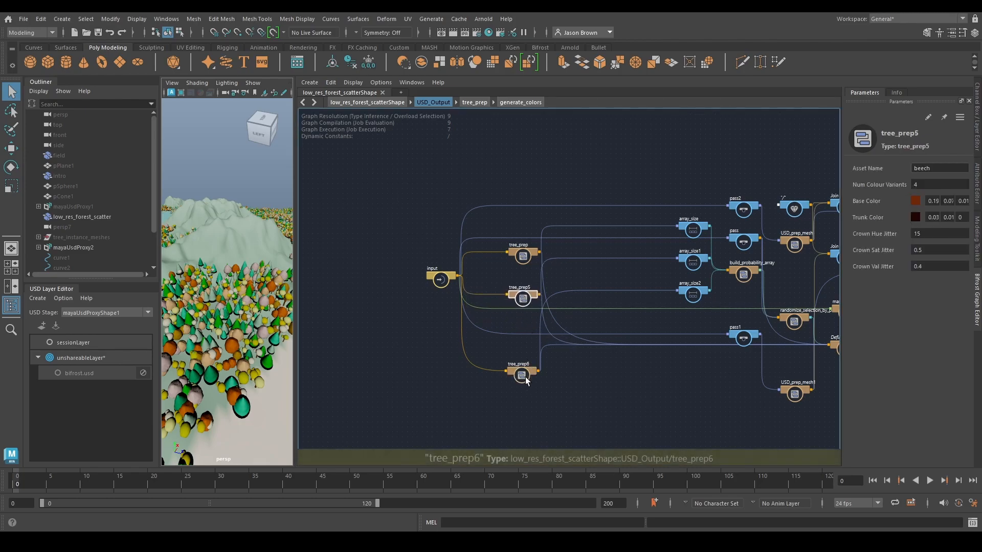
{"action": "left_click_drag", "start_coordinate": [524, 377], "coordinate": [531, 342]}
{"action": "scroll", "coordinate": [584, 360], "scroll_direction": "up", "scroll_amount": 6}
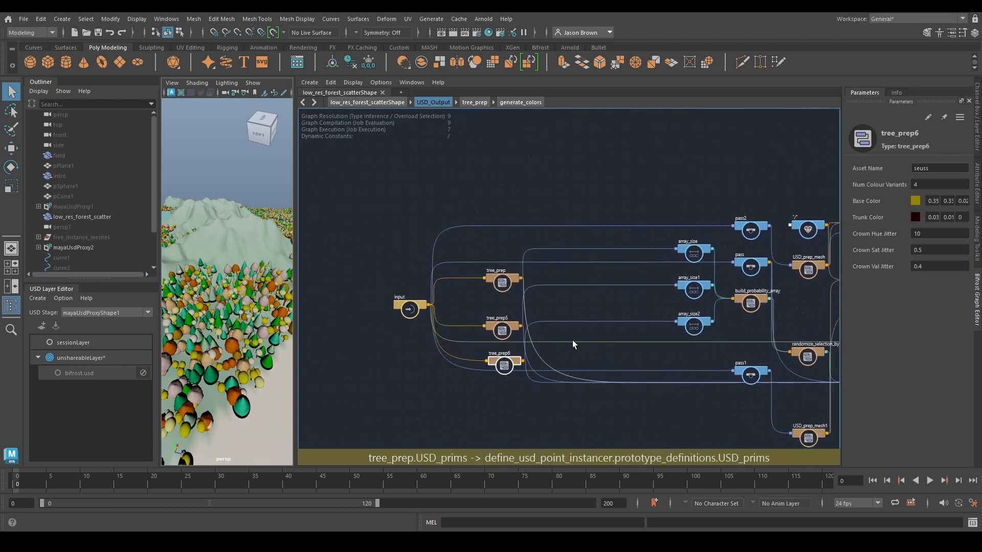
Step: Move the three array_size nodes closer to the tree_prep nodes and bring build_probability_array nearer to them
{"action": "scroll", "coordinate": [543, 263], "scroll_direction": "down", "scroll_amount": 6}
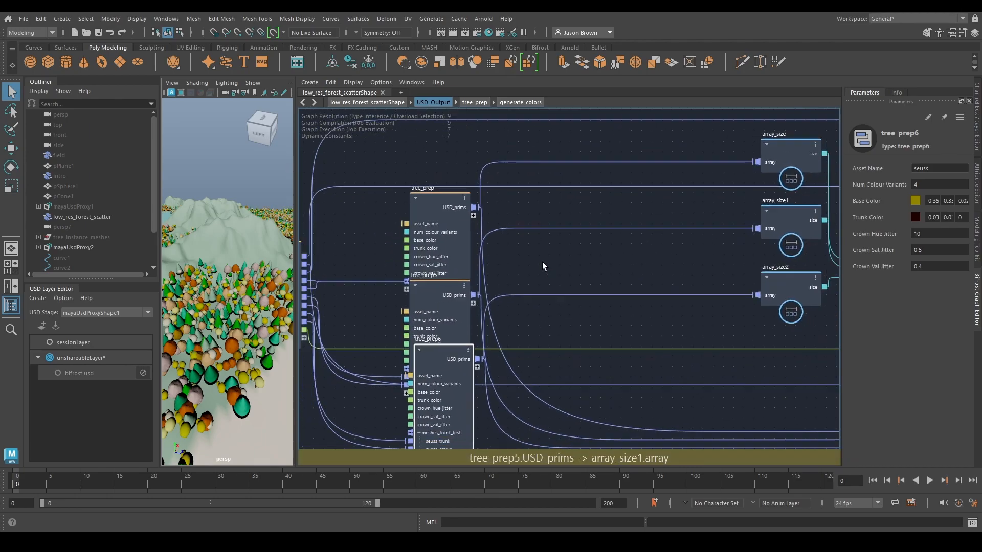
{"action": "left_click_drag", "start_coordinate": [644, 234], "coordinate": [636, 148]}
{"action": "left_click_drag", "start_coordinate": [644, 297], "coordinate": [562, 202]}
{"action": "left_click_drag", "start_coordinate": [640, 343], "coordinate": [533, 330]}
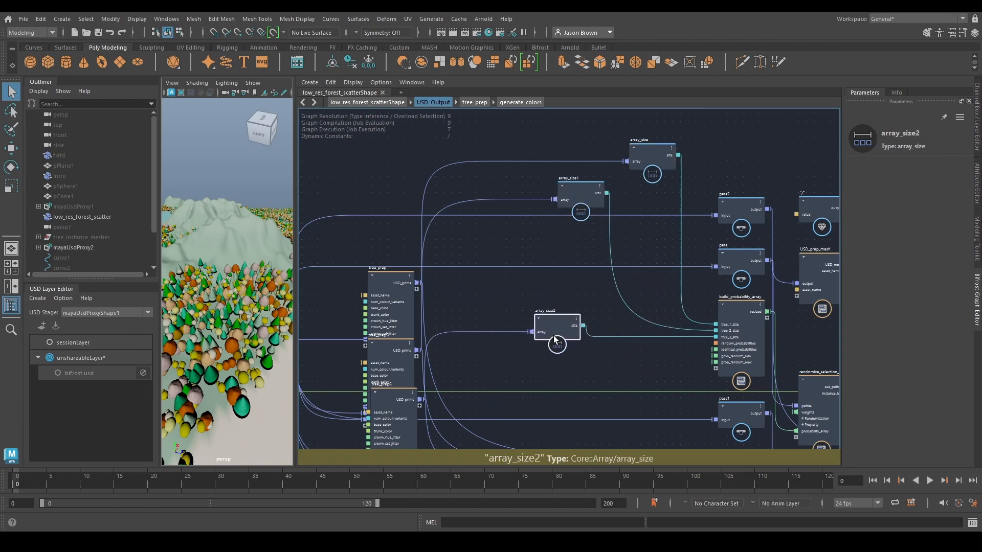
{"action": "middle_click_drag", "start_coordinate": [659, 332], "coordinate": [628, 314]}
{"action": "left_click_drag", "start_coordinate": [711, 287], "coordinate": [669, 288]}
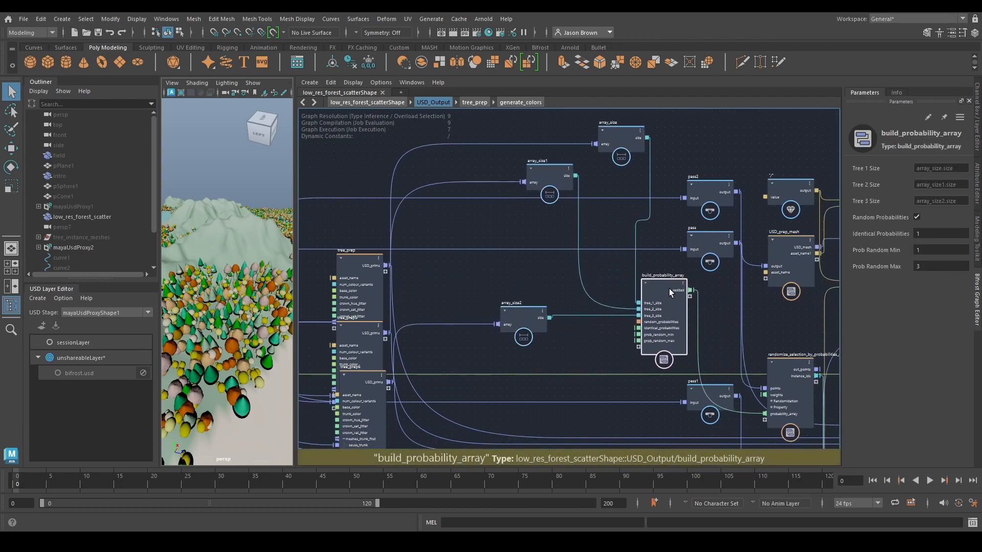
{"action": "left_click_drag", "start_coordinate": [562, 189], "coordinate": [531, 192]}
{"action": "left_click_drag", "start_coordinate": [629, 142], "coordinate": [538, 137]}
Step: Open the build_probability_array compound and follow its inputs through add and sequence_array to resize_array and Random value
{"action": "middle_click_drag", "start_coordinate": [649, 290], "coordinate": [609, 245]}
{"action": "left_click", "coordinate": [616, 248]}
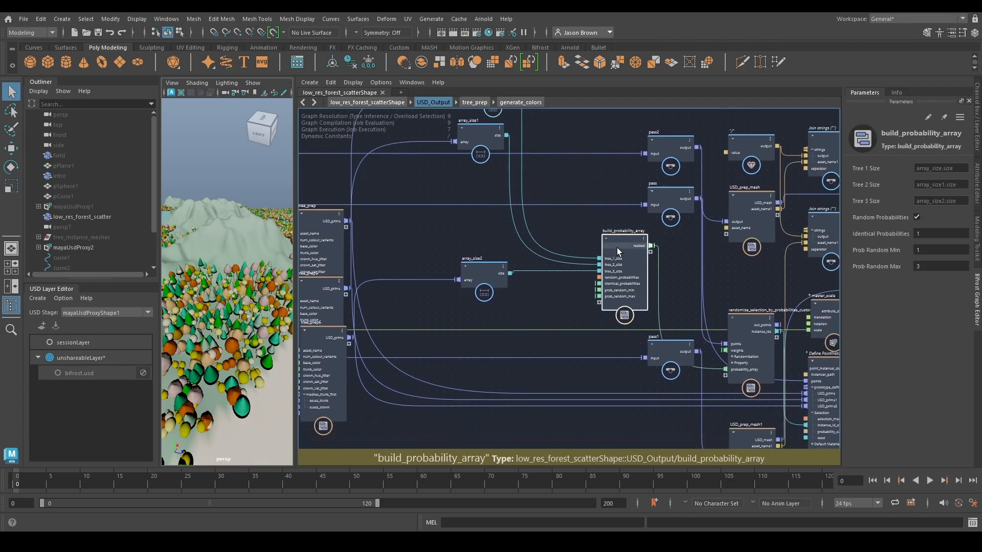
{"action": "key", "text": "Return"}
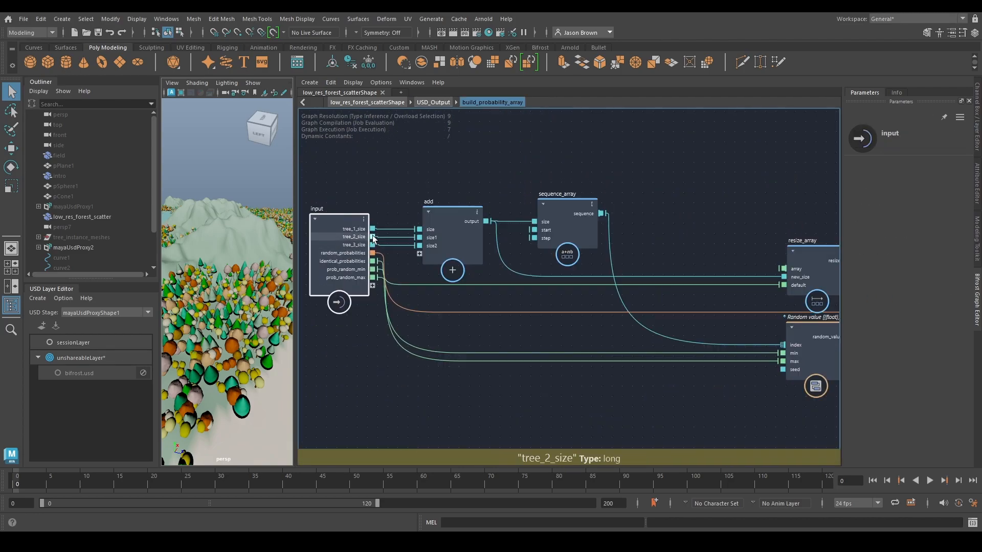
{"action": "middle_click_drag", "start_coordinate": [575, 271], "coordinate": [503, 267]}
{"action": "middle_click_drag", "start_coordinate": [483, 299], "coordinate": [424, 302]}
{"action": "middle_click_drag", "start_coordinate": [519, 382], "coordinate": [594, 344]}
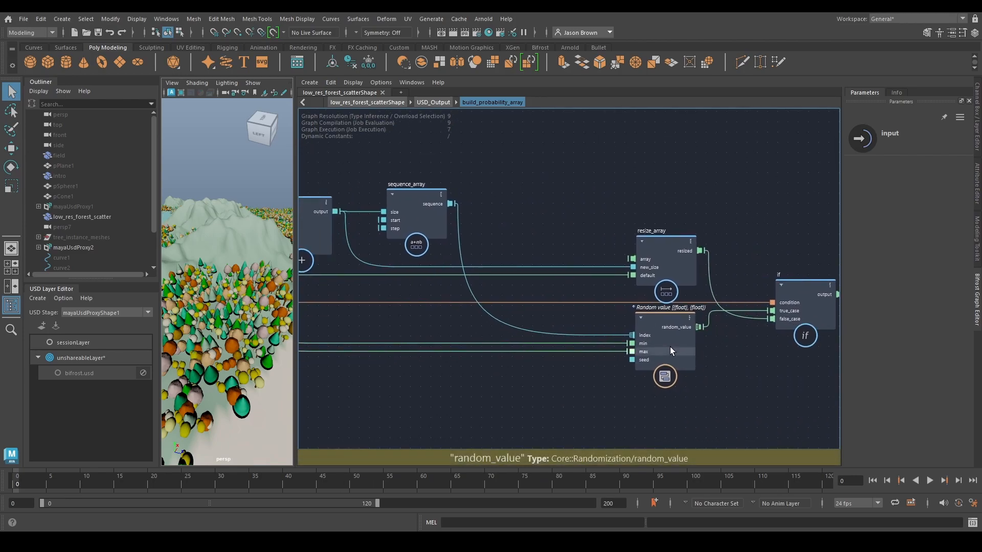
{"action": "middle_click_drag", "start_coordinate": [423, 375], "coordinate": [583, 370]}
{"action": "middle_click_drag", "start_coordinate": [635, 340], "coordinate": [588, 368]}
Step: Inspect the if and Random value nodes' parameters, and move the resize_array node up, clear of Random value
{"action": "left_click", "coordinate": [599, 302]}
{"action": "left_click_drag", "start_coordinate": [598, 303], "coordinate": [598, 299]}
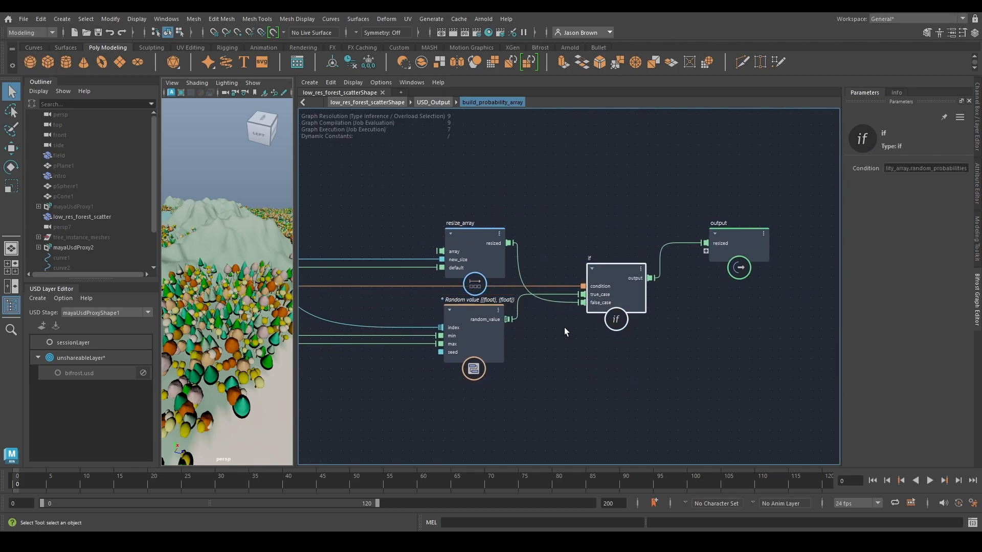
{"action": "left_click", "coordinate": [829, 324]}
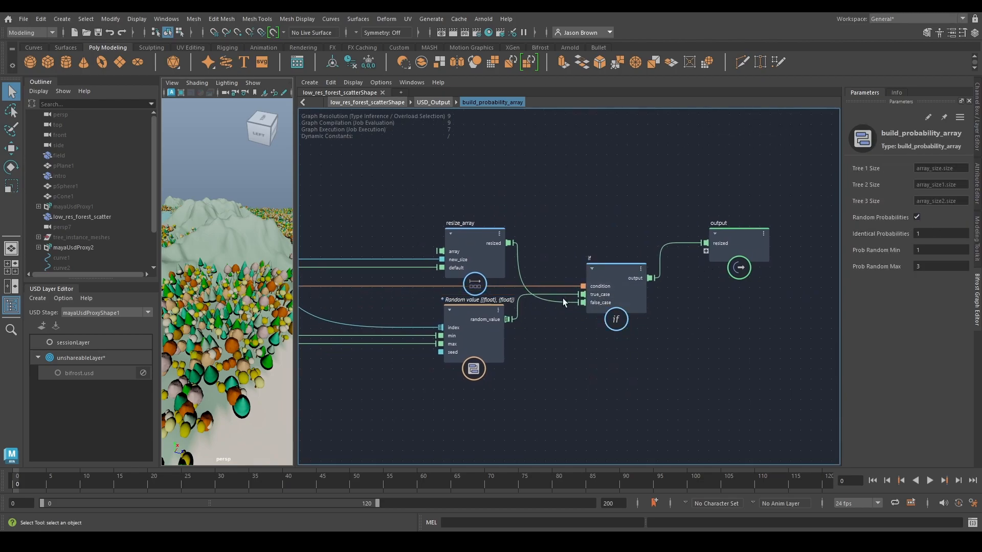
{"action": "middle_click_drag", "start_coordinate": [592, 299], "coordinate": [642, 292]}
{"action": "left_click", "coordinate": [514, 332]}
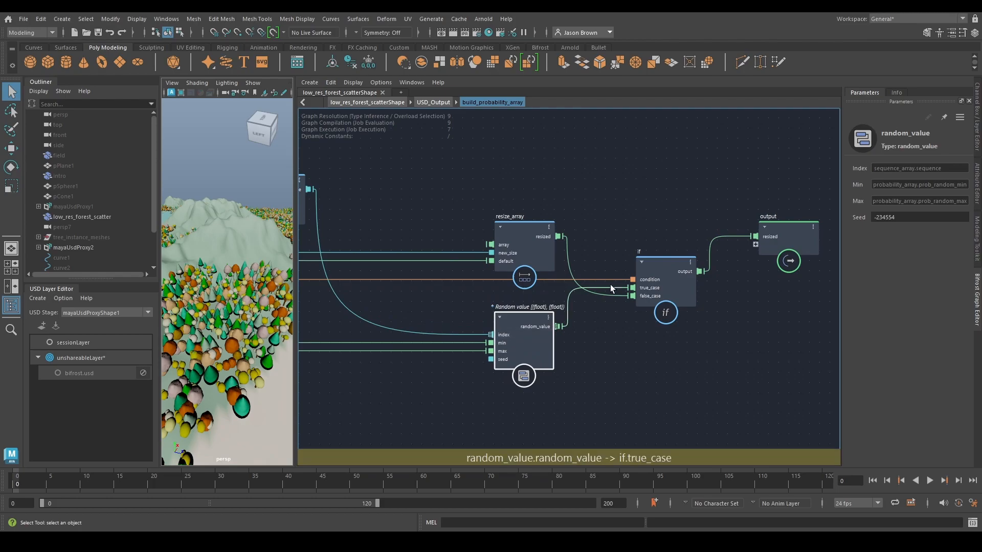
{"action": "left_click_drag", "start_coordinate": [509, 235], "coordinate": [514, 215]}
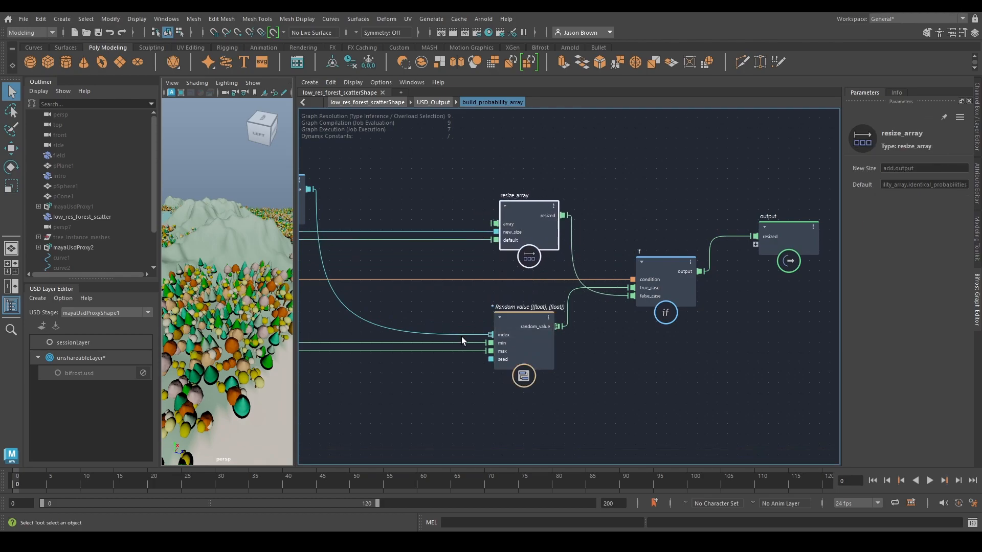
{"action": "middle_click_drag", "start_coordinate": [651, 349], "coordinate": [520, 351]}
Step: Return to the USD_Output graph and move the randomize_selection_by_probabilities_custom and pass nodes nearer to build_probability_array
{"action": "key", "text": "u"}
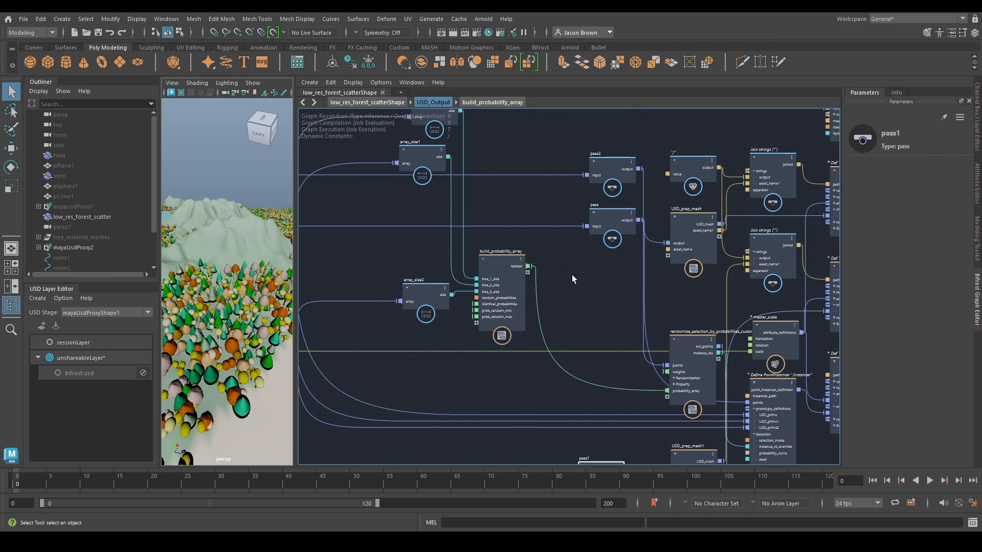
{"action": "middle_click_drag", "start_coordinate": [499, 249], "coordinate": [591, 287]}
{"action": "left_click_drag", "start_coordinate": [623, 282], "coordinate": [592, 233]}
{"action": "left_click_drag", "start_coordinate": [534, 161], "coordinate": [427, 159]}
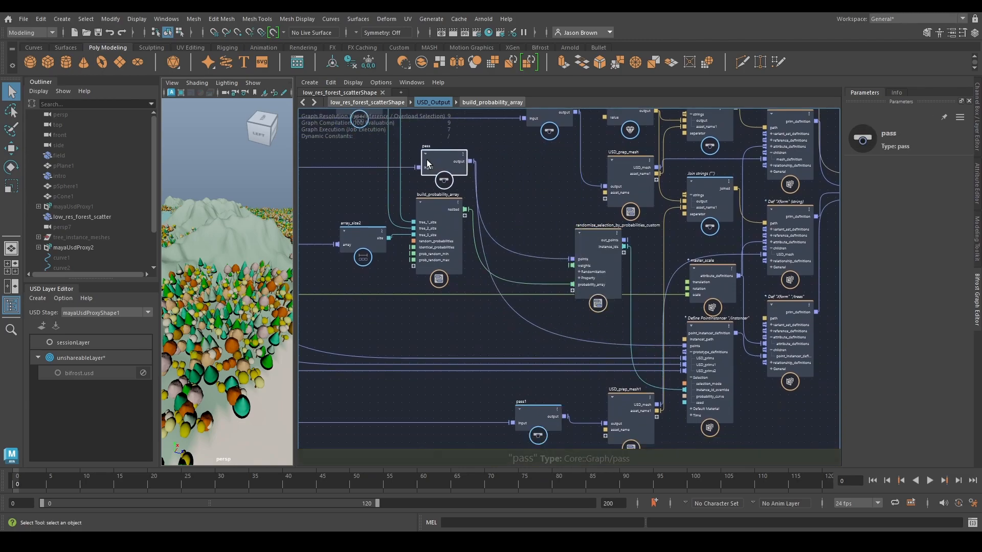
Step: Place randomize_selection_by_probabilities_custom beside build_probability_array, look inside the compound and return to USD_Output
{"action": "left_click_drag", "start_coordinate": [599, 259], "coordinate": [536, 201]}
{"action": "double_click", "coordinate": [533, 232]}
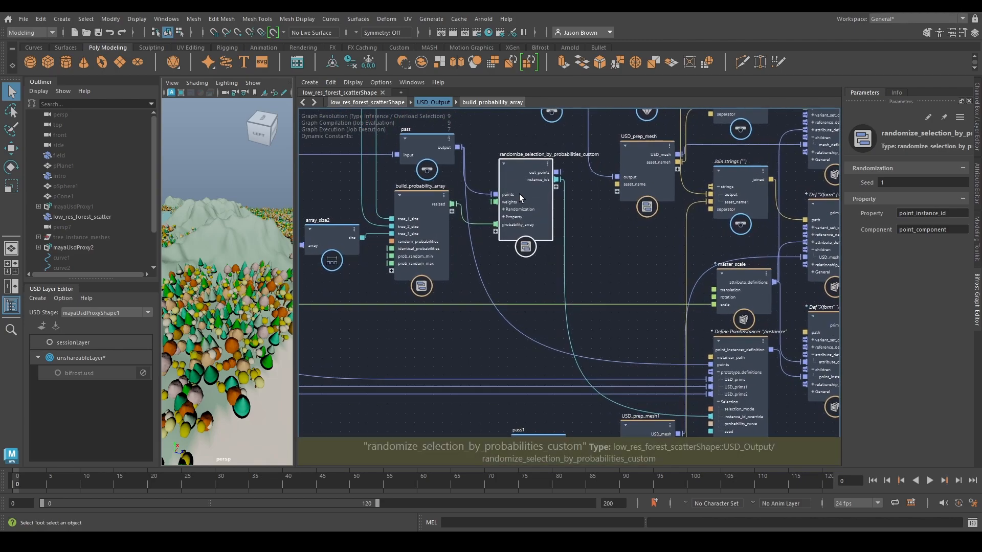
{"action": "key", "text": "u"}
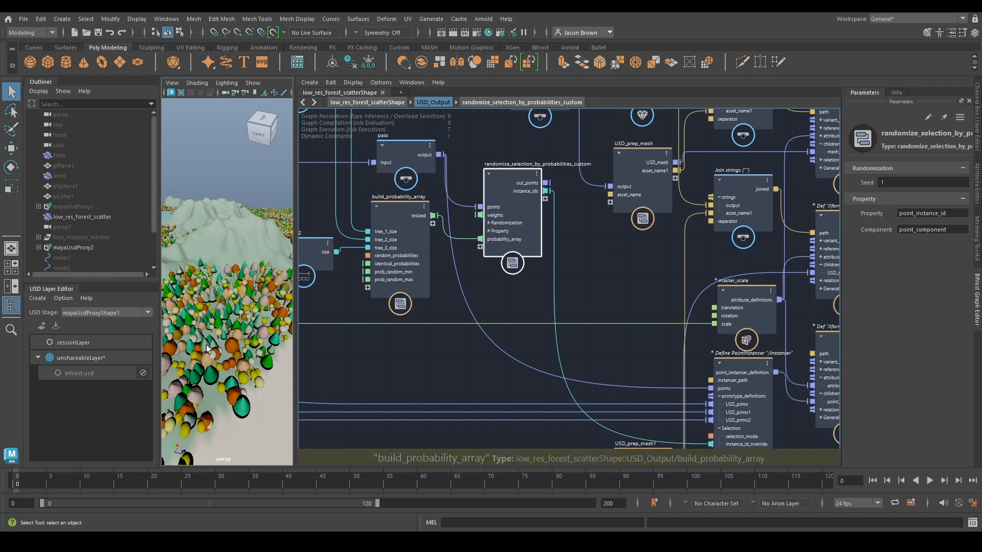
Step: Open the USD_prep_mesh1 compound, examine its Define Mesh path, mesh and displayColor attribute connections, and return to USD_Output
{"action": "left_click_drag", "start_coordinate": [673, 360], "coordinate": [497, 333]}
{"action": "double_click", "coordinate": [472, 320]}
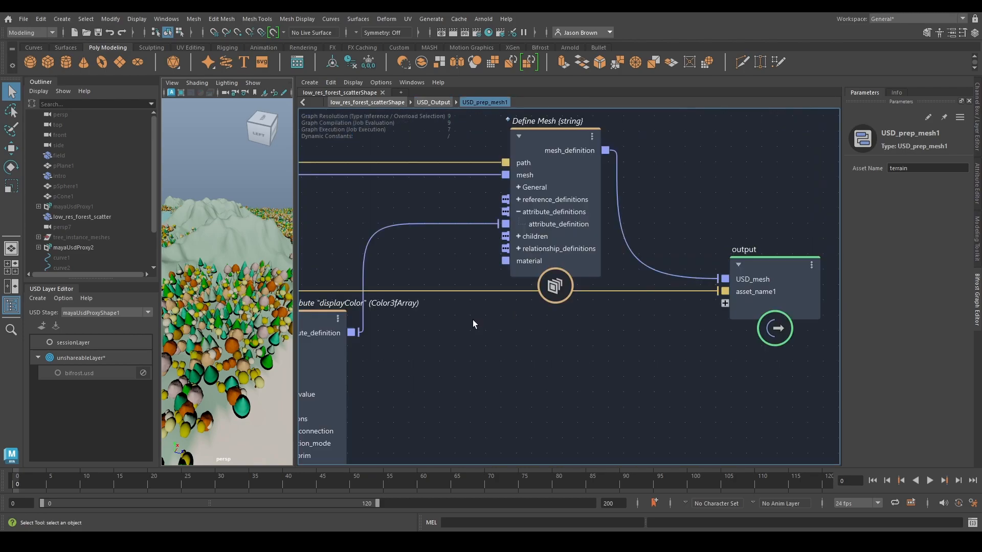
{"action": "scroll", "coordinate": [502, 250], "scroll_direction": "up", "scroll_amount": 5}
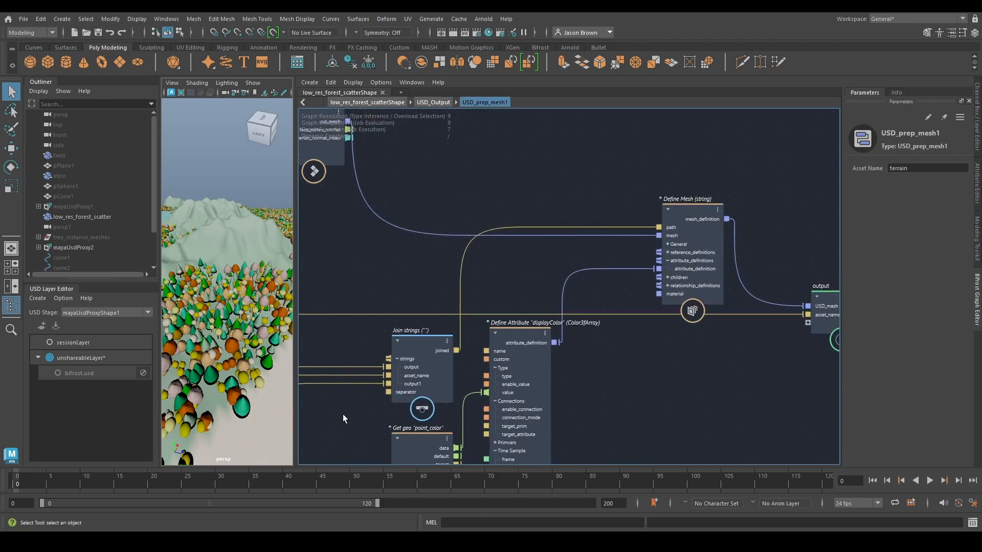
{"action": "middle_click_drag", "start_coordinate": [579, 364], "coordinate": [528, 428]}
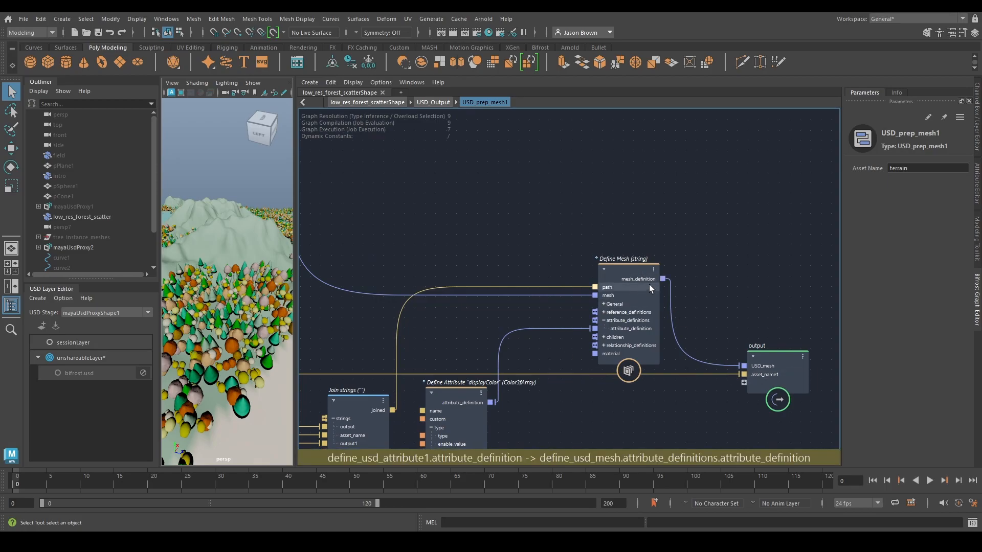
{"action": "key", "text": "u"}
Step: Move the Define PointInstancer node away from under master_scale, and place USD_prep_mesh directly after the repositioned pass2 node
{"action": "middle_click_drag", "start_coordinate": [539, 335], "coordinate": [470, 417]}
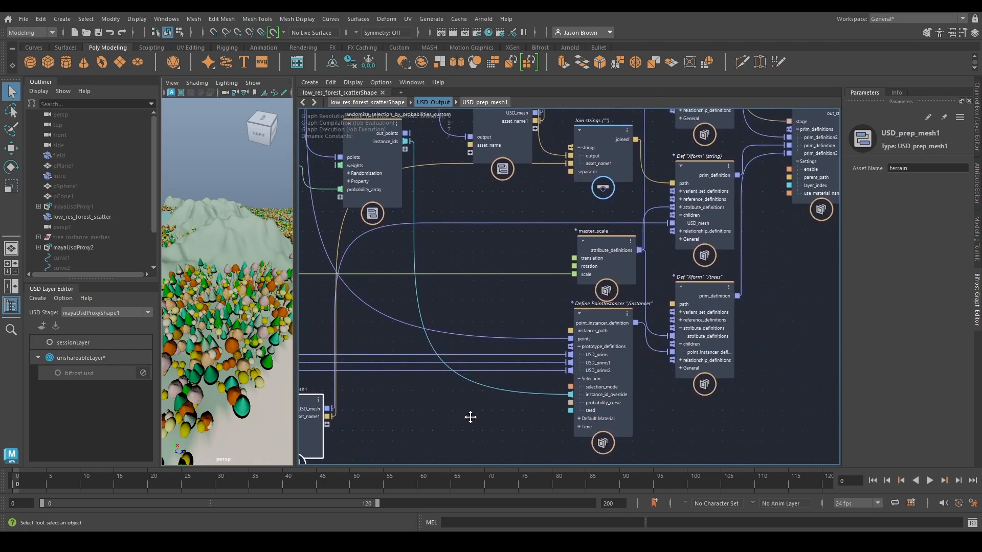
{"action": "left_click", "coordinate": [601, 322]}
{"action": "middle_click_drag", "start_coordinate": [511, 204], "coordinate": [565, 330]}
{"action": "left_click", "coordinate": [401, 149]}
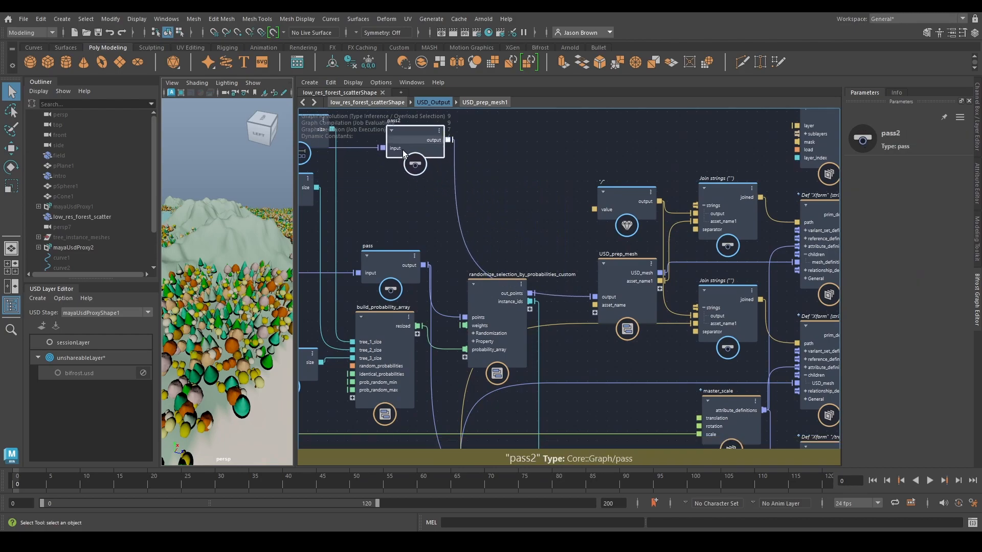
{"action": "left_click_drag", "start_coordinate": [623, 299], "coordinate": [495, 143]}
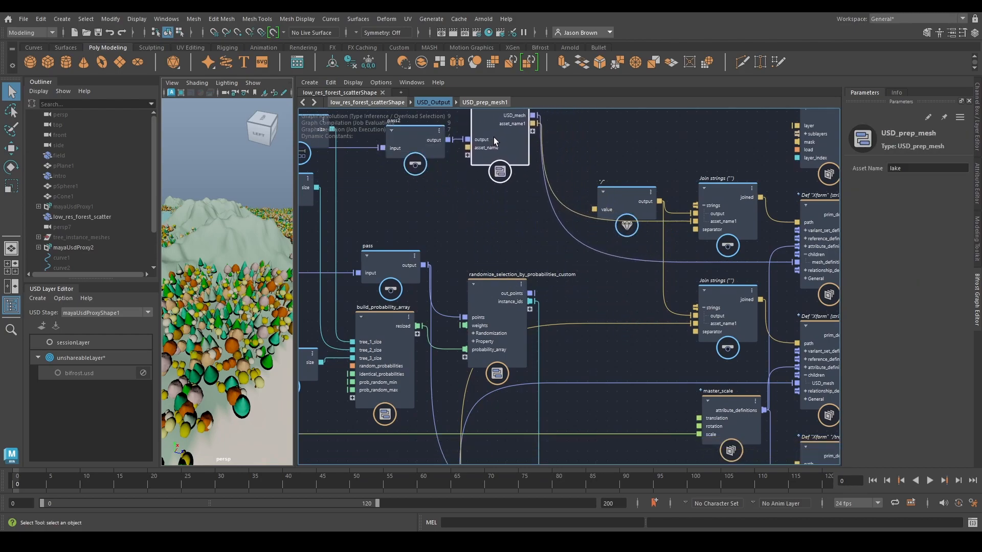
Step: Move the "/" string node and both Join strings nodes up, in line with USD_prep_mesh
{"action": "middle_click_drag", "start_coordinate": [502, 215], "coordinate": [449, 220]}
{"action": "left_click_drag", "start_coordinate": [576, 203], "coordinate": [564, 125]}
{"action": "left_click", "coordinate": [677, 198]}
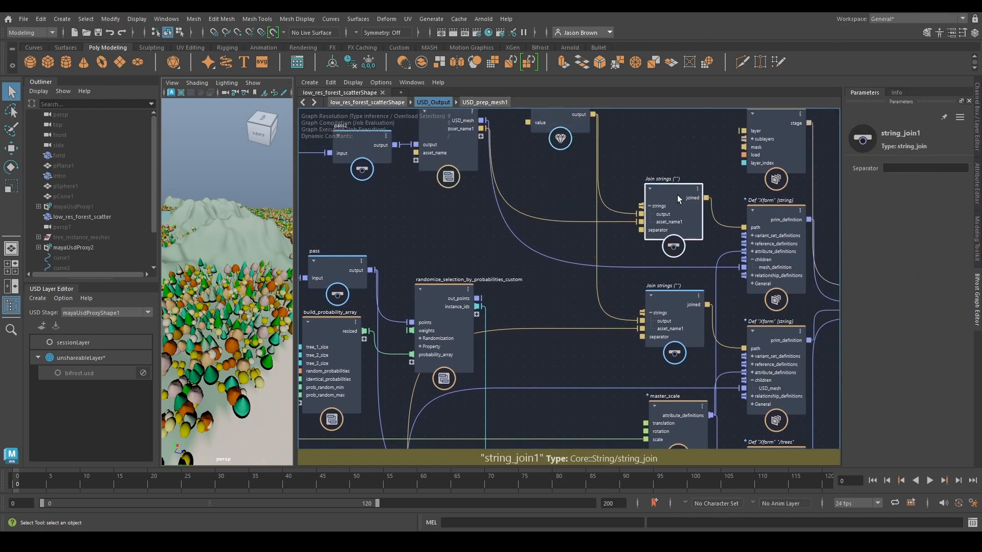
{"action": "left_click_drag", "start_coordinate": [677, 198], "coordinate": [661, 123]}
{"action": "left_click_drag", "start_coordinate": [670, 331], "coordinate": [652, 223]}
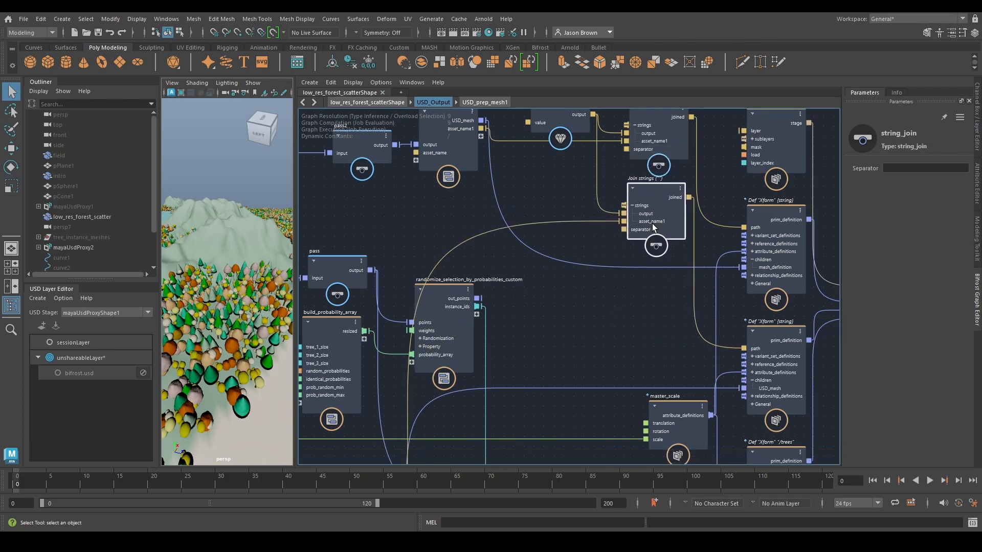
Step: Examine how the USD_prep_mesh and USD_prep_mesh1 asset names and meshes feed the two Def "Xform" (string) nodes
{"action": "middle_click_drag", "start_coordinate": [649, 229], "coordinate": [554, 261]}
{"action": "left_click", "coordinate": [682, 280]}
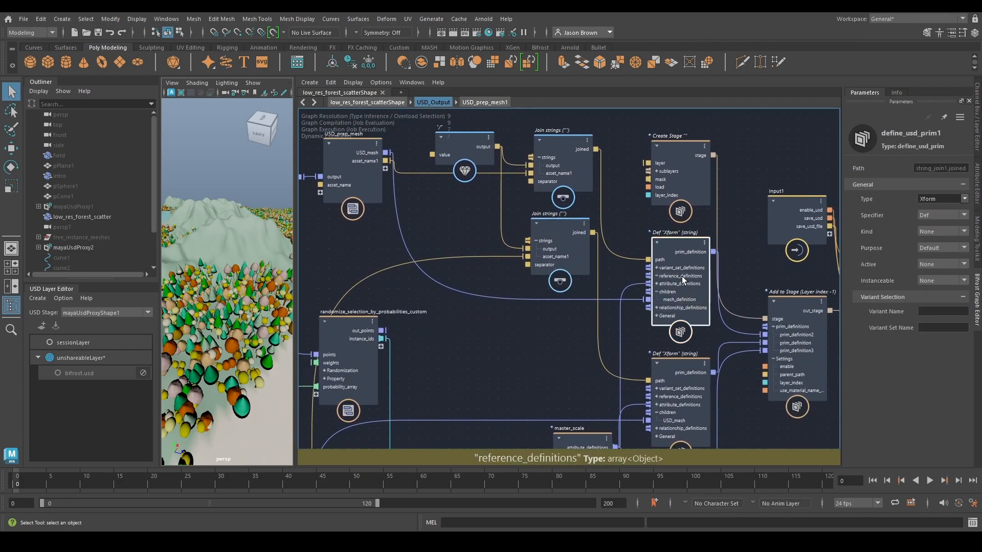
{"action": "middle_click_drag", "start_coordinate": [538, 326], "coordinate": [666, 344]}
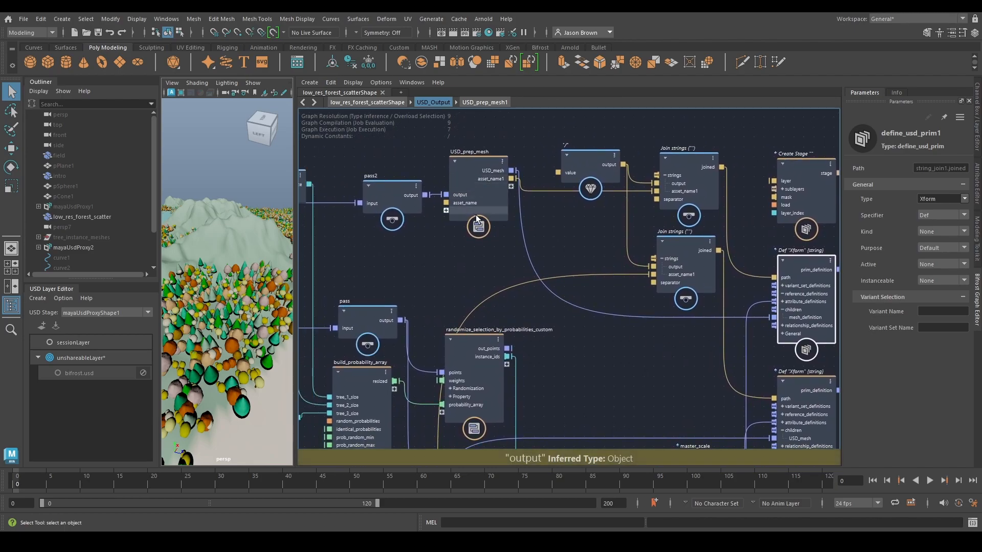
{"action": "left_click", "coordinate": [477, 184]}
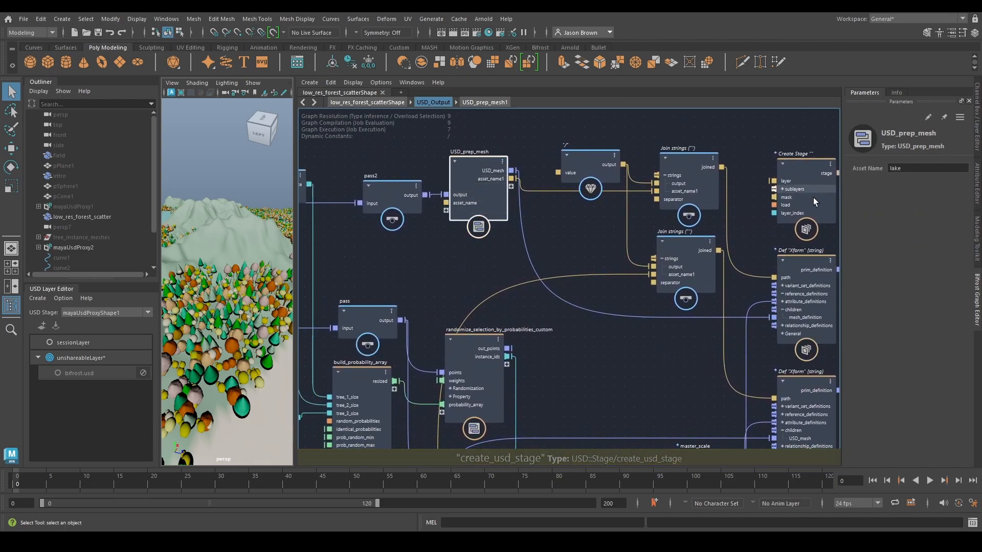
{"action": "middle_click_drag", "start_coordinate": [580, 345], "coordinate": [698, 231]}
{"action": "left_click", "coordinate": [486, 347]}
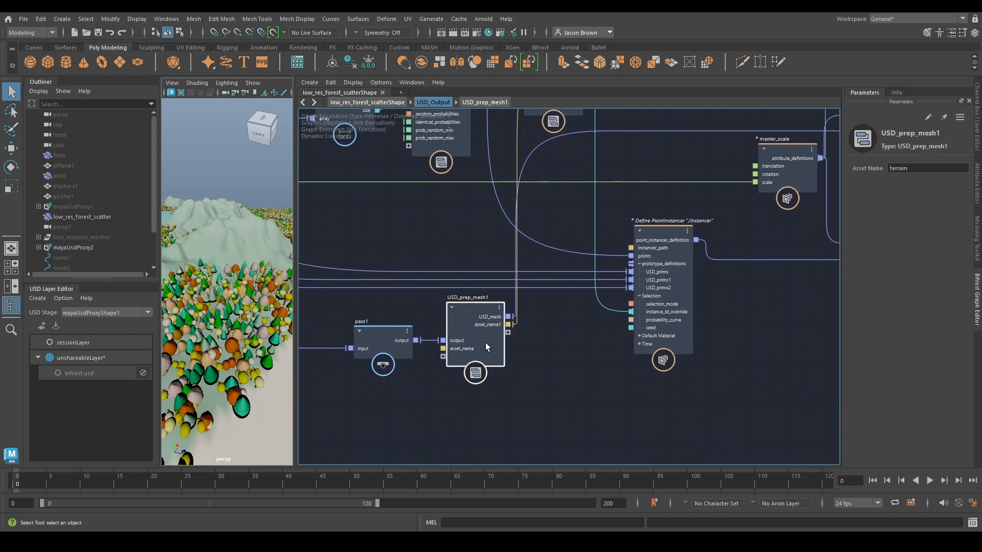
{"action": "middle_click_drag", "start_coordinate": [782, 263], "coordinate": [630, 408]}
{"action": "left_click", "coordinate": [674, 226]}
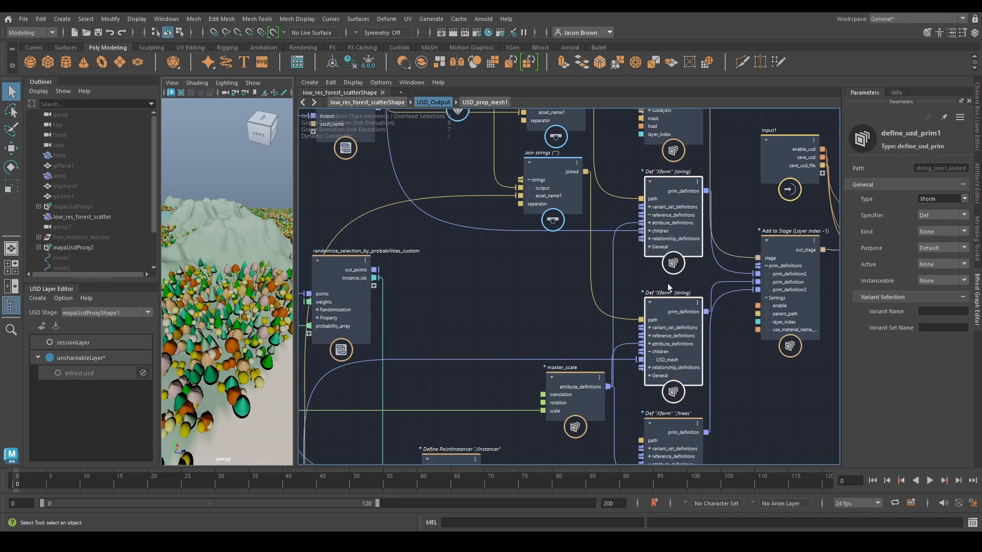
Step: Expand mayaUsdProxy2 and its mayaUsdProxyShape2 in the Outliner down to the USD prims
{"action": "middle_click_drag", "start_coordinate": [591, 281], "coordinate": [614, 251]}
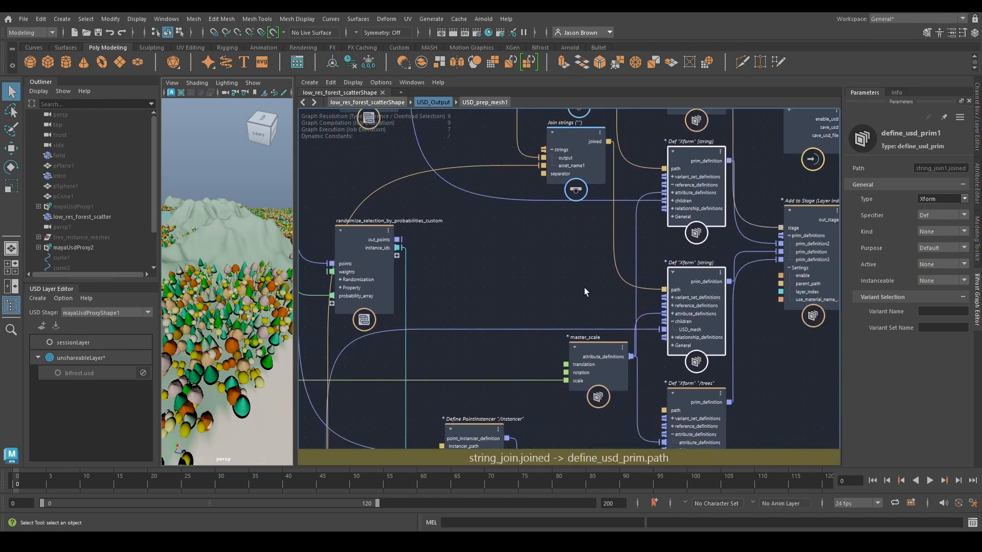
{"action": "left_click", "coordinate": [39, 247]}
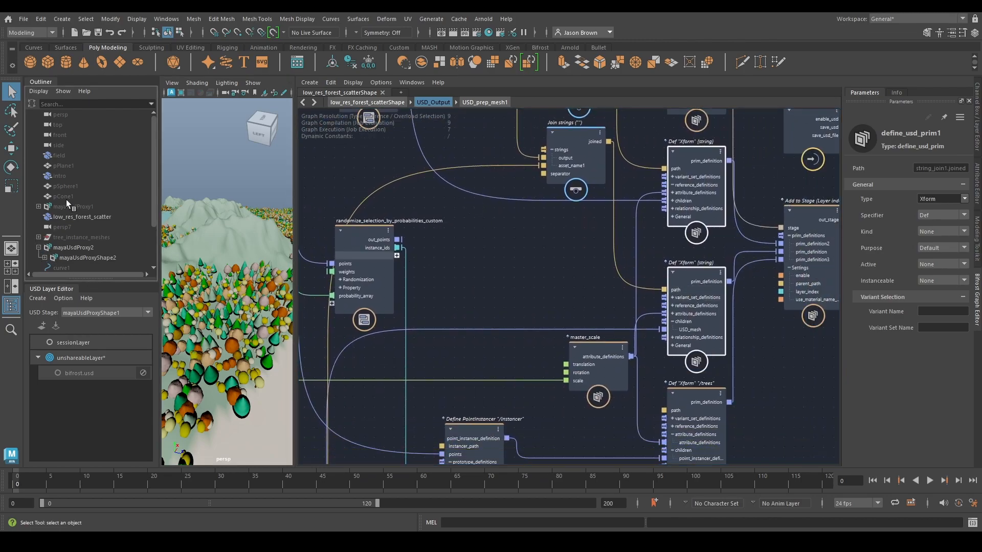
{"action": "left_click", "coordinate": [45, 207]}
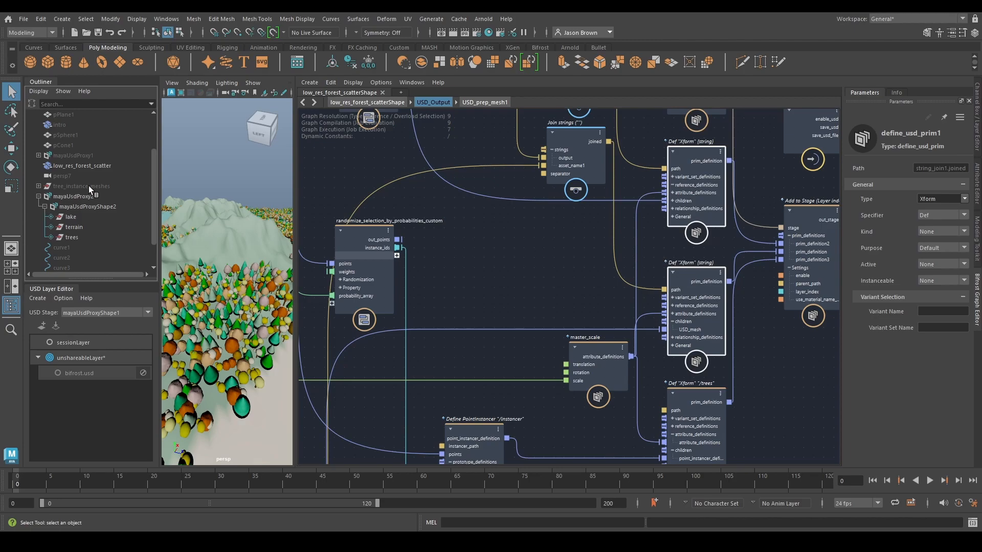
Step: Select the lake USD prim and examine how the "/" string and USD_prep_mesh asset name join into the Def "Xform" path
{"action": "left_click", "coordinate": [73, 218]}
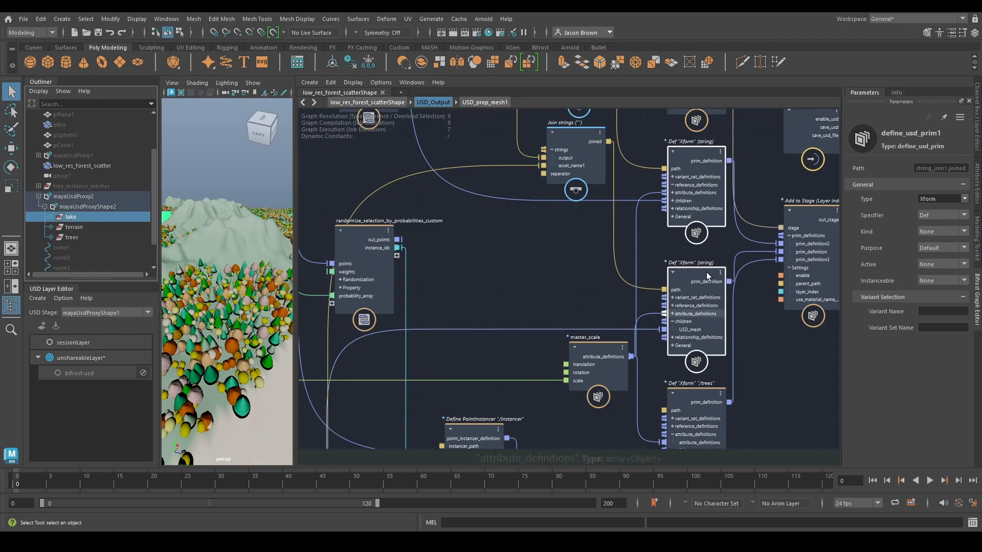
{"action": "middle_click_drag", "start_coordinate": [751, 235], "coordinate": [707, 279]}
{"action": "left_click_drag", "start_coordinate": [653, 211], "coordinate": [651, 208]}
{"action": "left_click", "coordinate": [637, 207]}
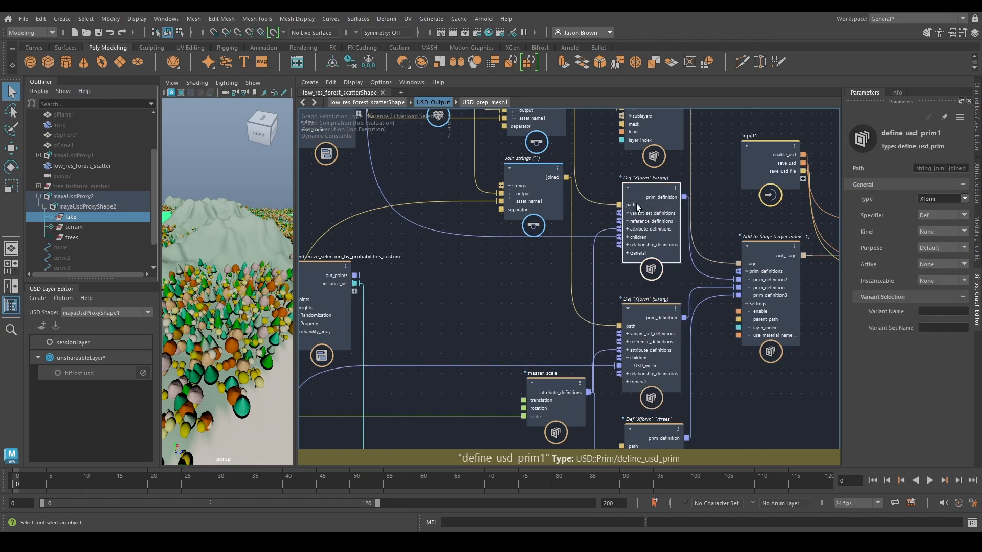
{"action": "middle_click_drag", "start_coordinate": [609, 215], "coordinate": [618, 312]}
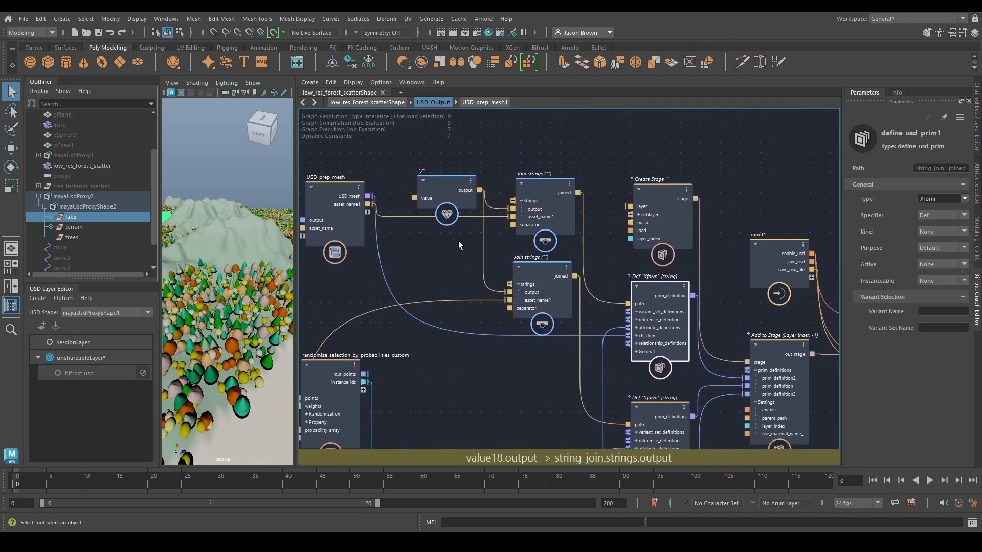
{"action": "middle_click_drag", "start_coordinate": [604, 247], "coordinate": [599, 232]}
{"action": "left_click", "coordinate": [396, 202]}
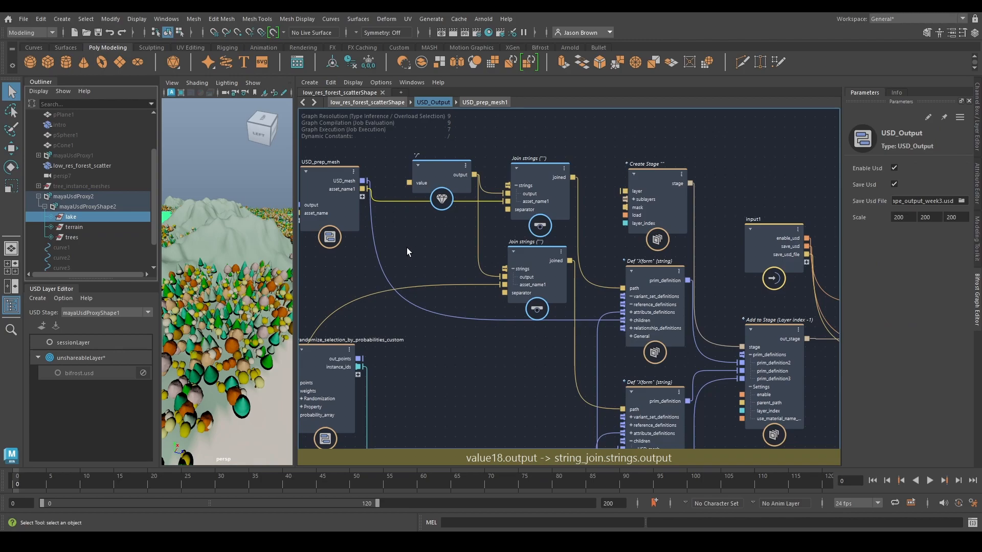
{"action": "key", "text": "shift+w"}
{"action": "key", "text": "shift+w"}
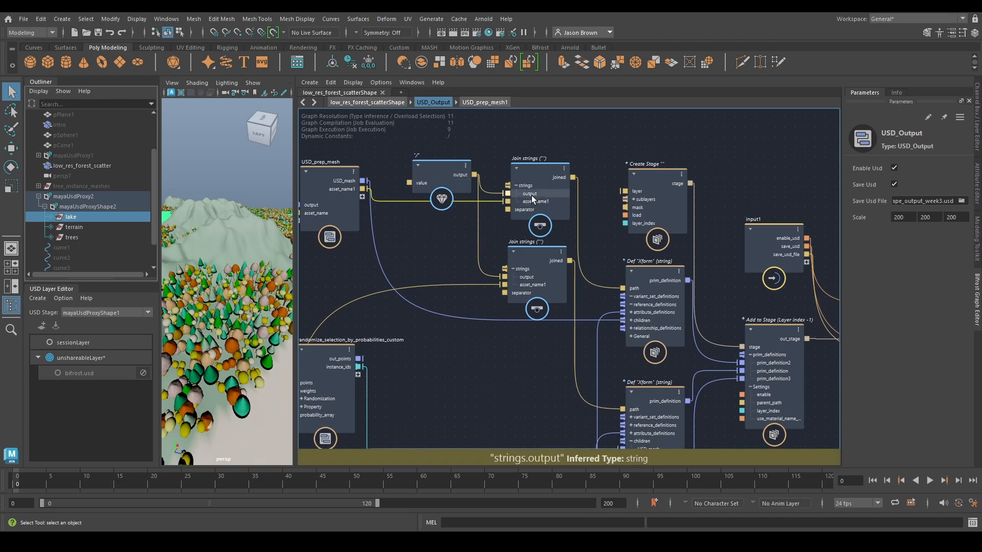
{"action": "left_click", "coordinate": [575, 229]}
{"action": "key", "text": "shift+w"}
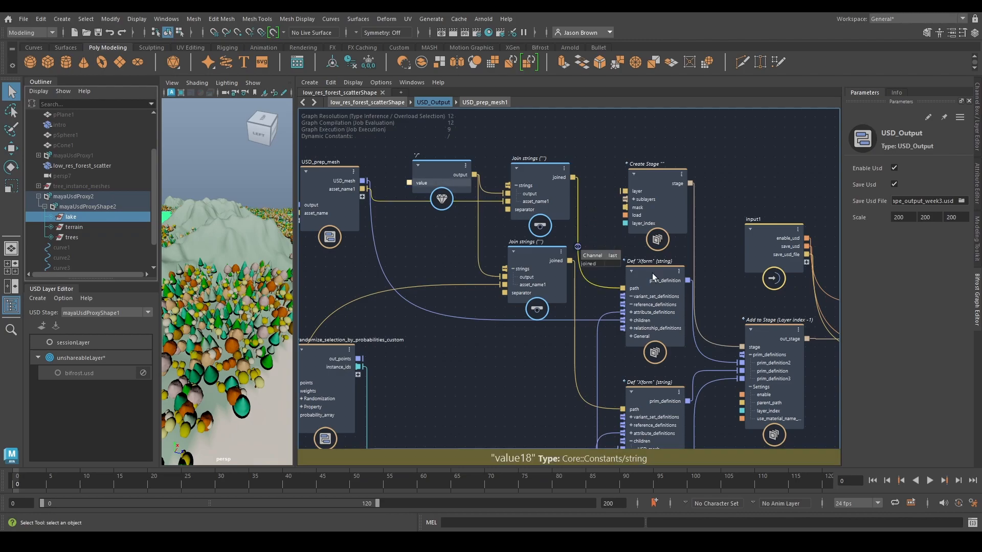
{"action": "key", "text": "shift+w"}
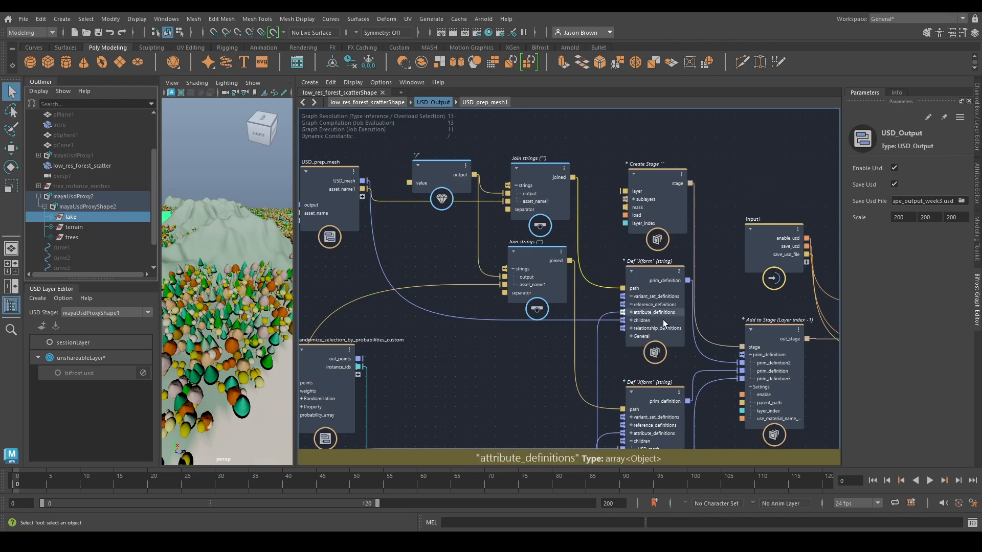
{"action": "left_click", "coordinate": [653, 288]}
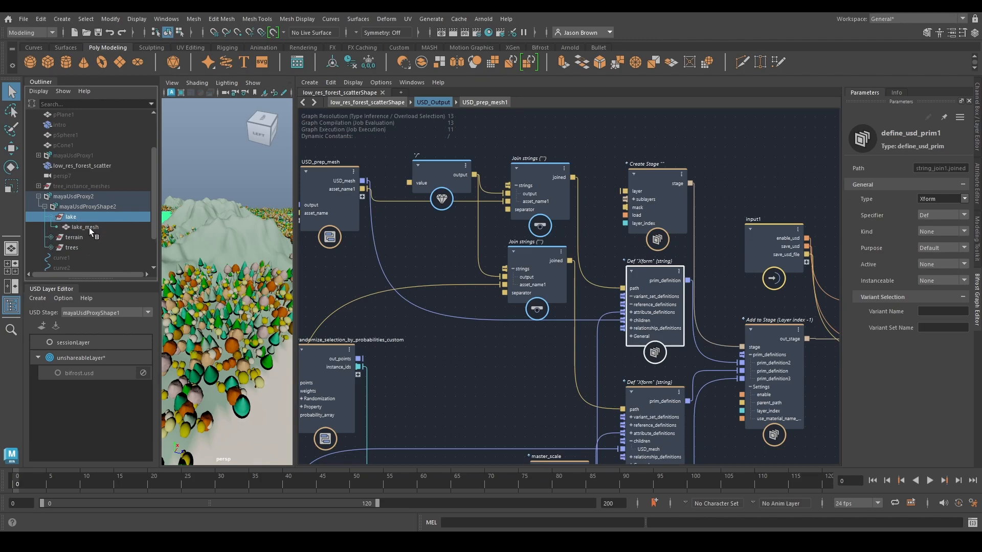
Step: Expand the lake prim, select its lake_mesh child, and inspect the asset name on the USD_prep_mesh node
{"action": "left_click", "coordinate": [89, 228]}
{"action": "middle_click_drag", "start_coordinate": [508, 363], "coordinate": [575, 354]}
{"action": "left_click_drag", "start_coordinate": [537, 326], "coordinate": [537, 326]}
{"action": "middle_click_drag", "start_coordinate": [537, 326], "coordinate": [574, 342]}
{"action": "left_click", "coordinate": [421, 183]}
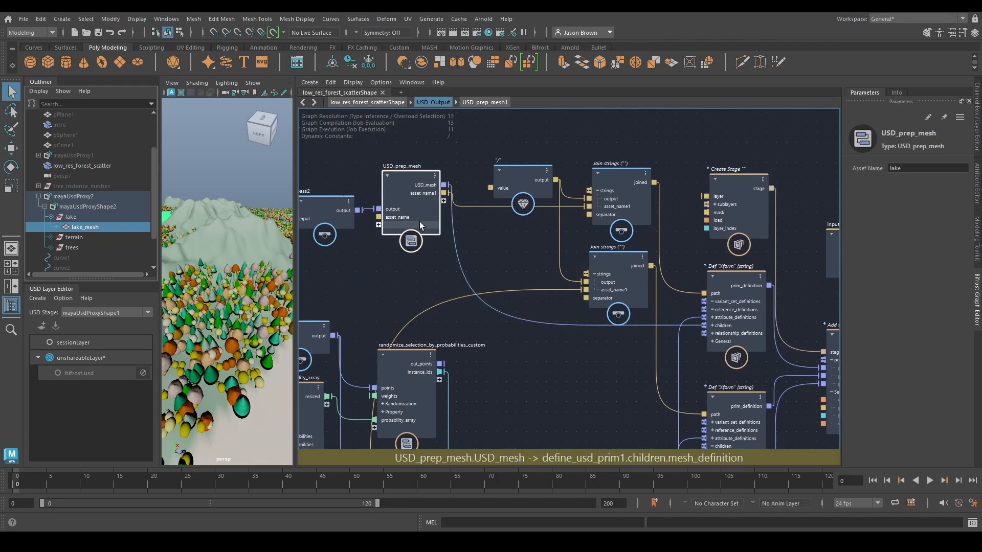
Step: Inspect the Define PointInstancer node's settings and trace its points connection back to the USD_Output input node
{"action": "middle_click_drag", "start_coordinate": [781, 396], "coordinate": [517, 342]}
{"action": "left_click_drag", "start_coordinate": [586, 297], "coordinate": [587, 299]}
{"action": "middle_click_drag", "start_coordinate": [730, 353], "coordinate": [599, 346]}
{"action": "mouse_move", "coordinate": [556, 411]}
{"action": "middle_mouse_down"}
{"action": "mouse_move", "coordinate": [857, 353]}
{"action": "mouse_move", "coordinate": [846, 358]}
{"action": "middle_mouse_up"}
{"action": "mouse_move", "coordinate": [766, 346]}
{"action": "middle_mouse_down"}
{"action": "mouse_move", "coordinate": [857, 227]}
{"action": "mouse_move", "coordinate": [869, 226]}
{"action": "middle_mouse_up"}
{"action": "middle_click_drag", "start_coordinate": [605, 300], "coordinate": [649, 274]}
{"action": "left_click_drag", "start_coordinate": [543, 294], "coordinate": [545, 300]}
{"action": "middle_click_drag", "start_coordinate": [591, 339], "coordinate": [610, 361]}
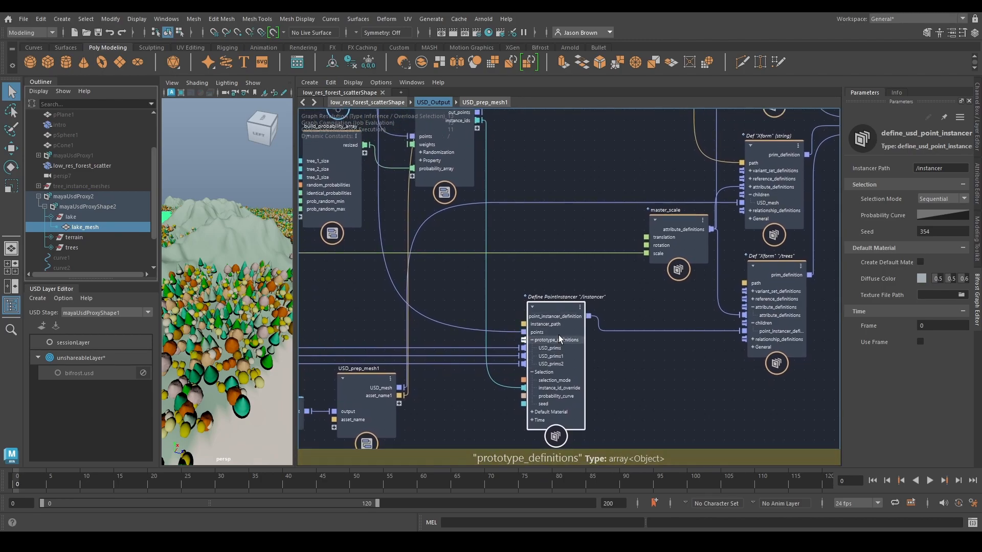
{"action": "left_click", "coordinate": [455, 323]}
{"action": "middle_click_drag", "start_coordinate": [458, 267], "coordinate": [583, 412]}
{"action": "middle_click_drag", "start_coordinate": [342, 228], "coordinate": [686, 274]}
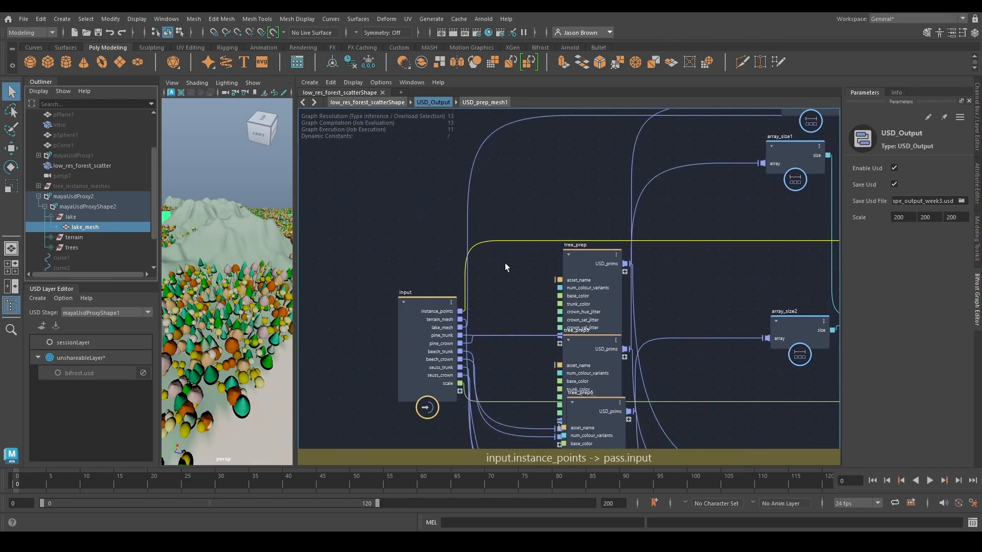
Step: Go up to the top-level graph and trace the scatter points from randomize_point_scale through both scatter_points_bus nodes to USD_Output
{"action": "key", "text": "shift+Return"}
{"action": "left_click_drag", "start_coordinate": [498, 300], "coordinate": [838, 309]}
{"action": "left_click_drag", "start_coordinate": [640, 342], "coordinate": [664, 340]}
{"action": "middle_click_drag", "start_coordinate": [664, 339], "coordinate": [703, 321]}
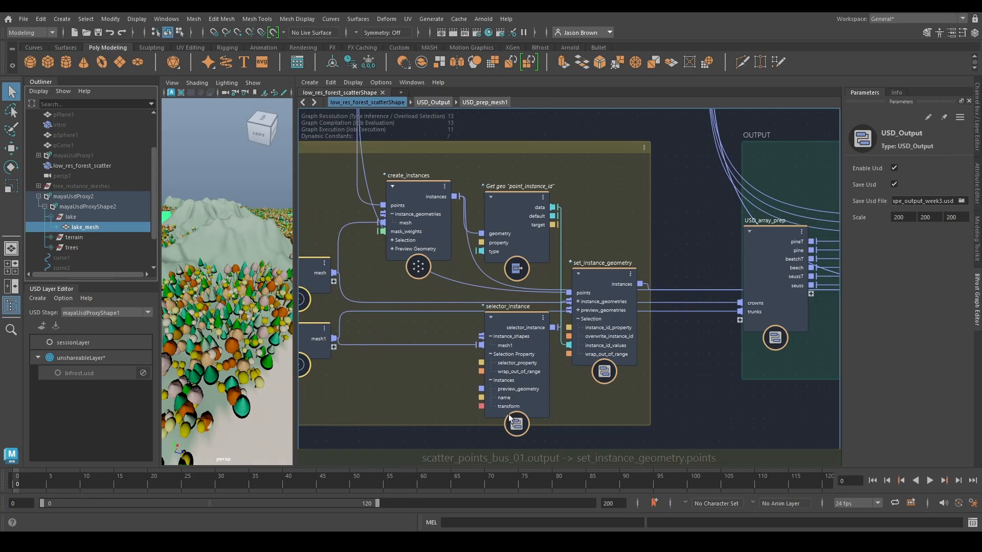
{"action": "middle_click_drag", "start_coordinate": [767, 171], "coordinate": [609, 336], "text": "alt"}
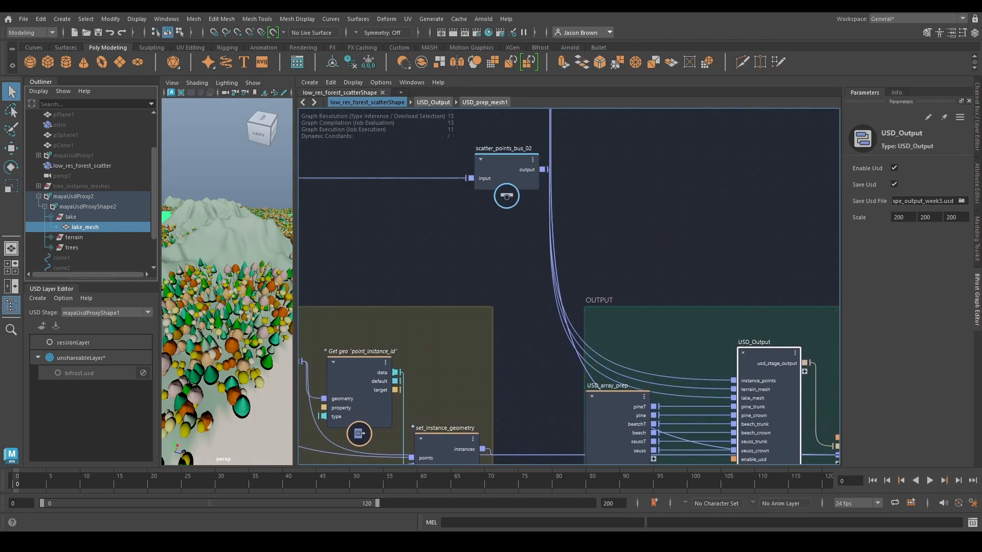
{"action": "middle_click_drag", "start_coordinate": [481, 327], "coordinate": [489, 456], "text": "alt"}
{"action": "middle_click_drag", "start_coordinate": [602, 215], "coordinate": [782, 218], "text": "alt"}
{"action": "left_click", "coordinate": [437, 352]}
{"action": "middle_click_drag", "start_coordinate": [469, 292], "coordinate": [533, 212], "text": "alt"}
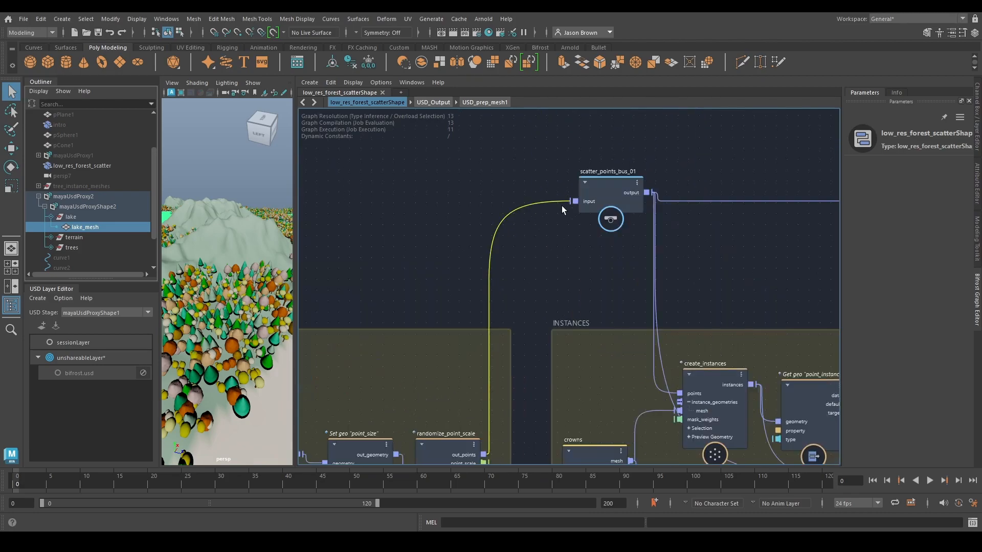
{"action": "middle_click_drag", "start_coordinate": [692, 254], "coordinate": [535, 158], "text": "alt"}
{"action": "middle_click_drag", "start_coordinate": [637, 164], "coordinate": [377, 276], "text": "alt"}
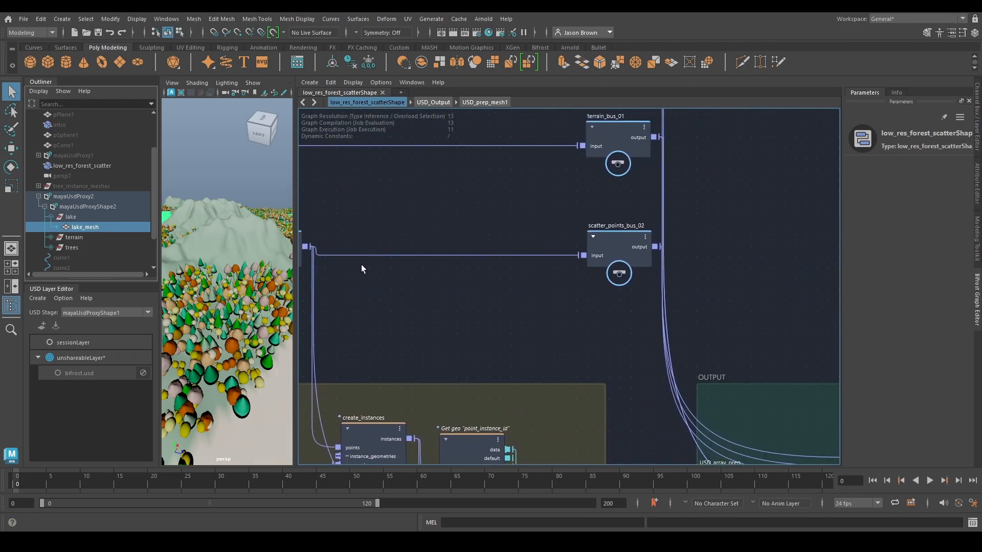
{"action": "middle_click_drag", "start_coordinate": [628, 267], "coordinate": [452, 117], "text": "alt"}
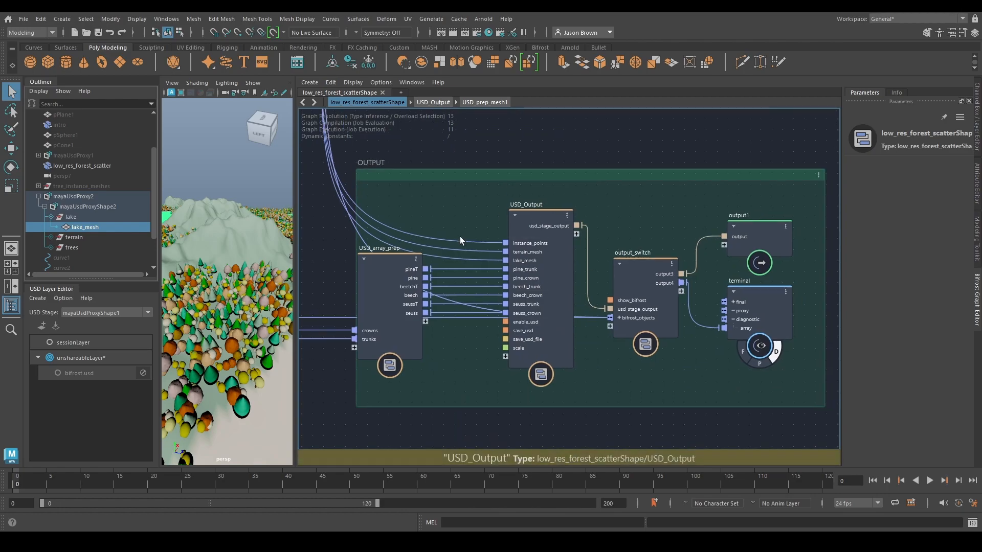
Step: Open the USD_Output compound again and inspect the randomize_selection_by_probabilities_custom node
{"action": "double_click", "coordinate": [528, 265]}
{"action": "scroll", "coordinate": [529, 261], "scroll_direction": "down", "scroll_amount": 5}
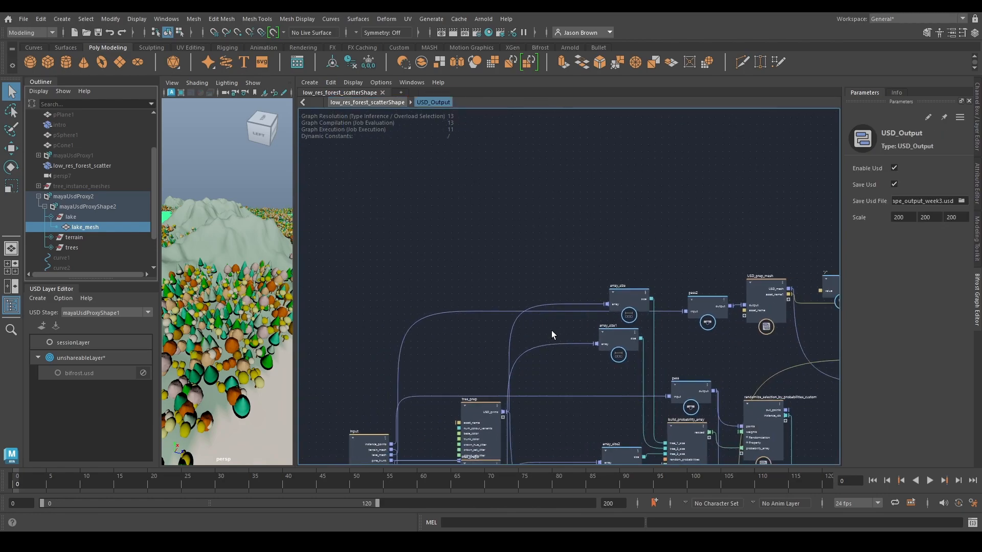
{"action": "scroll", "coordinate": [494, 310], "scroll_direction": "up", "scroll_amount": 3}
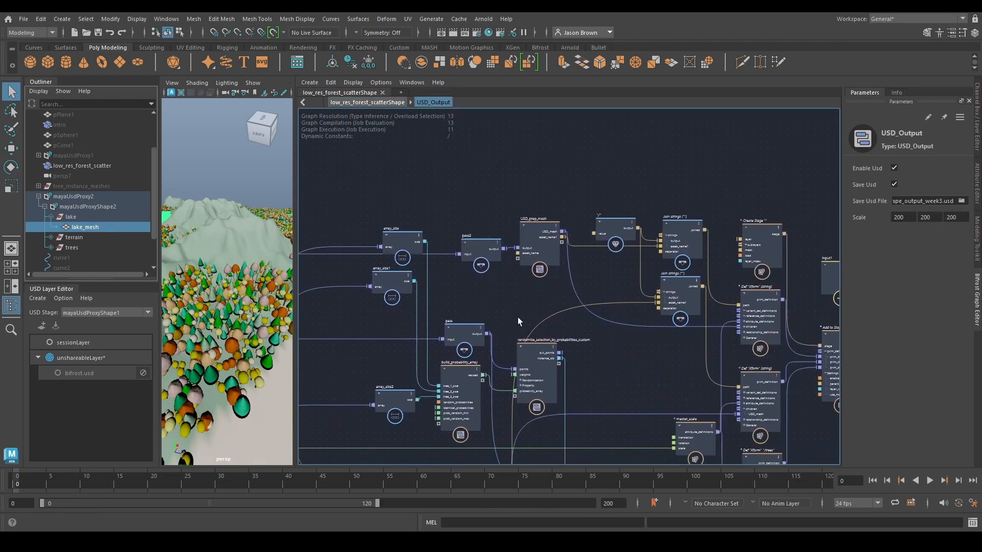
{"action": "middle_click_drag", "start_coordinate": [594, 317], "coordinate": [665, 193], "text": "alt"}
{"action": "left_click", "coordinate": [599, 198]}
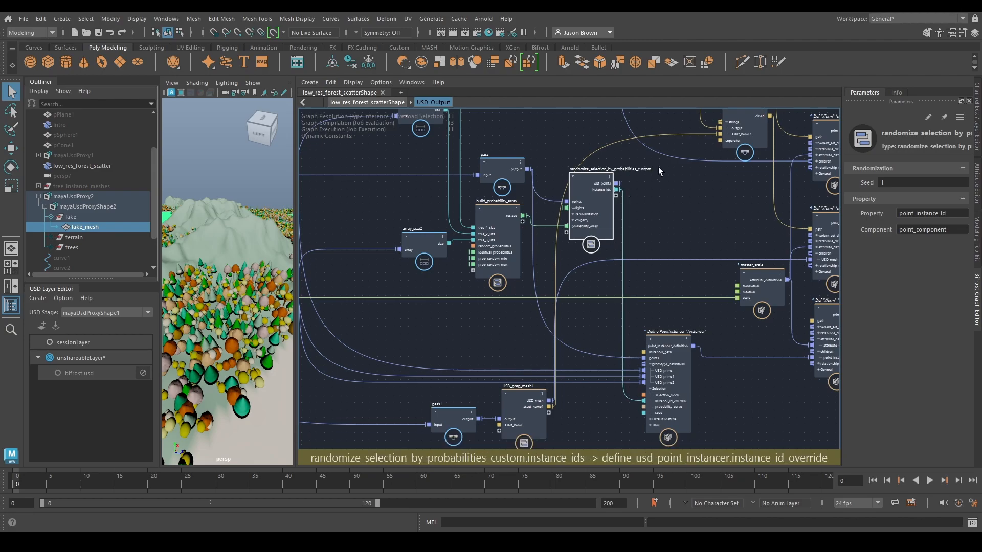
Step: Examine how the tree prims and selected instance IDs feed the Define PointInstancer node, and how it connects to Def "Xform" "/trees"
{"action": "left_click", "coordinate": [367, 101]}
{"action": "middle_click_drag", "start_coordinate": [559, 247], "coordinate": [864, 196], "text": "alt"}
{"action": "middle_click_drag", "start_coordinate": [574, 231], "coordinate": [597, 201], "text": "alt"}
{"action": "left_click", "coordinate": [597, 201]}
{"action": "left_click", "coordinate": [597, 278]}
{"action": "left_click", "coordinate": [672, 273]}
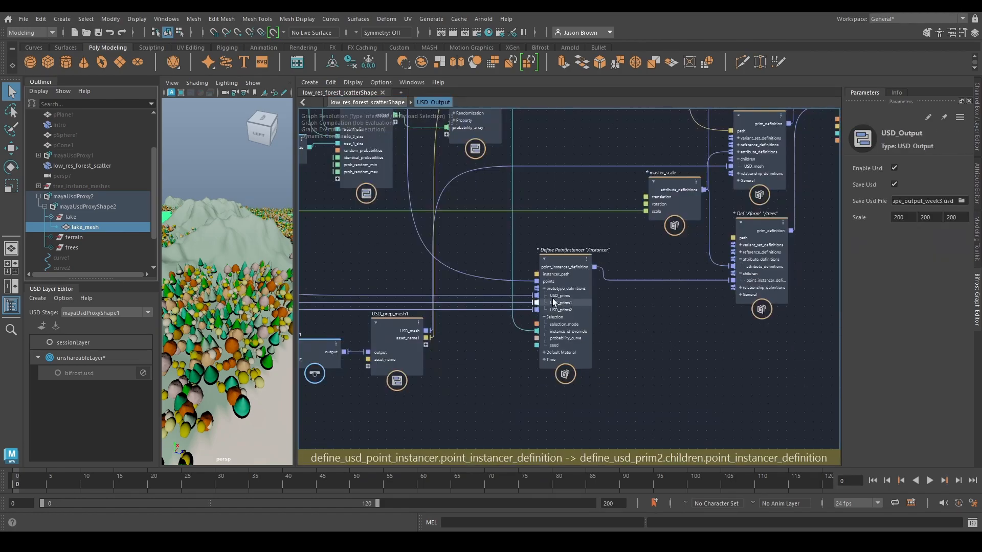
{"action": "left_click_drag", "start_coordinate": [553, 302], "coordinate": [563, 304]}
{"action": "left_click", "coordinate": [470, 259]}
{"action": "left_click_drag", "start_coordinate": [526, 241], "coordinate": [526, 245]}
{"action": "middle_click_drag", "start_coordinate": [535, 274], "coordinate": [421, 318]}
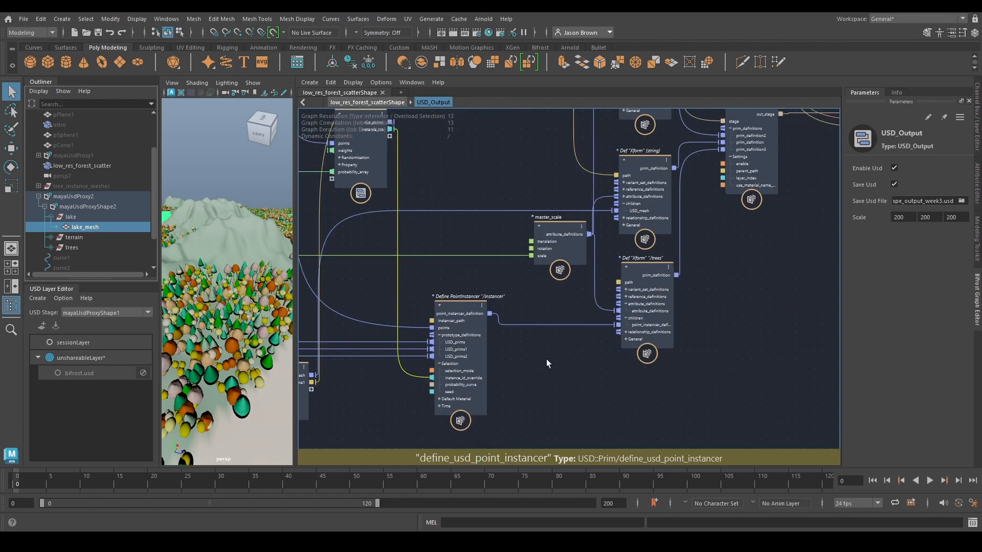
Step: Inspect the Def "Xform" "/trees" node, then expand the trees prim in the Outliner through instancer and prototypes to the tree variants
{"action": "left_click", "coordinate": [660, 270]}
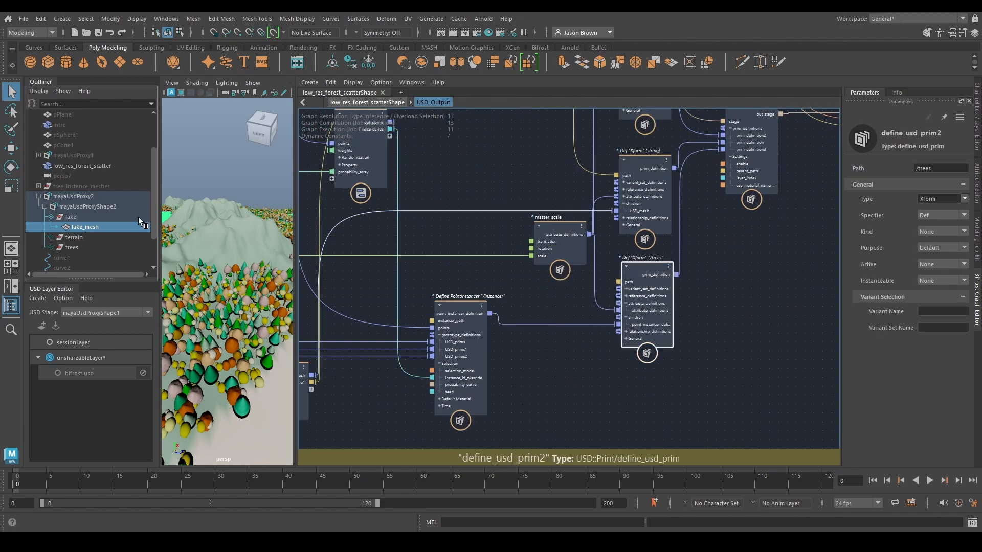
{"action": "left_click", "coordinate": [60, 248]}
{"action": "left_click", "coordinate": [51, 248]}
{"action": "scroll", "coordinate": [87, 220], "scroll_direction": "down", "scroll_amount": 3}
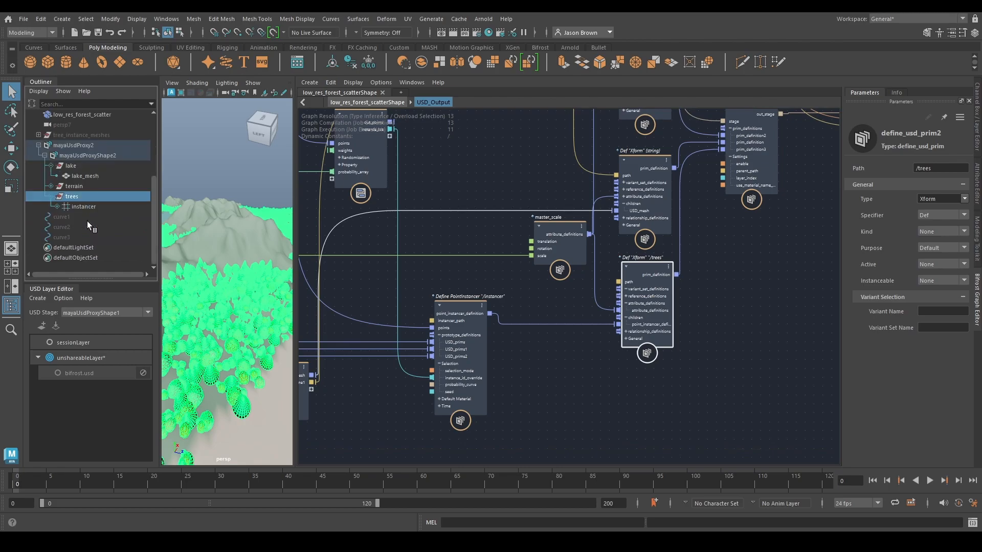
{"action": "left_click", "coordinate": [77, 207]}
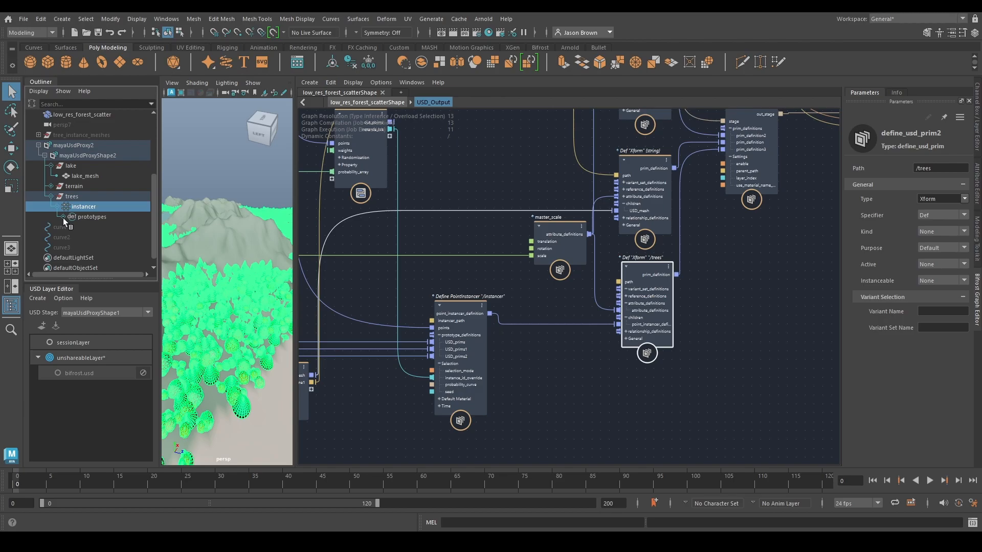
{"action": "left_click", "coordinate": [63, 217]}
{"action": "scroll", "coordinate": [115, 207], "scroll_direction": "down", "scroll_amount": 3}
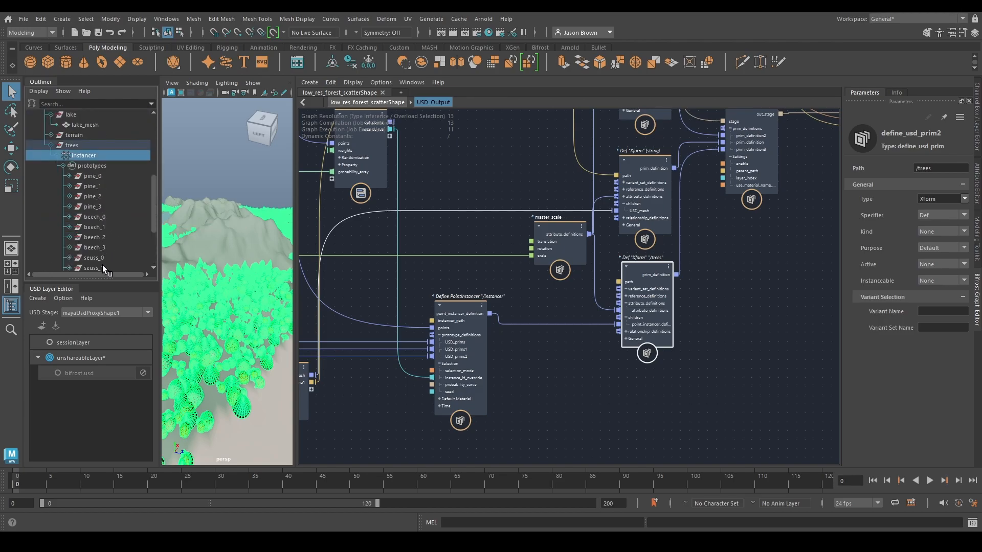
Step: Move the tree_prep6 node down clear of the tree_prep node above it, and set its Num Colour Variants to 5
{"action": "middle_click_drag", "start_coordinate": [421, 269], "coordinate": [640, 315]}
{"action": "left_click_drag", "start_coordinate": [547, 302], "coordinate": [530, 359]}
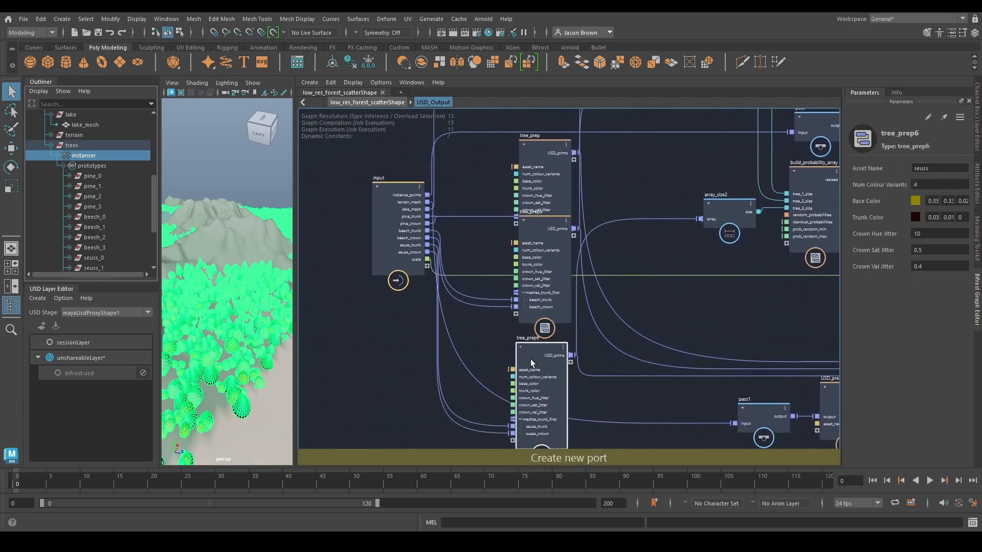
{"action": "left_click", "coordinate": [609, 358]}
{"action": "left_click", "coordinate": [533, 357]}
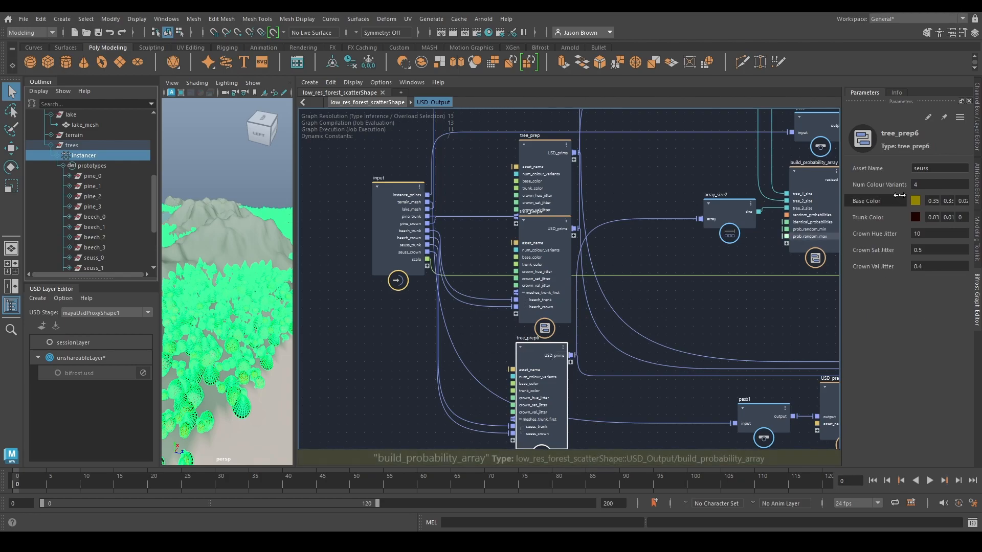
{"action": "left_click", "coordinate": [932, 184]}
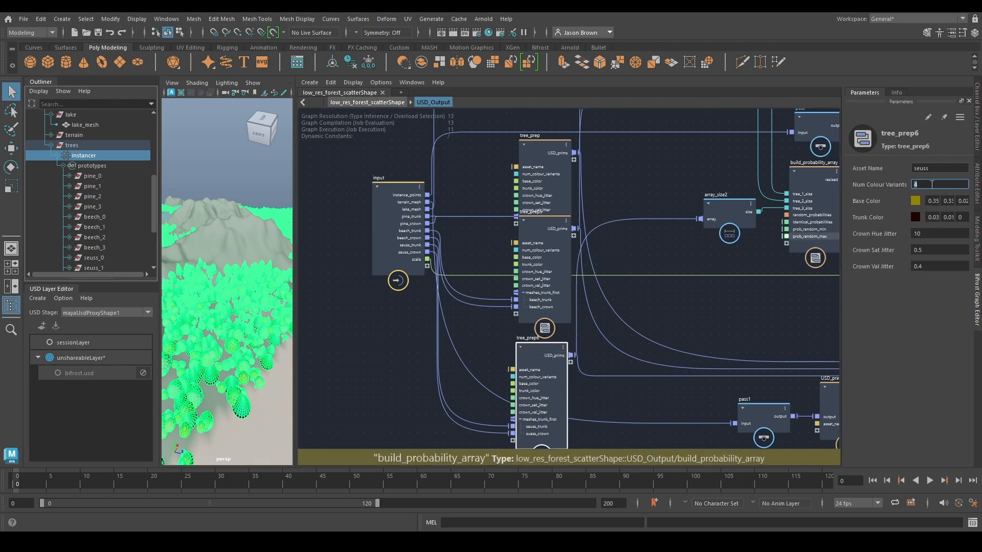
{"action": "type", "text": "5"}
{"action": "key", "text": "Return"}
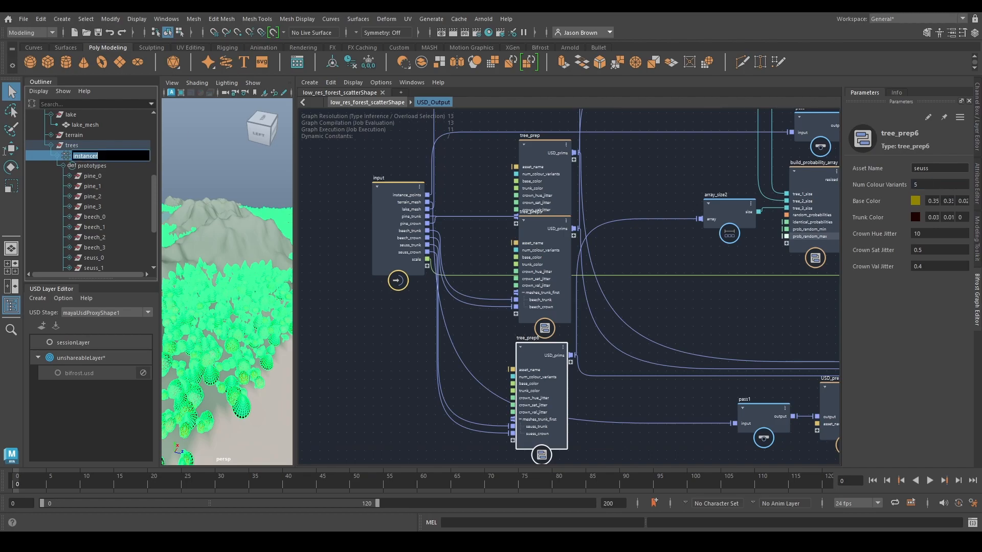
Step: Select the prototypes seuss_0 through seuss_4 in the Outliner to highlight their instances in the viewport, then clear the selection
{"action": "scroll", "coordinate": [128, 228], "scroll_direction": "down", "scroll_amount": 4}
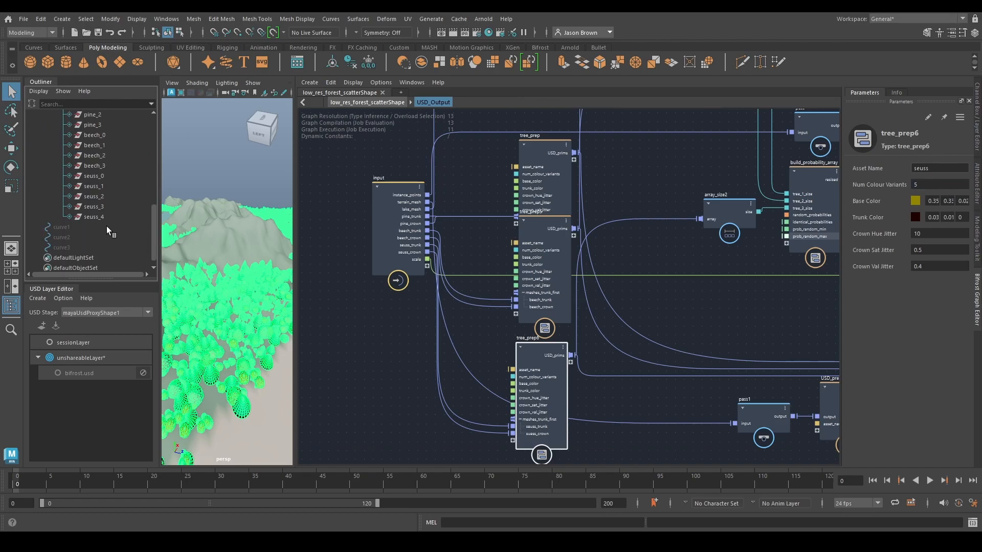
{"action": "left_click", "coordinate": [98, 217]}
{"action": "left_click", "coordinate": [94, 179], "text": "shift"}
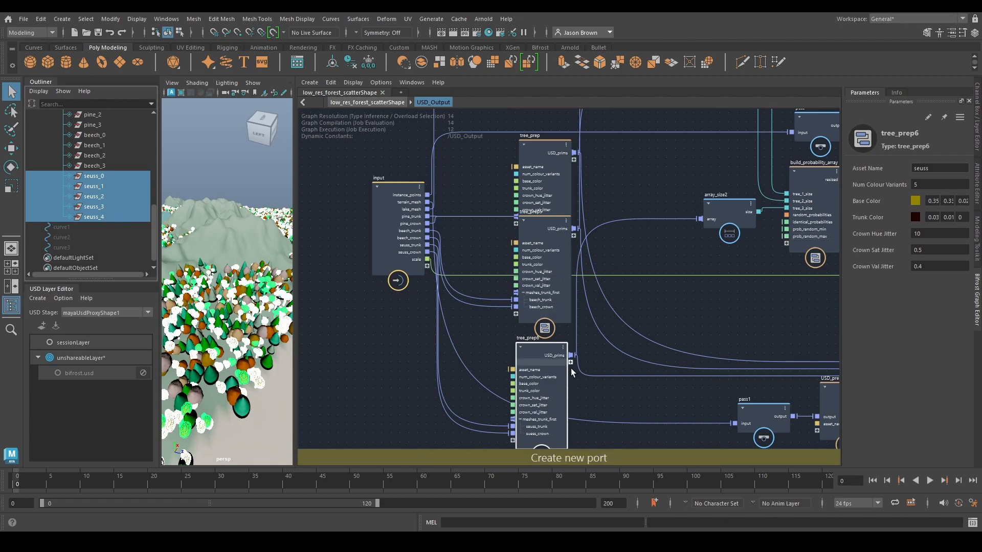
{"action": "left_click_drag", "start_coordinate": [537, 372], "coordinate": [544, 375]}
{"action": "left_click", "coordinate": [386, 369]}
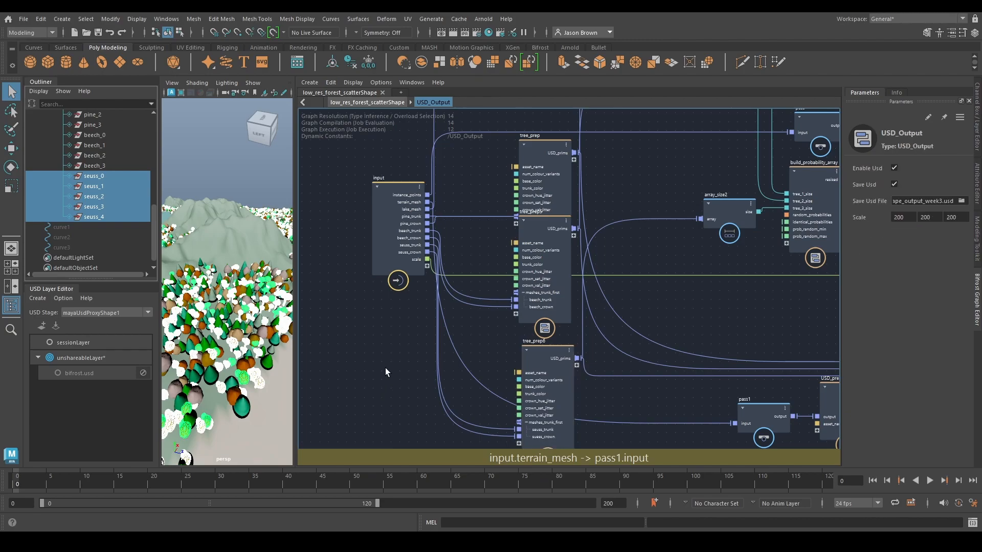
{"action": "left_click", "coordinate": [239, 153]}
Step: Review the Def "Xform" prims feeding Add to Stage, and move the Save Stage node closer to Add to Stage
{"action": "scroll", "coordinate": [776, 252], "scroll_direction": "down", "scroll_amount": 5}
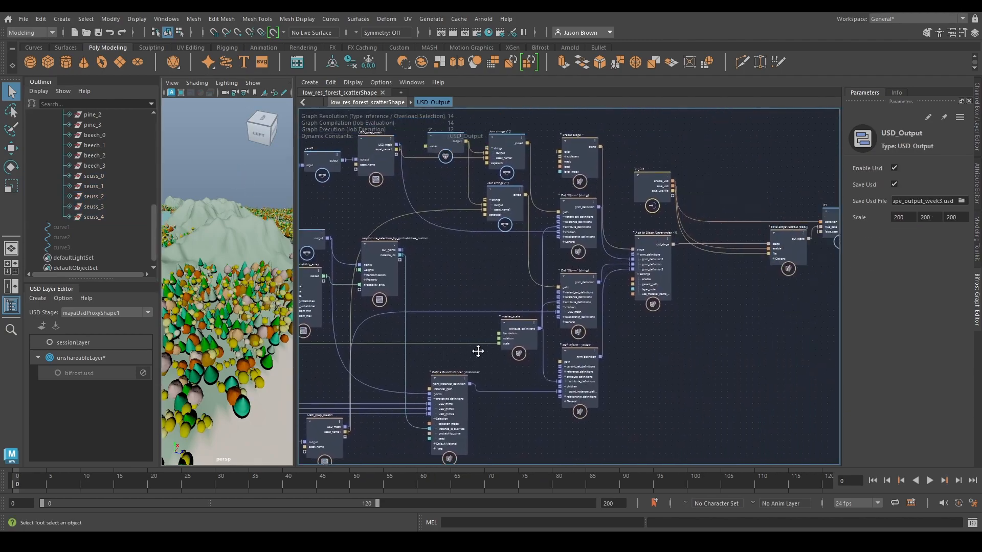
{"action": "scroll", "coordinate": [630, 317], "scroll_direction": "up", "scroll_amount": 5}
{"action": "left_click", "coordinate": [528, 302]}
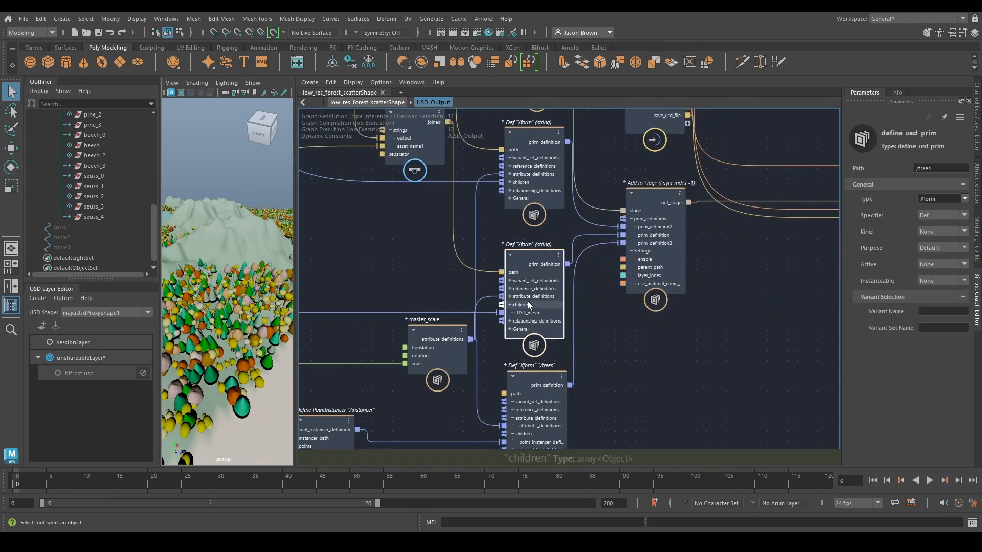
{"action": "left_click", "coordinate": [650, 258]}
{"action": "middle_click_drag", "start_coordinate": [649, 258], "coordinate": [632, 397]}
{"action": "left_click_drag", "start_coordinate": [664, 305], "coordinate": [603, 307]}
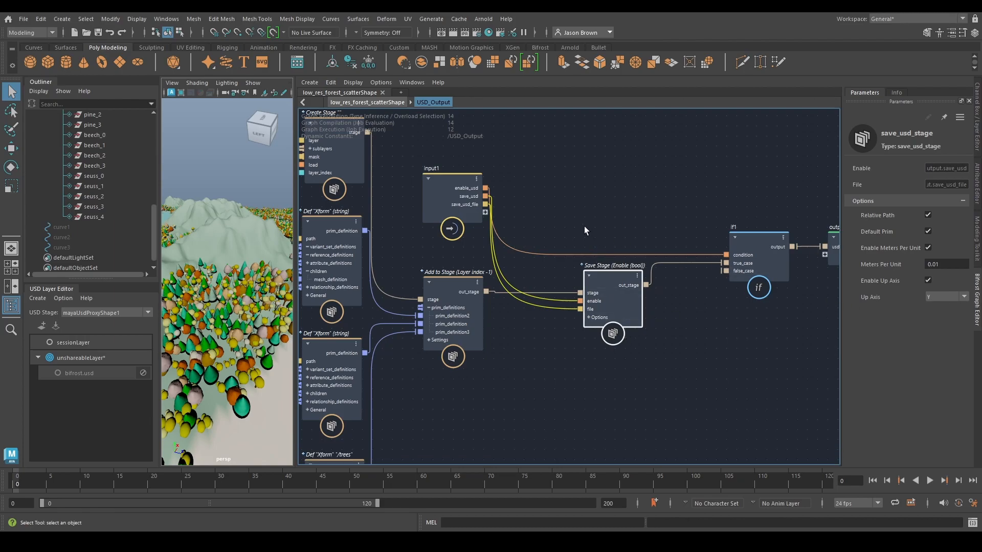
Step: Return to the parent graph and inspect the USD_Output node's full Save Usd File path and scale, then narrow the parameters again
{"action": "key", "text": "u"}
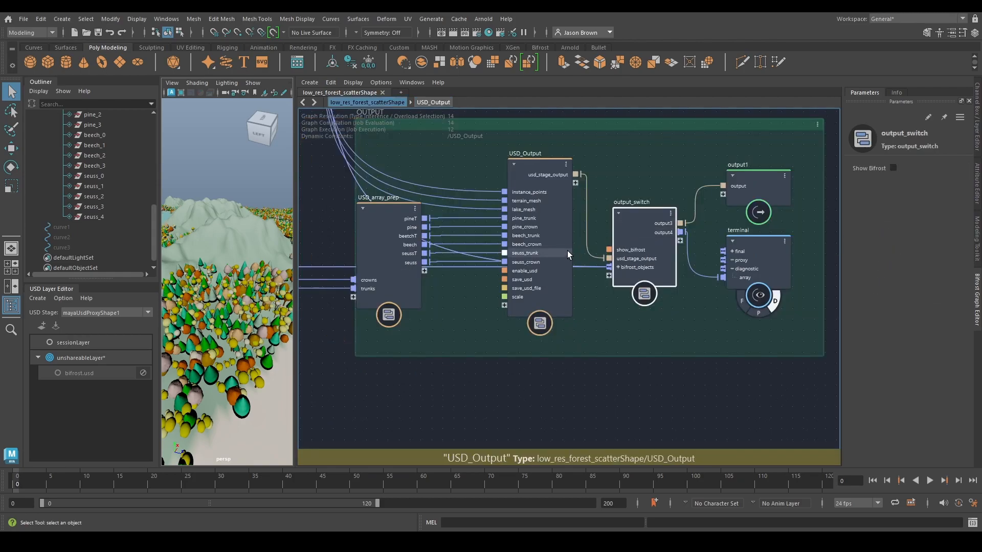
{"action": "left_click", "coordinate": [530, 166]}
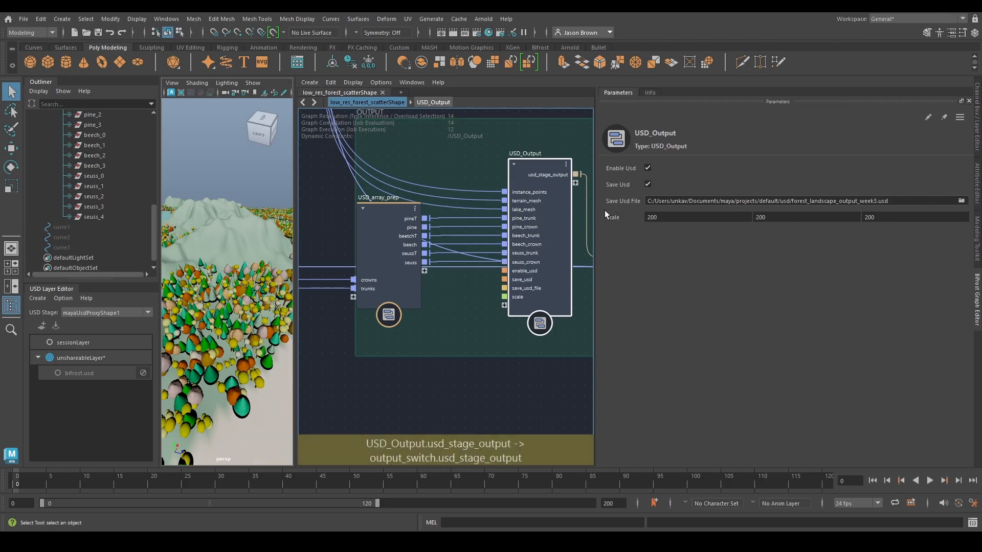
{"action": "left_click_drag", "start_coordinate": [598, 215], "coordinate": [783, 215]}
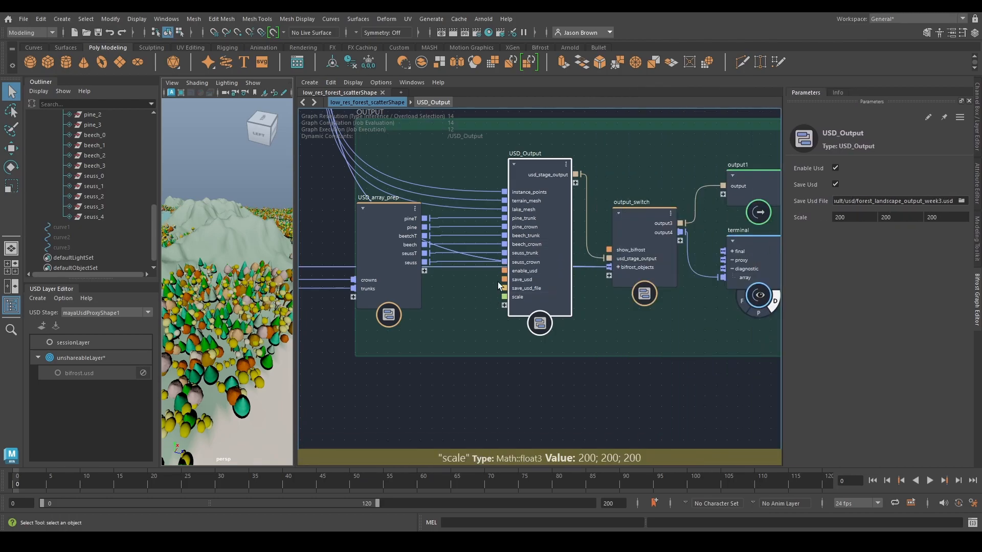
Step: Inside the USD_Output compound, shift the master_scale transform node slightly down beside the Def "Xform" nodes, and return to the parent graph
{"action": "double_click", "coordinate": [526, 247]}
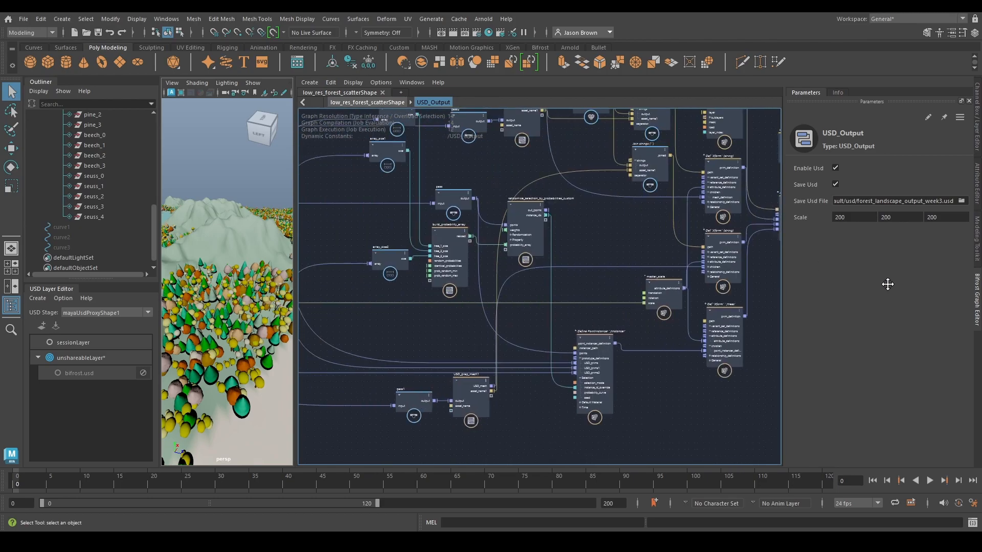
{"action": "mouse_move", "coordinate": [726, 324]}
{"action": "left_mouse_down"}
{"action": "mouse_move", "coordinate": [699, 320]}
{"action": "mouse_move", "coordinate": [723, 330]}
{"action": "left_mouse_up"}
{"action": "scroll", "coordinate": [722, 330], "scroll_direction": "up", "scroll_amount": 5}
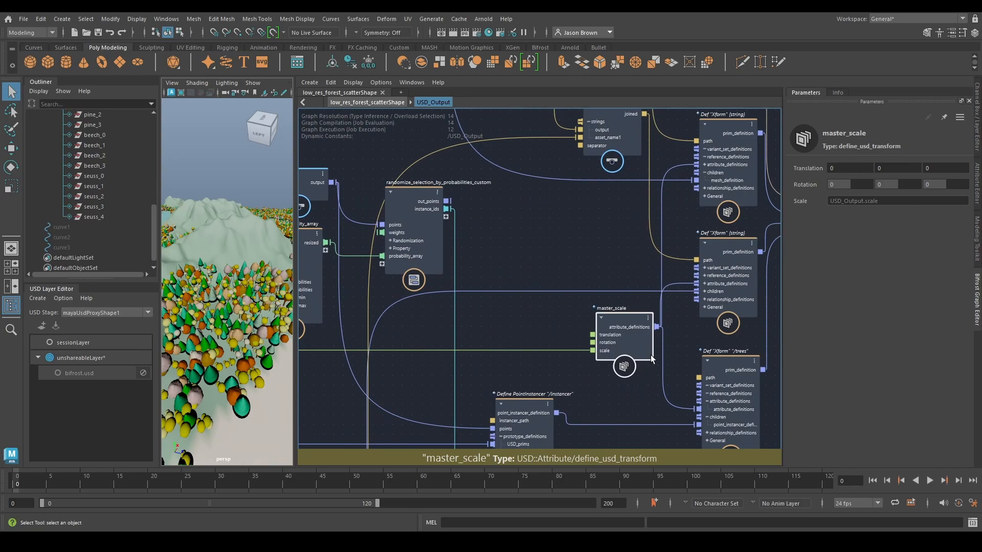
{"action": "left_click_drag", "start_coordinate": [631, 335], "coordinate": [629, 343]}
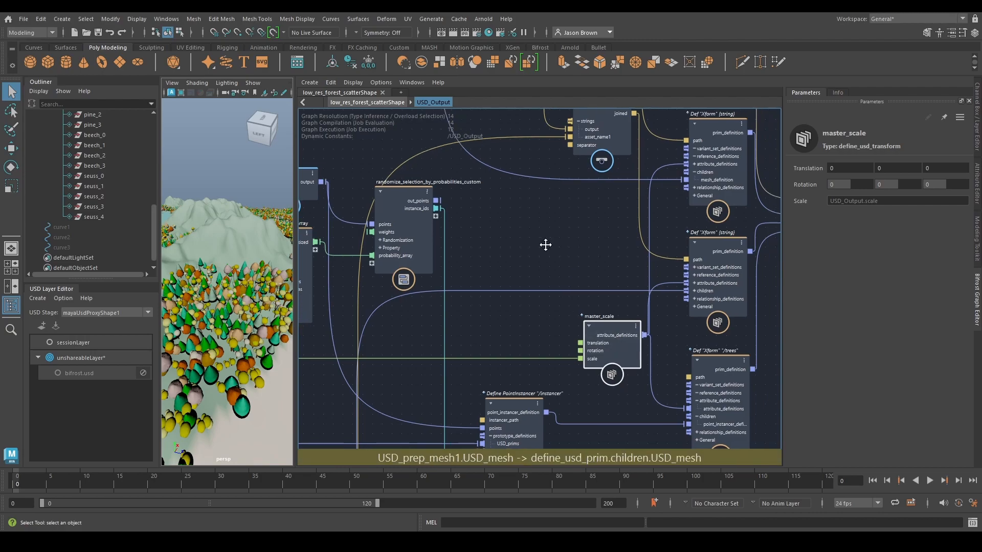
{"action": "middle_click_drag", "start_coordinate": [732, 278], "coordinate": [587, 277]}
{"action": "key", "text": "u"}
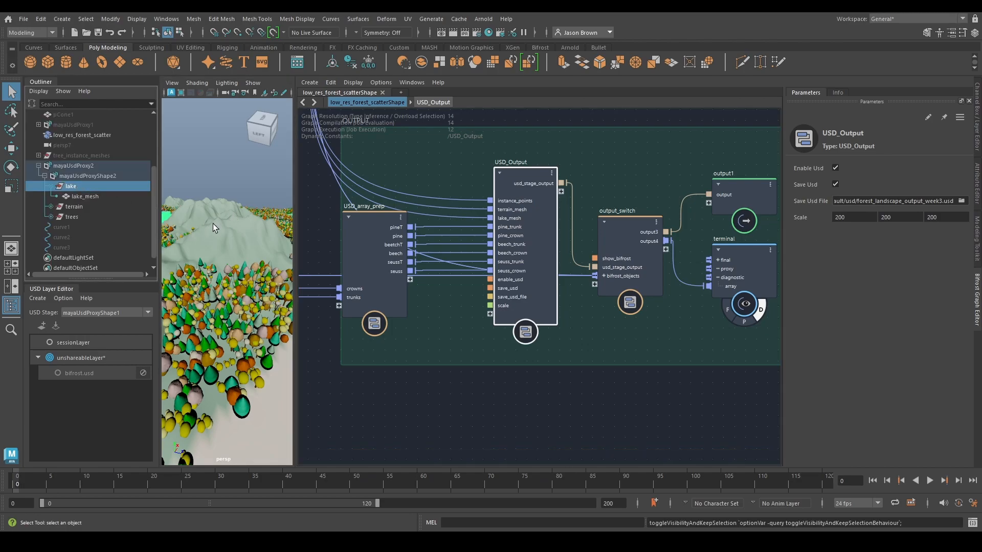
Step: Highlight the terrain and trees prims one after another to check them in the viewport, then clear the selection
{"action": "middle_click_drag", "start_coordinate": [212, 223], "coordinate": [39, 294], "text": "alt"}
{"action": "middle_click_drag", "start_coordinate": [285, 285], "coordinate": [109, 293], "text": "alt"}
{"action": "middle_click_drag", "start_coordinate": [238, 327], "coordinate": [187, 323], "text": "alt"}
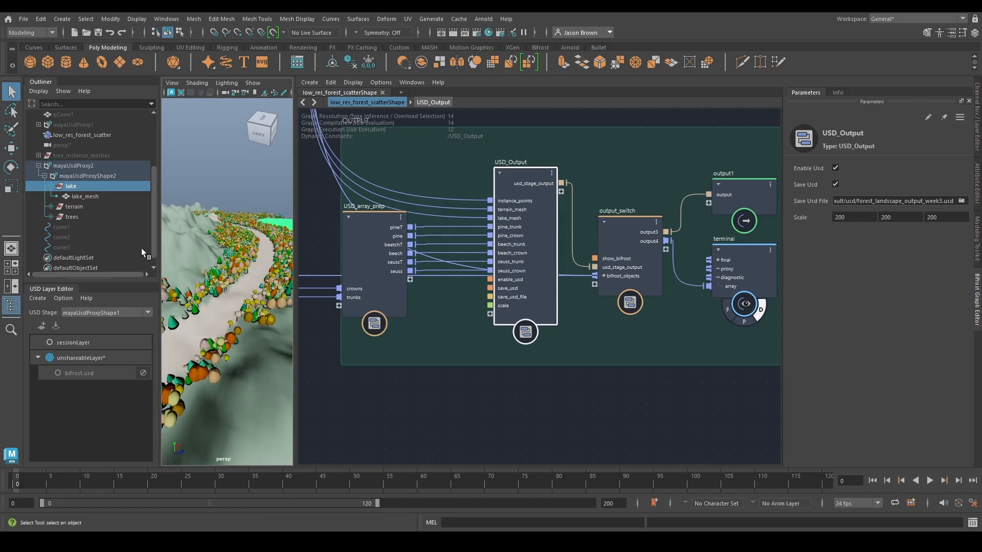
{"action": "left_click", "coordinate": [51, 187]}
{"action": "left_click", "coordinate": [66, 196]}
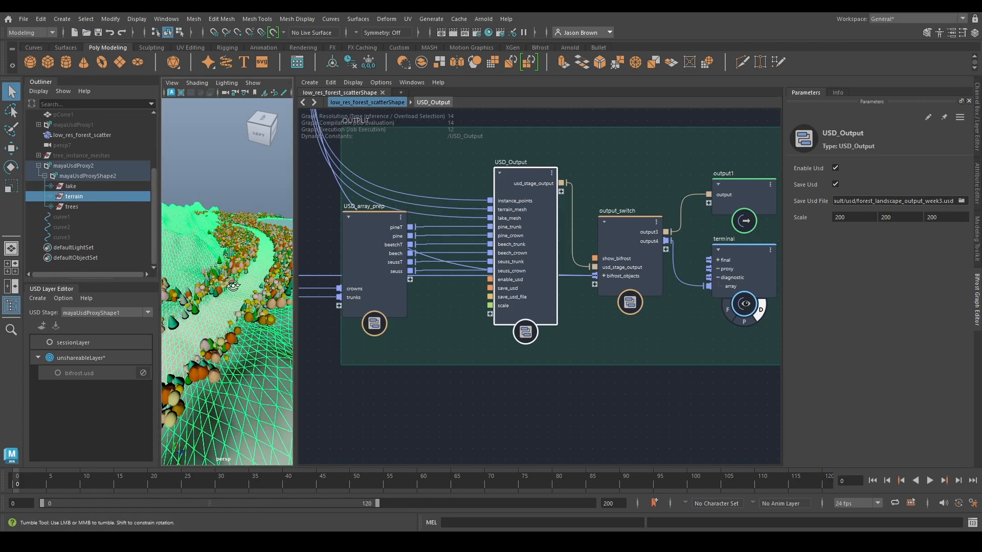
{"action": "left_click_drag", "start_coordinate": [233, 286], "coordinate": [236, 285], "text": "alt"}
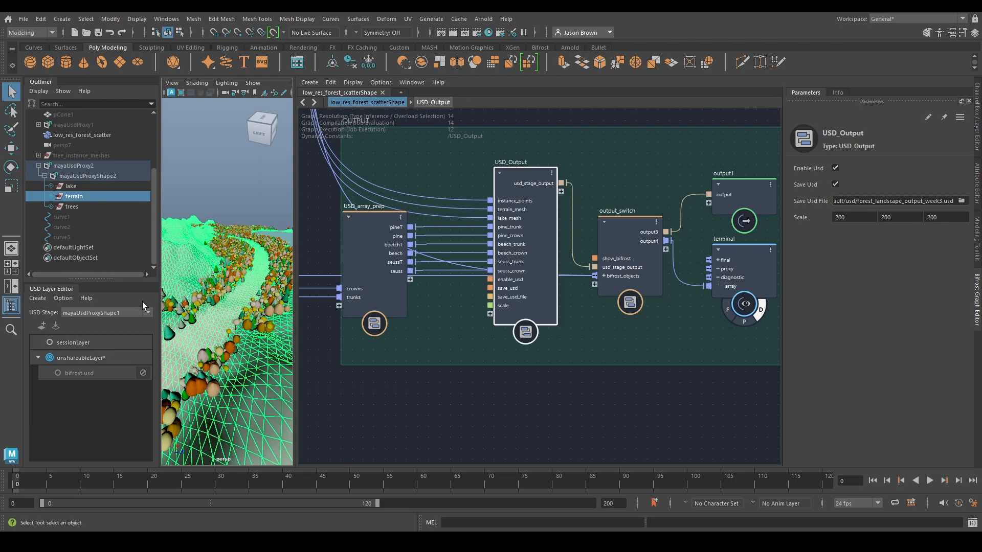
{"action": "left_click", "coordinate": [72, 206]}
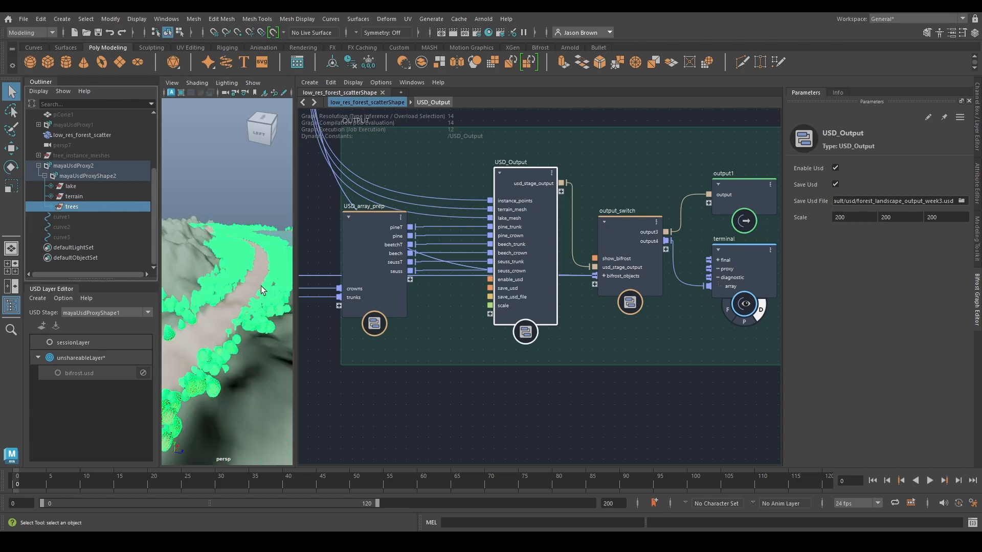
{"action": "left_click", "coordinate": [226, 167]}
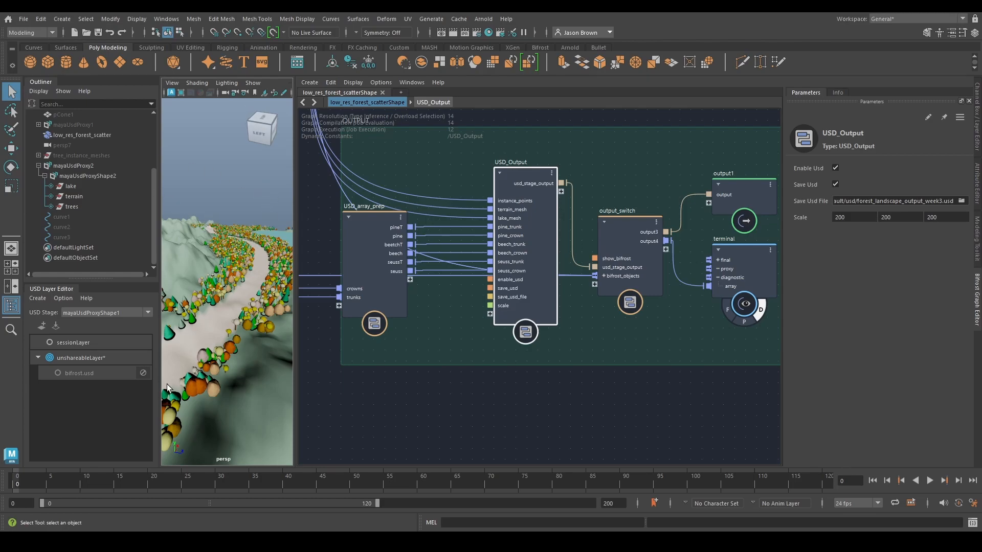
{"action": "left_click", "coordinate": [425, 198]}
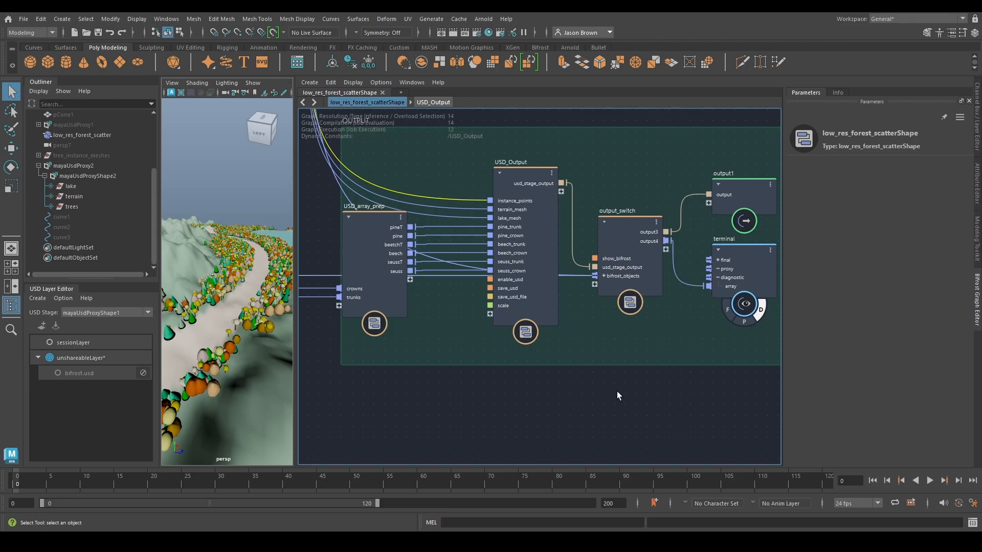
{"action": "middle_click_drag", "start_coordinate": [614, 391], "coordinate": [545, 382]}
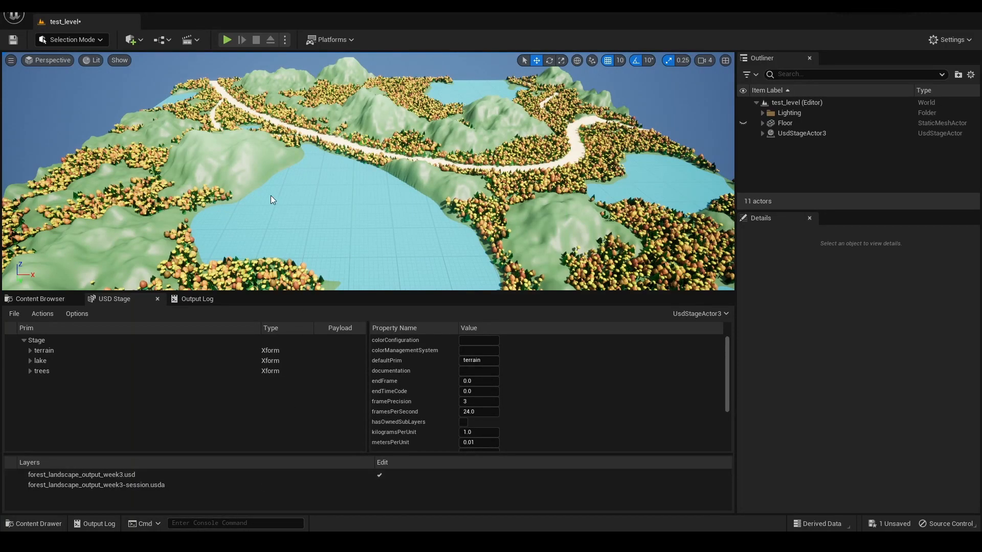
Step: Switch to Unreal Editor and open forest_landscape_output_week3.usd as the USD stage
{"action": "left_click", "coordinate": [14, 313]}
{"action": "left_click", "coordinate": [36, 352]}
{"action": "left_click", "coordinate": [402, 158]}
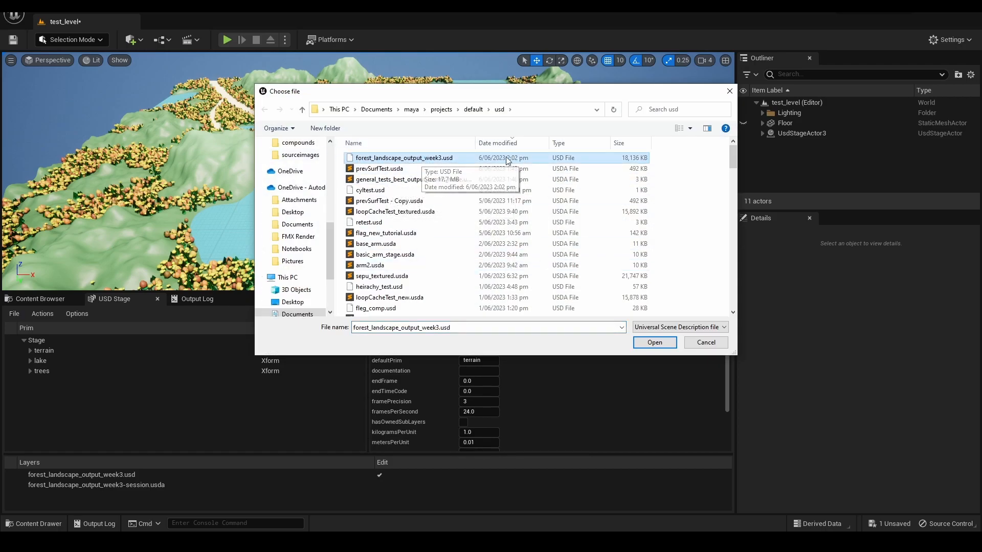
{"action": "left_click", "coordinate": [655, 343]}
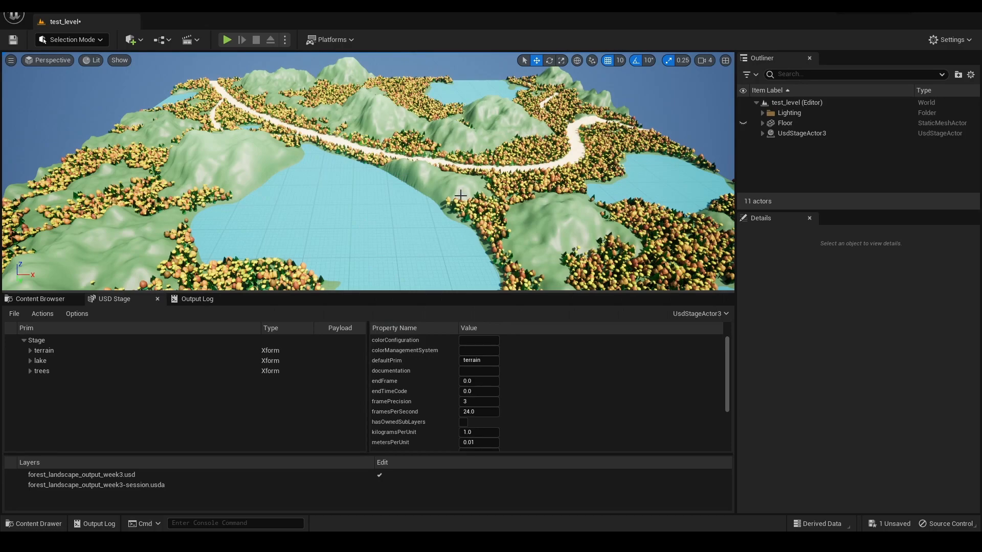
Step: Expand the trees prim through instancer and prototypes in the USD stage to review the pine, beech and seuss variants
{"action": "right_click_drag", "start_coordinate": [368, 172], "coordinate": [491, 169]}
{"action": "left_click", "coordinate": [30, 371]}
{"action": "left_click", "coordinate": [36, 381]}
{"action": "left_click", "coordinate": [40, 391]}
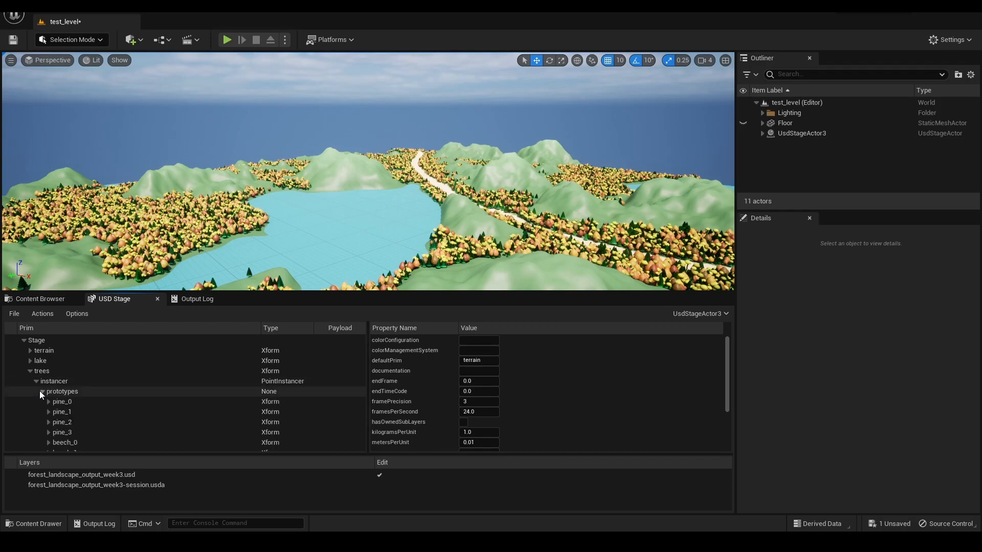
{"action": "scroll", "coordinate": [128, 404], "scroll_direction": "down", "scroll_amount": 3}
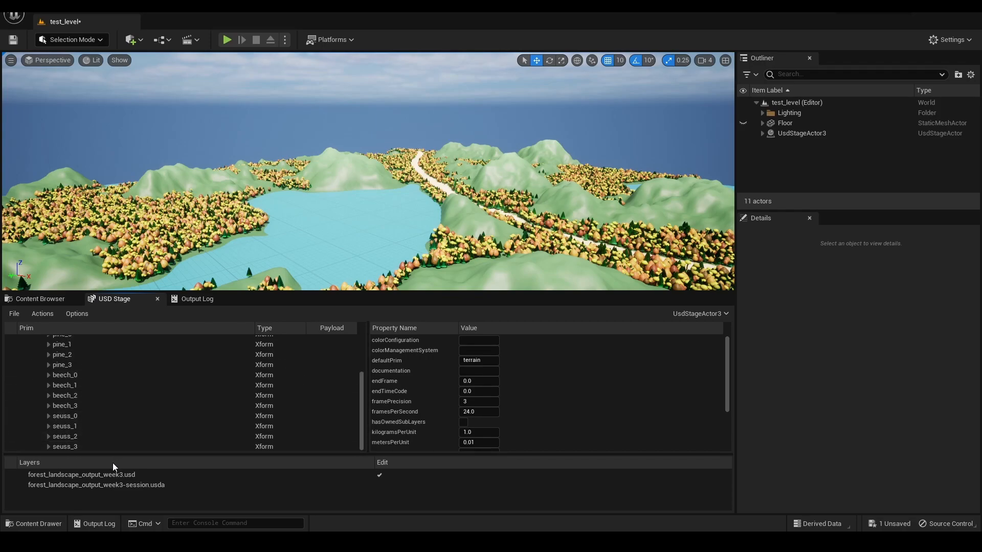
{"action": "scroll", "coordinate": [140, 388], "scroll_direction": "up", "scroll_amount": 3}
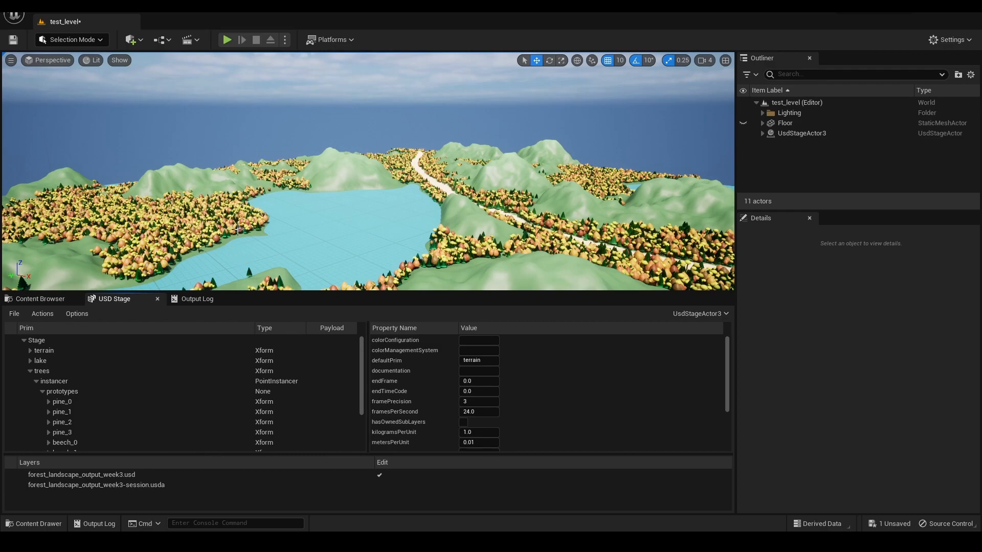
{"action": "right_click_drag", "start_coordinate": [337, 226], "coordinate": [275, 208]}
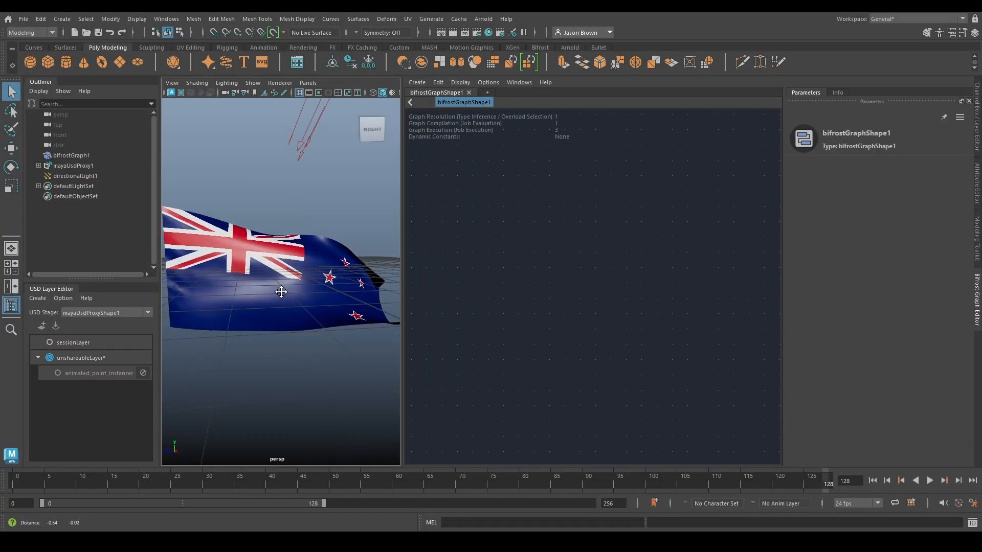
Step: In Maya's flag scene, move the vertex_color_ramp node up level with the mesh_color_RGB input of USD_animated_Mesh
{"action": "left_click_drag", "start_coordinate": [282, 291], "coordinate": [314, 295], "text": "alt"}
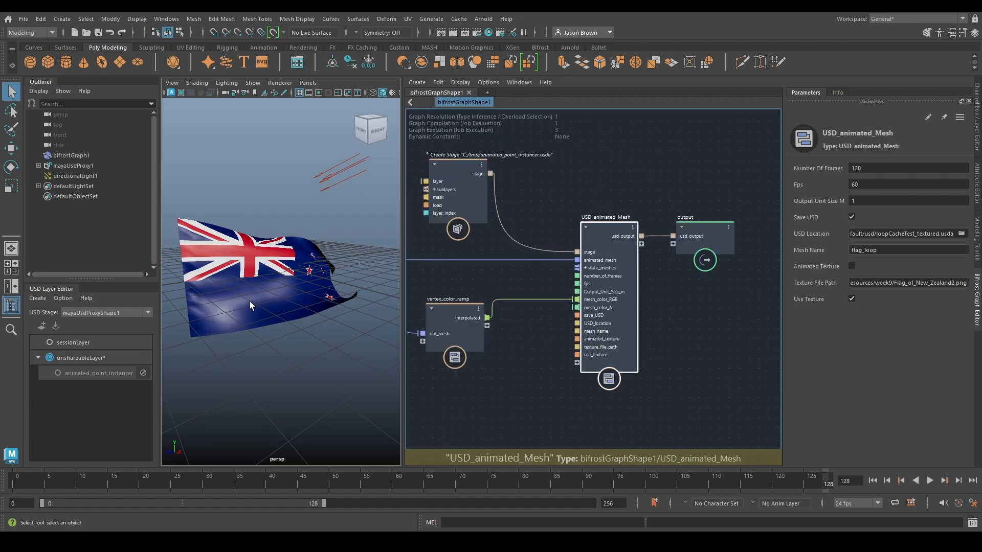
{"action": "left_click_drag", "start_coordinate": [469, 325], "coordinate": [470, 307]}
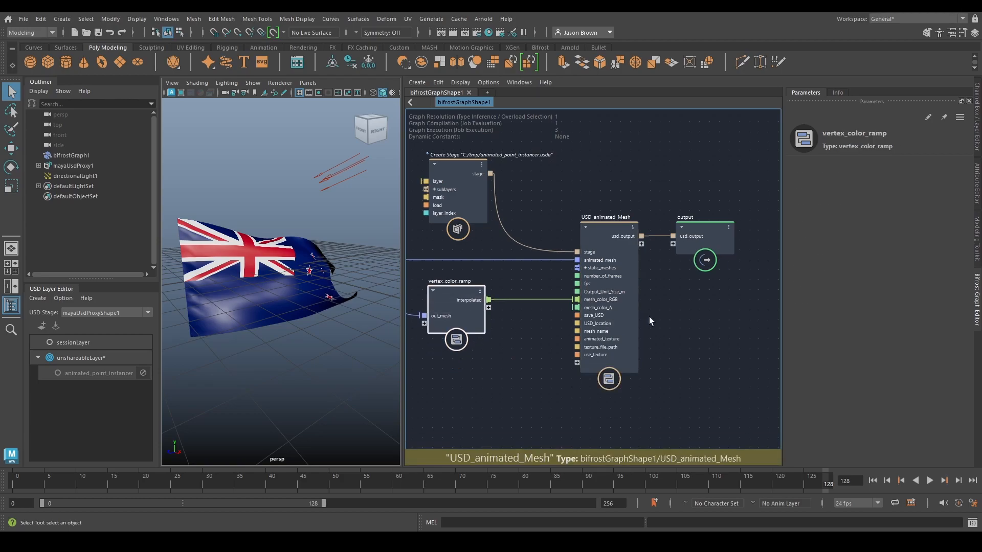
{"action": "middle_click_drag", "start_coordinate": [665, 311], "coordinate": [651, 305]}
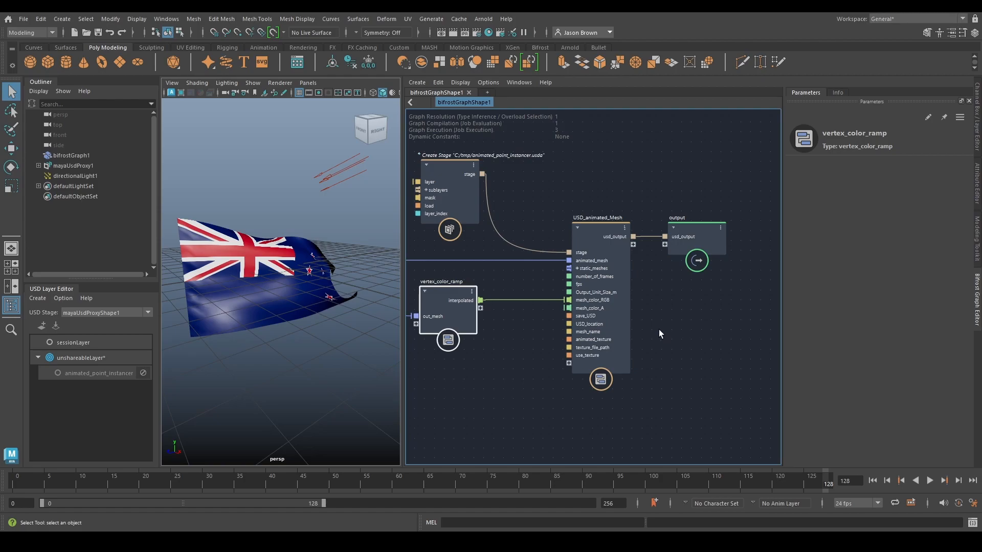
{"action": "middle_click_drag", "start_coordinate": [637, 185], "coordinate": [667, 172]}
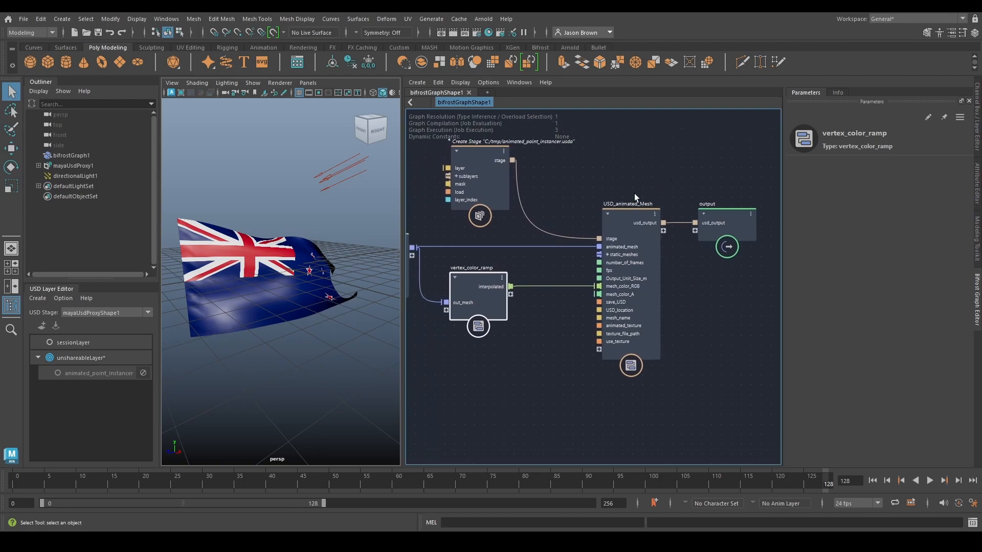
Step: Open the USD_animated_Mesh compound and examine the Define Attribute "displayColor" node's type, primvar and time sample settings
{"action": "left_click", "coordinate": [638, 212]}
{"action": "double_click", "coordinate": [628, 225]}
{"action": "scroll", "coordinate": [534, 319], "scroll_direction": "up", "scroll_amount": 5}
{"action": "scroll", "coordinate": [672, 379], "scroll_direction": "down", "scroll_amount": 2}
{"action": "scroll", "coordinate": [653, 342], "scroll_direction": "up", "scroll_amount": 4}
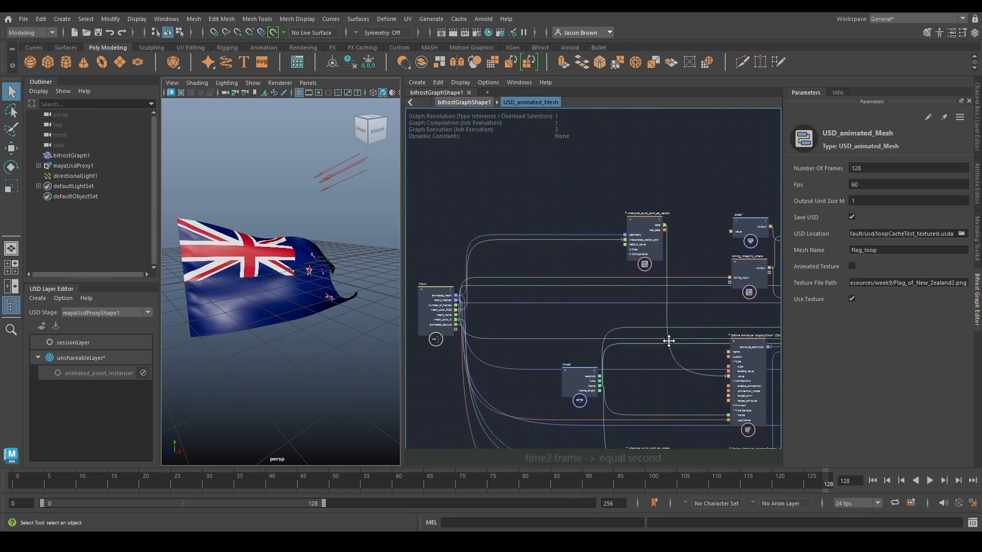
{"action": "left_click", "coordinate": [614, 279]}
{"action": "middle_click_drag", "start_coordinate": [614, 280], "coordinate": [612, 352]}
{"action": "middle_click_drag", "start_coordinate": [645, 450], "coordinate": [647, 215]}
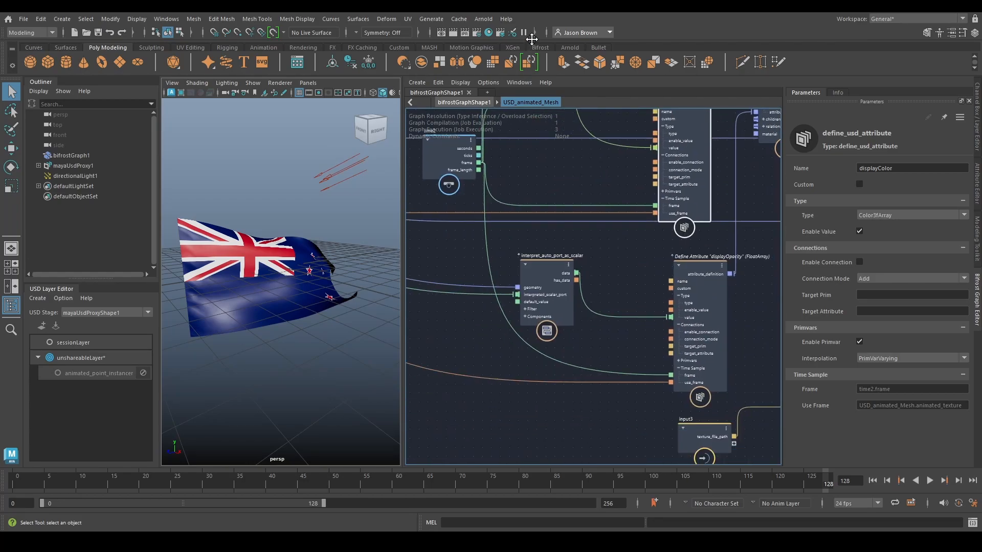
{"action": "middle_click_drag", "start_coordinate": [635, 265], "coordinate": [581, 280]}
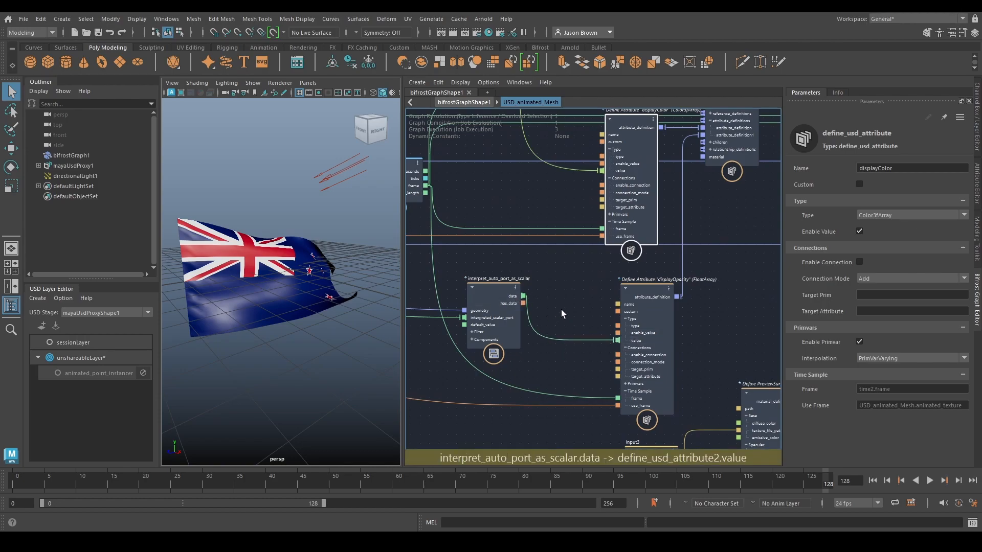
Step: Align the Define Attribute "displayOpacity" node beneath the displayColor node and collapse its Type group
{"action": "left_click_drag", "start_coordinate": [640, 305], "coordinate": [625, 290]}
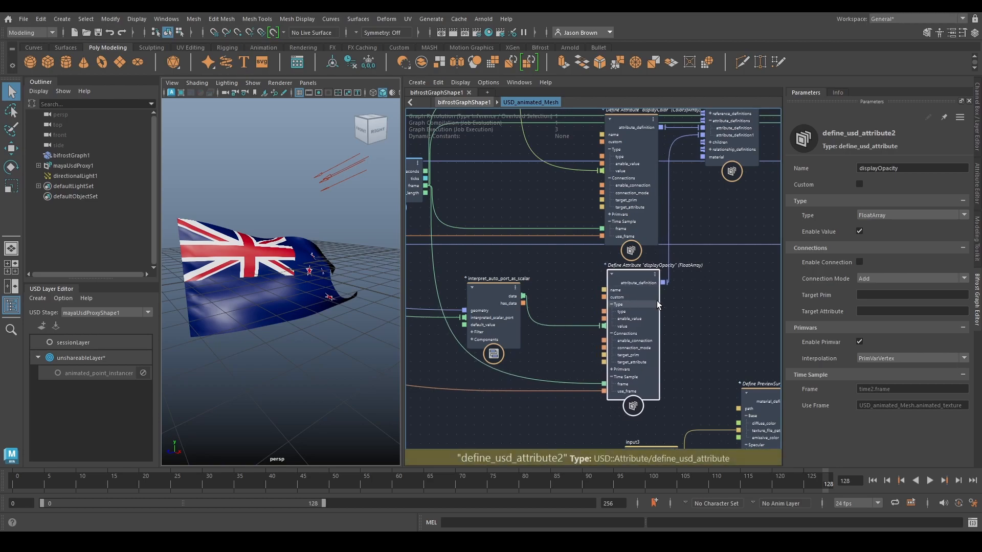
{"action": "middle_click_drag", "start_coordinate": [676, 305], "coordinate": [678, 317]}
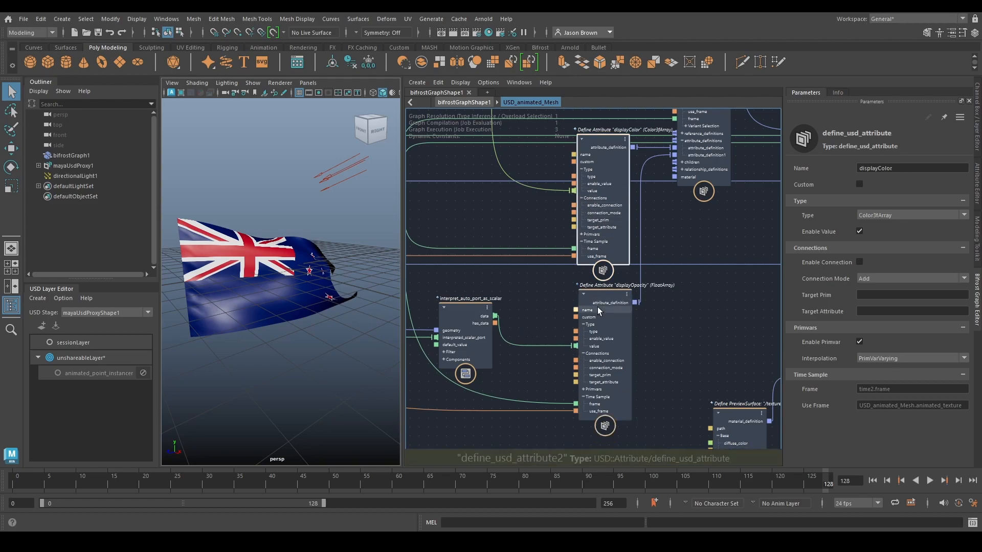
{"action": "left_click", "coordinate": [611, 322]}
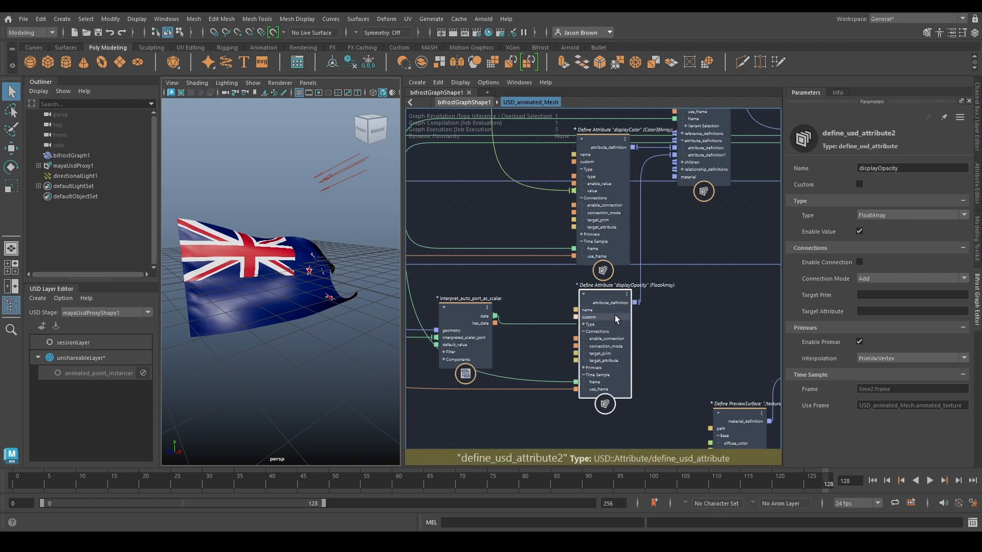
{"action": "scroll", "coordinate": [640, 368], "scroll_direction": "up", "scroll_amount": 3}
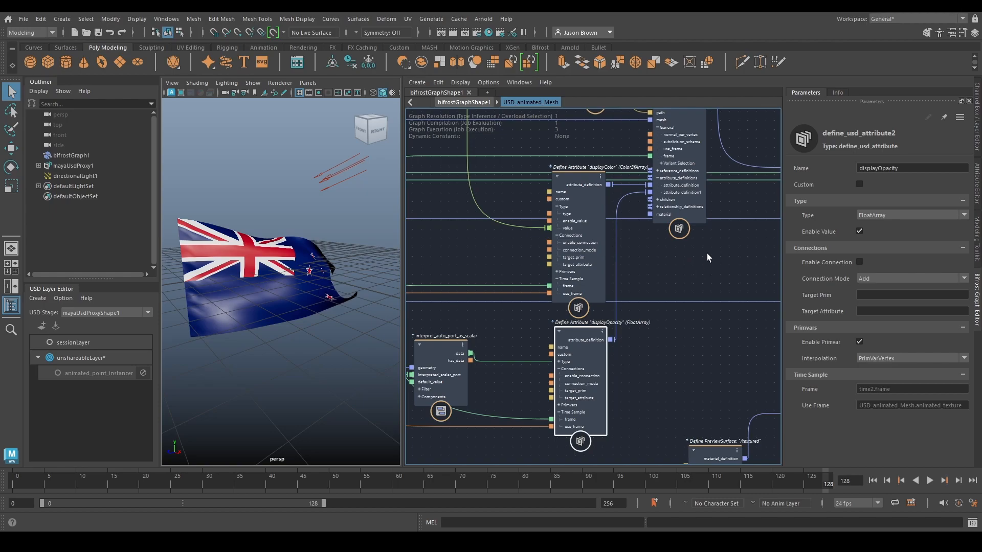
Step: Select the Define Mesh node fed by the displayColor and displayOpacity attributes, shift it slightly down, and show its settings
{"action": "middle_click_drag", "start_coordinate": [694, 262], "coordinate": [687, 280]}
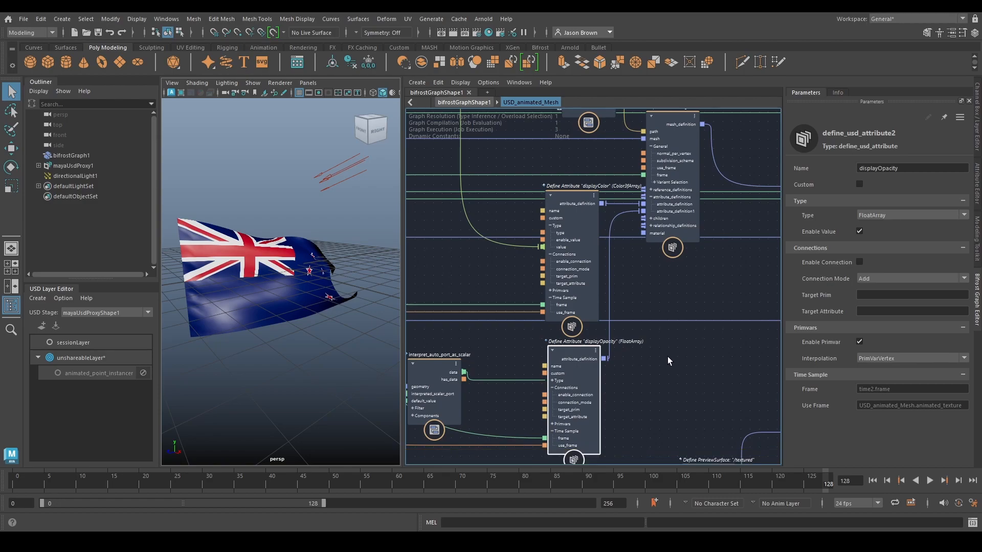
{"action": "middle_click_drag", "start_coordinate": [690, 260], "coordinate": [665, 333]}
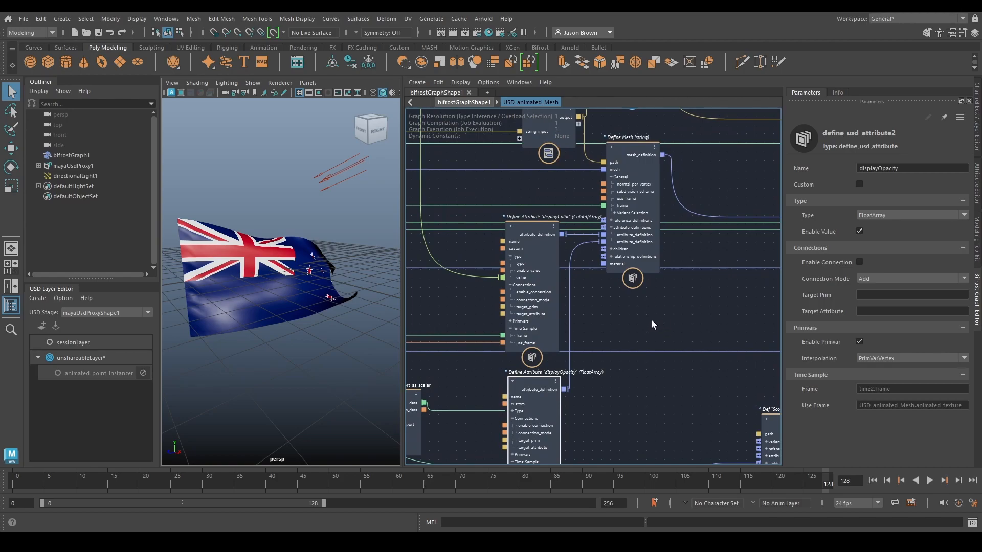
{"action": "scroll", "coordinate": [651, 321], "scroll_direction": "down", "scroll_amount": 1}
{"action": "middle_click_drag", "start_coordinate": [652, 320], "coordinate": [701, 332]}
{"action": "left_click", "coordinate": [674, 218]}
{"action": "middle_click_drag", "start_coordinate": [636, 211], "coordinate": [767, 220]}
{"action": "middle_click_drag", "start_coordinate": [506, 210], "coordinate": [652, 216]}
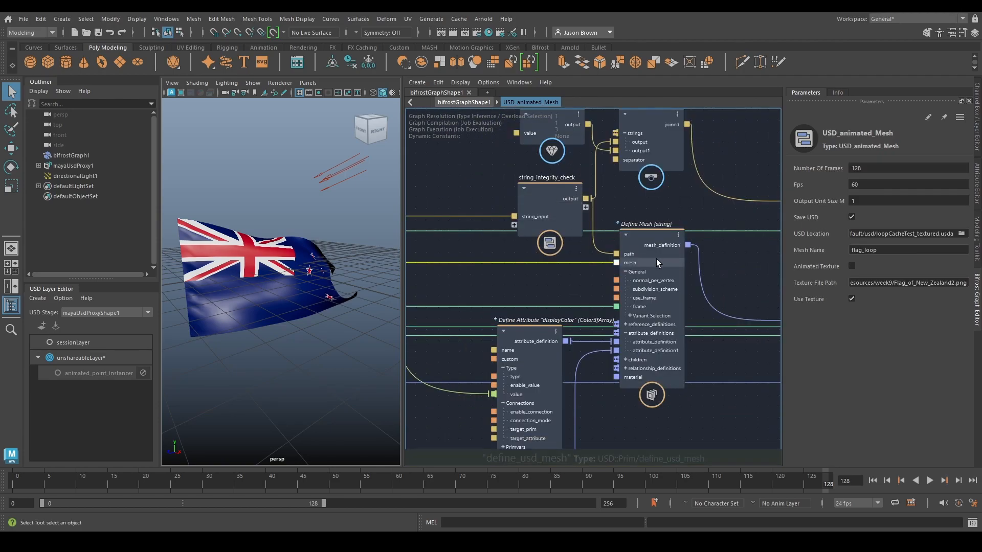
{"action": "left_click", "coordinate": [657, 256]}
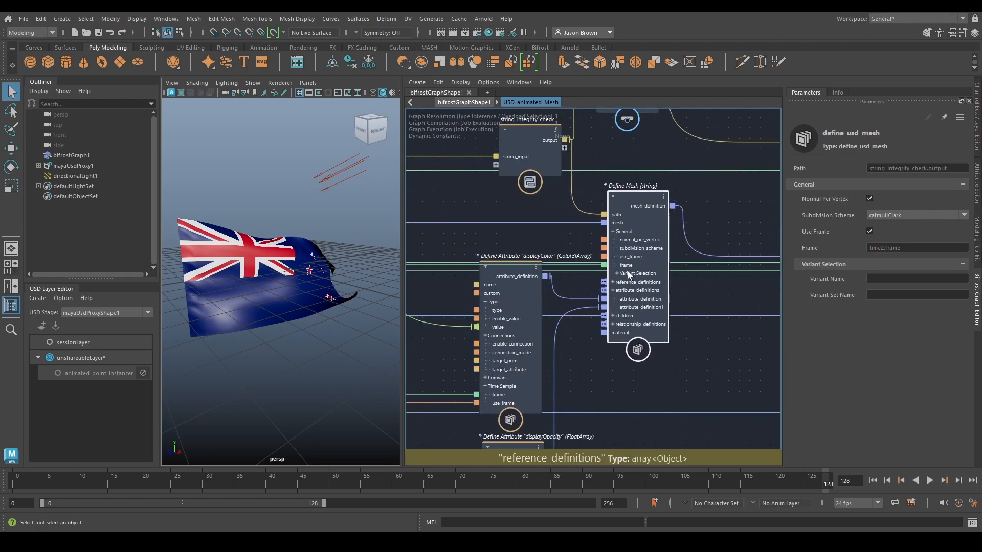
Step: Move the Define Mesh node slightly up and step the timeline from frame 0 to frame 10 to preview the flag's animation
{"action": "left_click_drag", "start_coordinate": [629, 275], "coordinate": [632, 256]}
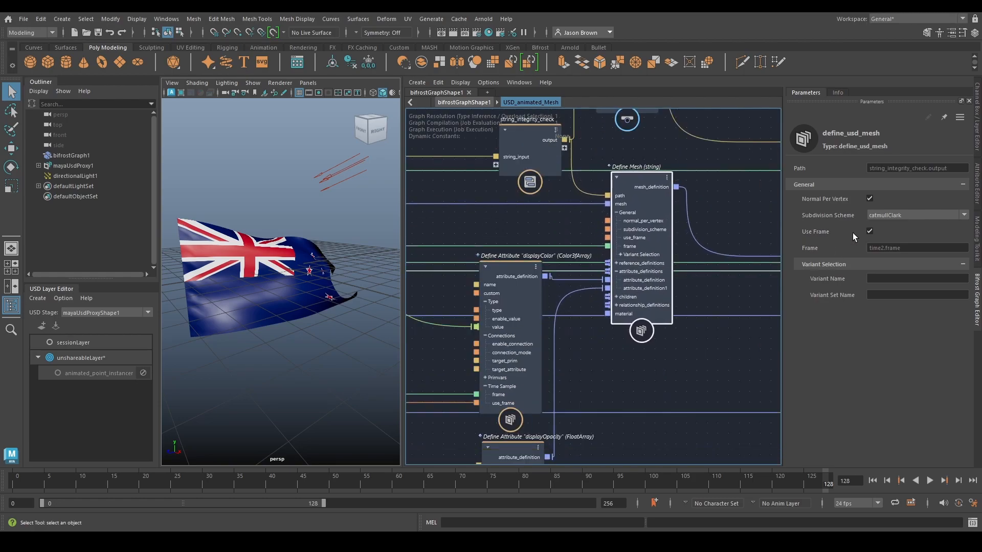
{"action": "left_click", "coordinate": [869, 232]}
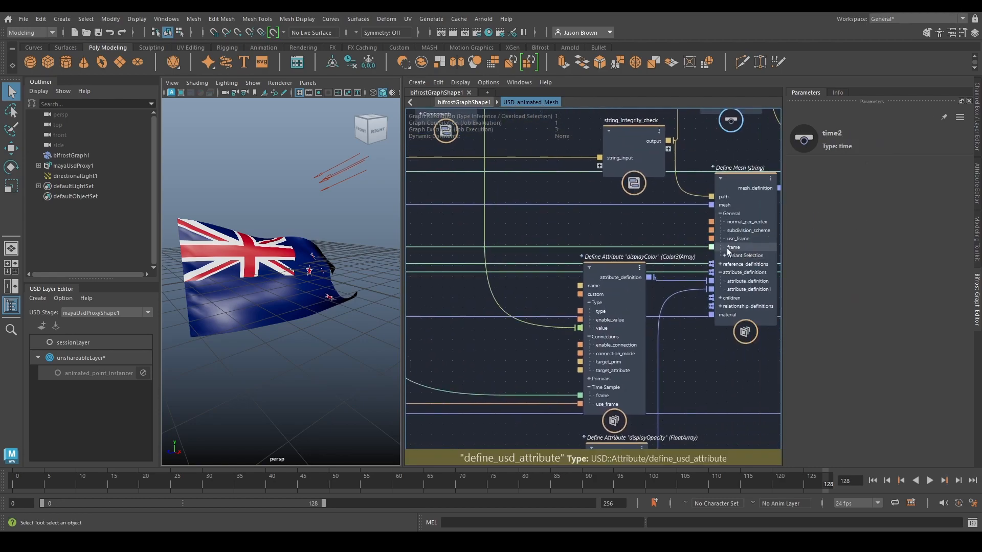
{"action": "left_click", "coordinate": [49, 481]}
{"action": "left_click", "coordinate": [19, 481]}
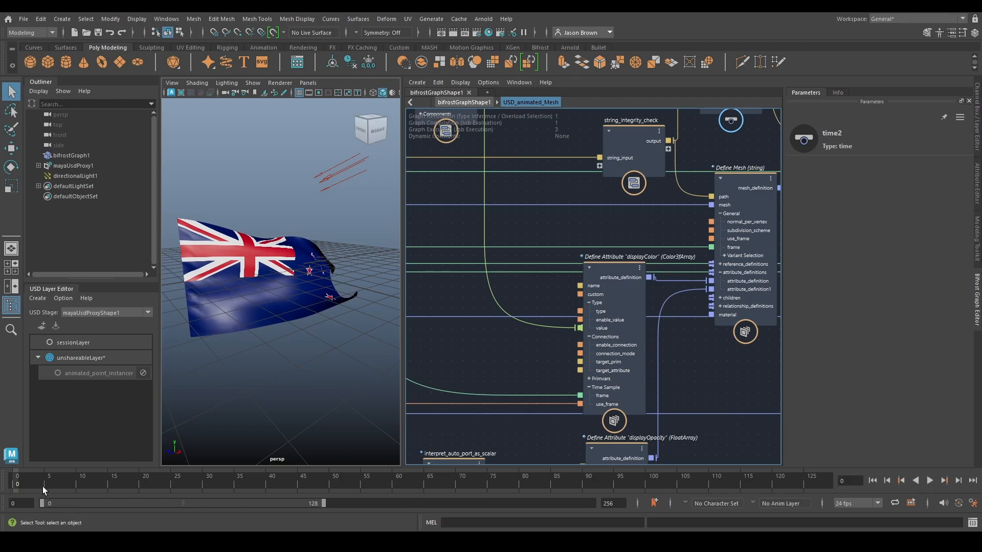
{"action": "left_click", "coordinate": [47, 488]}
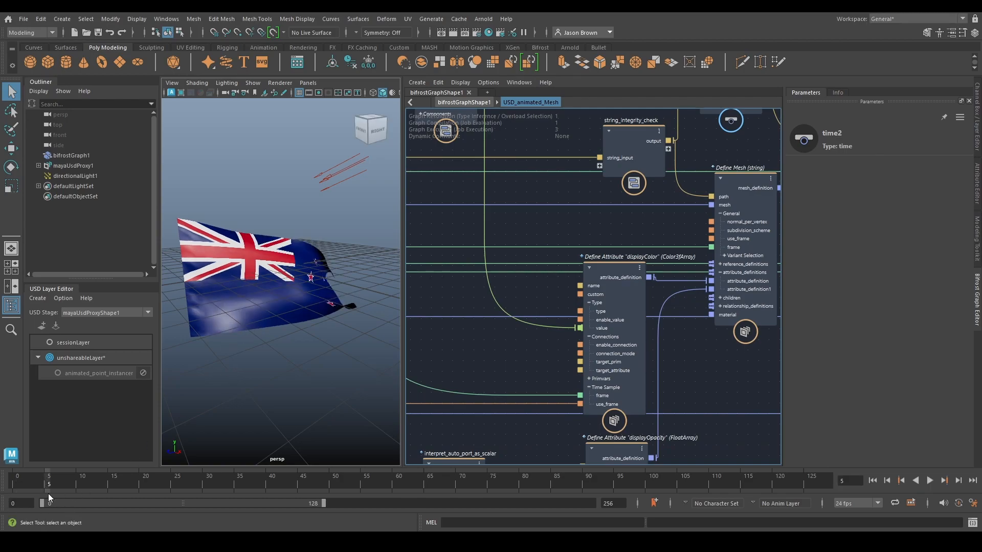
{"action": "left_click", "coordinate": [75, 482]}
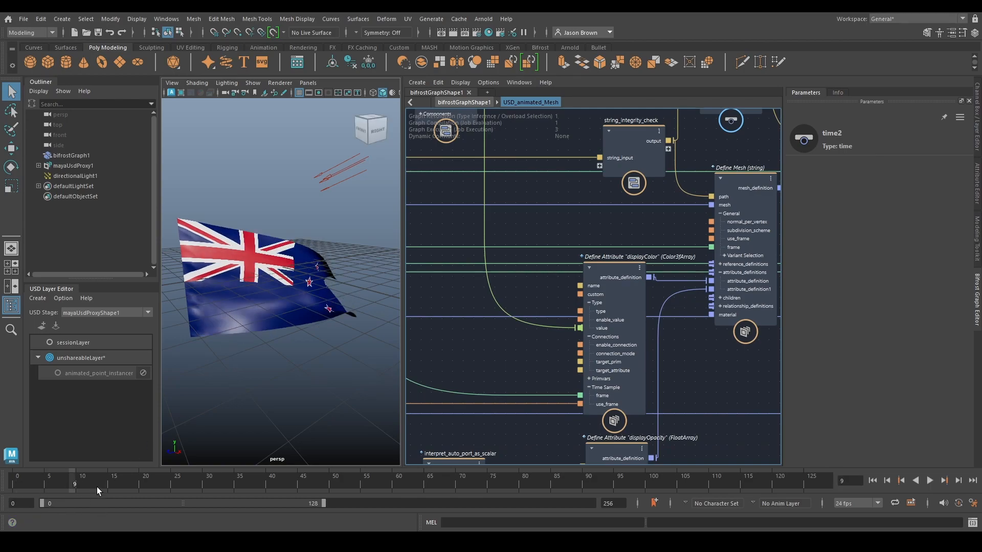
{"action": "left_click", "coordinate": [79, 484]}
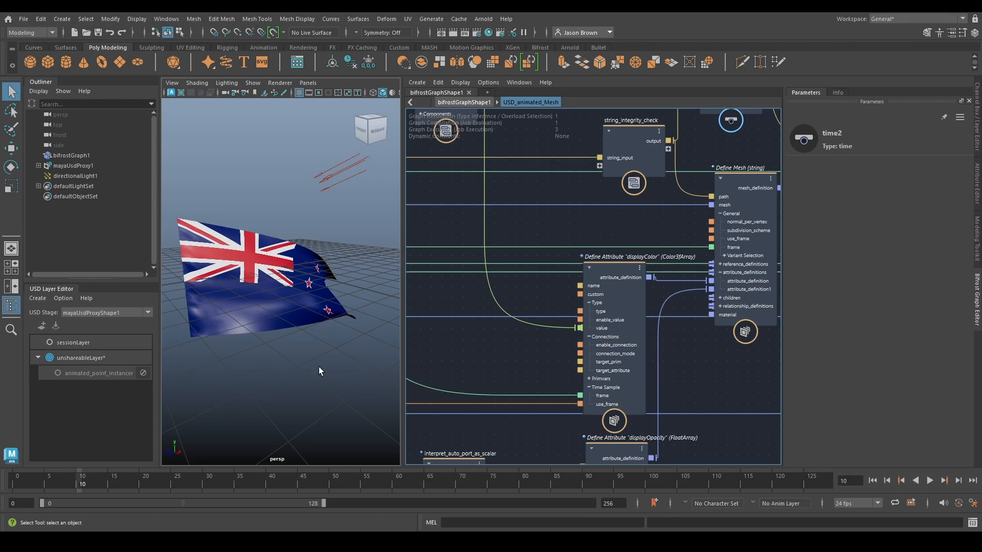
Step: Show the "/geo" scope definition's settings and inspect the matching geo and flag_loop prims beneath mayaUsdProxyShape1 in the Outliner
{"action": "middle_click_drag", "start_coordinate": [622, 265], "coordinate": [562, 251]}
{"action": "left_click", "coordinate": [624, 192]}
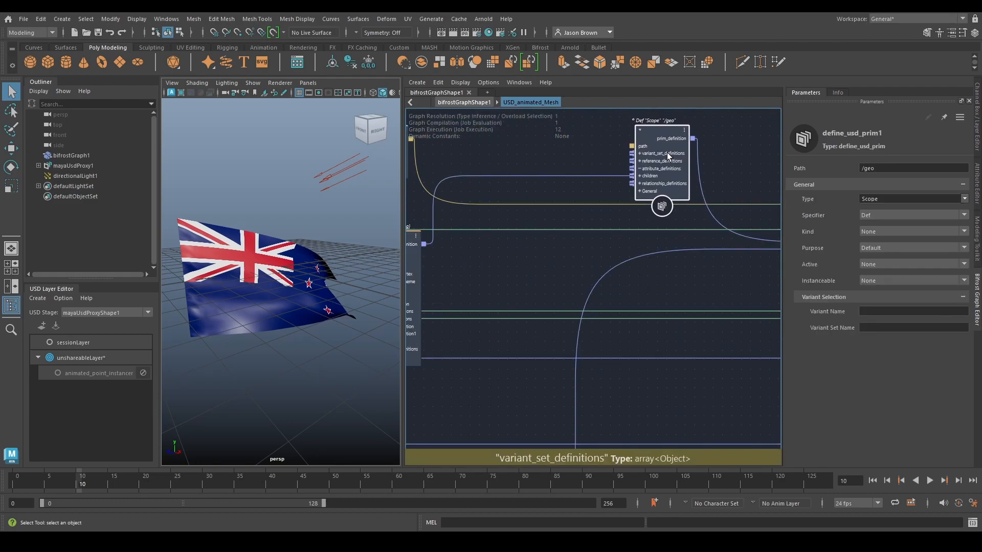
{"action": "left_click", "coordinate": [38, 165]}
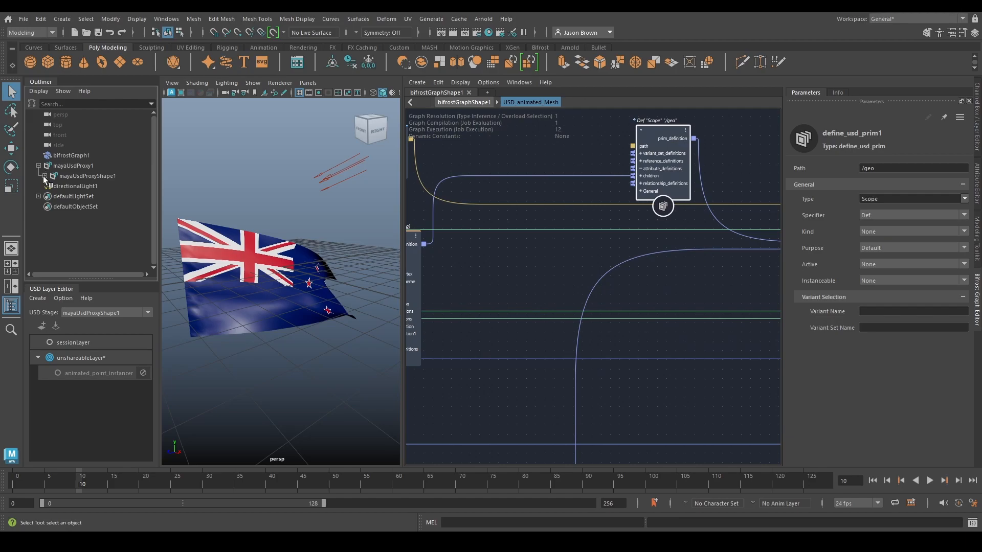
{"action": "left_click", "coordinate": [51, 186]}
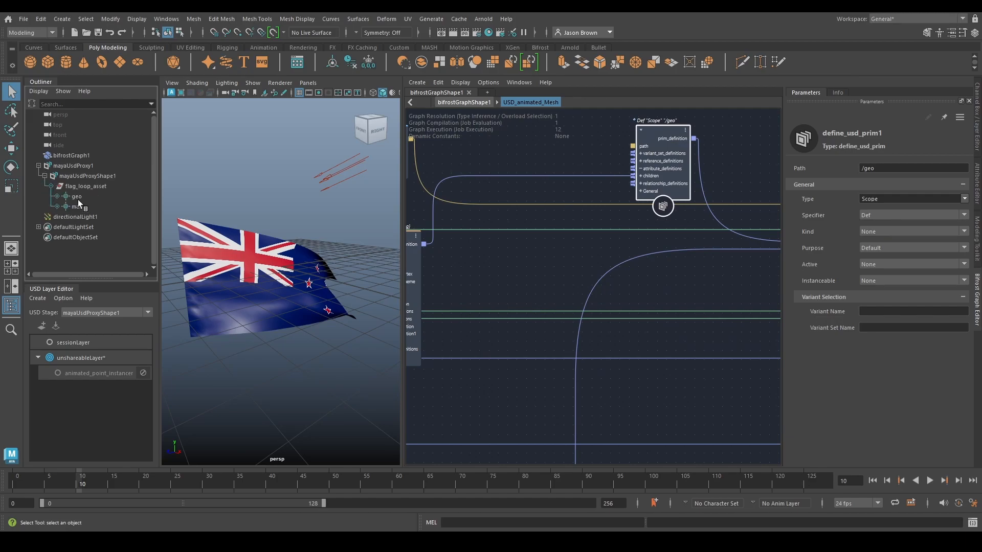
{"action": "left_click", "coordinate": [77, 196]}
{"action": "left_click", "coordinate": [58, 196]}
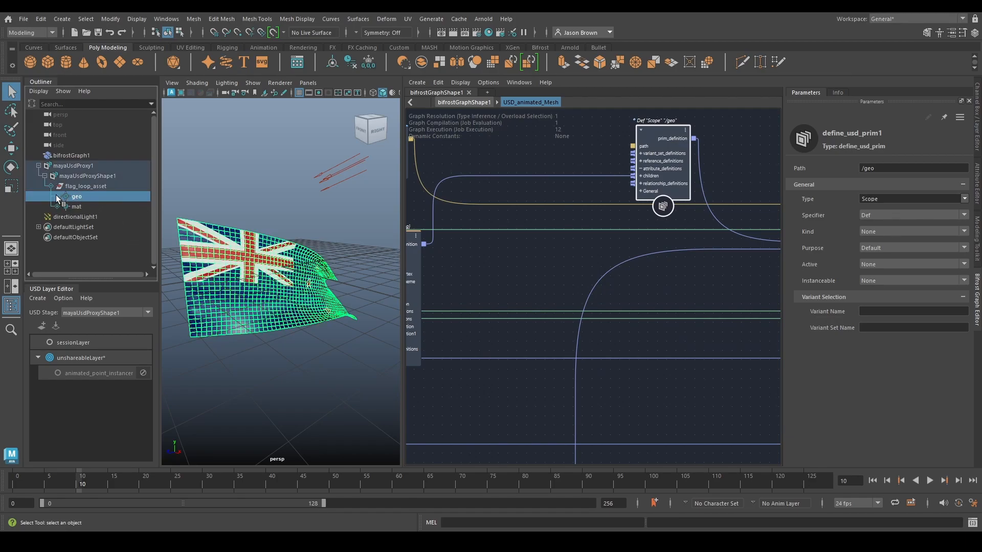
{"action": "left_click", "coordinate": [83, 207]}
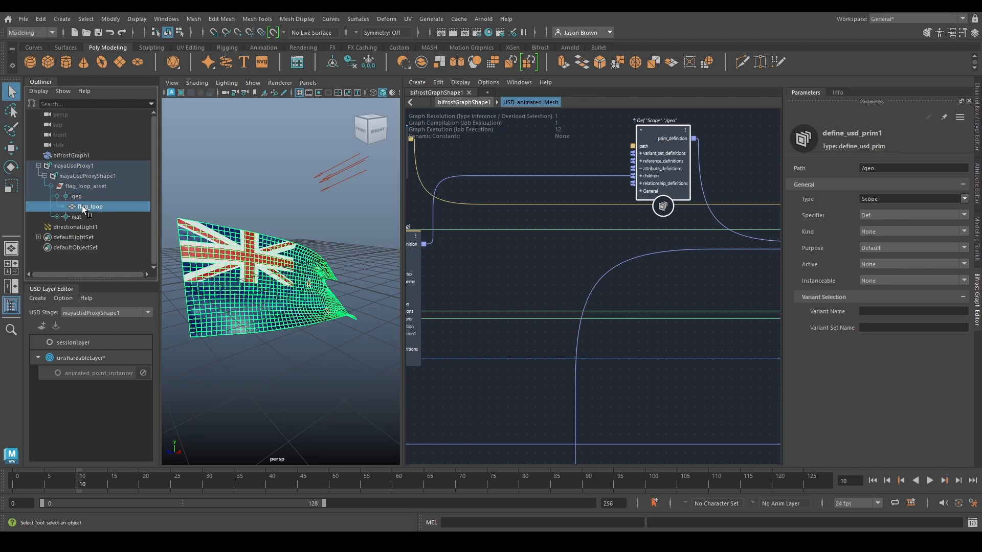
{"action": "left_click", "coordinate": [58, 196]}
Step: Examine the "/mat" scope and Xform prim definitions, and select the matching flag_loop_asset prim in the Outliner
{"action": "middle_click_drag", "start_coordinate": [602, 278], "coordinate": [565, 123], "text": "alt"}
{"action": "middle_click_drag", "start_coordinate": [543, 340], "coordinate": [663, 248], "text": "alt"}
{"action": "mouse_move", "coordinate": [622, 298]}
{"action": "left_mouse_down"}
{"action": "mouse_move", "coordinate": [647, 298]}
{"action": "mouse_move", "coordinate": [623, 298]}
{"action": "left_mouse_up"}
{"action": "middle_click_drag", "start_coordinate": [705, 199], "coordinate": [484, 463], "text": "alt"}
{"action": "middle_click_drag", "start_coordinate": [573, 357], "coordinate": [548, 369], "text": "alt"}
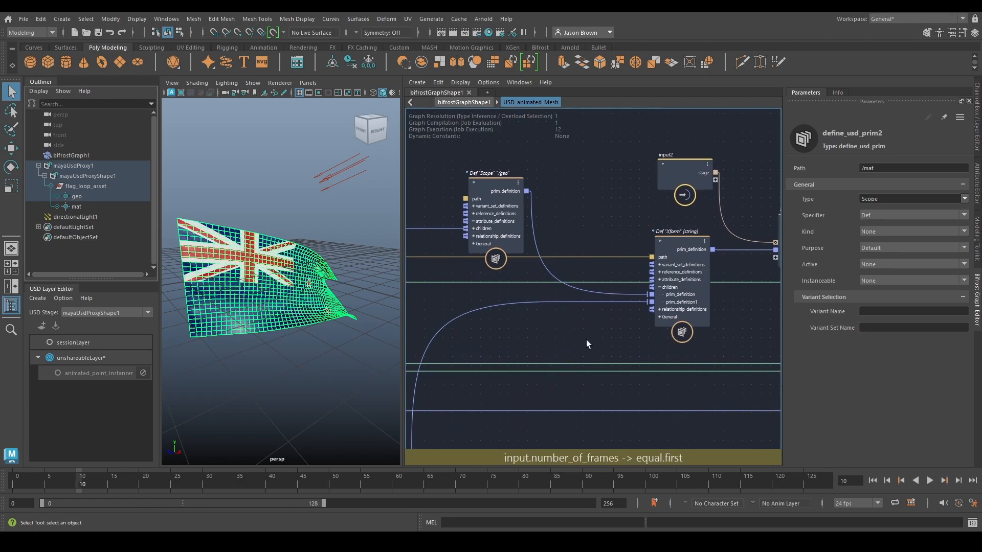
{"action": "left_click", "coordinate": [660, 307]}
{"action": "middle_click_drag", "start_coordinate": [582, 298], "coordinate": [556, 302], "text": "alt"}
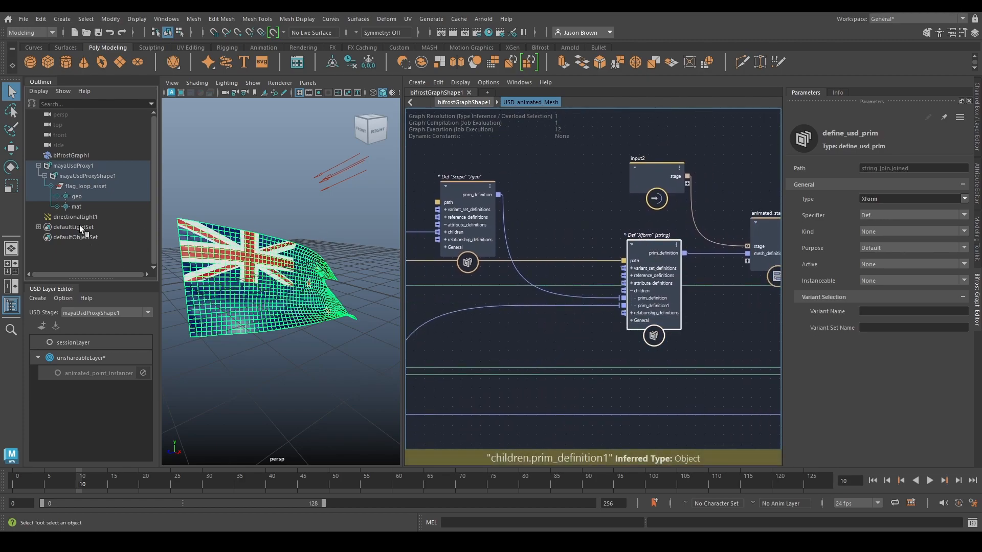
{"action": "left_click", "coordinate": [80, 186]}
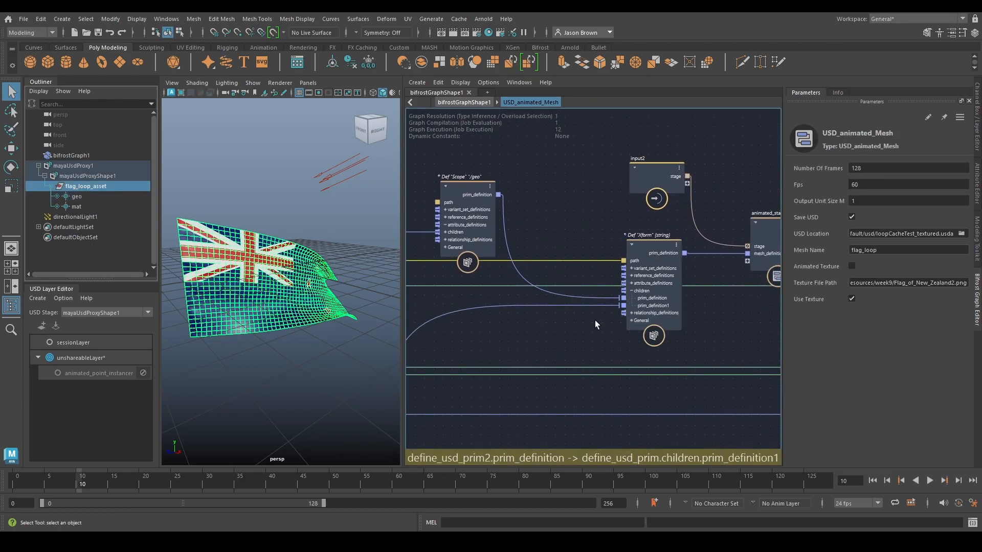
Step: Shift the animated_stage node slightly up and inspect the Add to Stage node inside it before returning to USD_animated_Mesh
{"action": "middle_click_drag", "start_coordinate": [609, 257], "coordinate": [475, 237], "text": "alt"}
{"action": "left_click_drag", "start_coordinate": [609, 243], "coordinate": [596, 227]}
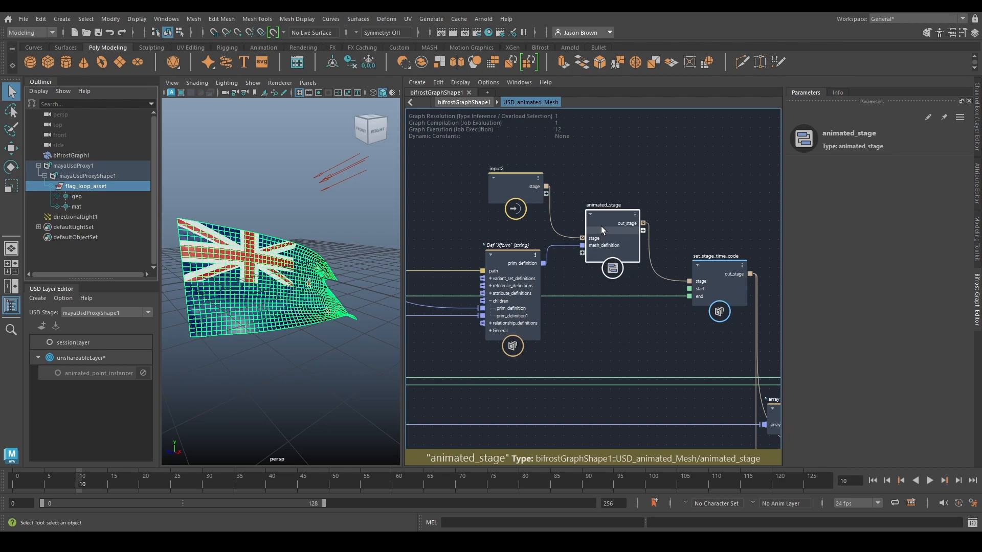
{"action": "double_click", "coordinate": [601, 219]}
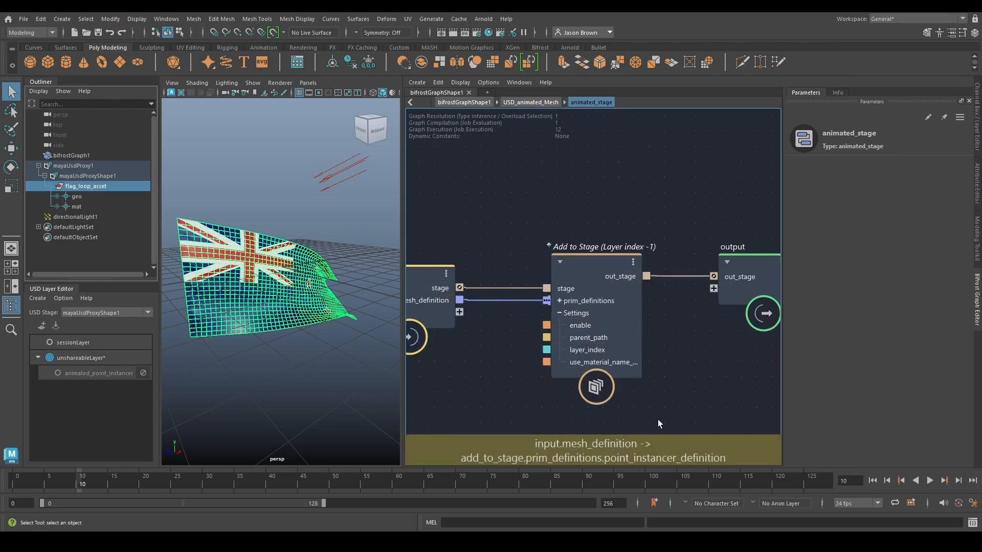
{"action": "left_click", "coordinate": [530, 102]}
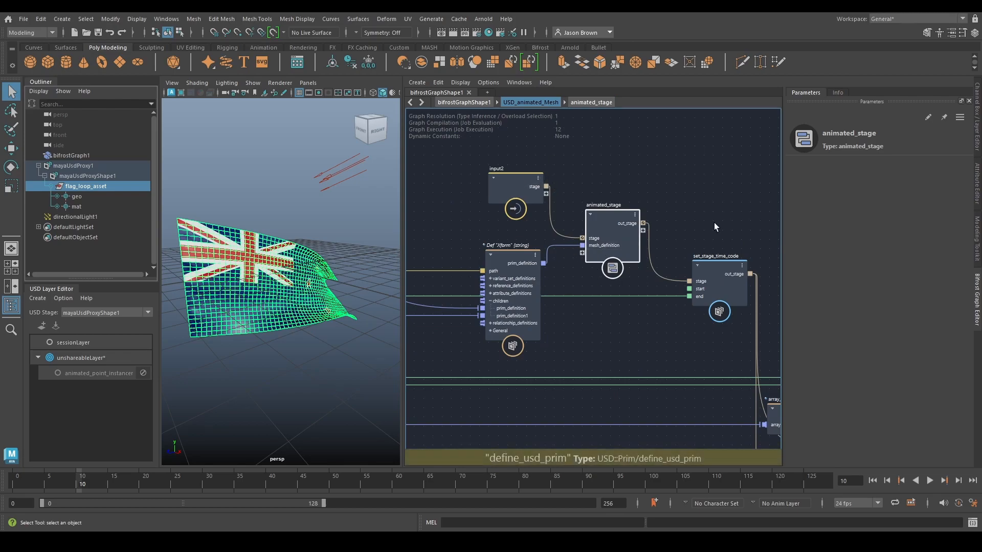
Step: Examine the set_stage_time_code node's start and end settings and the connection feeding its end frame
{"action": "middle_click_drag", "start_coordinate": [649, 309], "coordinate": [535, 226]}
{"action": "left_click", "coordinate": [580, 176]}
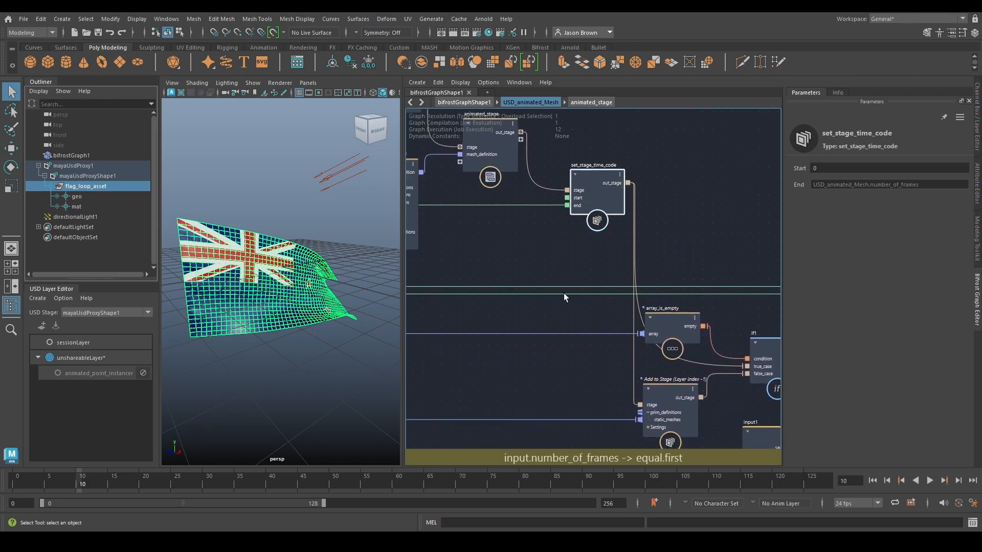
{"action": "left_click", "coordinate": [496, 214]}
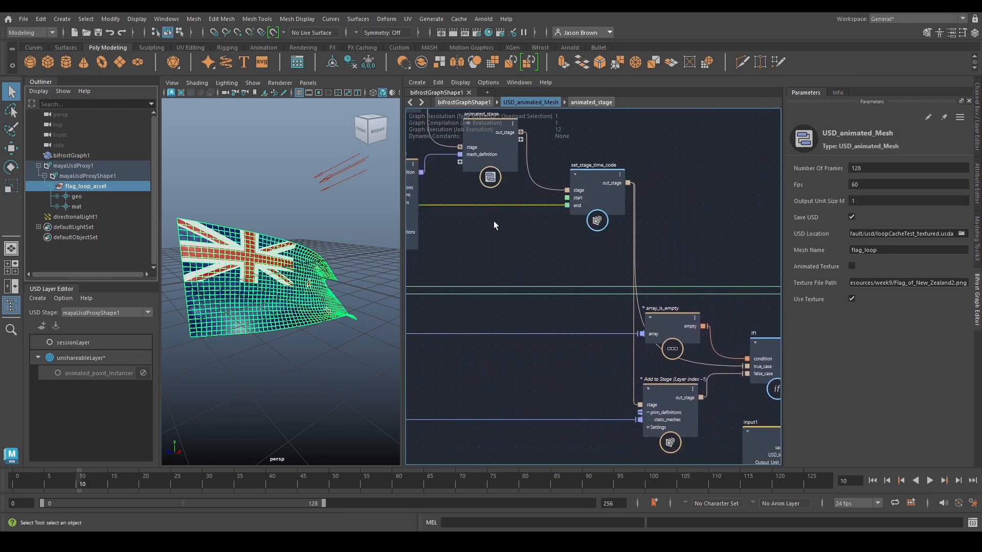
{"action": "type", "text": "input"}
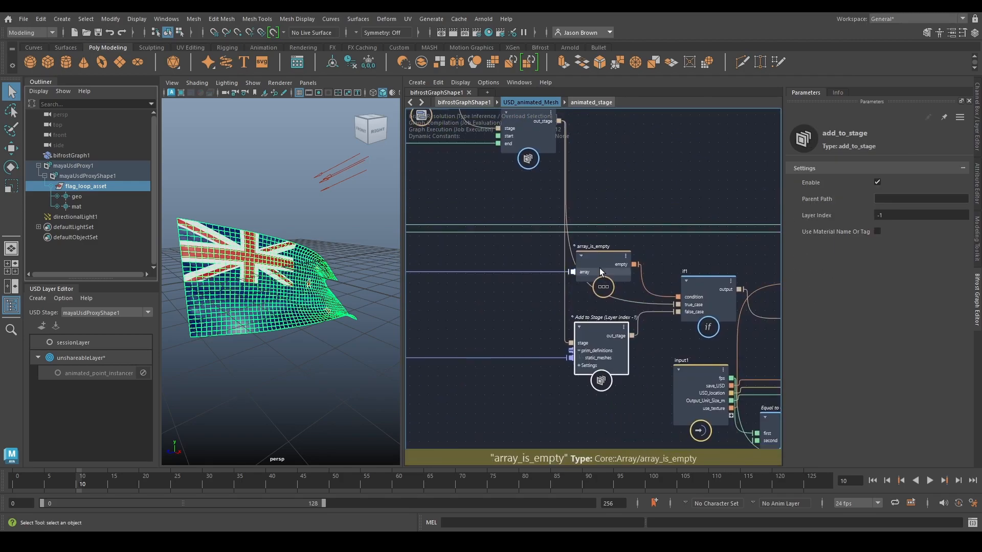
Step: Move the array_is_empty node right, trace its array back to the static_meshes input, and return to the top-level graph
{"action": "left_click_drag", "start_coordinate": [600, 266], "coordinate": [625, 262]}
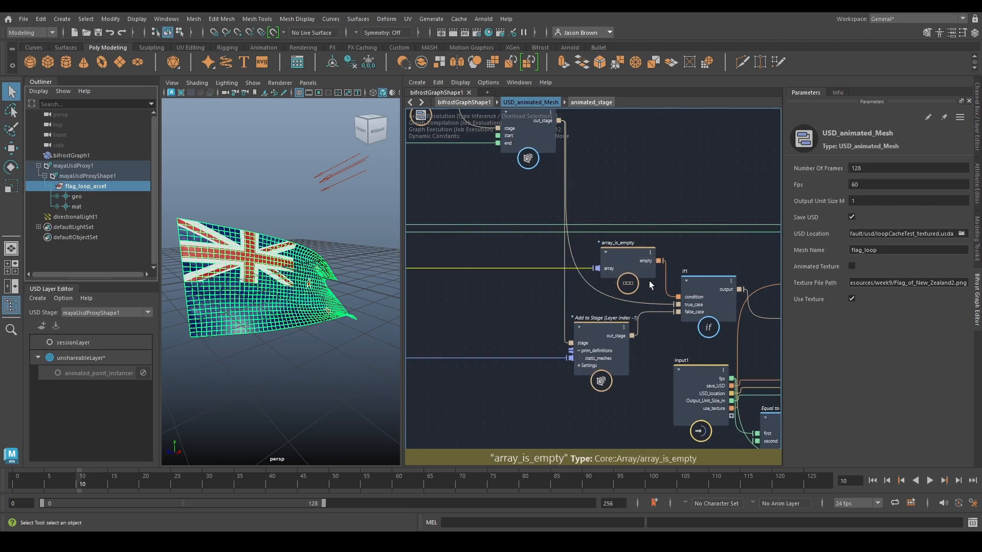
{"action": "middle_click_drag", "start_coordinate": [648, 342], "coordinate": [940, 329]}
{"action": "middle_click_drag", "start_coordinate": [525, 300], "coordinate": [640, 406]}
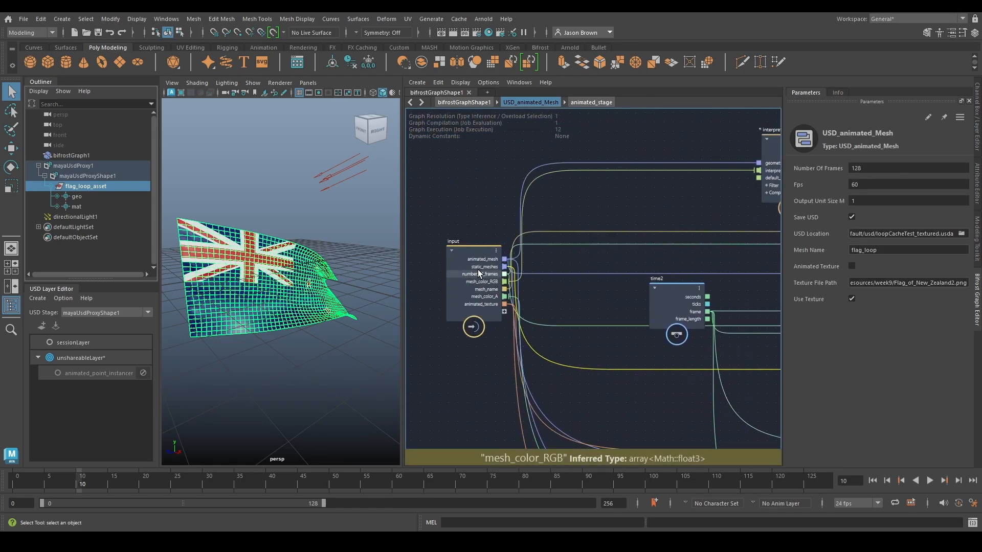
{"action": "left_click", "coordinate": [464, 101]}
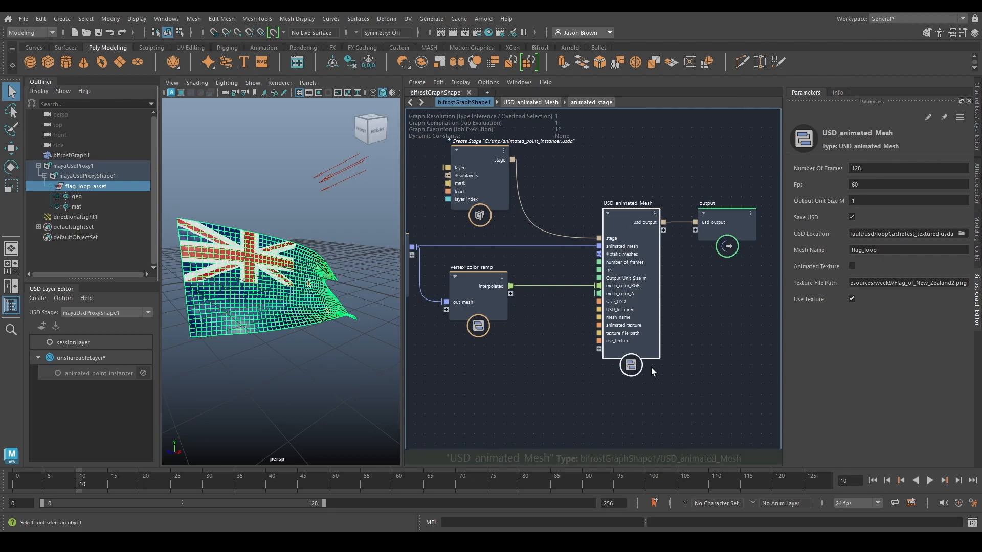
Step: Reopen the USD_animated_Mesh compound and move the array_is_empty node slightly up and away from the if1 node
{"action": "double_click", "coordinate": [630, 220]}
{"action": "scroll", "coordinate": [630, 224], "scroll_direction": "down", "scroll_amount": 4}
{"action": "middle_click_drag", "start_coordinate": [642, 342], "coordinate": [601, 242], "text": "alt"}
{"action": "middle_click_drag", "start_coordinate": [665, 256], "coordinate": [480, 325], "text": "alt"}
{"action": "scroll", "coordinate": [476, 313], "scroll_direction": "up", "scroll_amount": 2}
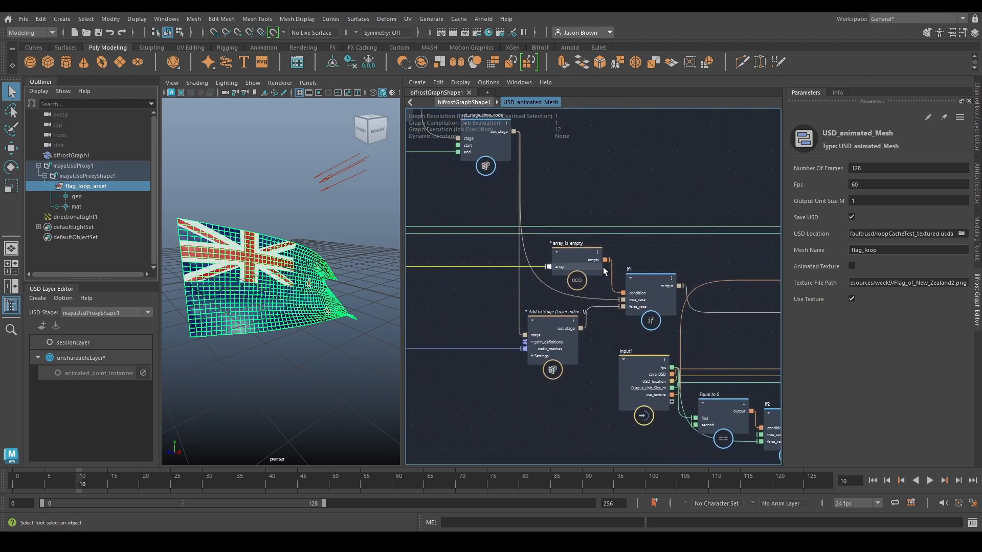
{"action": "left_click_drag", "start_coordinate": [586, 258], "coordinate": [577, 253]}
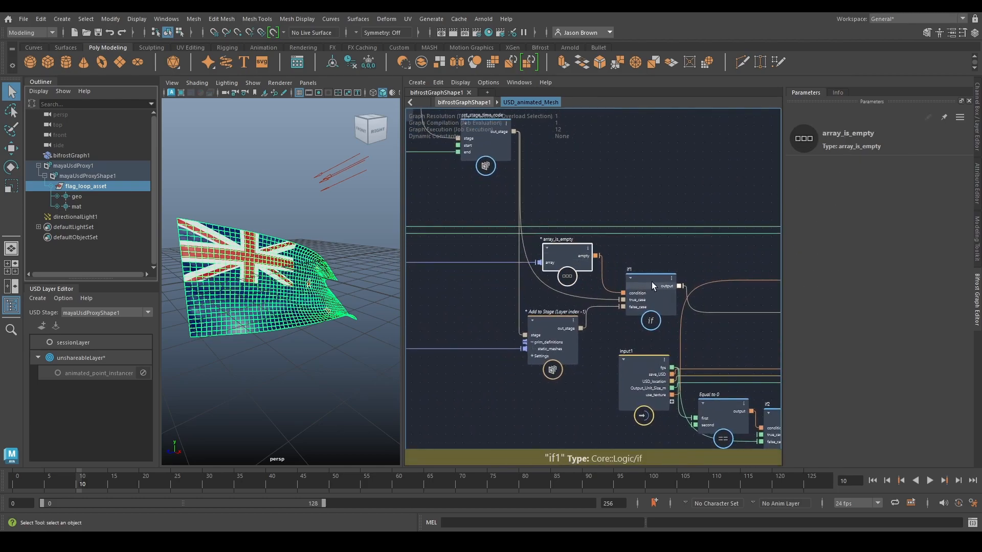
Step: Move the static meshes' Add to Stage node closer to the if1 node and show its settings
{"action": "middle_click_drag", "start_coordinate": [558, 197], "coordinate": [558, 212], "text": "alt"}
{"action": "middle_click_drag", "start_coordinate": [638, 327], "coordinate": [500, 241], "text": "alt"}
{"action": "middle_click_drag", "start_coordinate": [434, 202], "coordinate": [559, 224], "text": "alt"}
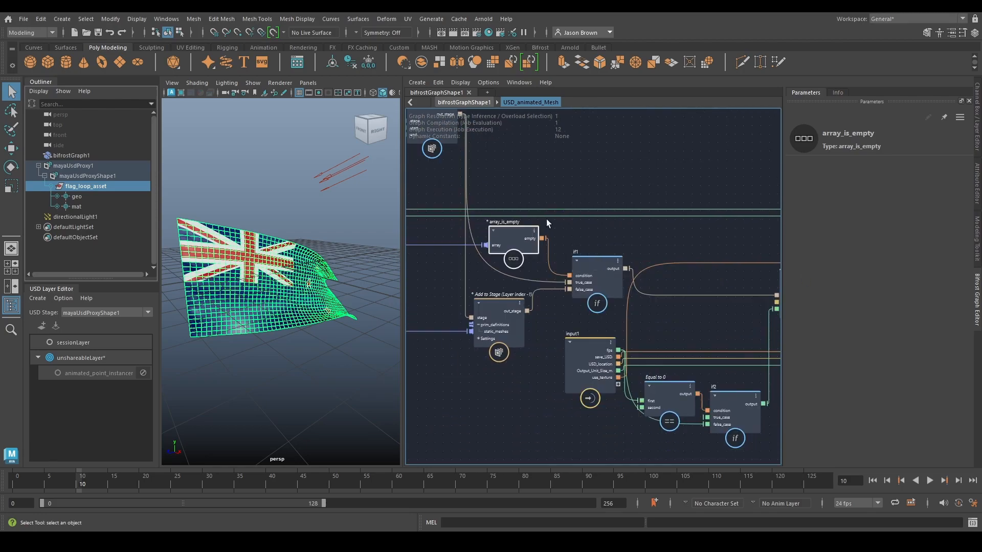
{"action": "left_click", "coordinate": [499, 311]}
{"action": "mouse_move", "coordinate": [500, 311]}
{"action": "left_mouse_down"}
{"action": "mouse_move", "coordinate": [491, 311]}
{"action": "mouse_move", "coordinate": [511, 319]}
{"action": "left_mouse_up"}
{"action": "left_click", "coordinate": [436, 360]}
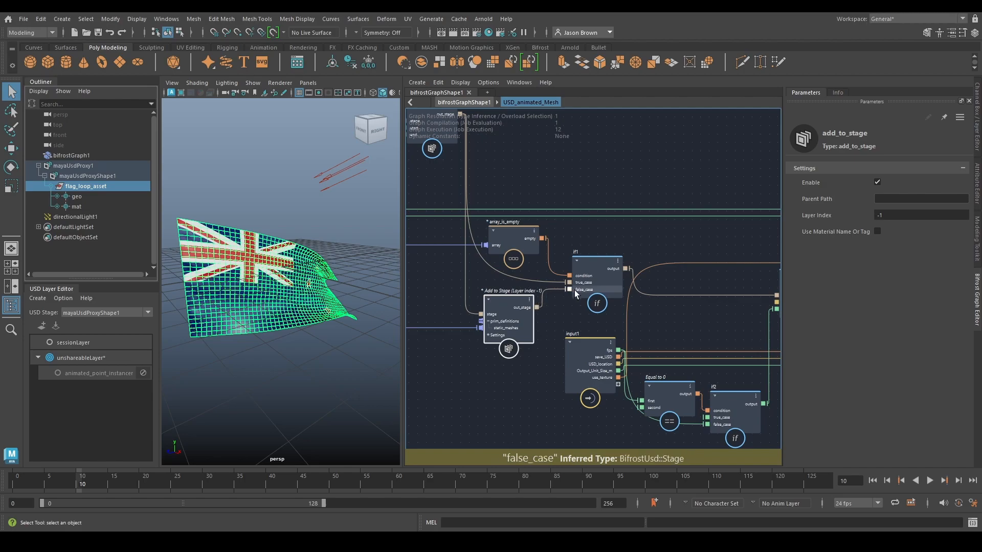
Step: Examine the set_stage_metadata node's framesPerSecond key and value, and clear the flag's selection in the viewport
{"action": "middle_click_drag", "start_coordinate": [711, 309], "coordinate": [516, 309], "text": "alt"}
{"action": "left_click", "coordinate": [609, 282]}
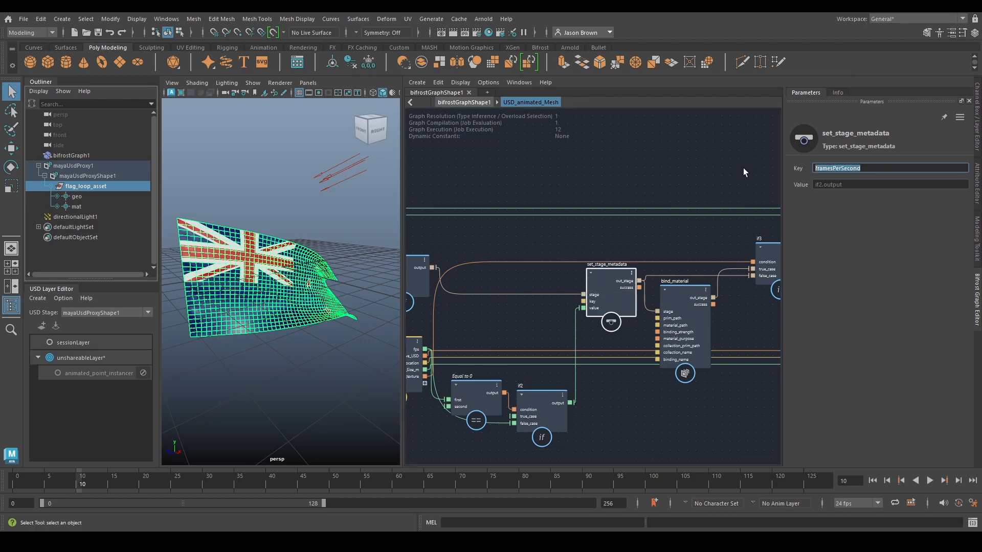
{"action": "left_click", "coordinate": [657, 186]}
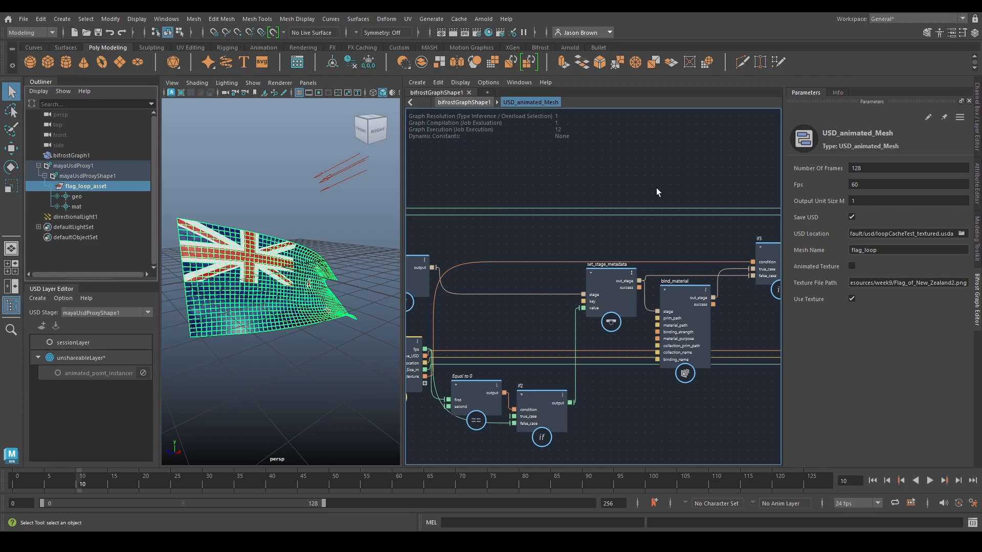
{"action": "left_click", "coordinate": [608, 288]}
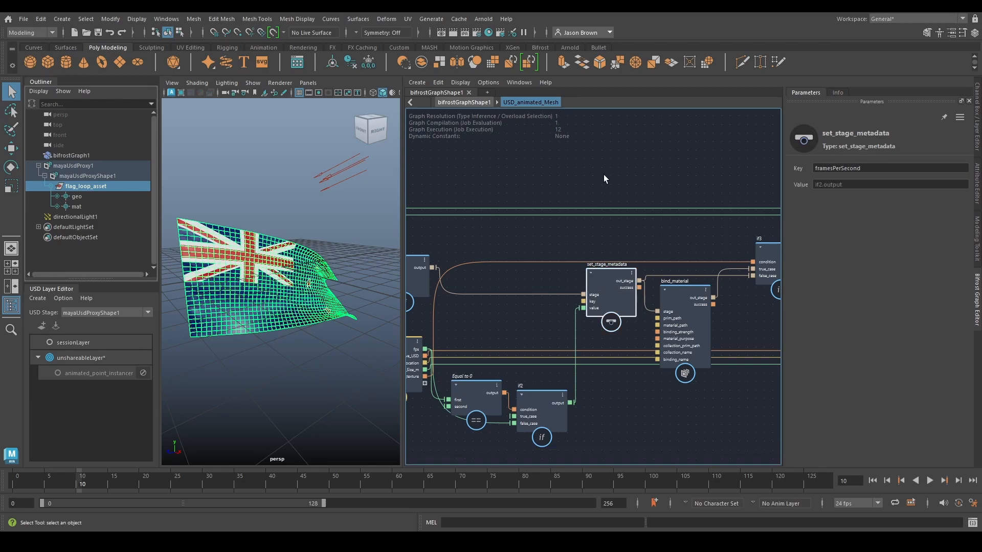
{"action": "left_click", "coordinate": [379, 183]}
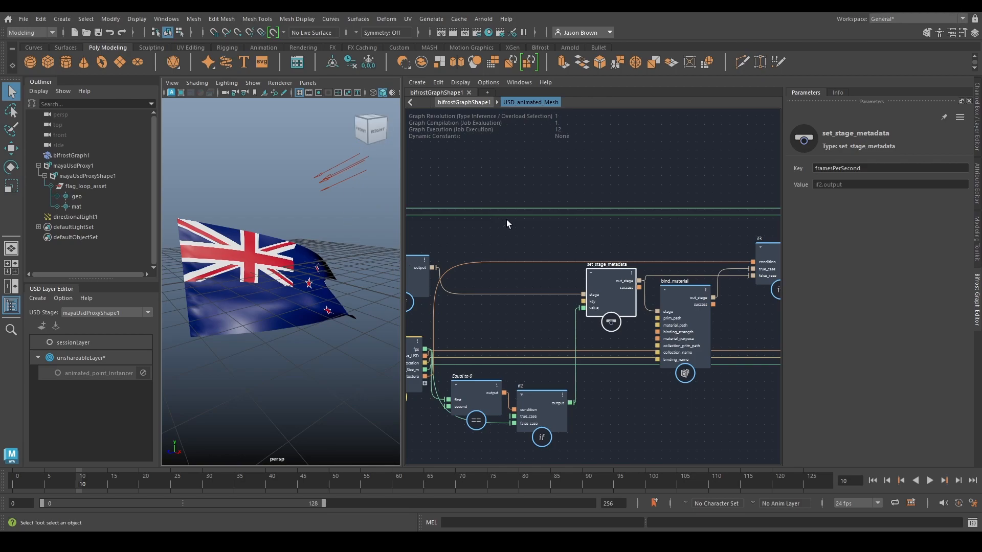
Step: Examine the Equal to 0 and if2 nodes that supply the frame rate, and space the two nodes slightly apart
{"action": "middle_click_drag", "start_coordinate": [499, 238], "coordinate": [599, 259]}
{"action": "left_click", "coordinate": [590, 336]}
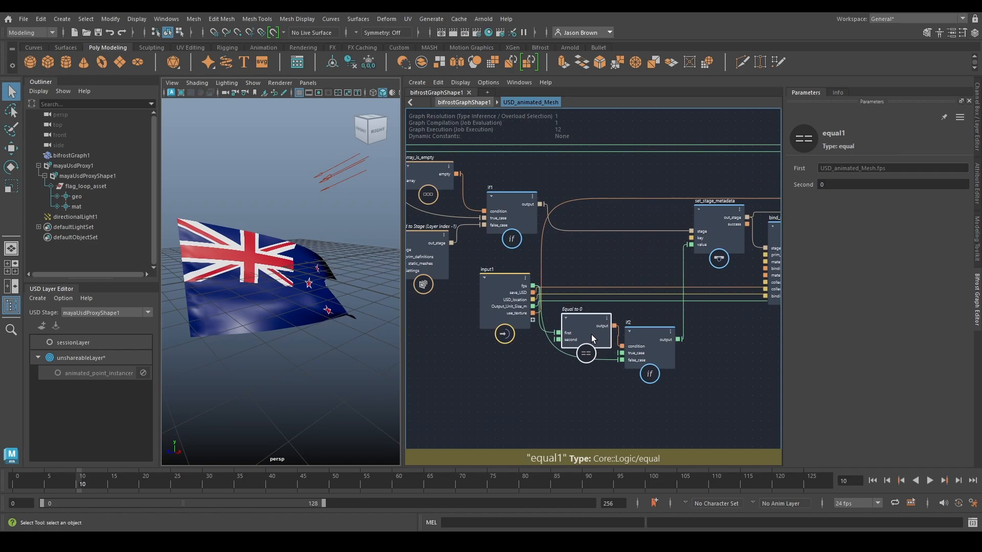
{"action": "scroll", "coordinate": [598, 352], "scroll_direction": "up", "scroll_amount": 3}
{"action": "left_click", "coordinate": [667, 345]}
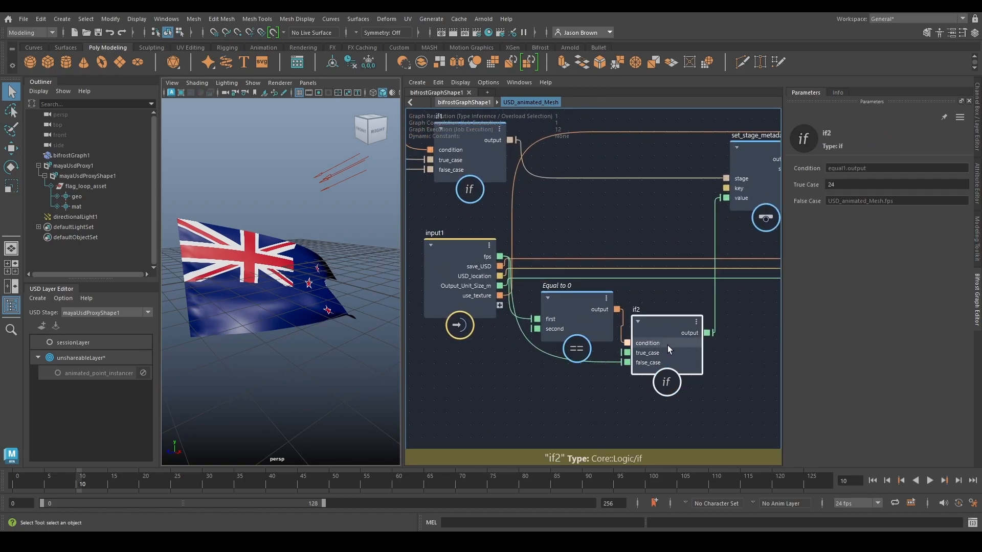
{"action": "middle_click_drag", "start_coordinate": [589, 335], "coordinate": [600, 352]}
{"action": "left_click", "coordinate": [590, 330]}
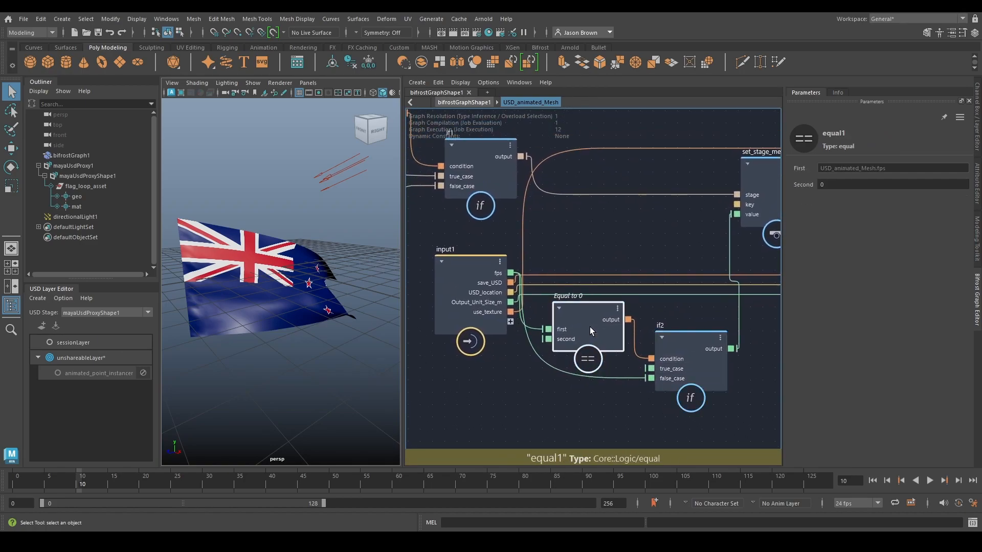
{"action": "left_click_drag", "start_coordinate": [580, 325], "coordinate": [581, 324]}
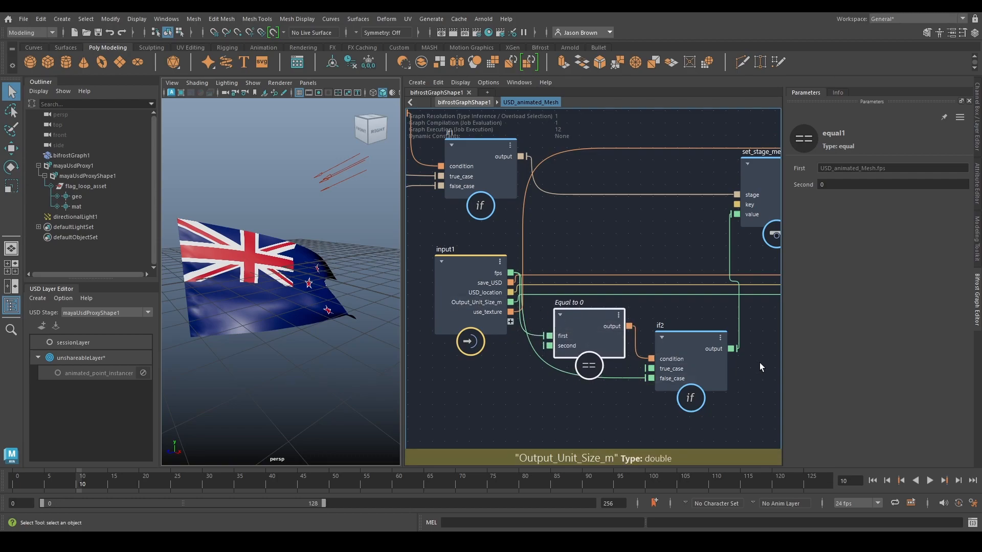
Step: Examine the if2 node's True Case value and move the node slightly closer to the Equal to 0 node
{"action": "left_click", "coordinate": [682, 352]}
{"action": "left_click", "coordinate": [849, 185]}
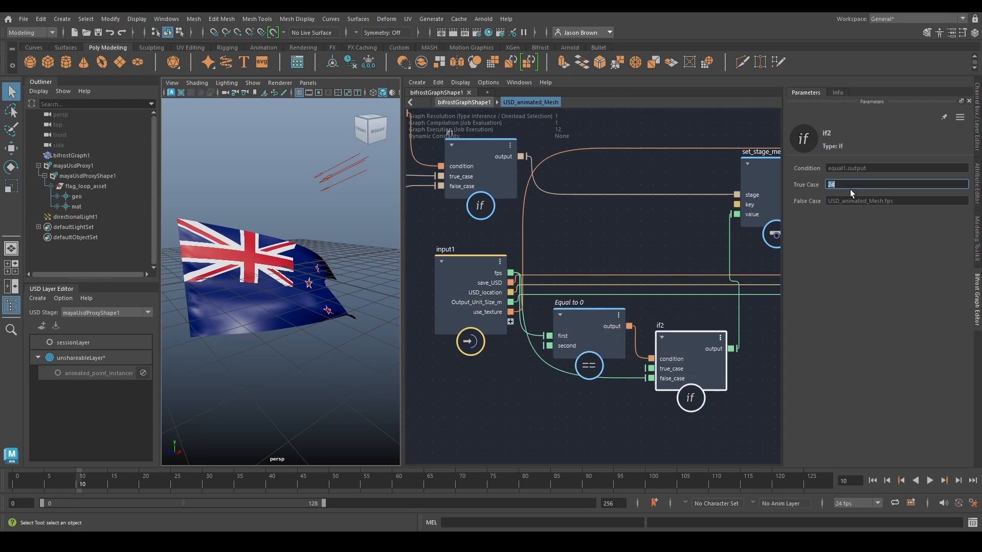
{"action": "left_click", "coordinate": [760, 370]}
{"action": "middle_click_drag", "start_coordinate": [744, 262], "coordinate": [715, 257]}
{"action": "left_click", "coordinate": [672, 356]}
{"action": "left_click_drag", "start_coordinate": [670, 354], "coordinate": [668, 356]}
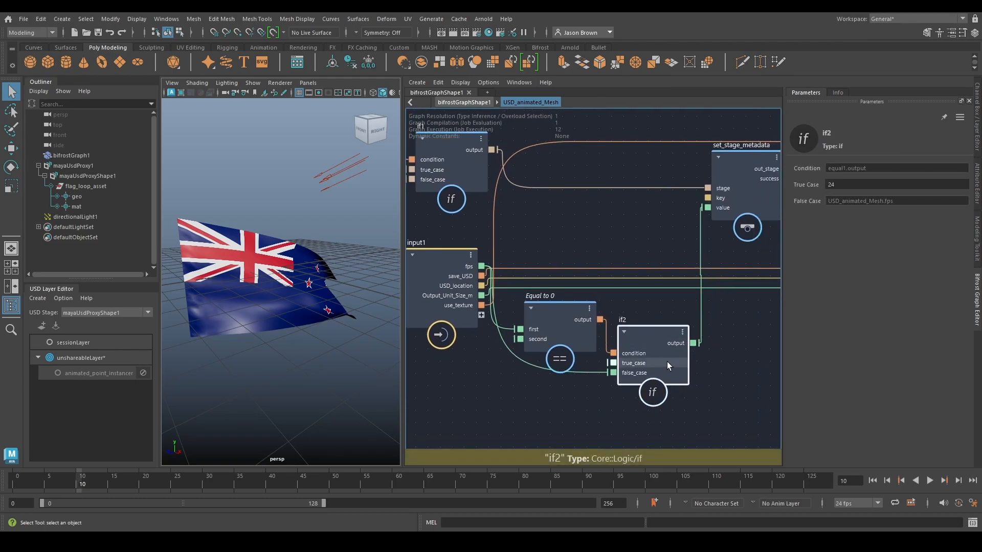
Step: Examine the bind_material node's prim path and material path
{"action": "middle_click_drag", "start_coordinate": [732, 297], "coordinate": [519, 328]}
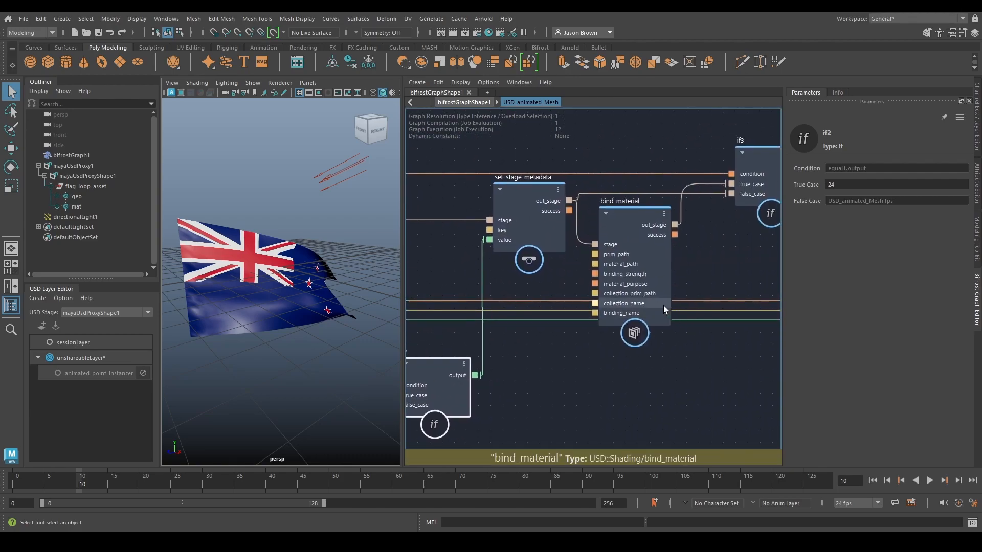
{"action": "middle_click_drag", "start_coordinate": [585, 208], "coordinate": [512, 220]}
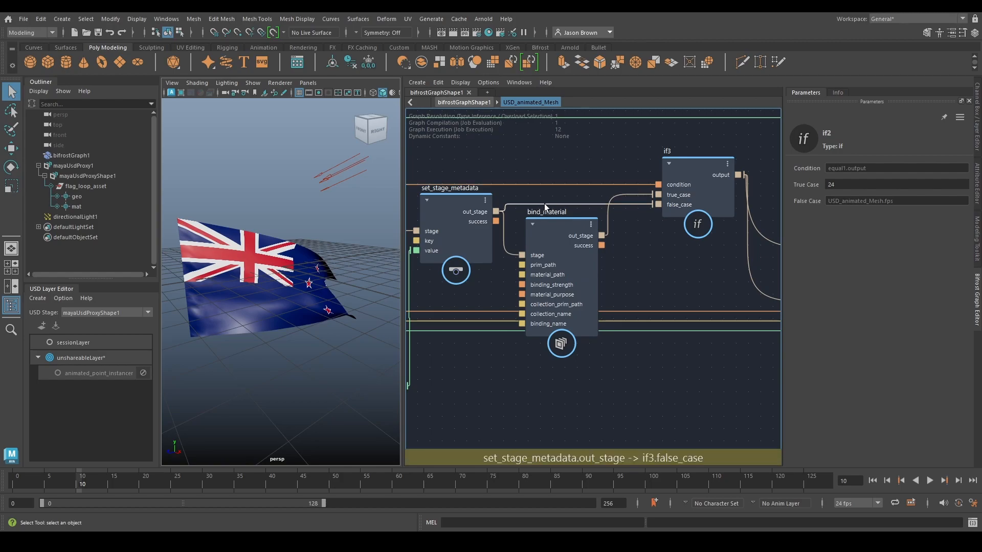
{"action": "middle_click_drag", "start_coordinate": [670, 251], "coordinate": [704, 261]}
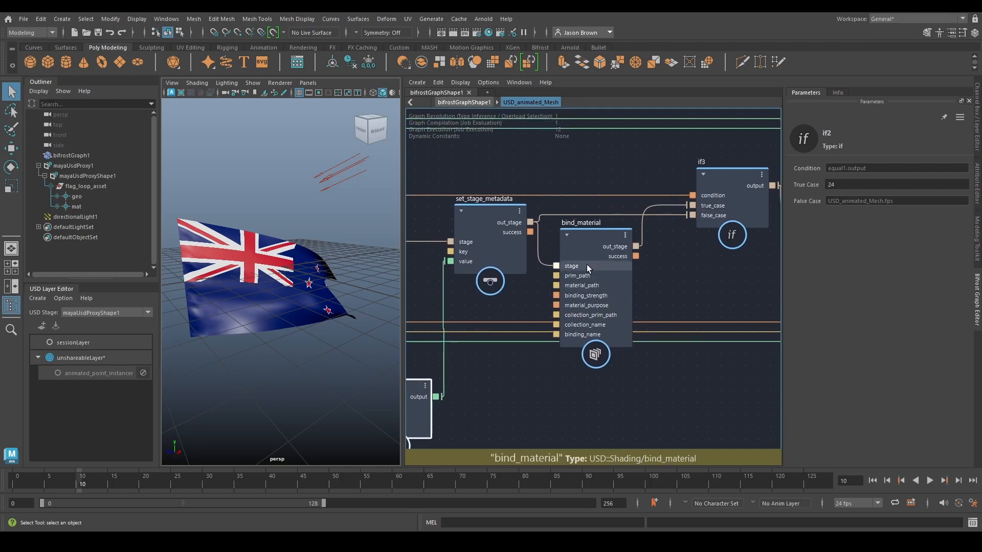
{"action": "left_click", "coordinate": [599, 339]}
{"action": "left_click", "coordinate": [945, 168]}
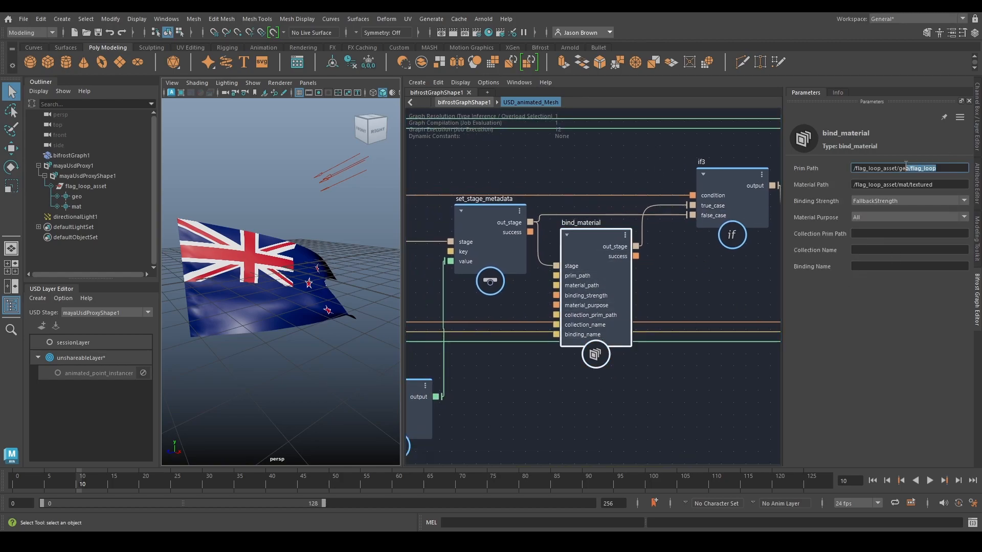
{"action": "left_click", "coordinate": [938, 184]}
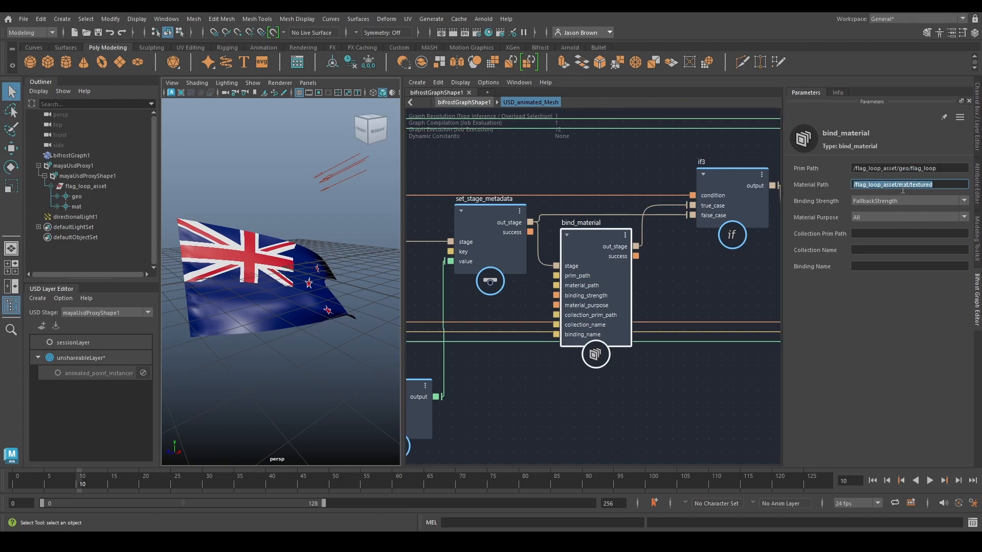
Step: Match the geo and mat parts of the binding paths to the geo and mat prims by selecting each prim in the stage hierarchy
{"action": "double_click", "coordinate": [906, 168]}
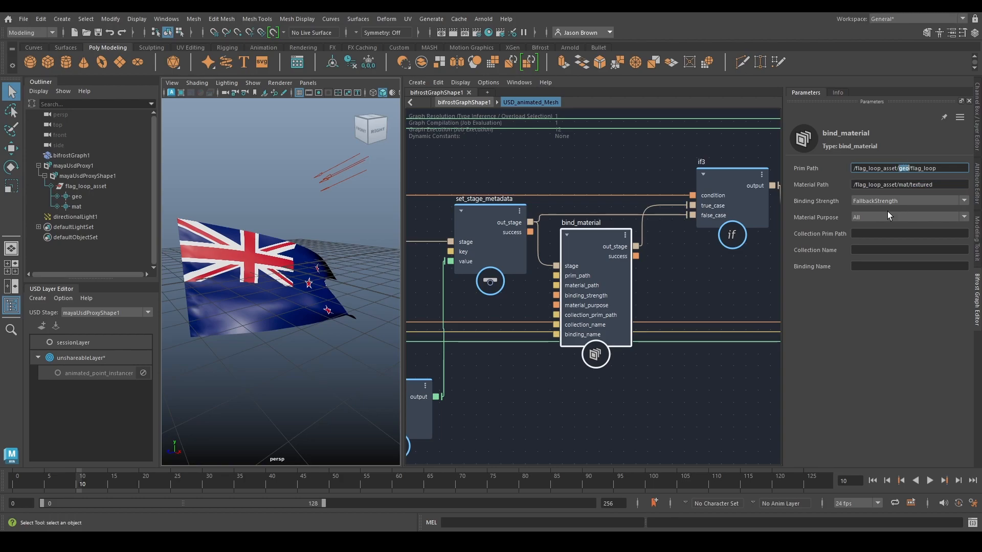
{"action": "left_click", "coordinate": [77, 196]}
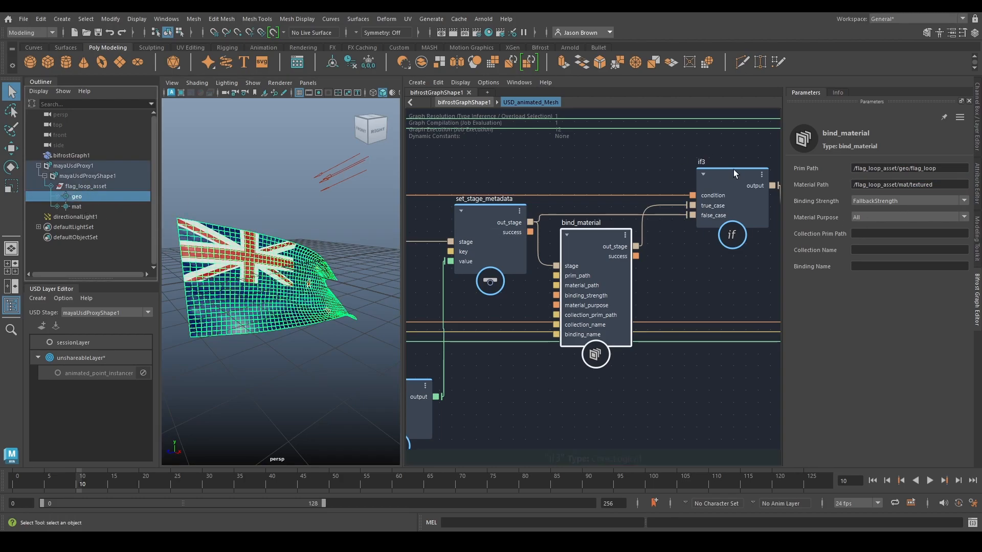
{"action": "double_click", "coordinate": [906, 184]}
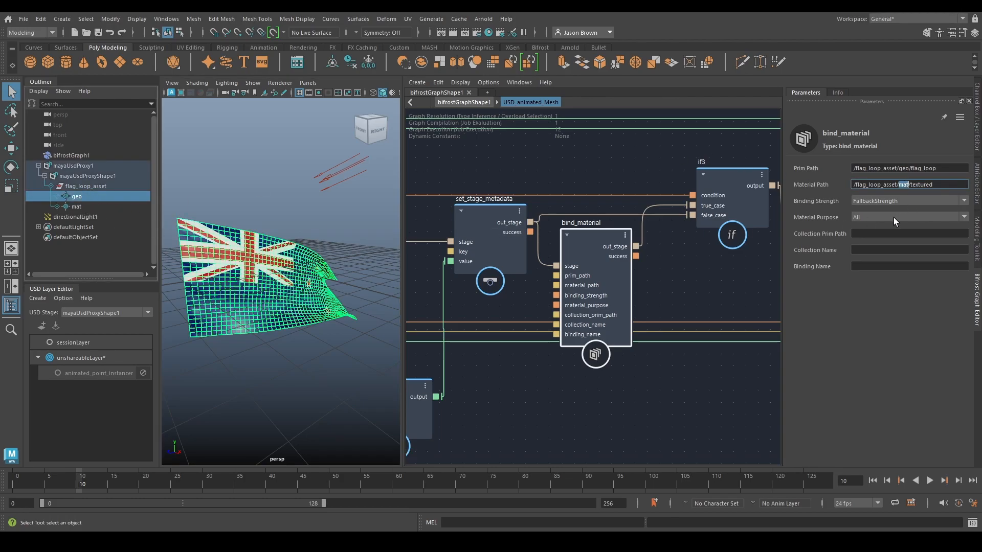
{"action": "left_click", "coordinate": [95, 206]}
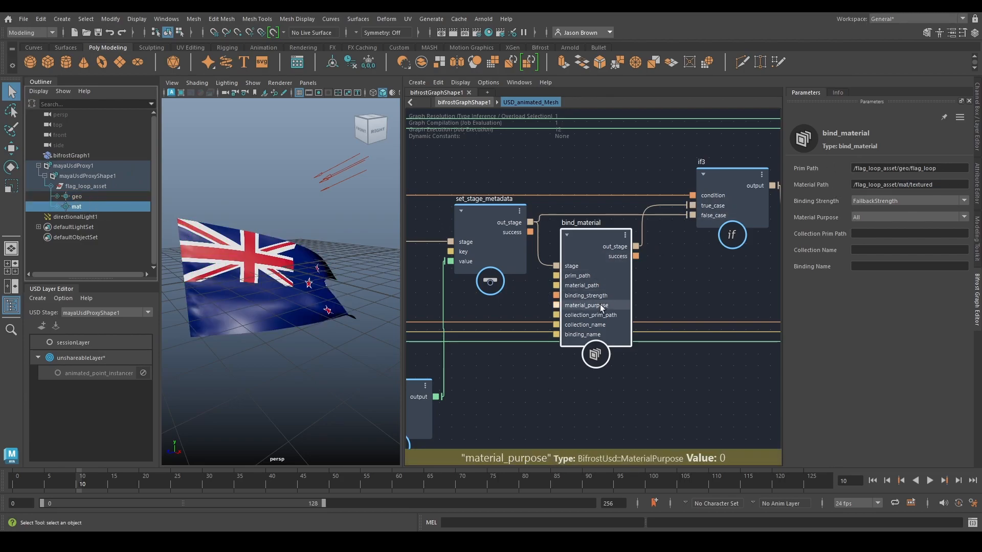
Step: Show the USD_animated_Mesh parameters and trace how use_texture makes the if3 node choose the stage with the bound material
{"action": "middle_click_drag", "start_coordinate": [694, 277], "coordinate": [491, 275]}
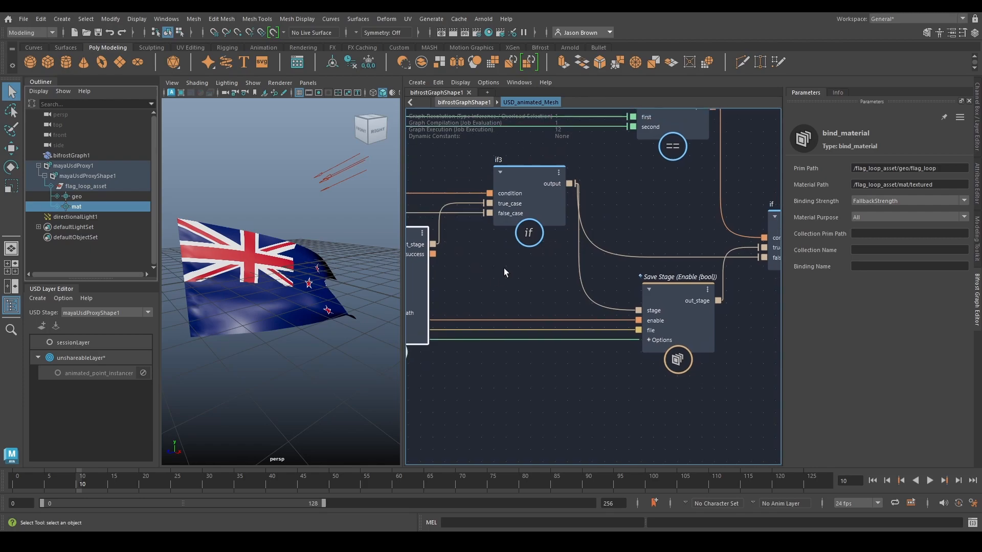
{"action": "left_click", "coordinate": [634, 248]}
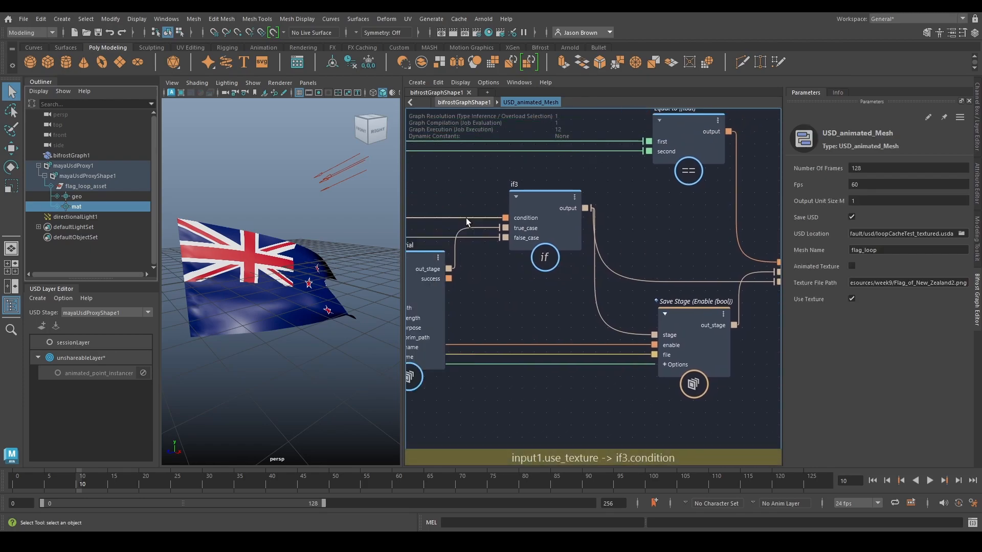
{"action": "middle_click_drag", "start_coordinate": [523, 234], "coordinate": [661, 217]}
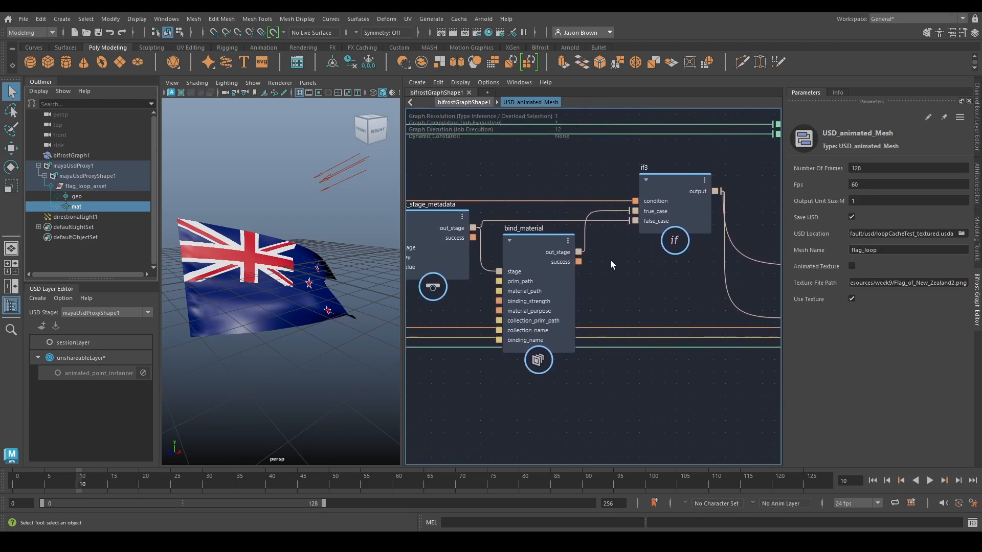
Step: Examine the Equal to (float) node's frame comparison and the Save Stage node's options
{"action": "middle_click_drag", "start_coordinate": [668, 273], "coordinate": [431, 268]}
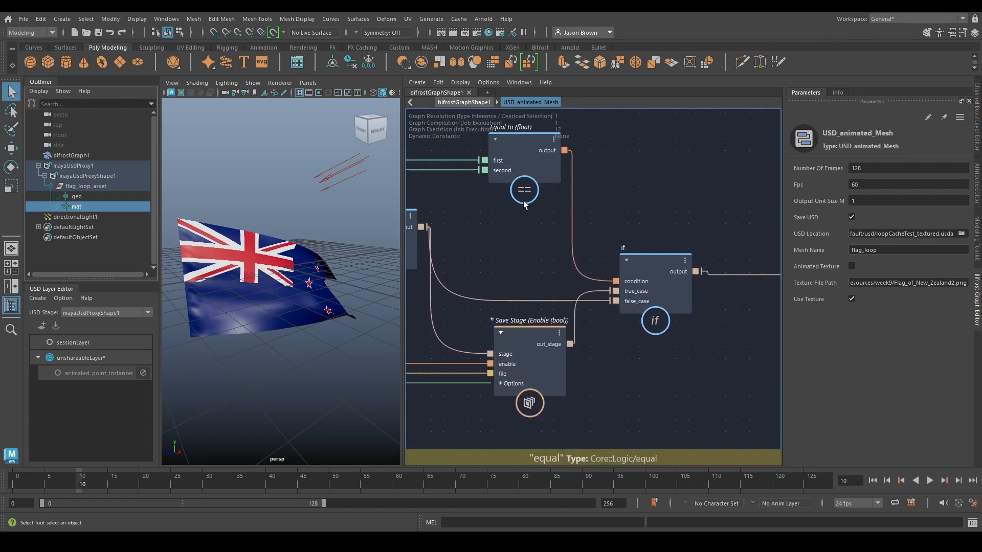
{"action": "middle_click_drag", "start_coordinate": [525, 195], "coordinate": [538, 217]}
{"action": "left_click", "coordinate": [539, 182]}
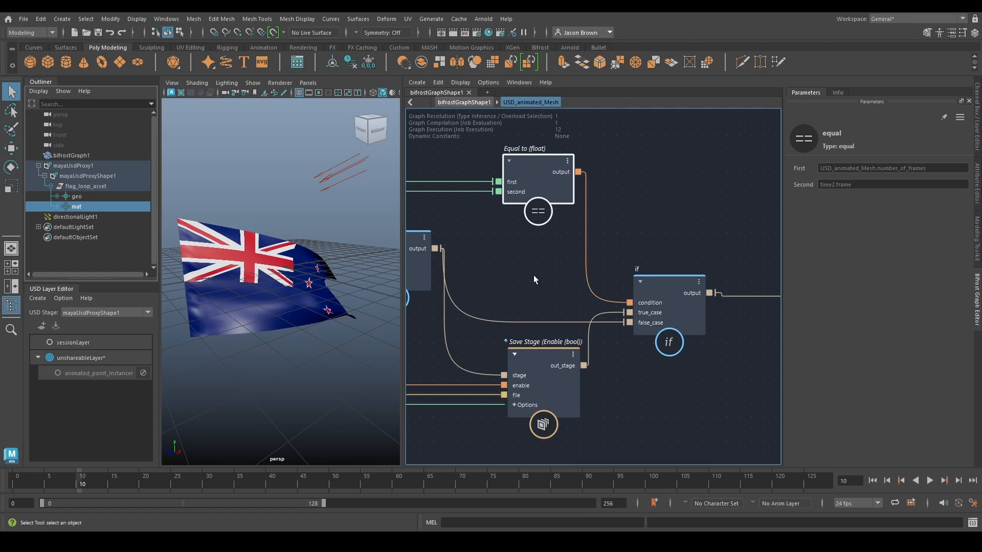
{"action": "middle_click_drag", "start_coordinate": [661, 207], "coordinate": [674, 162]}
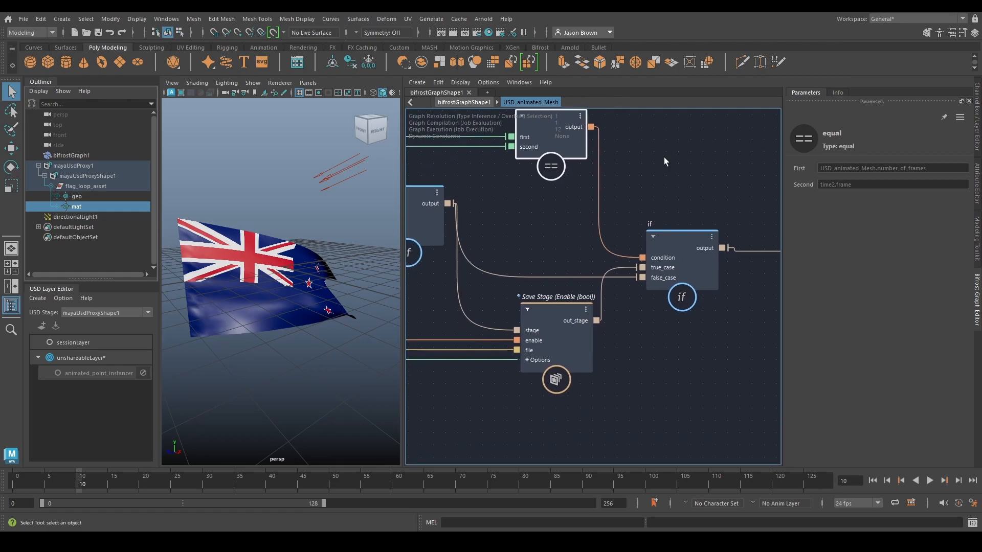
{"action": "left_click_drag", "start_coordinate": [501, 288], "coordinate": [526, 317]}
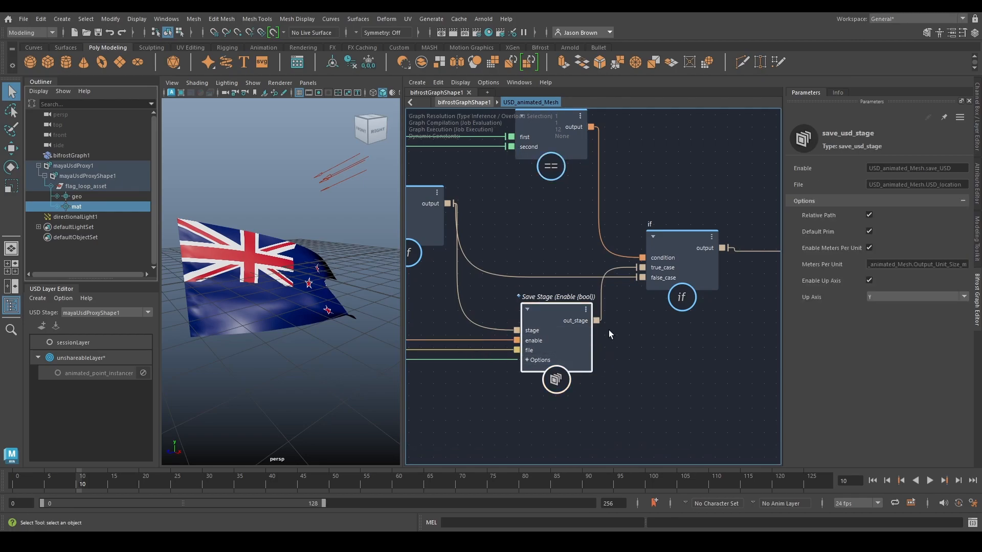
Step: Examine the final if node's inputs and follow its result to the compound's output node
{"action": "left_click", "coordinate": [675, 241]}
{"action": "middle_click_drag", "start_coordinate": [723, 310], "coordinate": [605, 333]}
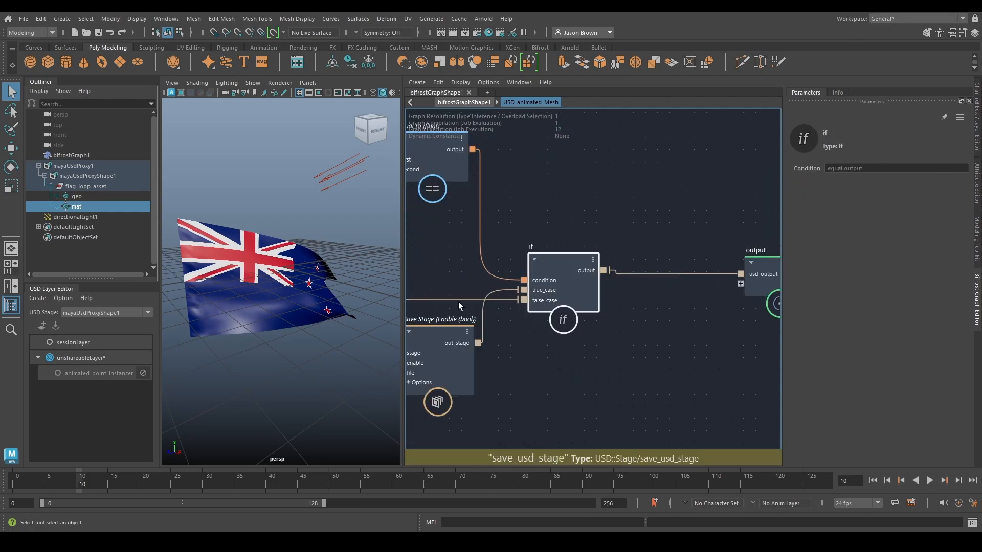
{"action": "middle_click_drag", "start_coordinate": [462, 306], "coordinate": [515, 298]}
{"action": "middle_click_drag", "start_coordinate": [700, 208], "coordinate": [597, 204]}
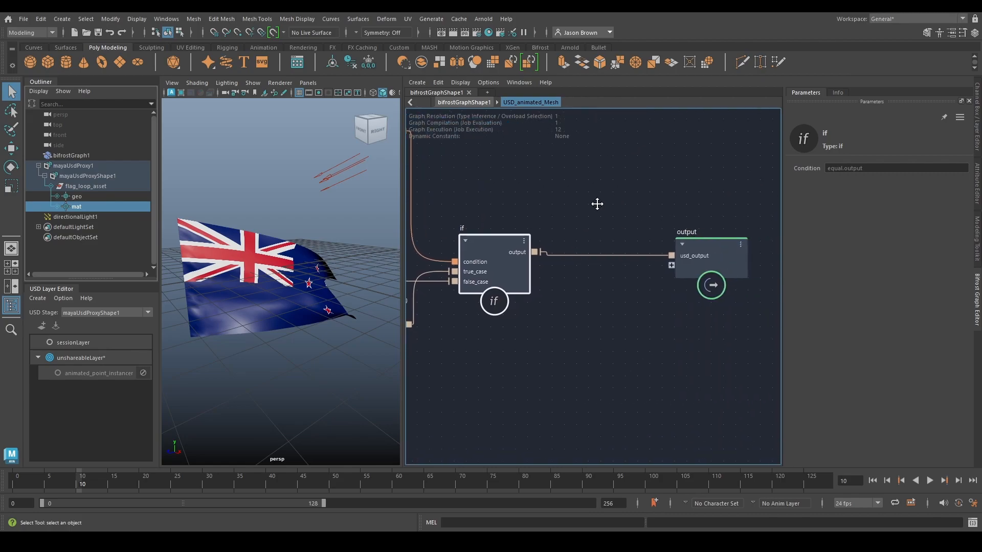
{"action": "left_click", "coordinate": [732, 266]}
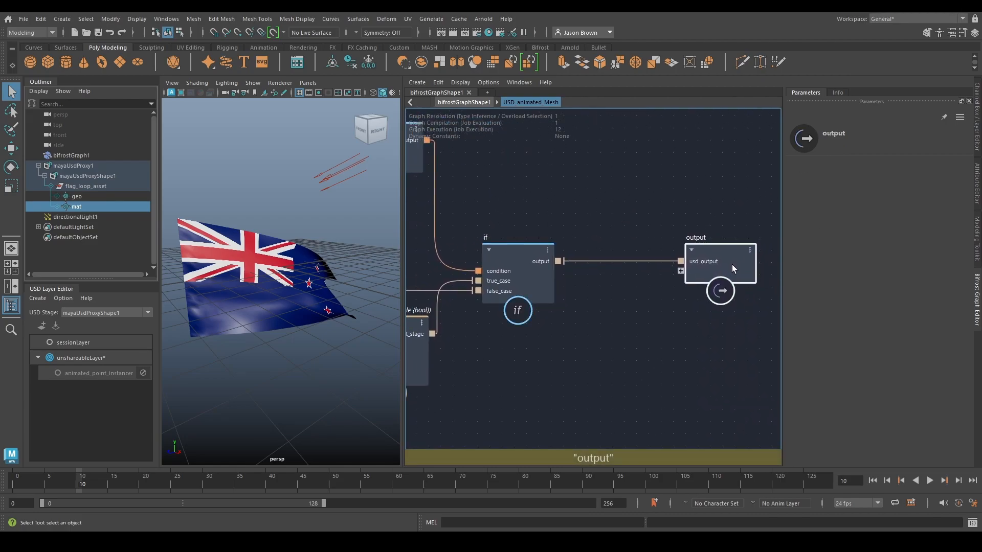
Step: Return to the Equal to (float) node and review how it controls the choice of the saved stage
{"action": "middle_click_drag", "start_coordinate": [641, 299], "coordinate": [811, 296]}
{"action": "middle_click_drag", "start_coordinate": [576, 188], "coordinate": [587, 218]}
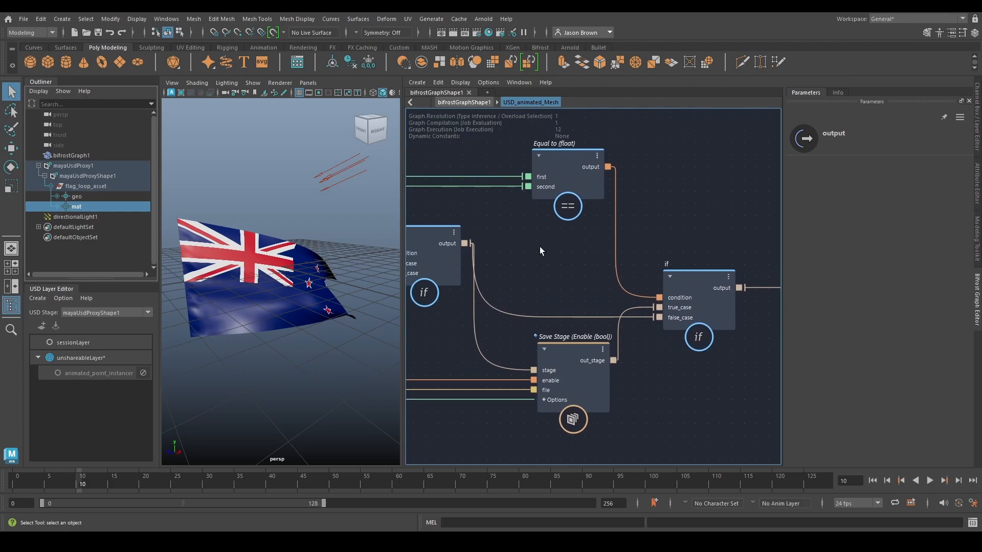
{"action": "left_click", "coordinate": [555, 166]}
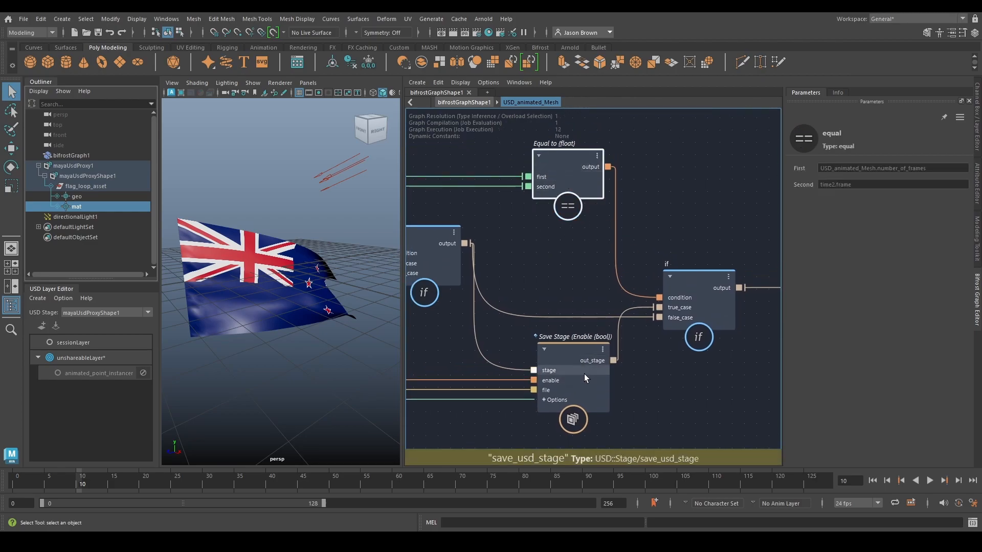
Step: Switch to Unreal Editor, scrub the flag sequence to frame 29, and select flag_loop_asset's flag_loop_0 component
{"action": "key", "text": "u"}
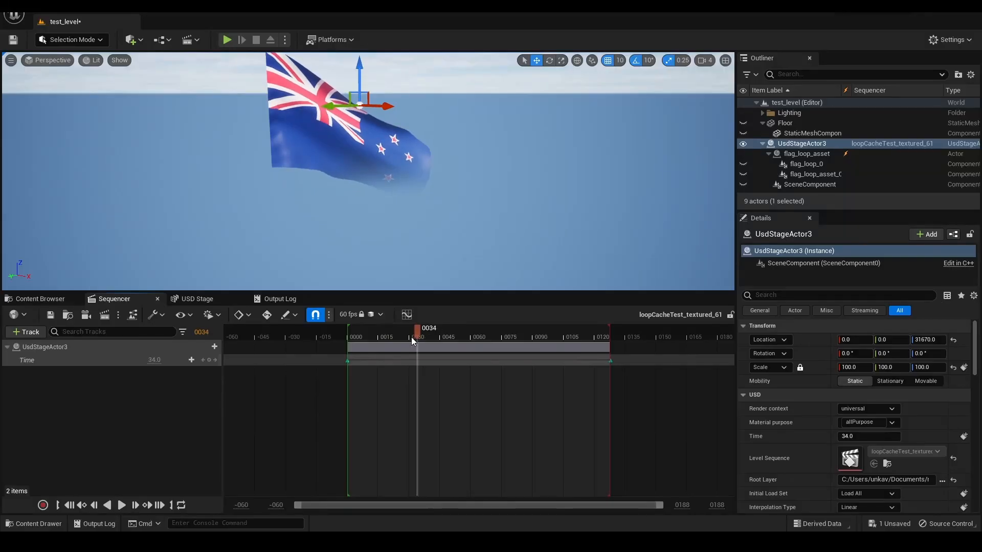
{"action": "mouse_move", "coordinate": [413, 342]}
{"action": "left_mouse_down"}
{"action": "mouse_move", "coordinate": [382, 335]}
{"action": "mouse_move", "coordinate": [408, 334]}
{"action": "left_mouse_up"}
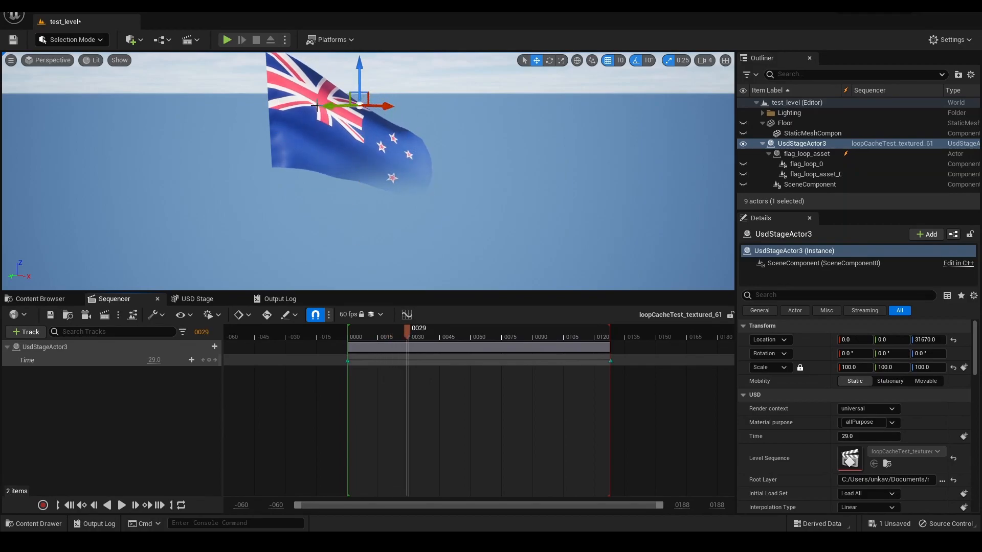
{"action": "left_click", "coordinate": [807, 154]}
{"action": "left_click", "coordinate": [789, 277]}
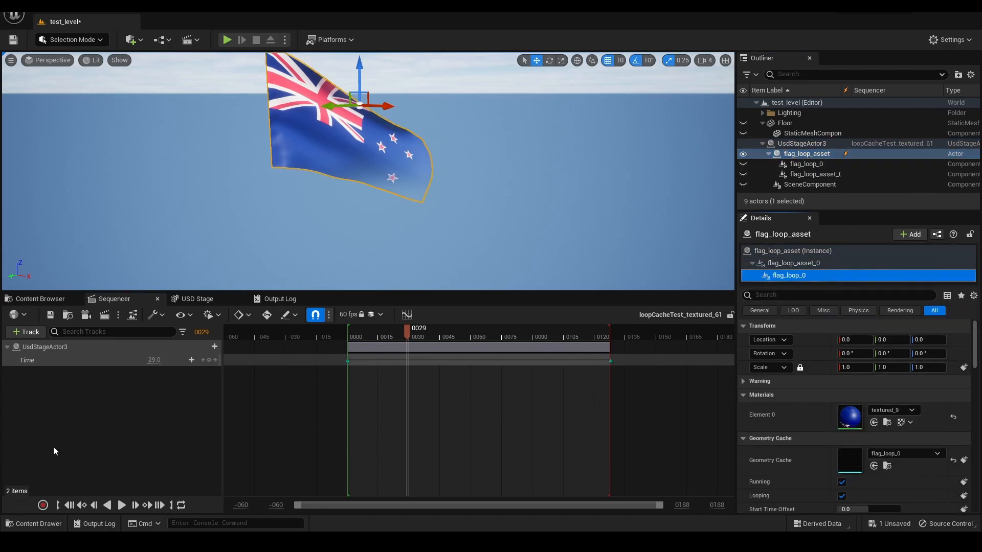
Step: Show the flag's USD stage, collapse and re-expand the geo scope, and inspect the flag_loop mesh prim's properties
{"action": "left_click", "coordinate": [180, 300]}
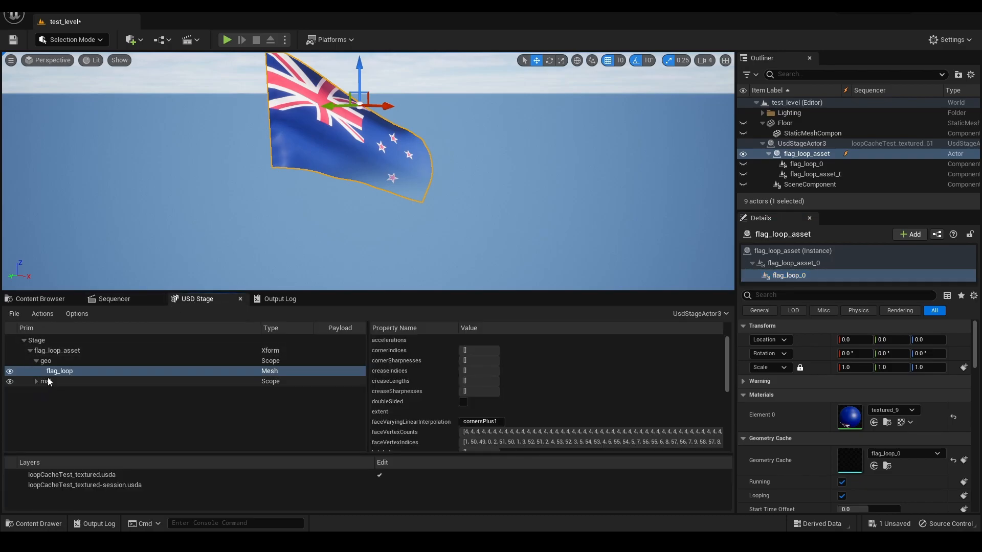
{"action": "left_click", "coordinate": [37, 361]}
{"action": "left_click", "coordinate": [36, 360]}
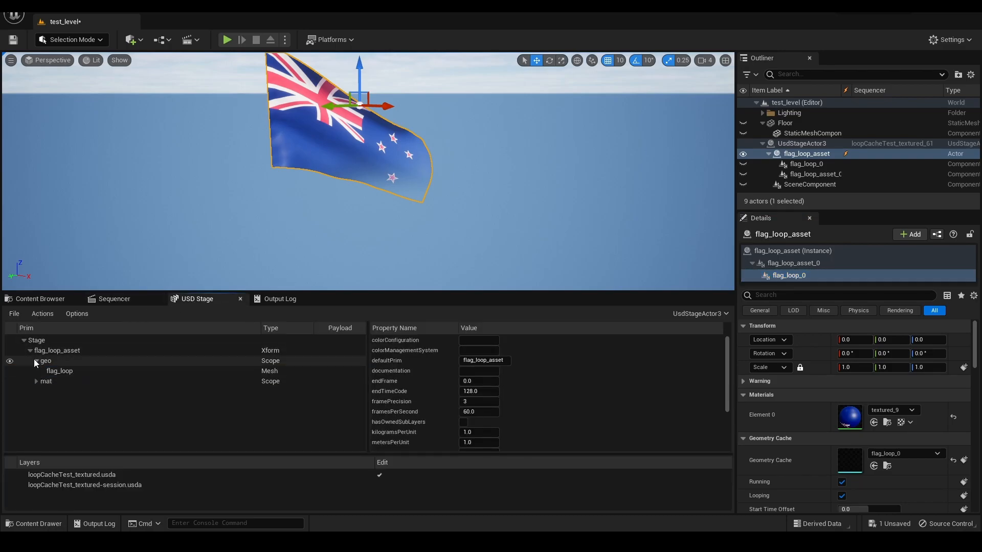
{"action": "left_click", "coordinate": [51, 372]}
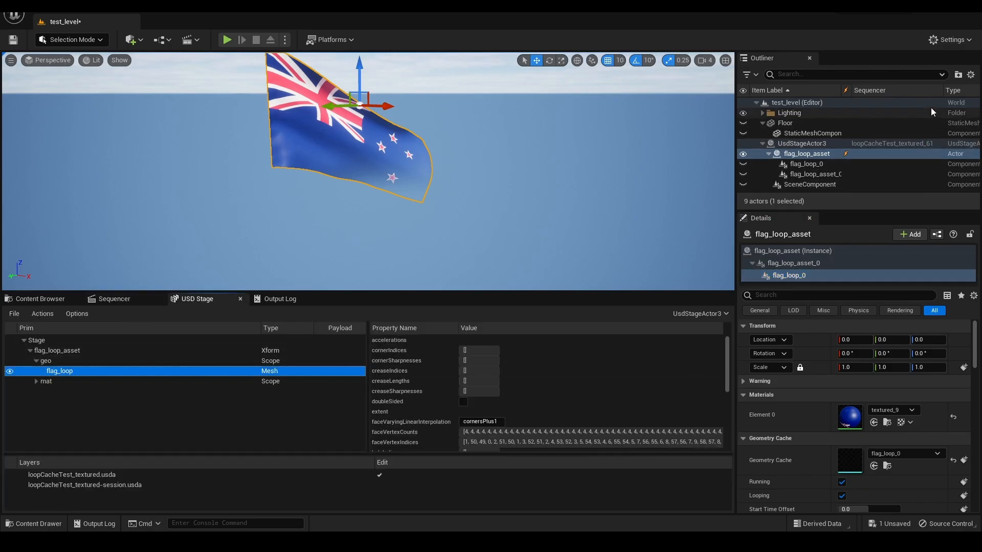
Step: Open the textured_9 material assigned to the flag_loop_0 component
{"action": "left_click", "coordinate": [797, 276]}
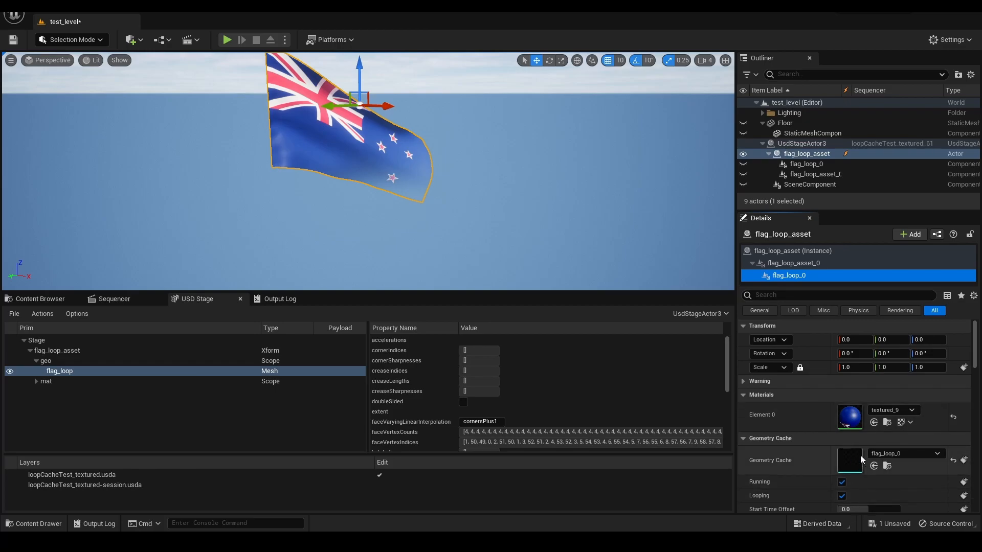
{"action": "double_click", "coordinate": [855, 408]}
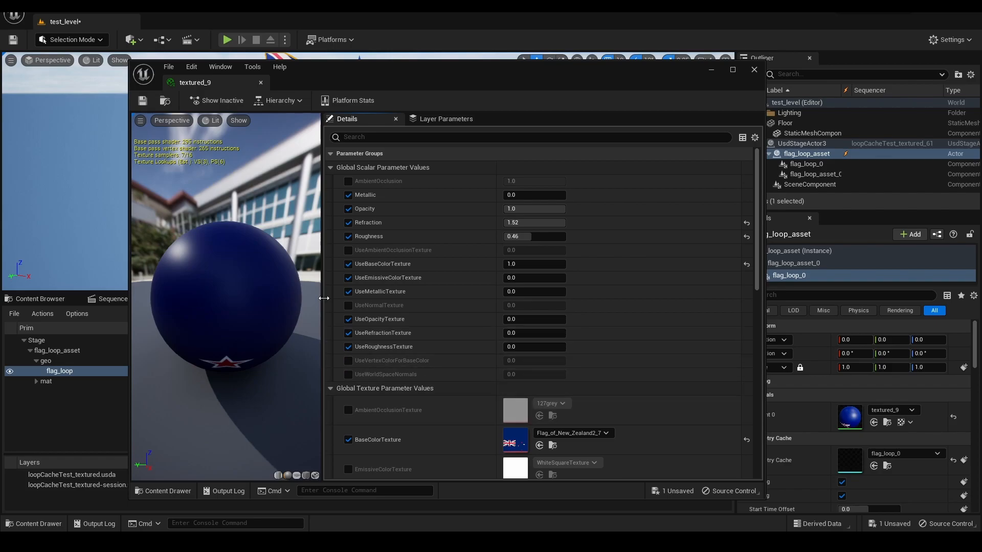
Step: Turn the material's Metallic, Opacity and Refraction overrides off and back on, and review its texture parameters
{"action": "left_click", "coordinate": [348, 195]}
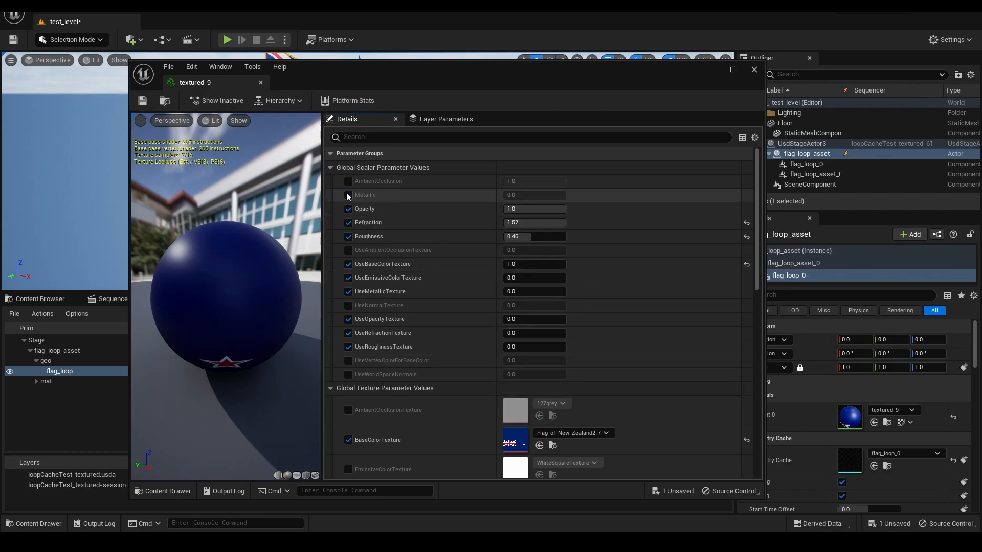
{"action": "left_click", "coordinate": [349, 209]}
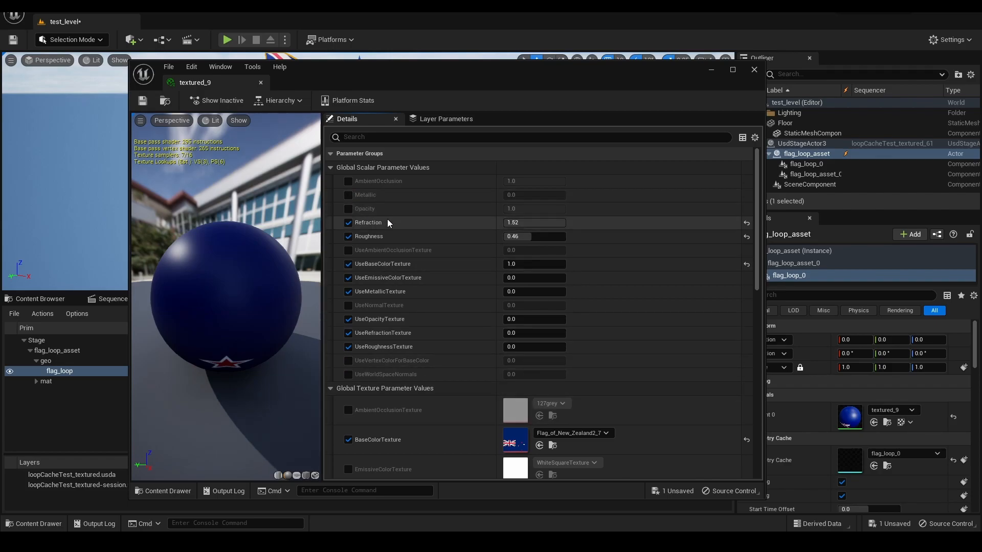
{"action": "left_click", "coordinate": [348, 223]}
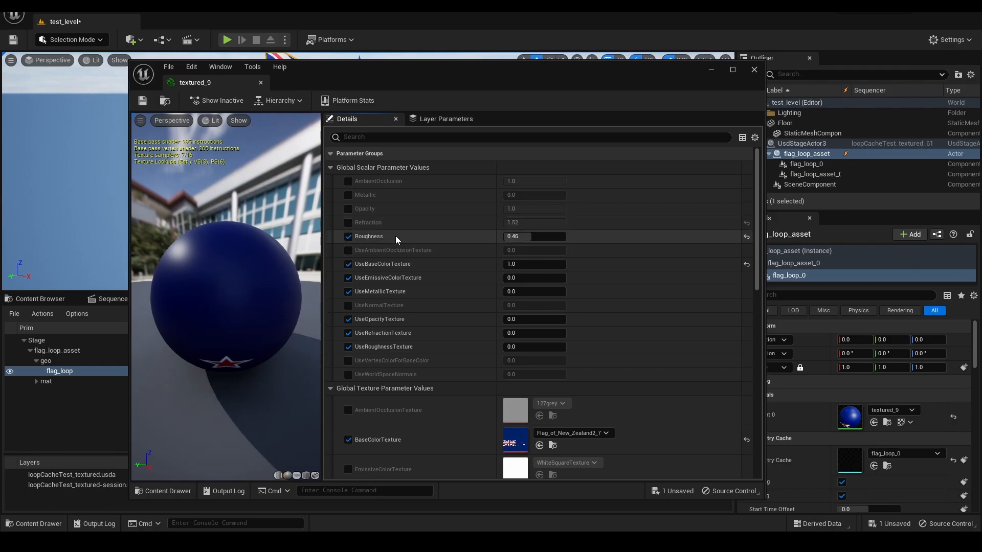
{"action": "left_click", "coordinate": [349, 195]}
{"action": "left_click", "coordinate": [348, 209]}
{"action": "left_click", "coordinate": [349, 223]}
{"action": "scroll", "coordinate": [608, 408], "scroll_direction": "down", "scroll_amount": 3}
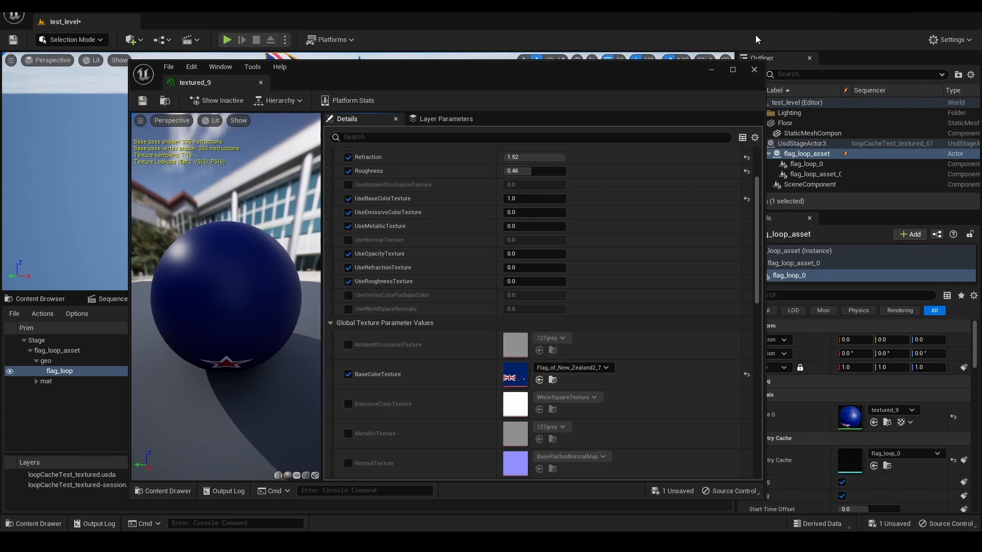
Step: Close the textured_9 material, switch to Maya, and review the USD_animated_Mesh node's frame count, fps and output unit size parameters
{"action": "left_click", "coordinate": [754, 70]}
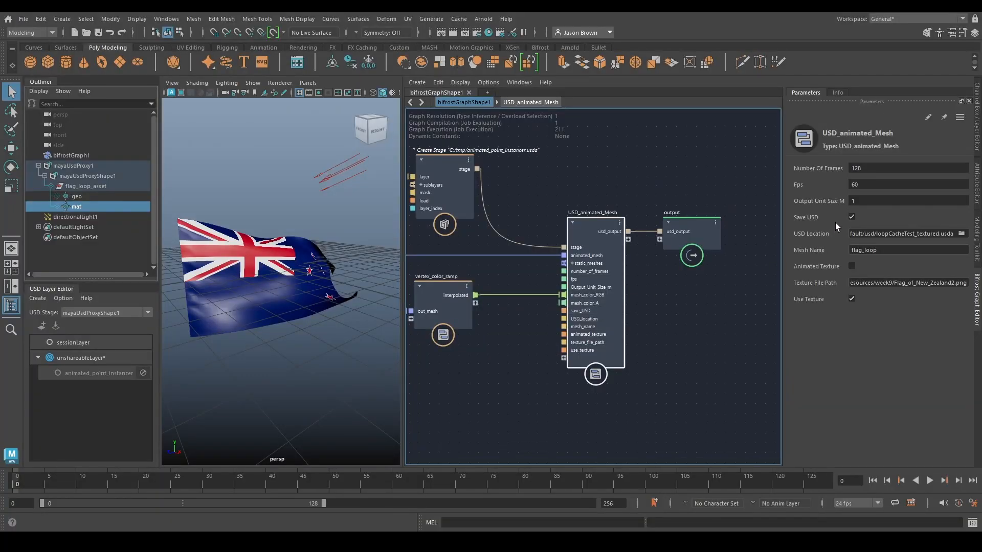
{"action": "double_click", "coordinate": [872, 184]}
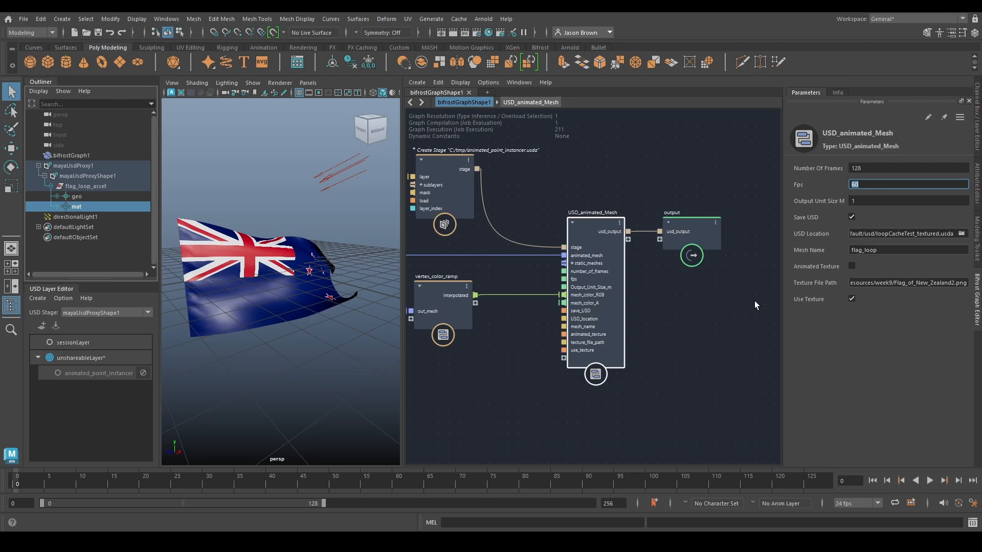
{"action": "key", "text": "Tab"}
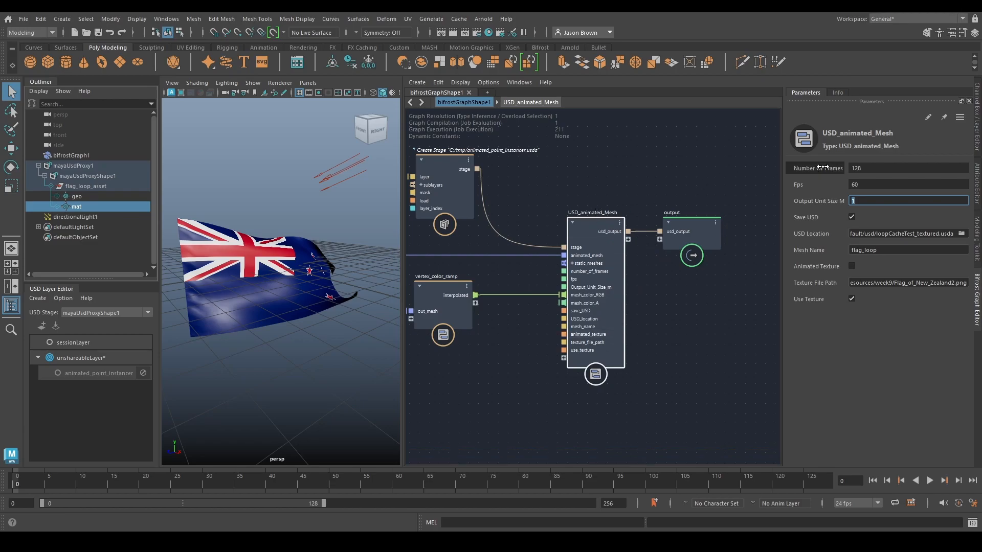
{"action": "left_click_drag", "start_coordinate": [599, 188], "coordinate": [630, 422]}
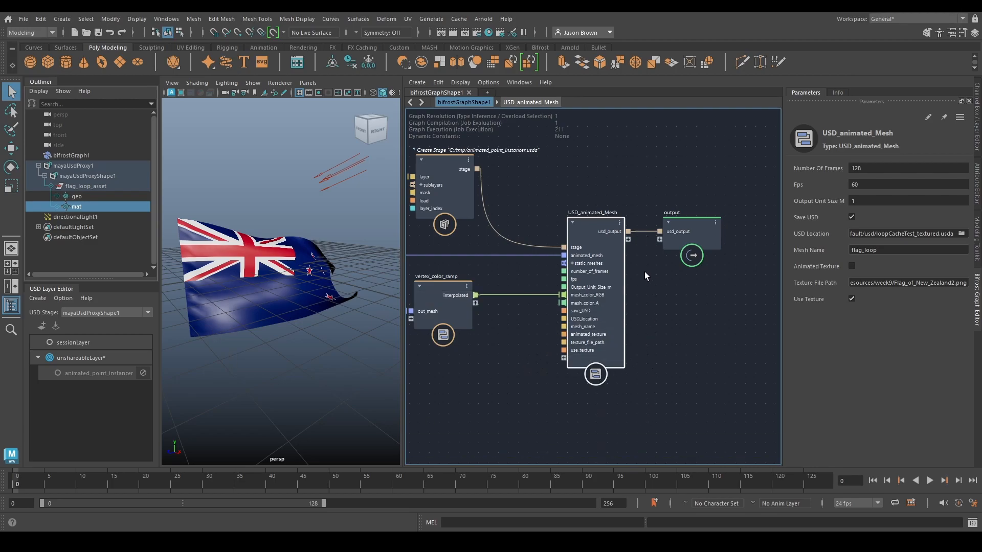
Step: Examine USD_animated_Mesh's mesh_color_RGB, mesh_color_A and animated_mesh inputs and the vertex_color_ramp connection feeding them
{"action": "middle_click_drag", "start_coordinate": [513, 292], "coordinate": [566, 286]}
{"action": "left_click", "coordinate": [516, 388]}
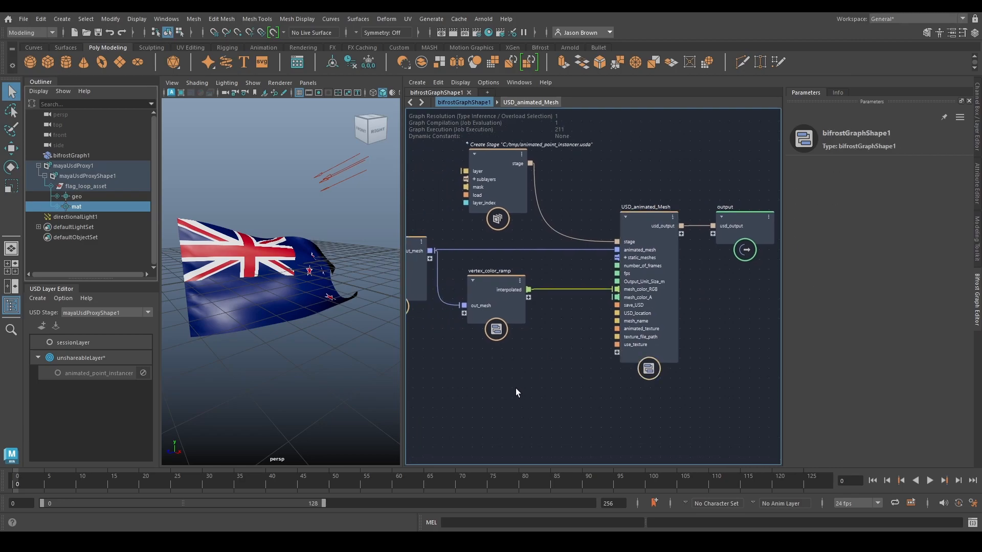
{"action": "mouse_move", "coordinate": [640, 292]}
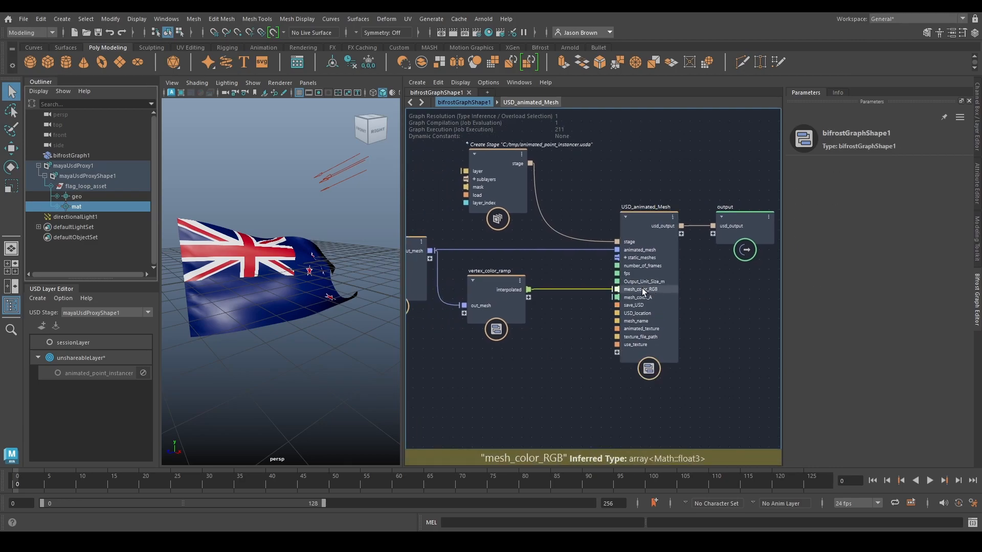
{"action": "middle_click_drag", "start_coordinate": [555, 323], "coordinate": [562, 324]}
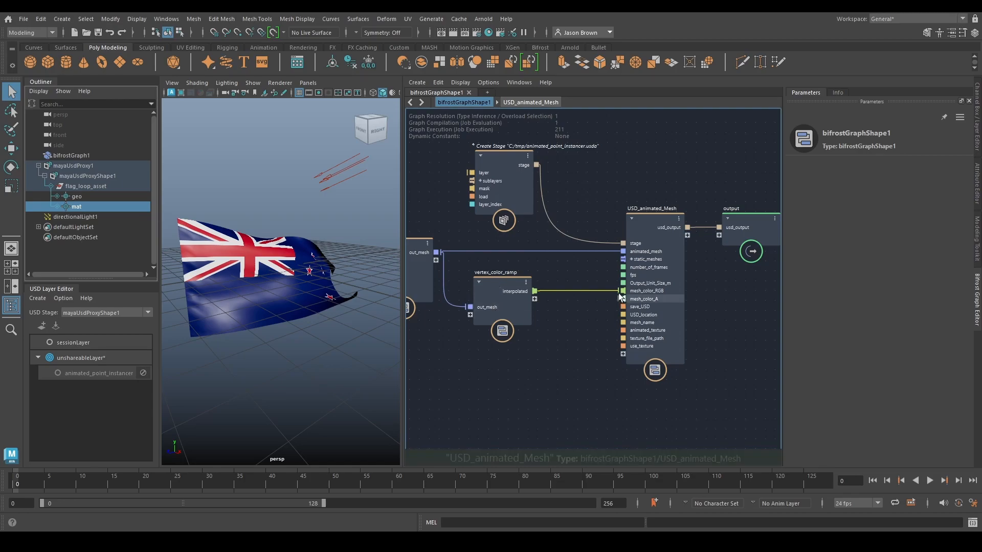
{"action": "left_click", "coordinate": [647, 253]}
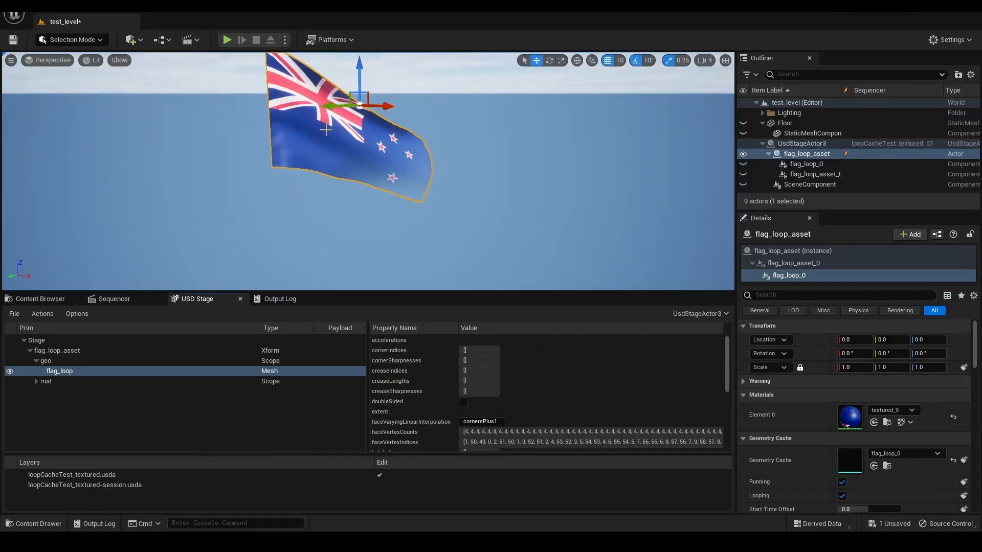
Step: Switch to Unreal Editor and assign the USD_import material to Element 0 of the flag_loop_0 component
{"action": "left_click", "coordinate": [56, 298]}
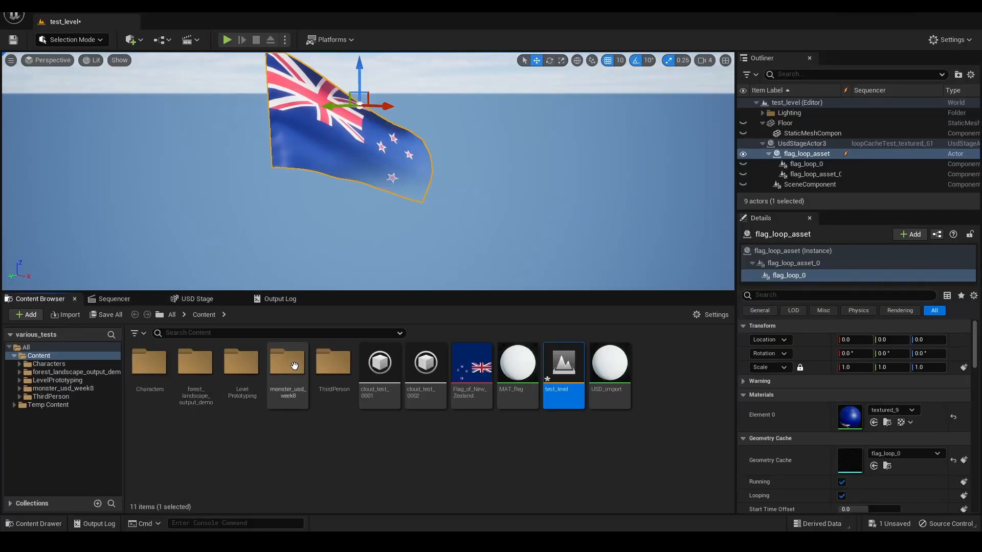
{"action": "left_click", "coordinate": [605, 370]}
{"action": "left_click_drag", "start_coordinate": [739, 384], "coordinate": [869, 413]}
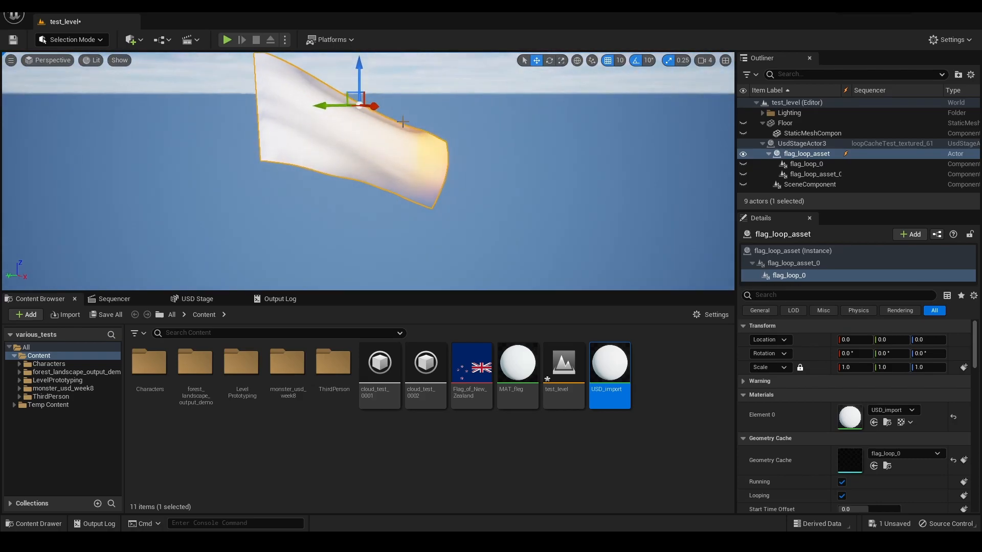
Step: Raise the flag along its Z axis, then undo the moves and the USD_import material assignment
{"action": "left_click_drag", "start_coordinate": [357, 69], "coordinate": [356, 56]}
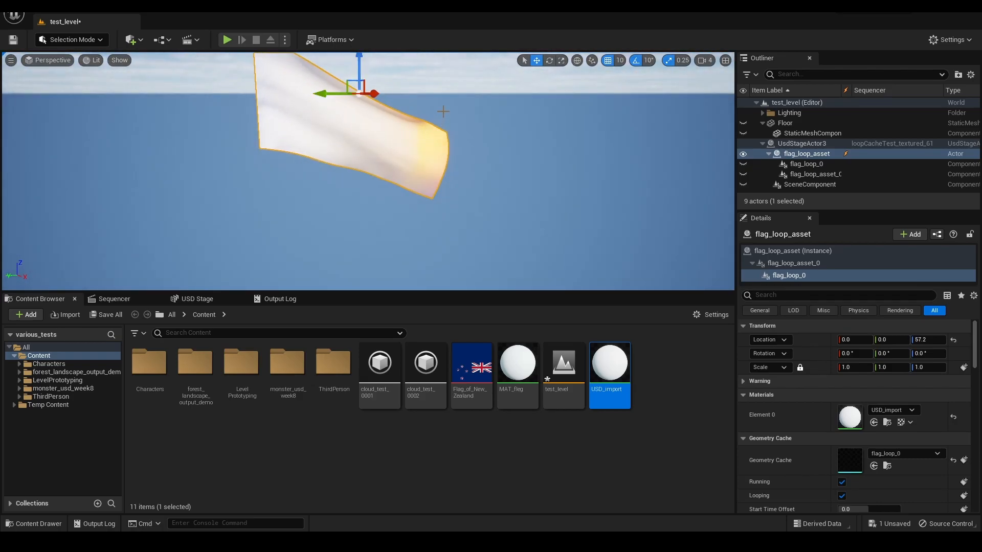
{"action": "middle_click_drag", "start_coordinate": [387, 84], "coordinate": [384, 30]}
{"action": "left_click_drag", "start_coordinate": [364, 110], "coordinate": [364, 65]}
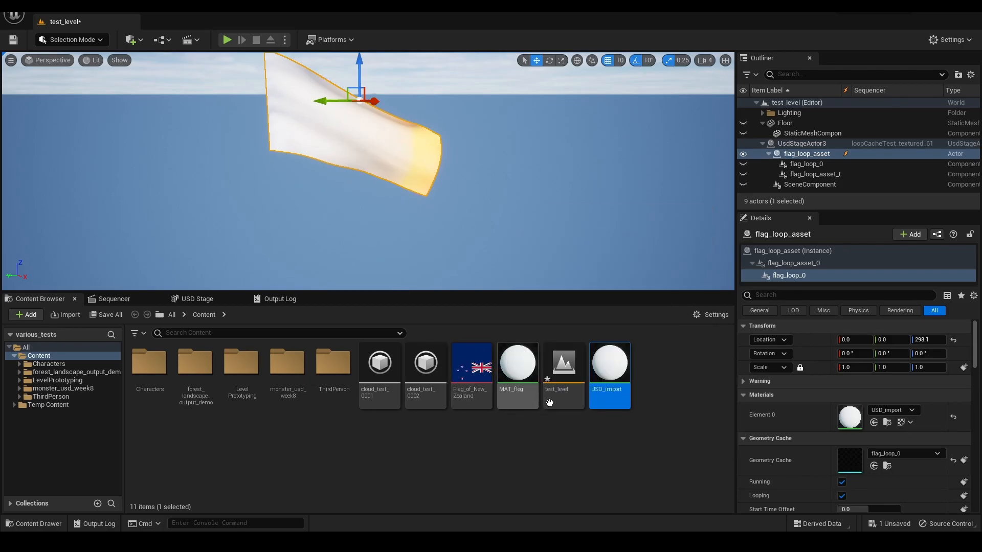
{"action": "key", "text": "ctrl+z"}
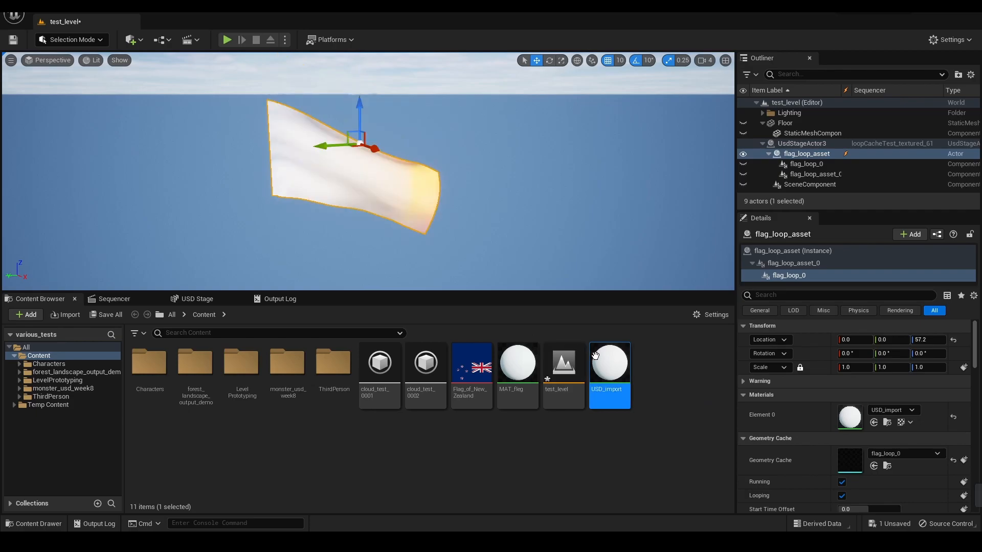
{"action": "key", "text": "ctrl+z"}
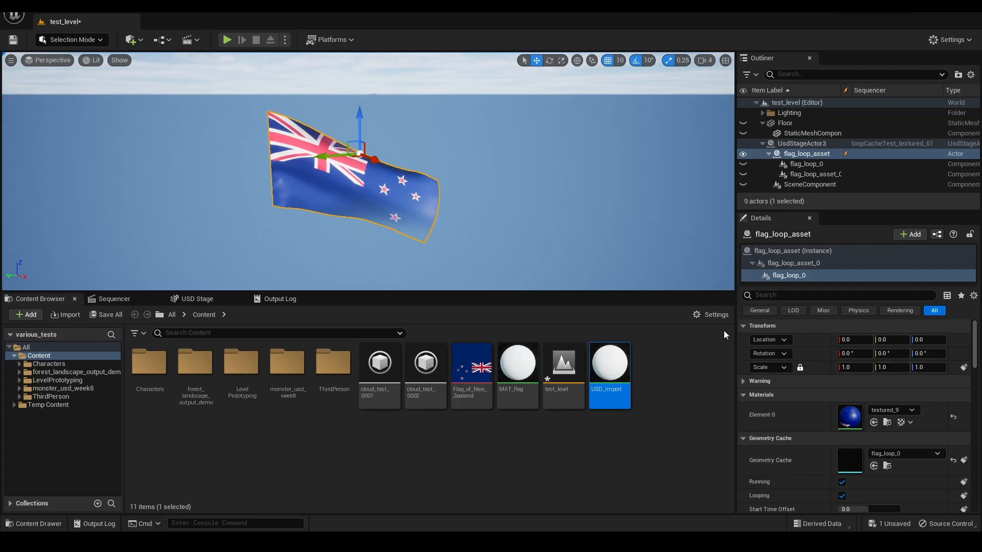
{"action": "mouse_move", "coordinate": [622, 362]}
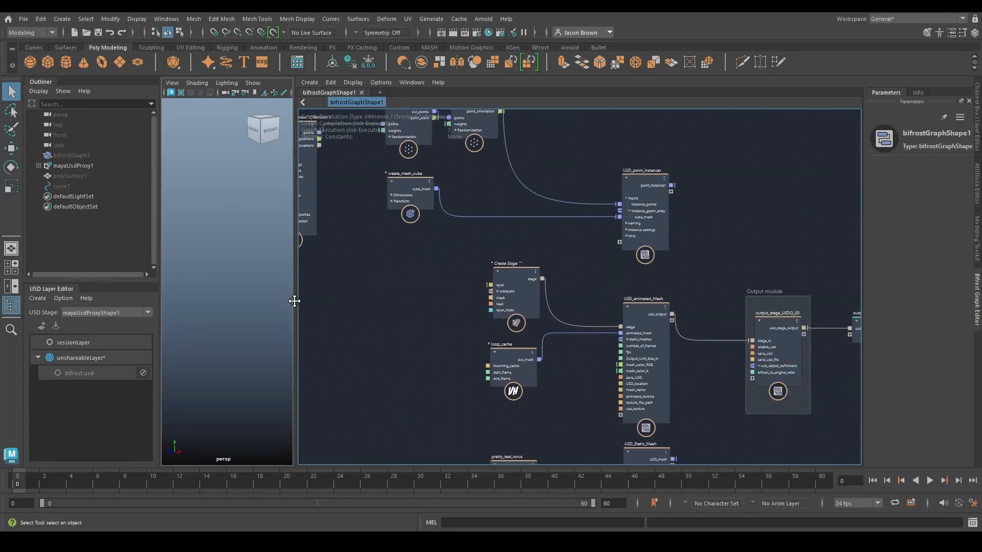
Step: Switch to Maya and review the USD_animated_Mesh, USD_Static_Mesh, pretty_test_torus and USD_Curve nodes in the Bifrost graph
{"action": "scroll", "coordinate": [618, 387], "scroll_direction": "up", "scroll_amount": 5}
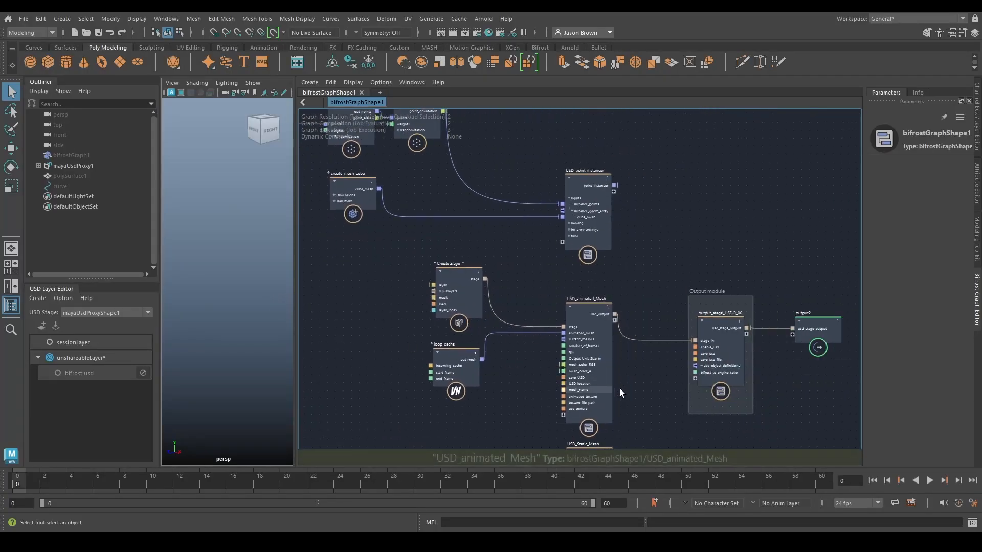
{"action": "left_click", "coordinate": [597, 340]}
{"action": "middle_click_drag", "start_coordinate": [651, 372], "coordinate": [631, 286]}
{"action": "left_click", "coordinate": [586, 323]}
{"action": "middle_click_drag", "start_coordinate": [585, 308], "coordinate": [596, 292]}
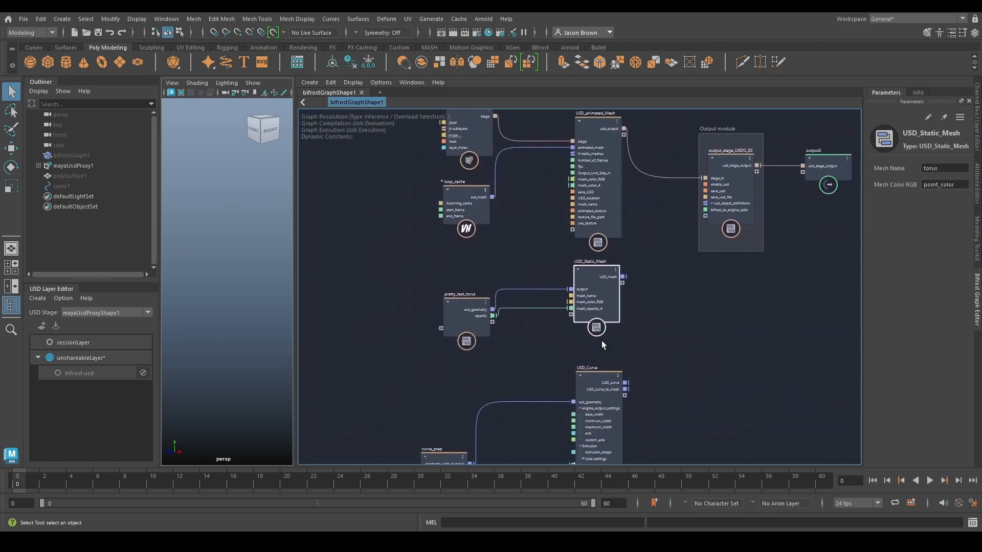
{"action": "left_click", "coordinate": [472, 312]}
{"action": "middle_click_drag", "start_coordinate": [542, 336], "coordinate": [525, 261]}
{"action": "left_click", "coordinate": [572, 326]}
Step: Move the curveShape1 and curve_prep nodes up so they sit level with the top of the USD_Curve node
{"action": "middle_click_drag", "start_coordinate": [510, 352], "coordinate": [574, 329]}
{"action": "left_click_drag", "start_coordinate": [418, 387], "coordinate": [417, 299]}
{"action": "left_click_drag", "start_coordinate": [488, 372], "coordinate": [496, 284]}
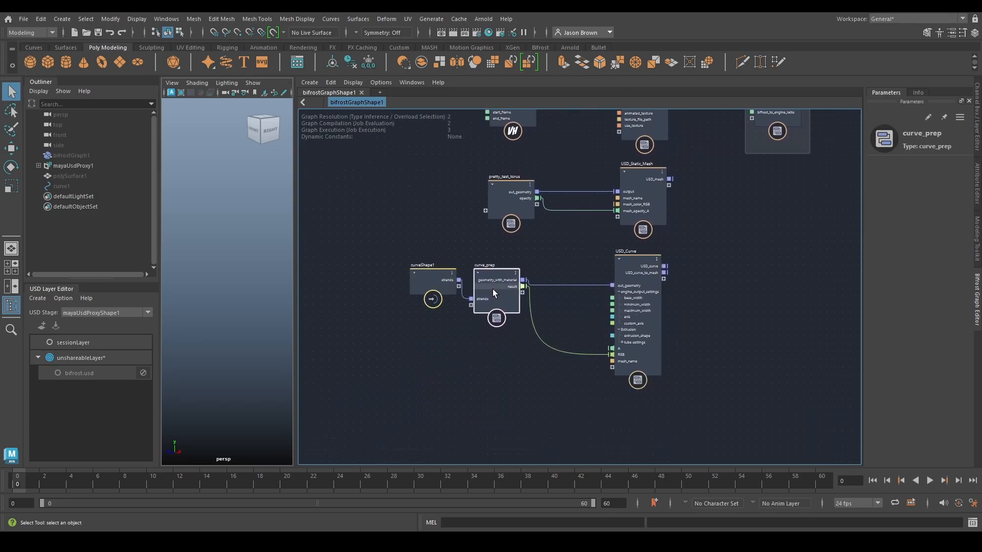
Step: Move the Create Stage node farther from USD_animated_Mesh, and show the parameters of the USD_animated_Mesh node
{"action": "middle_click_drag", "start_coordinate": [651, 238], "coordinate": [598, 370]}
{"action": "middle_click_drag", "start_coordinate": [711, 286], "coordinate": [631, 369]}
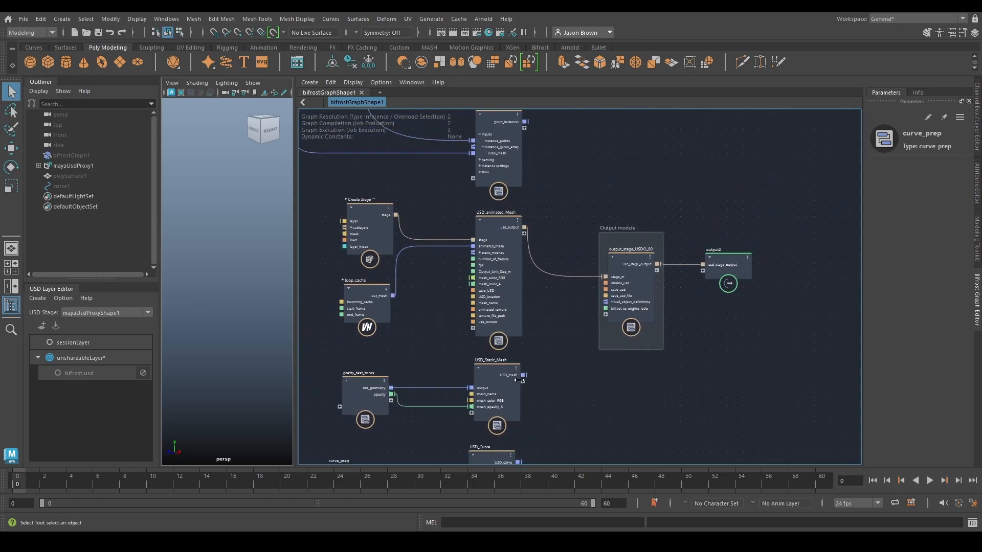
{"action": "left_click_drag", "start_coordinate": [351, 213], "coordinate": [303, 214]}
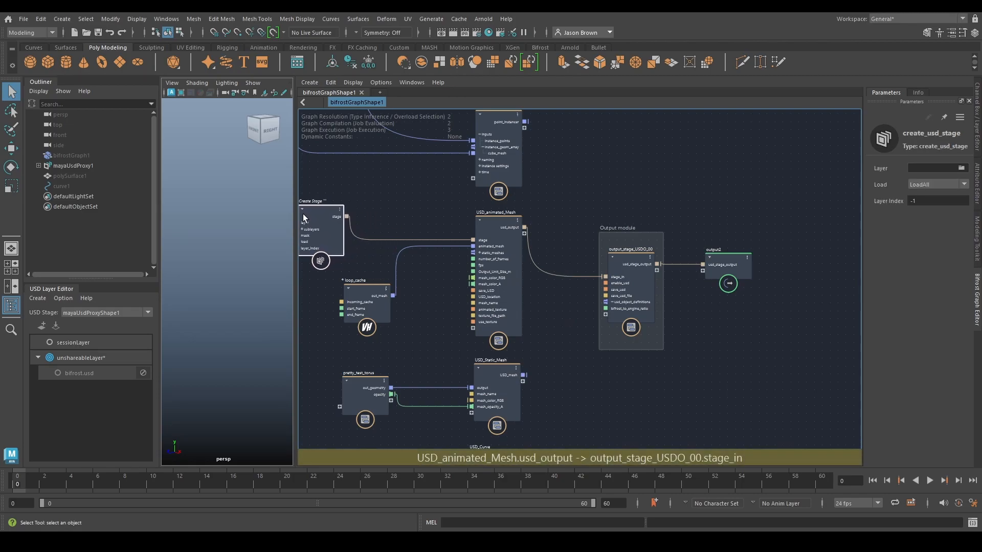
{"action": "middle_click_drag", "start_coordinate": [440, 305], "coordinate": [484, 322]}
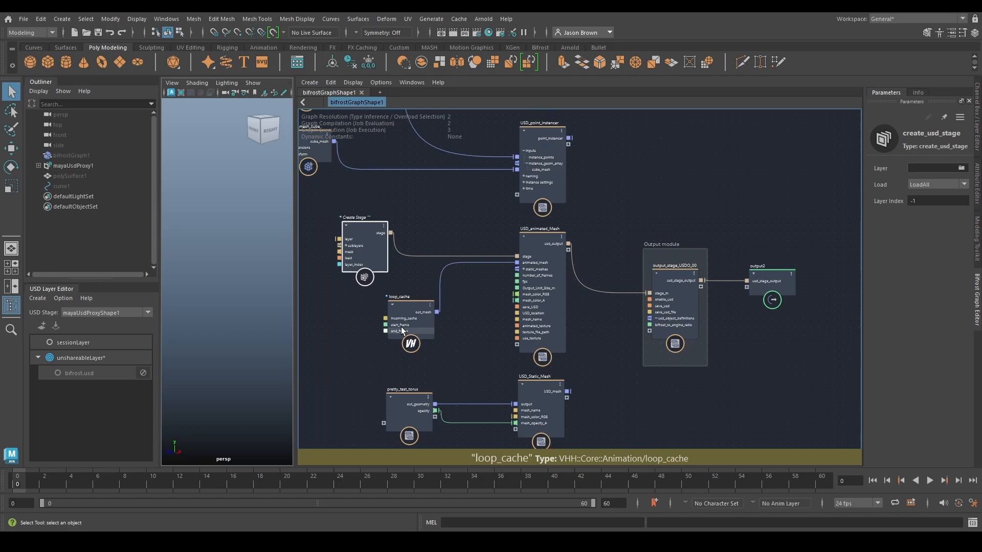
{"action": "left_click", "coordinate": [402, 330]}
{"action": "middle_click_drag", "start_coordinate": [506, 242], "coordinate": [550, 248]}
{"action": "left_click_drag", "start_coordinate": [601, 250], "coordinate": [601, 251]}
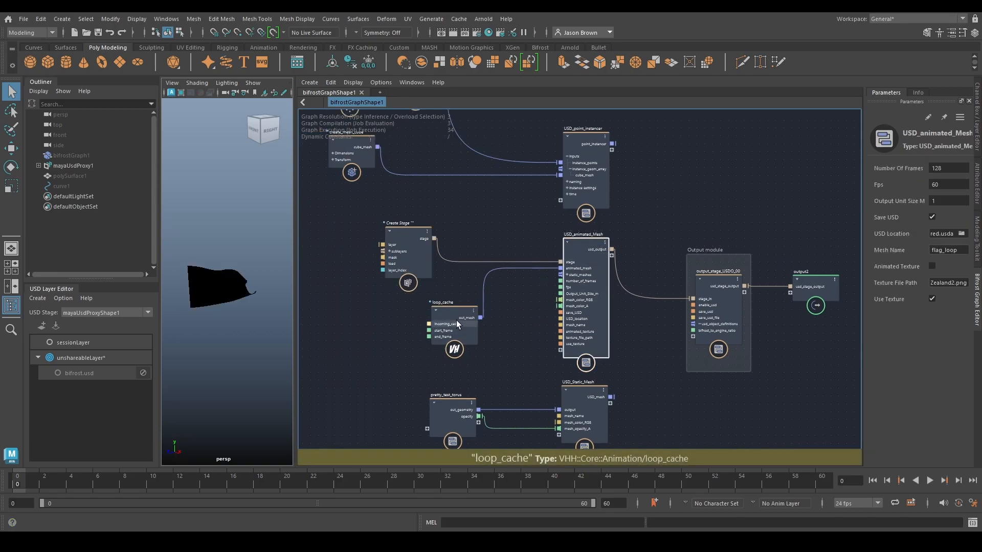
Step: Connect USD_point_instancer's point_instancer output to the usd_object_definitions input of output_stage_USDO_00
{"action": "middle_click_drag", "start_coordinate": [634, 165], "coordinate": [624, 227]}
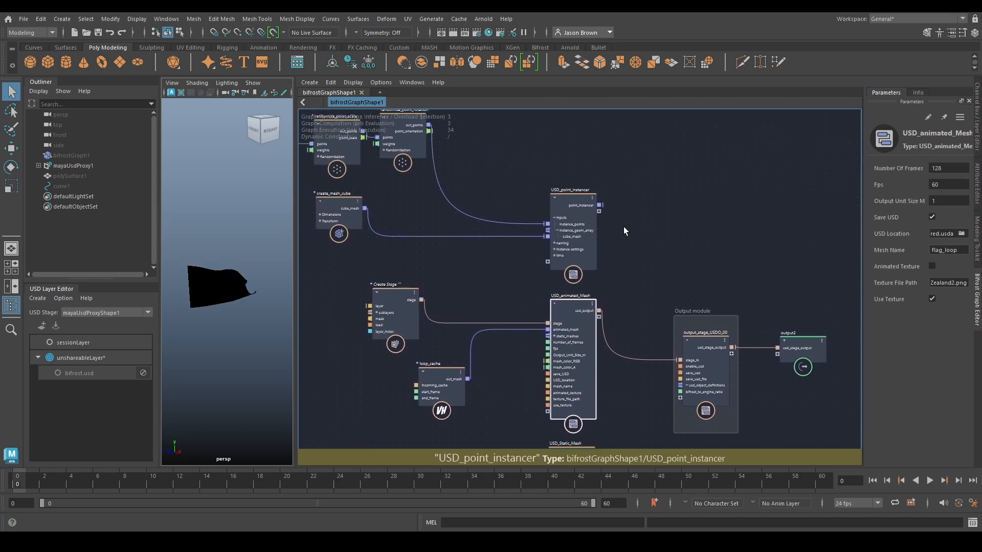
{"action": "left_click", "coordinate": [551, 251]}
{"action": "middle_click_drag", "start_coordinate": [551, 250], "coordinate": [523, 287]}
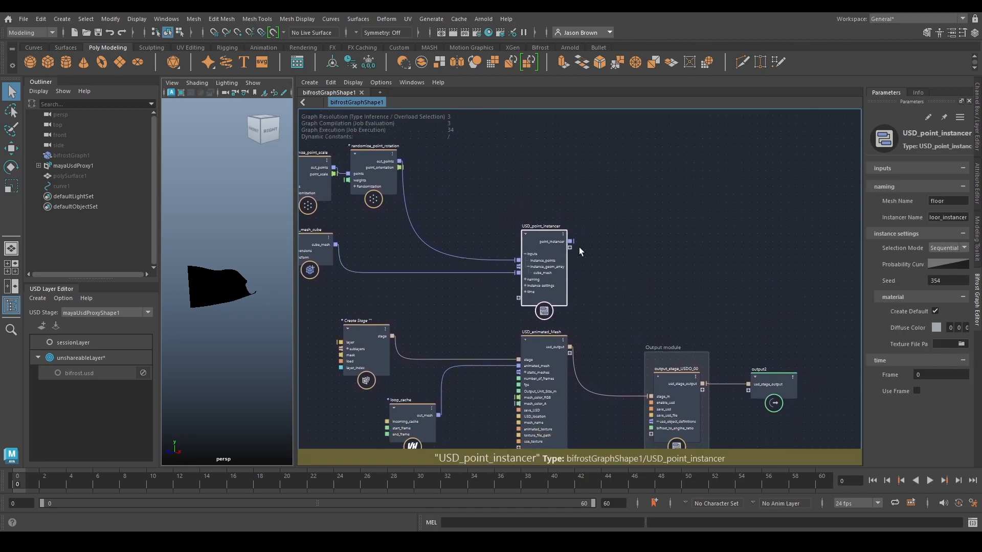
{"action": "left_click_drag", "start_coordinate": [572, 245], "coordinate": [695, 311]}
{"action": "scroll", "coordinate": [632, 322], "scroll_direction": "up", "scroll_amount": 2}
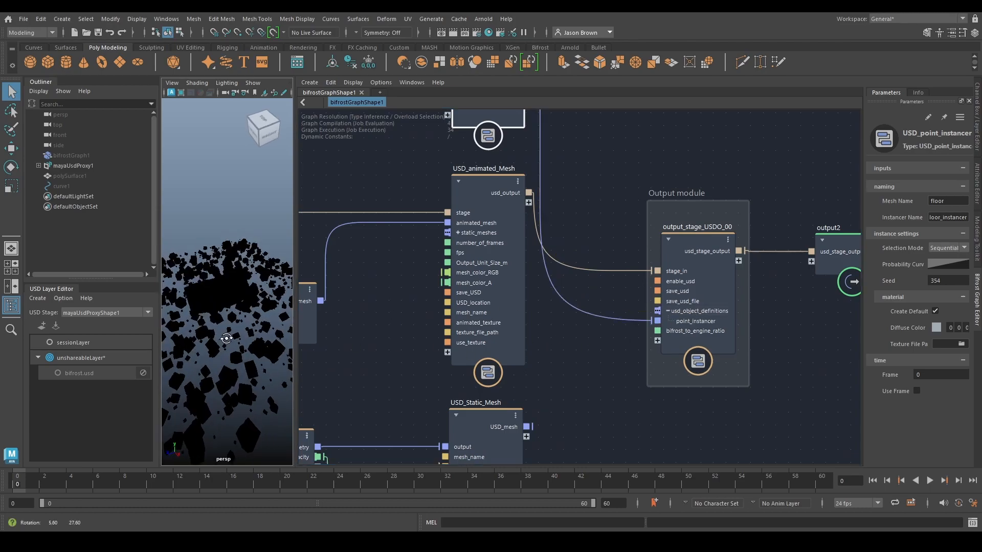
Step: Adjust the viewport lighting so the flag and cubes display shaded, and widen the viewport beside the graph
{"action": "left_click", "coordinate": [226, 83]}
{"action": "left_click", "coordinate": [226, 82]}
{"action": "left_click", "coordinate": [226, 83]}
{"action": "left_click", "coordinate": [245, 101]}
{"action": "left_click_drag", "start_coordinate": [264, 270], "coordinate": [424, 240], "text": "alt"}
{"action": "middle_click_drag", "start_coordinate": [753, 221], "coordinate": [757, 245]}
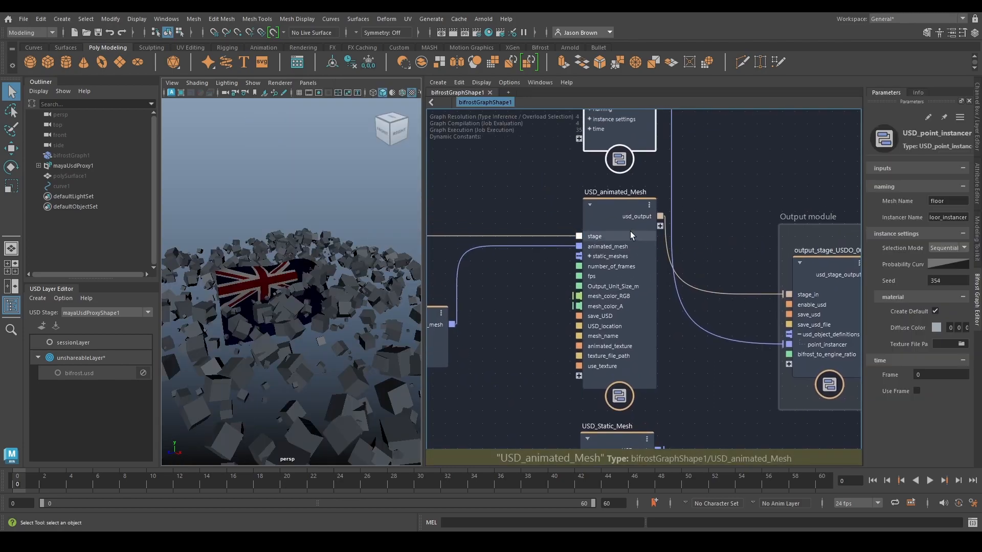
Step: Disconnect loop_cache's out_mesh from USD_animated_Mesh's animated_mesh input and view the remaining cubes
{"action": "left_click", "coordinate": [563, 247]}
{"action": "left_click_drag", "start_coordinate": [564, 245], "coordinate": [524, 347]}
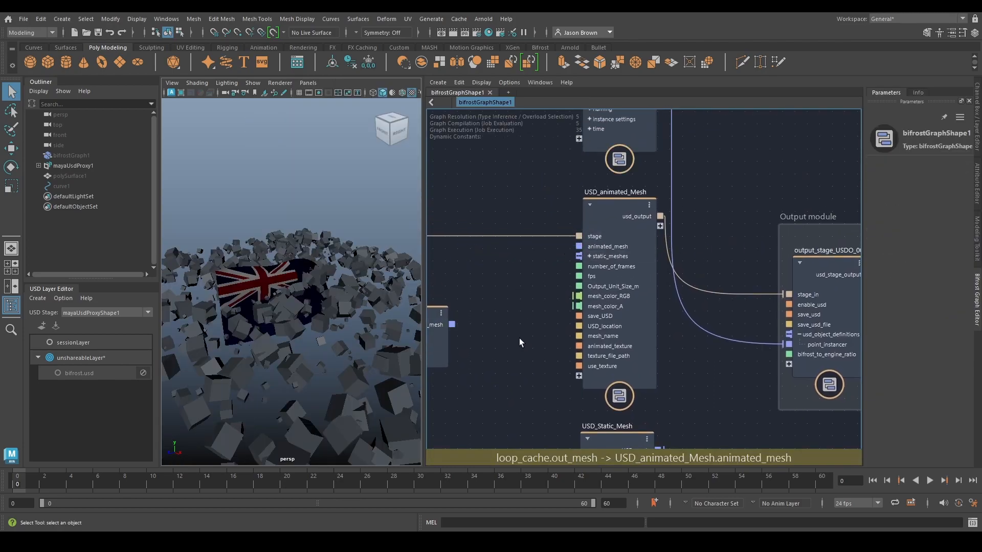
{"action": "left_click_drag", "start_coordinate": [328, 256], "coordinate": [278, 318], "text": "alt"}
{"action": "right_click_drag", "start_coordinate": [278, 317], "coordinate": [261, 292], "text": "alt"}
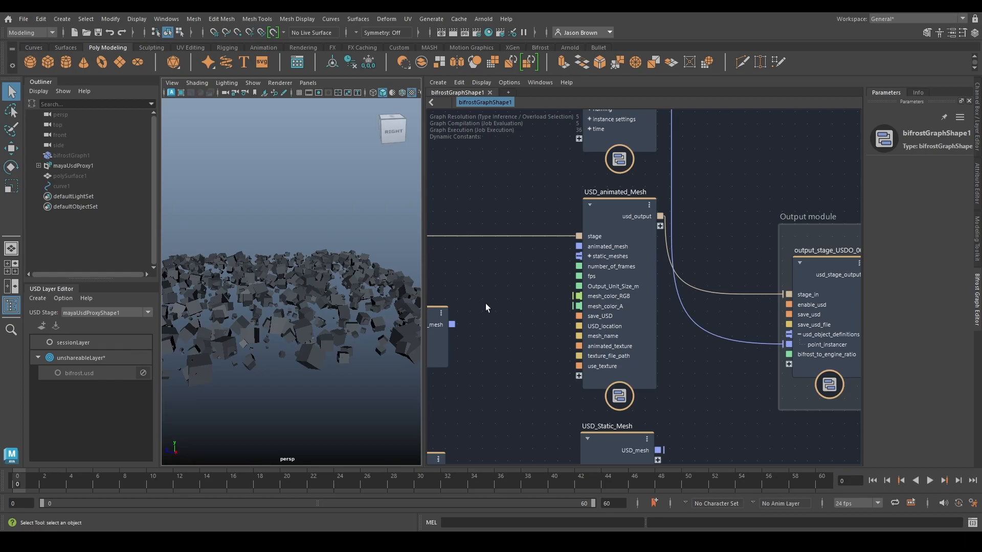
Step: Connect USD_Static_Mesh's USD_mesh output to output_stage_USDO_00's point_instancer port, replacing the point instancer connection
{"action": "middle_click_drag", "start_coordinate": [746, 324], "coordinate": [656, 281]}
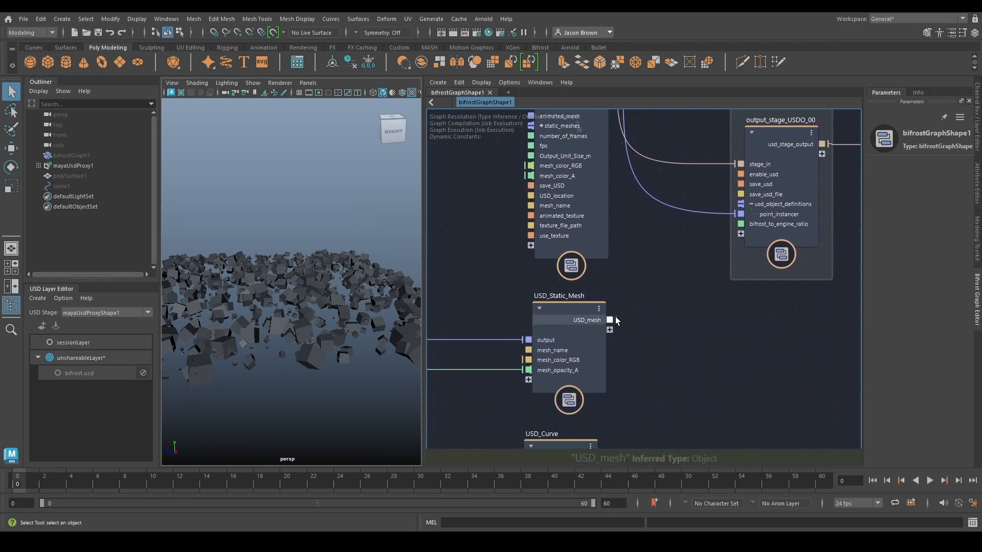
{"action": "left_click_drag", "start_coordinate": [611, 320], "coordinate": [740, 215]}
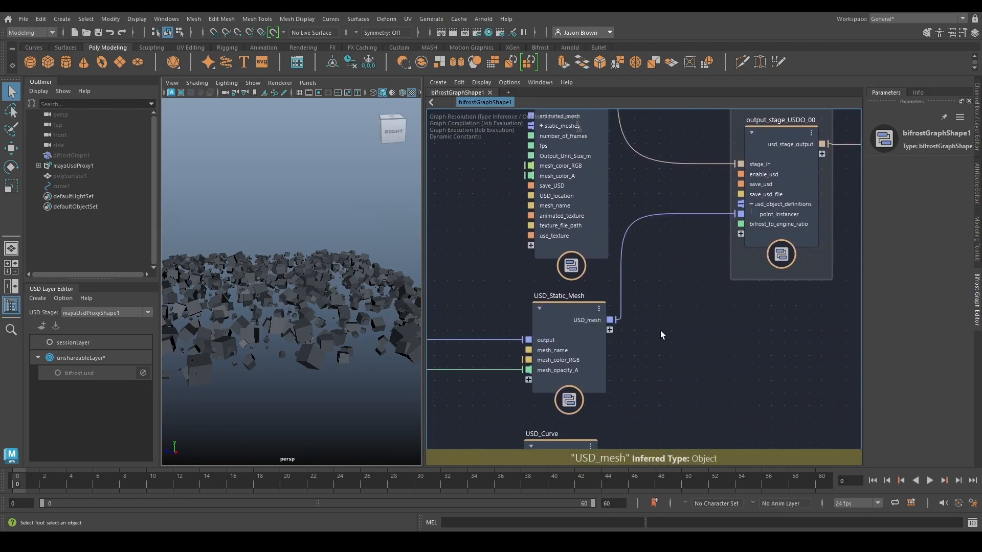
{"action": "left_click_drag", "start_coordinate": [305, 298], "coordinate": [281, 280], "text": "alt"}
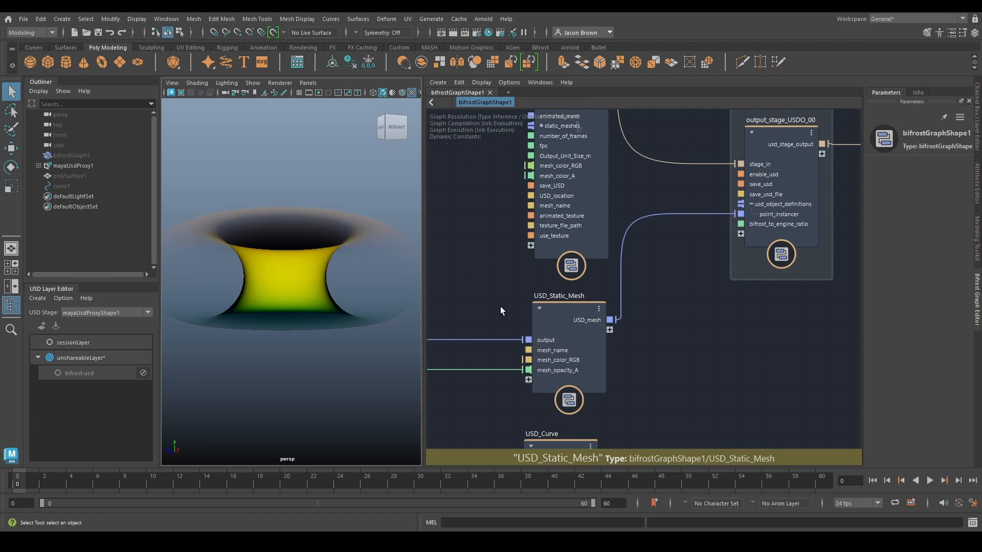
Step: Inspect the torus in wireframe and shaded display, and examine USD_Static_Mesh's Mesh Color RGB property name
{"action": "middle_click_drag", "start_coordinate": [501, 305], "coordinate": [643, 278]}
{"action": "mouse_move", "coordinate": [235, 281]}
{"action": "left_mouse_down", "text": "alt"}
{"action": "mouse_move", "coordinate": [281, 298]}
{"action": "mouse_move", "coordinate": [340, 355]}
{"action": "mouse_move", "coordinate": [264, 316]}
{"action": "mouse_move", "coordinate": [287, 225]}
{"action": "mouse_move", "coordinate": [286, 278]}
{"action": "mouse_move", "coordinate": [301, 247]}
{"action": "mouse_move", "coordinate": [296, 265]}
{"action": "mouse_move", "coordinate": [358, 243]}
{"action": "mouse_move", "coordinate": [466, 252]}
{"action": "mouse_move", "coordinate": [348, 212]}
{"action": "mouse_move", "coordinate": [305, 234]}
{"action": "mouse_move", "coordinate": [317, 213]}
{"action": "mouse_move", "coordinate": [378, 225]}
{"action": "mouse_move", "coordinate": [328, 256]}
{"action": "mouse_move", "coordinate": [263, 329]}
{"action": "mouse_move", "coordinate": [287, 266]}
{"action": "mouse_move", "coordinate": [286, 224]}
{"action": "mouse_move", "coordinate": [282, 237]}
{"action": "left_mouse_up", "text": "alt"}
{"action": "key", "text": "4"}
{"action": "key", "text": "5"}
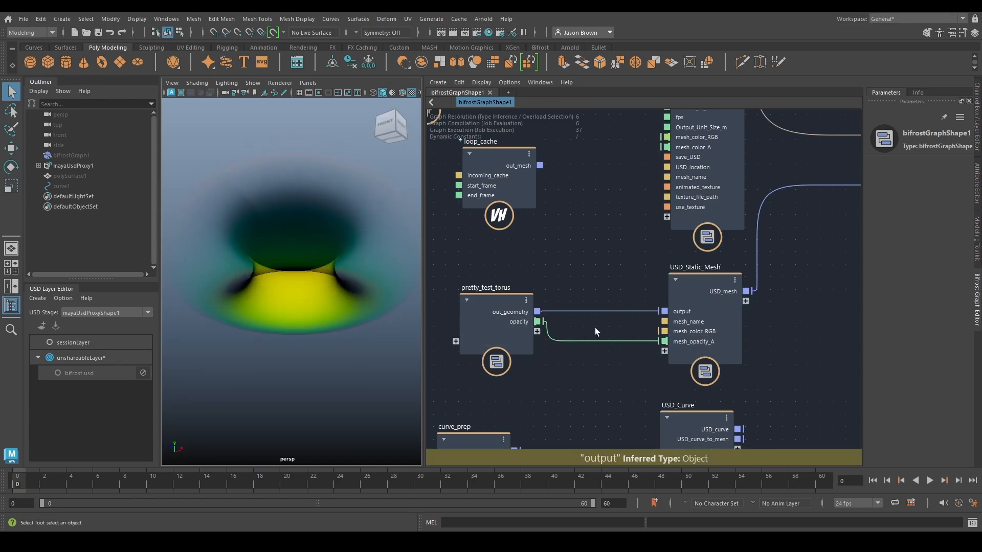
{"action": "scroll", "coordinate": [741, 323], "scroll_direction": "down", "scroll_amount": 1}
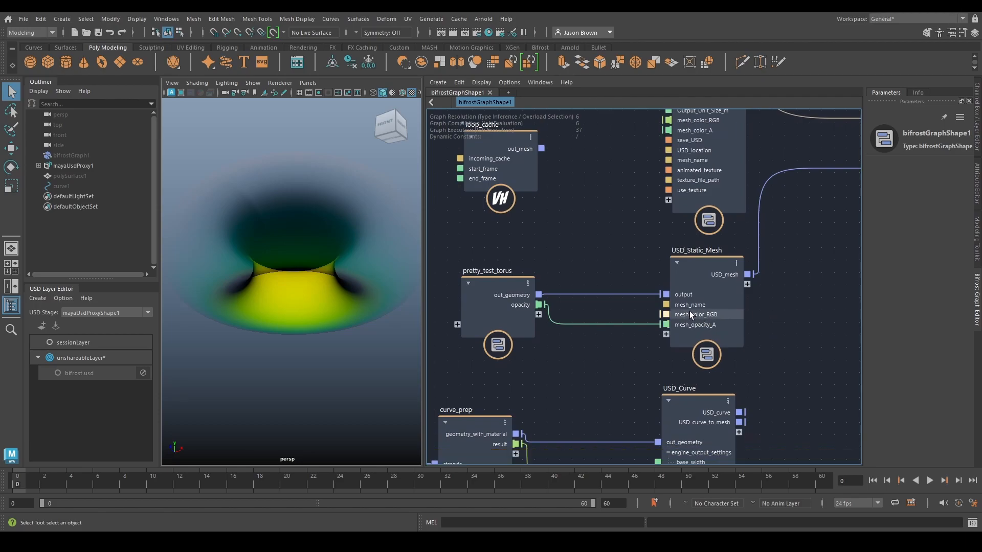
{"action": "left_click", "coordinate": [694, 270]}
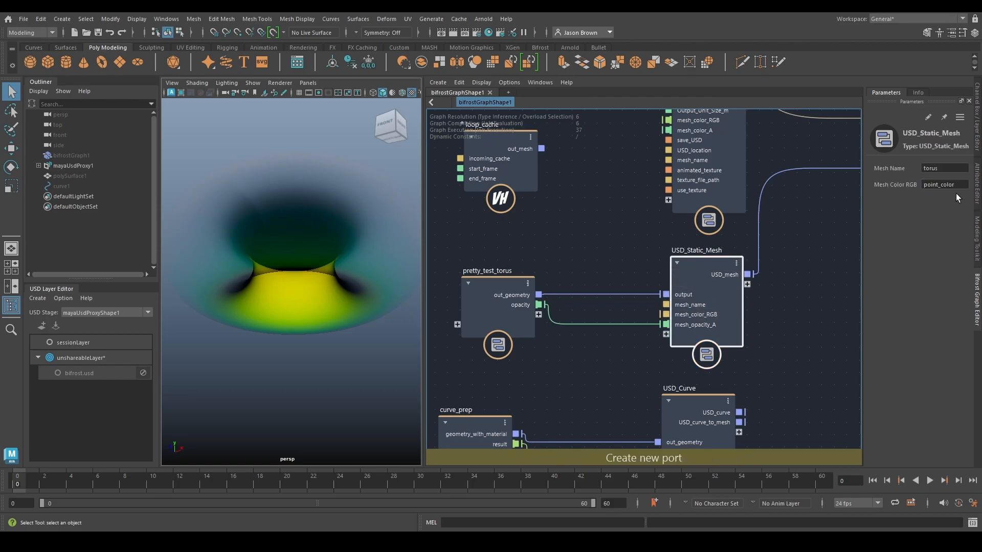
{"action": "double_click", "coordinate": [944, 185]}
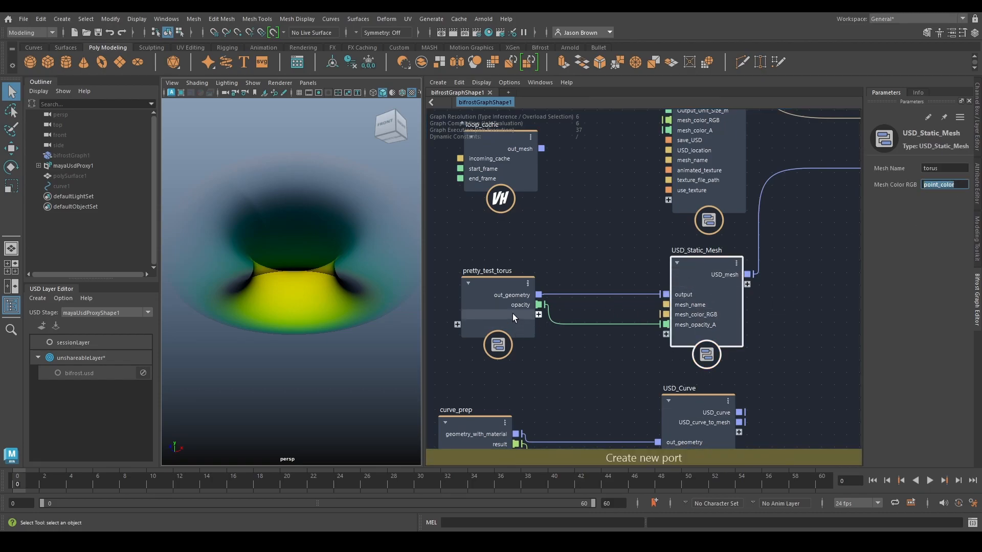
Step: Inspect the geometry properties on the connection from pretty_test_torus to USD_Static_Mesh, comparing them with the Mesh Color RGB name
{"action": "left_click", "coordinate": [576, 299]}
{"action": "mouse_move", "coordinate": [606, 297]}
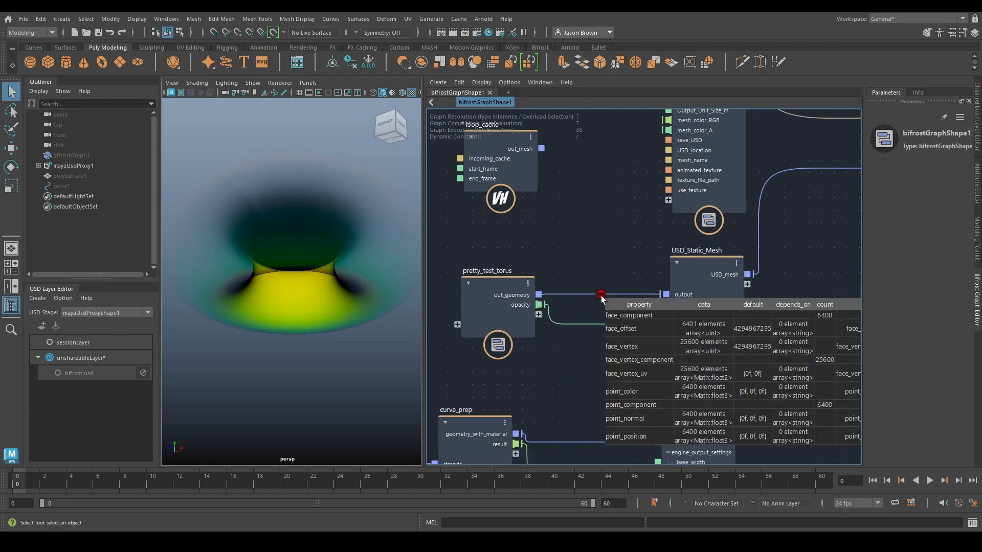
{"action": "left_click", "coordinate": [590, 335]}
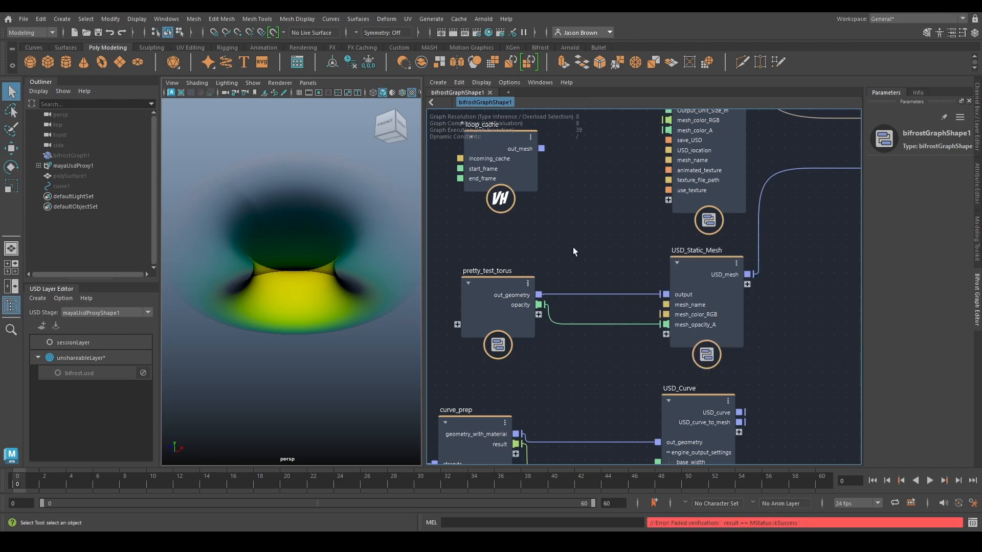
{"action": "left_click", "coordinate": [689, 316]}
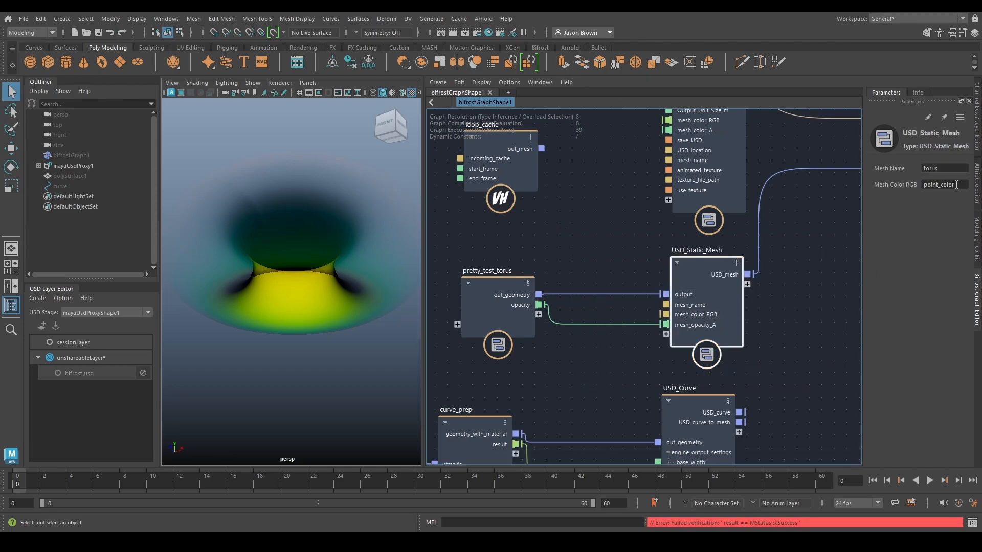
Step: Examine the torus's vertex colours and opacity from above, below and the side
{"action": "left_click_drag", "start_coordinate": [318, 232], "coordinate": [317, 266], "text": "alt"}
{"action": "left_click_drag", "start_coordinate": [317, 266], "coordinate": [320, 289], "text": "alt"}
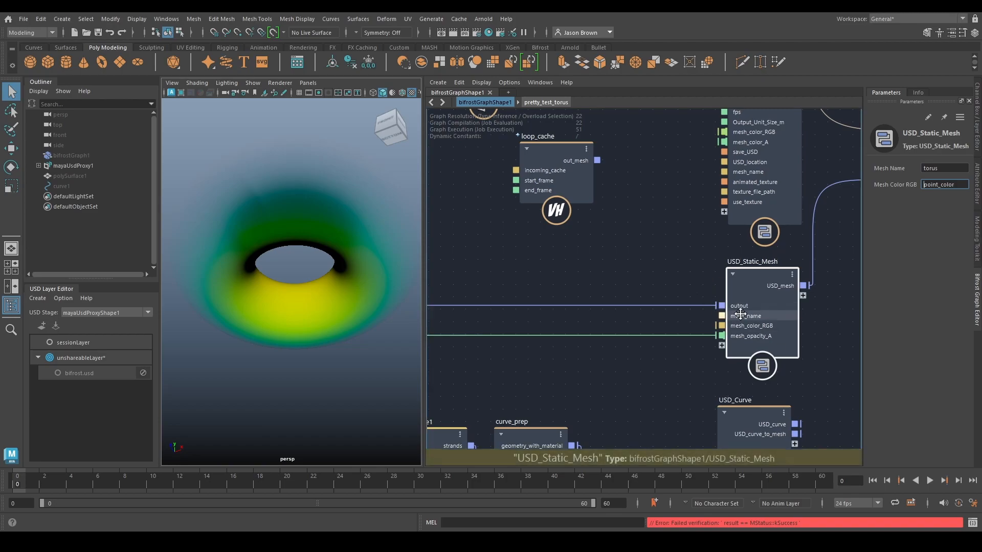
{"action": "middle_click_drag", "start_coordinate": [746, 312], "coordinate": [625, 346], "text": "alt"}
{"action": "left_click_drag", "start_coordinate": [255, 289], "coordinate": [285, 333], "text": "alt"}
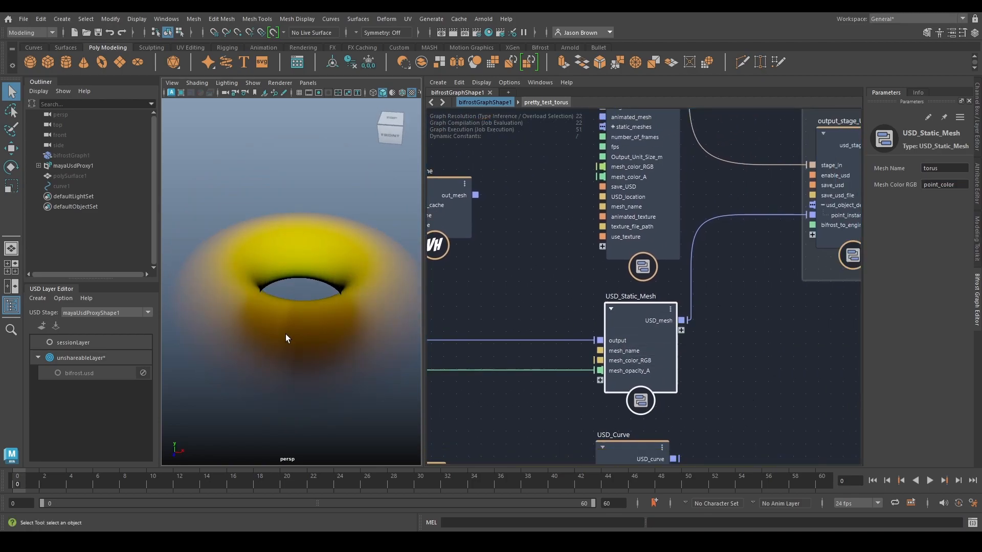
{"action": "left_click", "coordinate": [285, 334]}
{"action": "left_click_drag", "start_coordinate": [262, 275], "coordinate": [263, 322], "text": "alt"}
{"action": "left_click", "coordinate": [294, 170]}
{"action": "left_click_drag", "start_coordinate": [288, 286], "coordinate": [291, 319], "text": "alt"}
{"action": "left_click_drag", "start_coordinate": [301, 363], "coordinate": [265, 312], "text": "alt"}
{"action": "right_click_drag", "start_coordinate": [265, 312], "coordinate": [353, 340], "text": "alt"}
{"action": "left_click_drag", "start_coordinate": [302, 288], "coordinate": [288, 284], "text": "alt"}
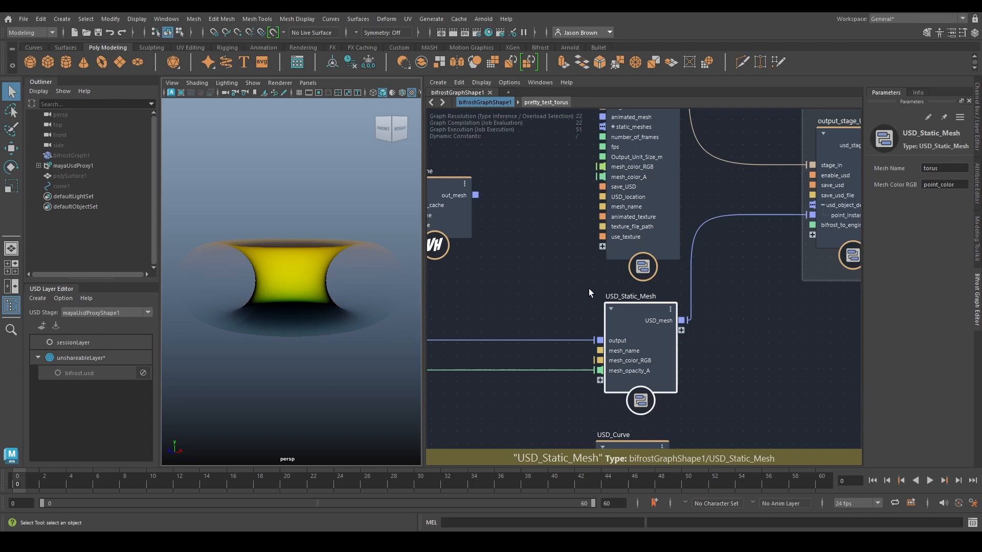
Step: Select the USD_Curve node to show its parameters and collapse its Extrusion port group
{"action": "middle_click_drag", "start_coordinate": [714, 131], "coordinate": [641, 120]}
{"action": "left_click", "coordinate": [607, 260]}
{"action": "middle_click_drag", "start_coordinate": [636, 434], "coordinate": [659, 219]}
{"action": "left_click_drag", "start_coordinate": [555, 215], "coordinate": [564, 210]}
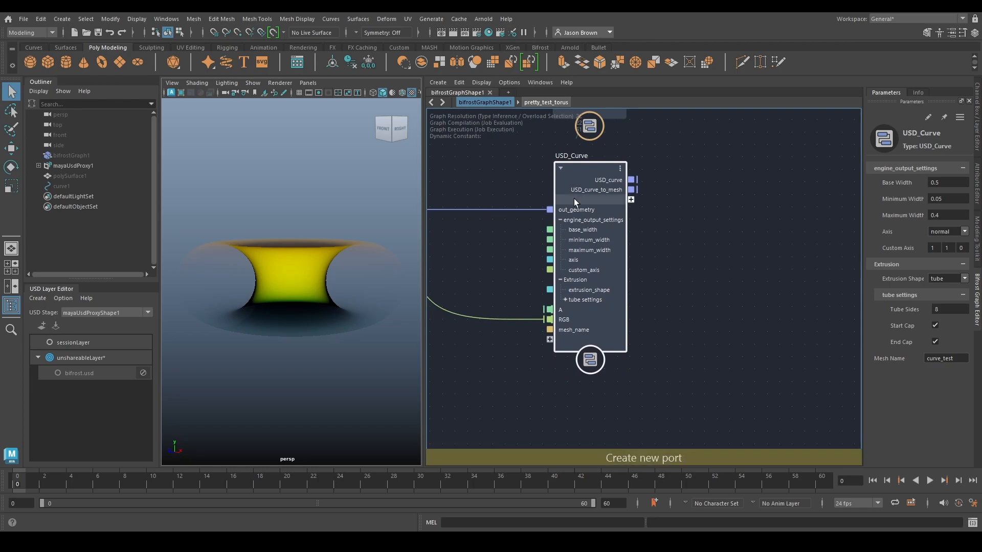
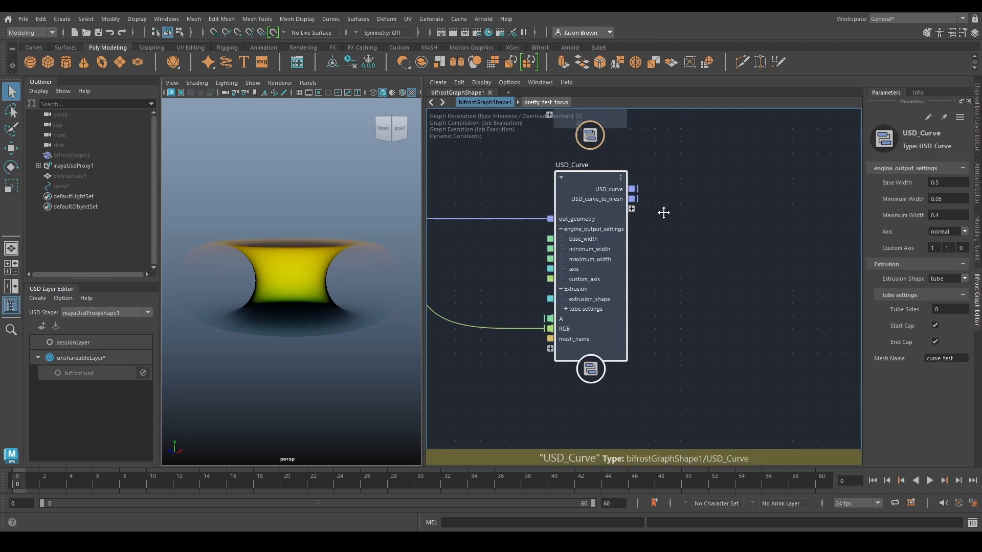
{"action": "middle_click_drag", "start_coordinate": [665, 206], "coordinate": [651, 254]}
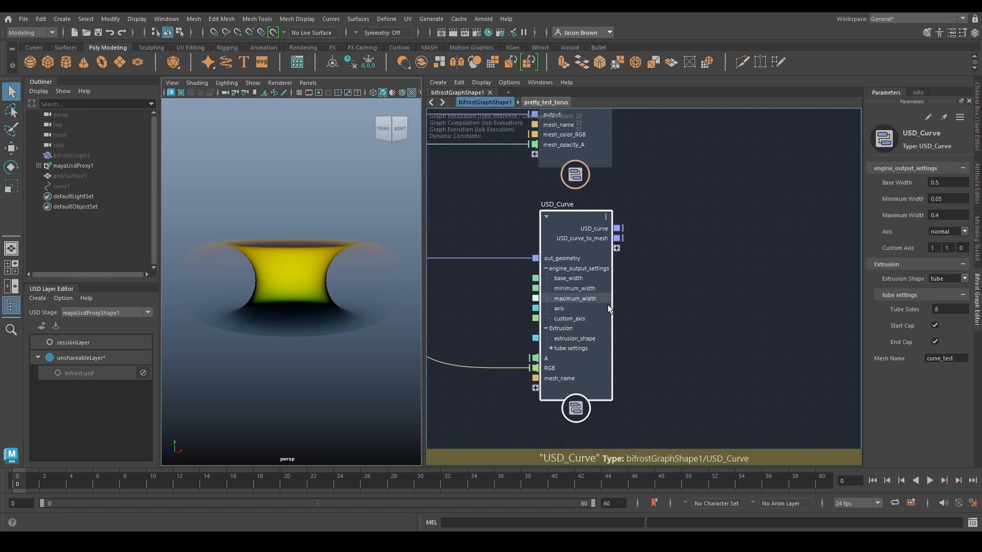
{"action": "left_click", "coordinate": [546, 328]}
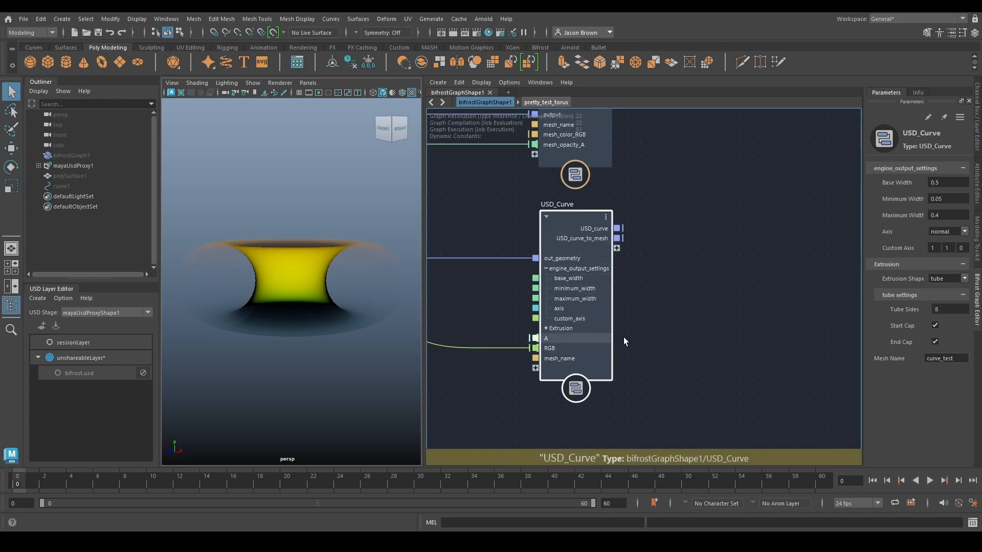
Step: Examine the networks inside USD_Curve and its nested curve_to_mesh compound, and return to the top-level graph
{"action": "middle_click_drag", "start_coordinate": [659, 293], "coordinate": [657, 309]}
{"action": "double_click", "coordinate": [565, 238]}
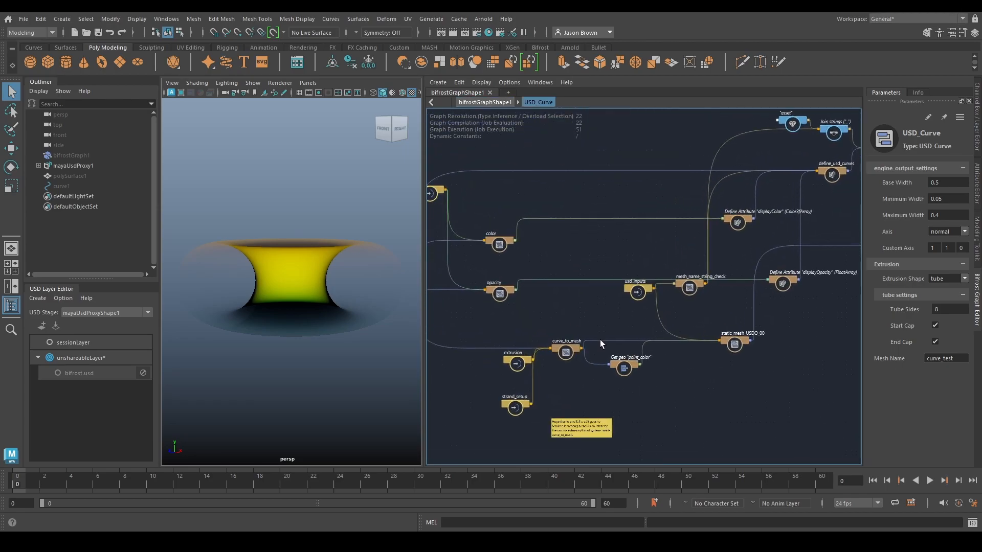
{"action": "scroll", "coordinate": [614, 269], "scroll_direction": "up", "scroll_amount": 3}
{"action": "scroll", "coordinate": [565, 283], "scroll_direction": "up", "scroll_amount": 2}
{"action": "middle_click_drag", "start_coordinate": [491, 349], "coordinate": [624, 322]}
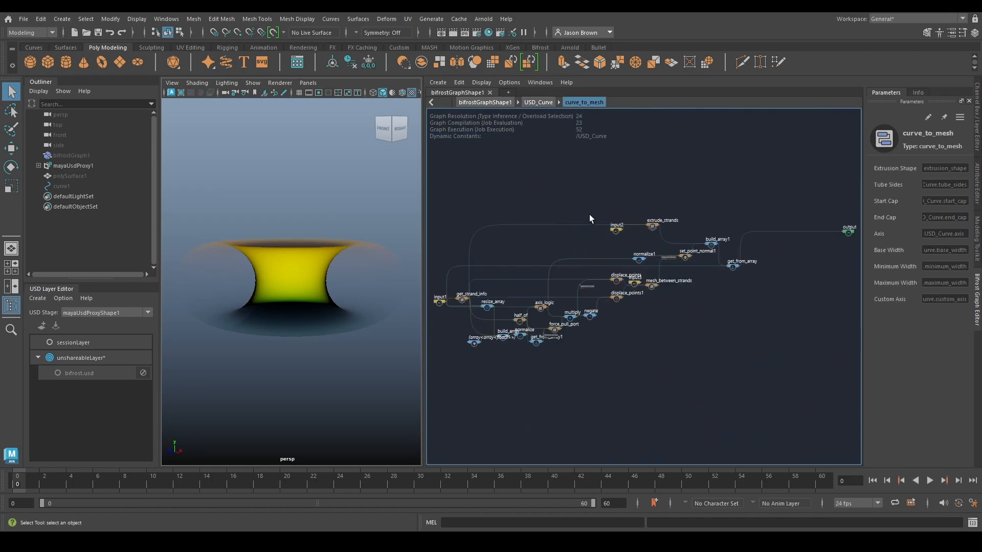
{"action": "scroll", "coordinate": [496, 305], "scroll_direction": "up", "scroll_amount": 5}
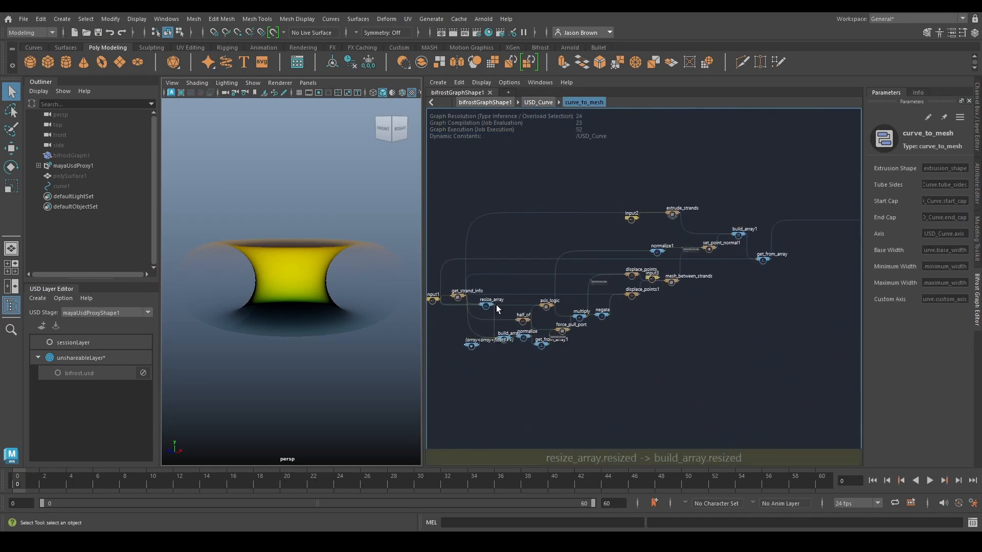
{"action": "scroll", "coordinate": [522, 332], "scroll_direction": "up", "scroll_amount": 5}
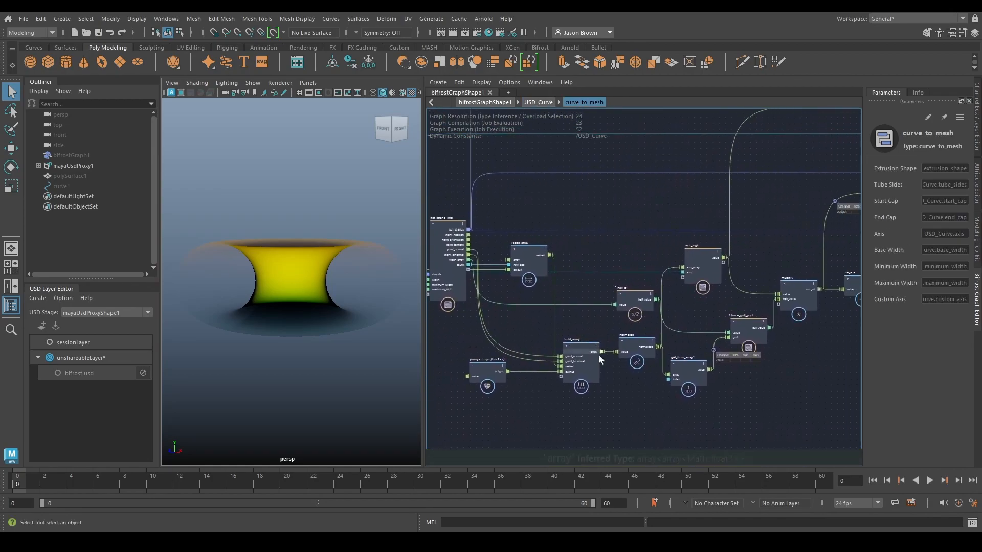
{"action": "middle_click_drag", "start_coordinate": [746, 389], "coordinate": [621, 287]}
{"action": "middle_click_drag", "start_coordinate": [807, 185], "coordinate": [490, 292]}
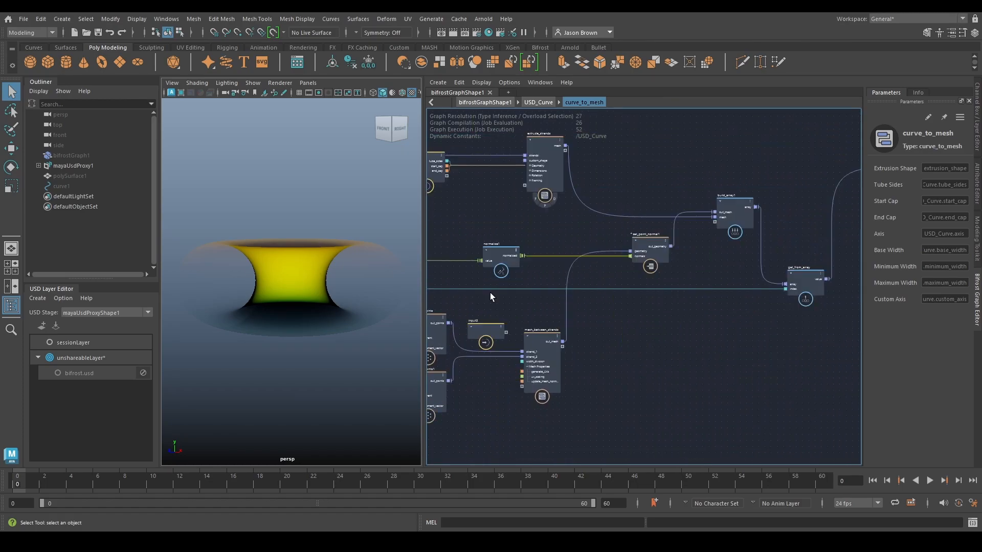
{"action": "middle_click_drag", "start_coordinate": [502, 388], "coordinate": [801, 338]}
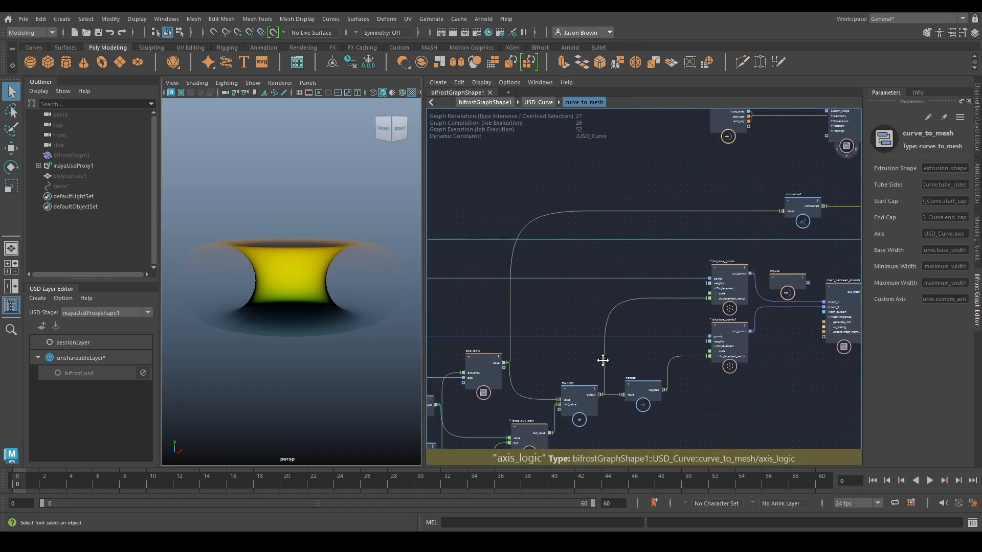
{"action": "scroll", "coordinate": [599, 353], "scroll_direction": "up", "scroll_amount": 1}
{"action": "key", "text": "u"}
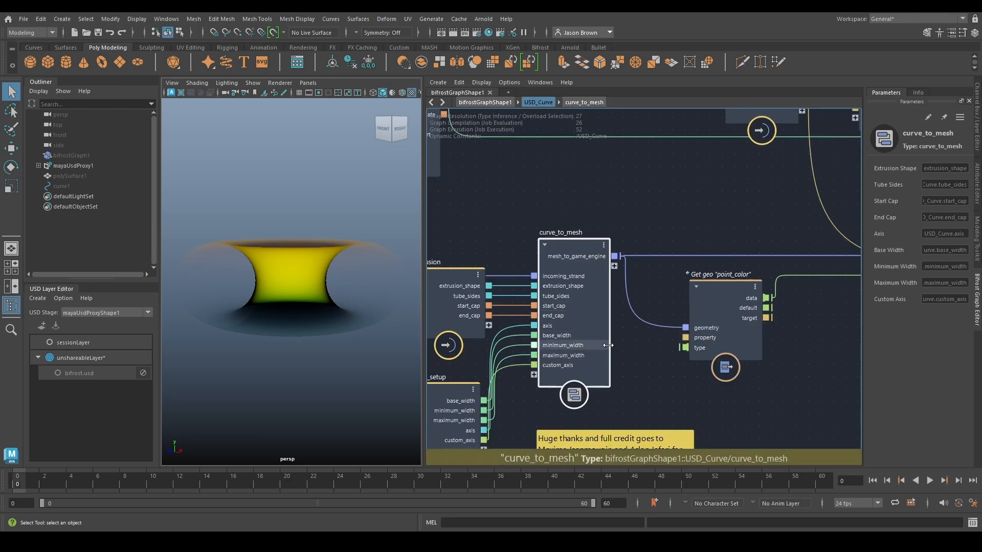
{"action": "key", "text": "u"}
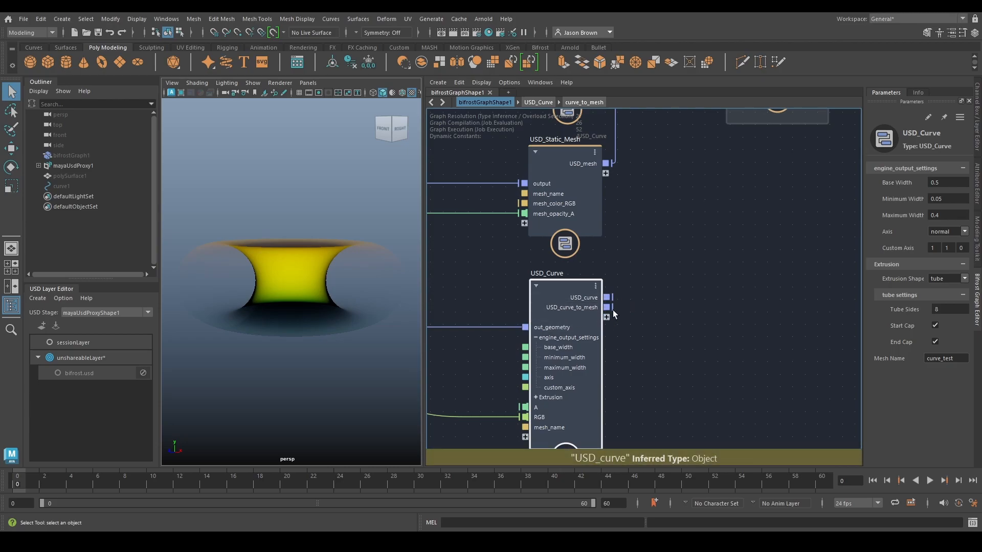
Step: Connect USD_Curve's USD_curve_to_mesh output to output_stage_USDO_00's point_instancer port, replacing the static mesh connection, and frame the curve mesh
{"action": "left_click_drag", "start_coordinate": [608, 306], "coordinate": [671, 254]}
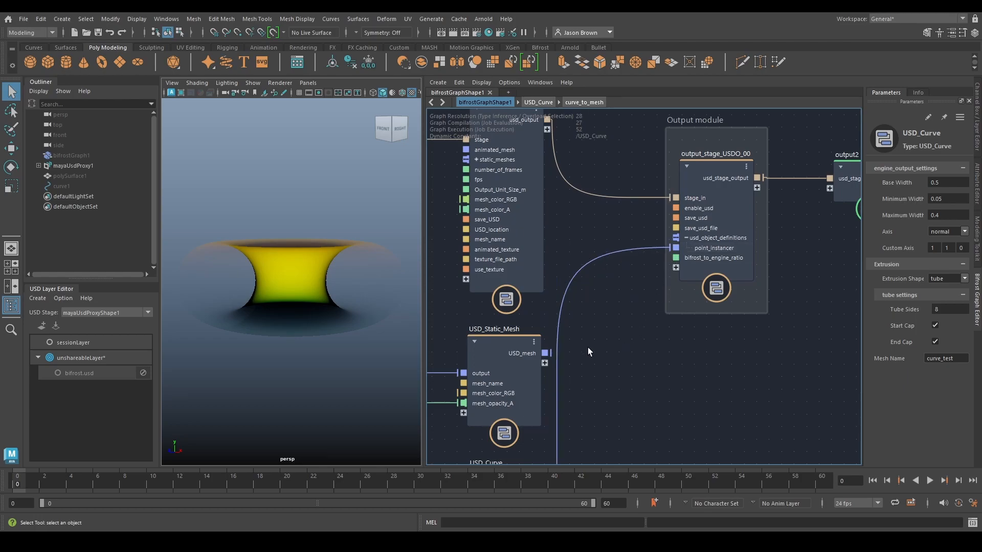
{"action": "left_click_drag", "start_coordinate": [302, 314], "coordinate": [310, 320], "text": "alt"}
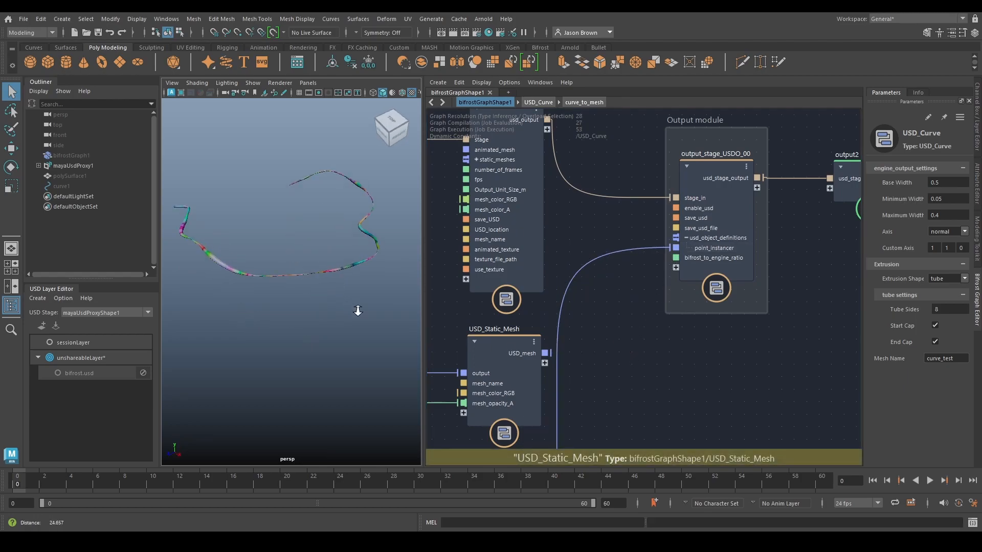
{"action": "key", "text": "f"}
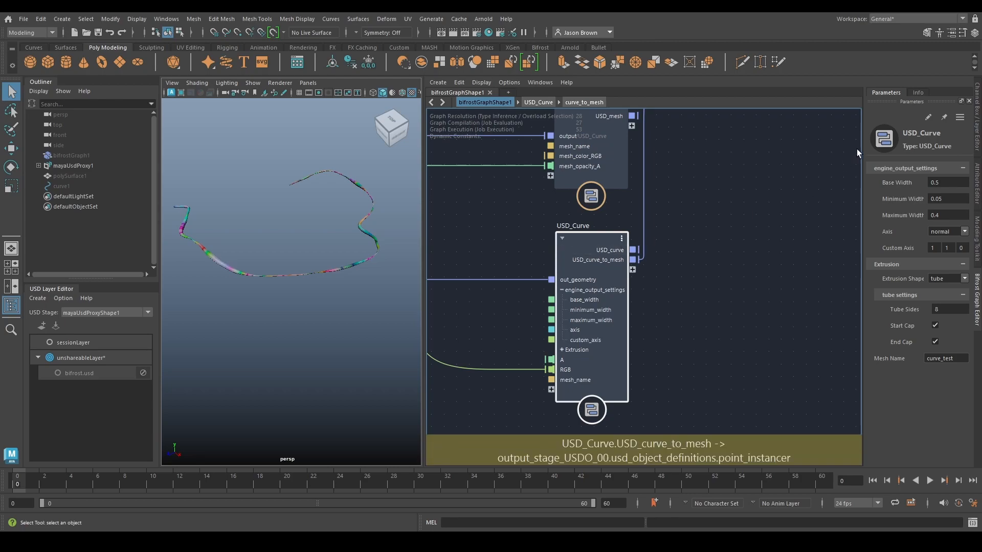
Step: Set USD_Curve's Base Width to 2 and view the thickened curve mesh from several angles
{"action": "left_click", "coordinate": [950, 184]}
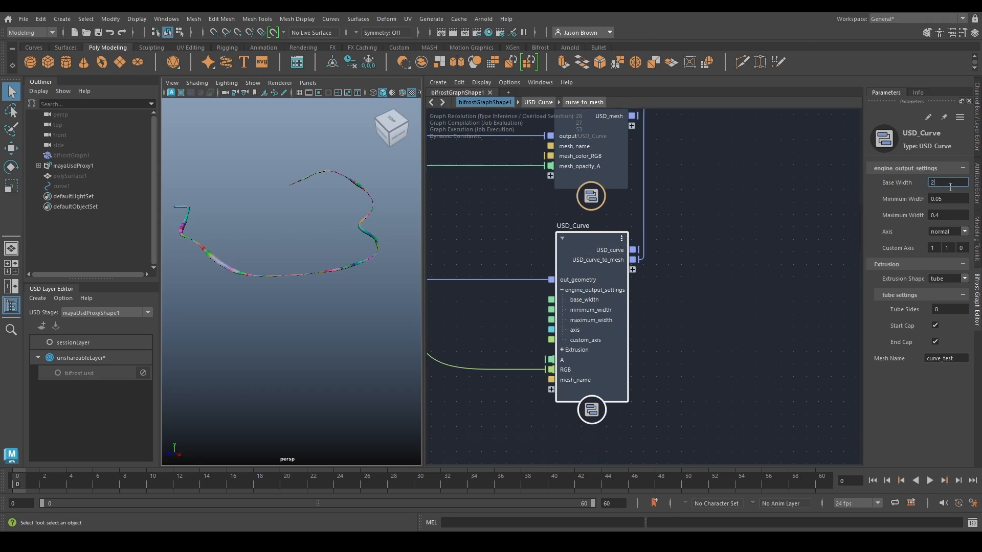
{"action": "type", "text": "2"}
{"action": "key", "text": "Return"}
{"action": "left_click_drag", "start_coordinate": [321, 301], "coordinate": [254, 404], "text": "alt"}
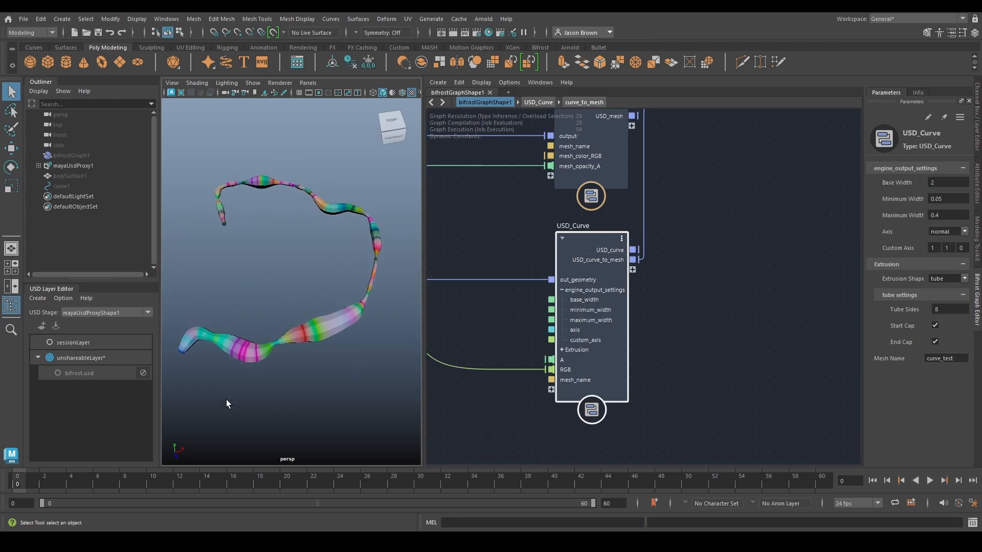
{"action": "left_click_drag", "start_coordinate": [306, 294], "coordinate": [418, 277], "text": "alt"}
Step: Open the curve_prep compound and inspect its fractal_noise_field, absolute_value and Set geo "point_size" nodes
{"action": "middle_click_drag", "start_coordinate": [556, 353], "coordinate": [612, 383]}
{"action": "double_click", "coordinate": [597, 350]}
{"action": "scroll", "coordinate": [528, 307], "scroll_direction": "up", "scroll_amount": 5}
{"action": "left_click", "coordinate": [499, 317]}
{"action": "middle_click_drag", "start_coordinate": [638, 198], "coordinate": [415, 210]}
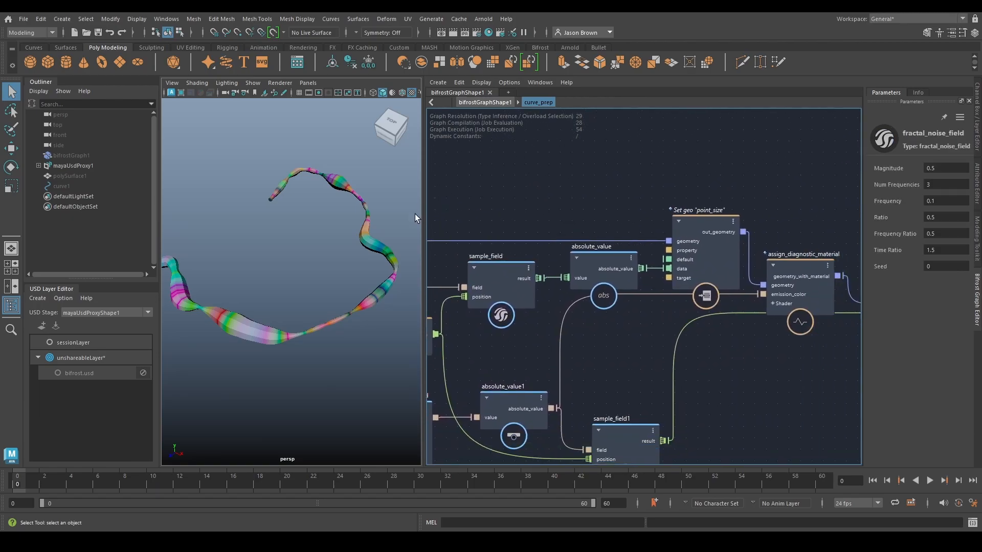
{"action": "left_click", "coordinate": [587, 270]}
{"action": "left_click", "coordinate": [695, 230]}
Step: Trace curve_prep's colour branch through absolute_value1, sample_field1, assign_diagnostic_material and the output, and return to the top-level graph
{"action": "middle_click_drag", "start_coordinate": [481, 248], "coordinate": [823, 180]}
{"action": "middle_click_drag", "start_coordinate": [657, 365], "coordinate": [440, 353]}
{"action": "left_click", "coordinate": [524, 369]}
{"action": "middle_click_drag", "start_coordinate": [523, 369], "coordinate": [467, 367]}
{"action": "left_click", "coordinate": [468, 367]}
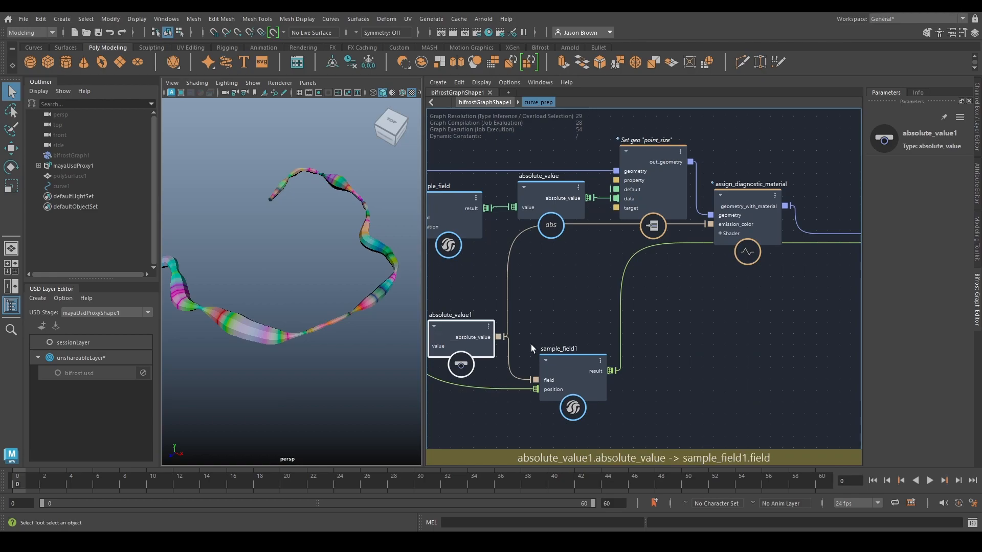
{"action": "middle_click_drag", "start_coordinate": [520, 343], "coordinate": [455, 353]}
{"action": "left_click", "coordinate": [678, 226]}
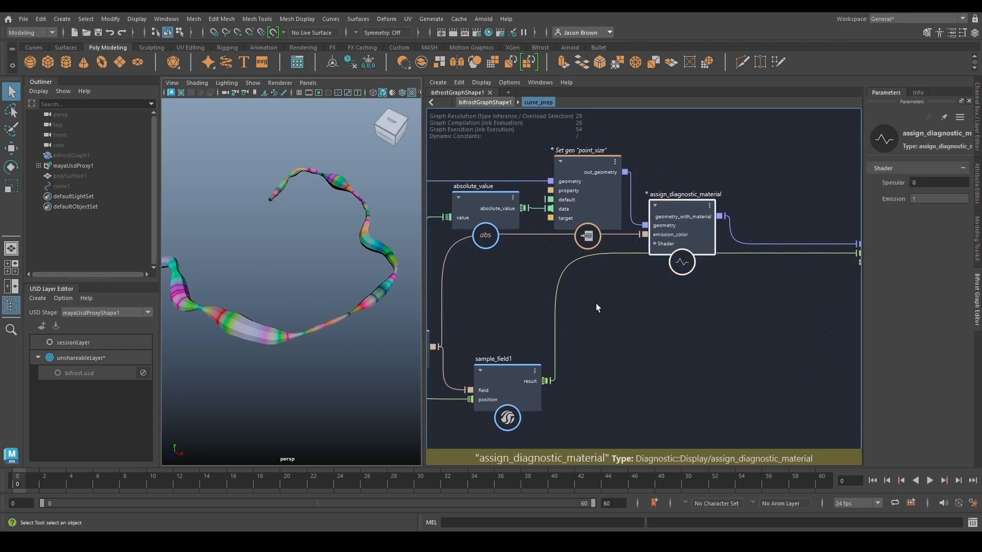
{"action": "middle_click_drag", "start_coordinate": [689, 339], "coordinate": [681, 360]}
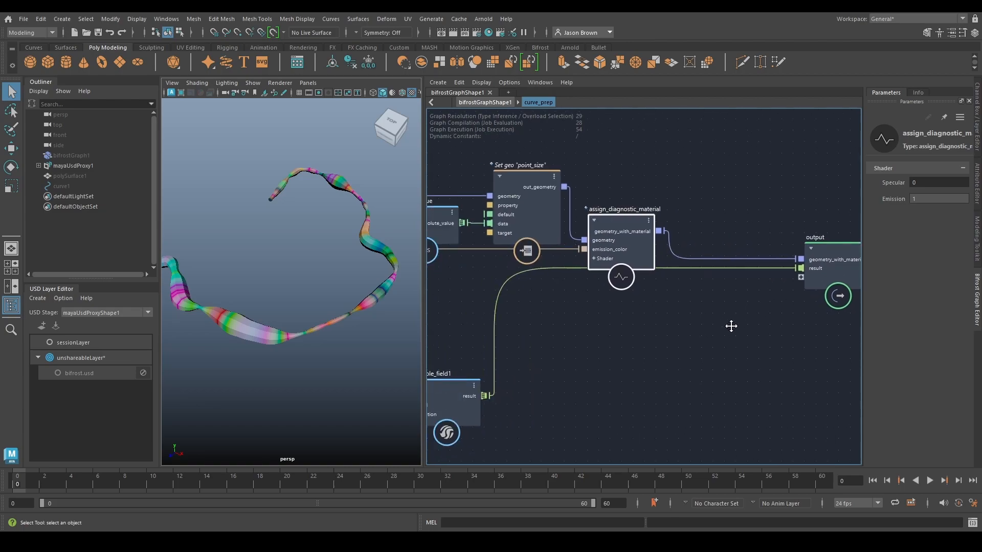
{"action": "middle_click_drag", "start_coordinate": [731, 327], "coordinate": [432, 397]}
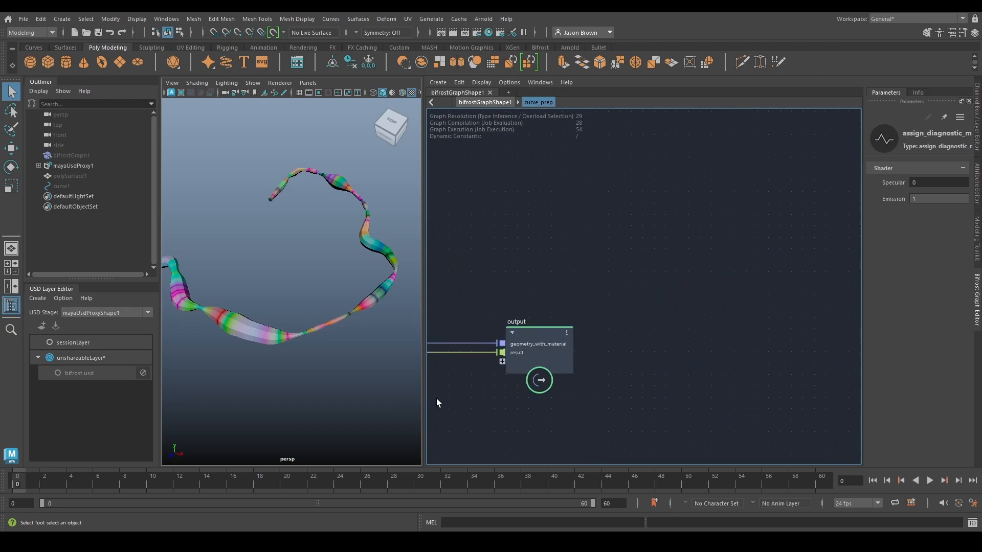
{"action": "key", "text": "u"}
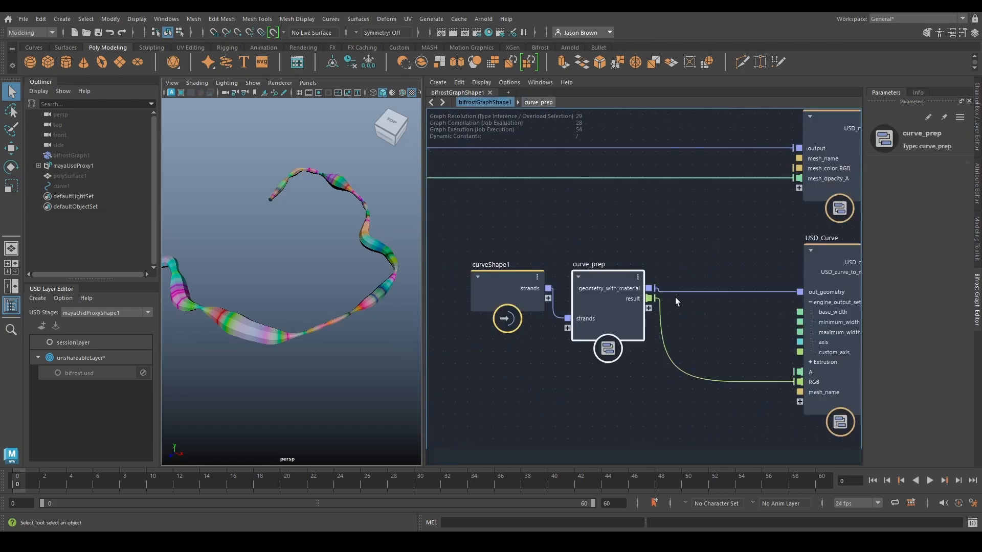
Step: Examine the USD_Curve node's parameters and the geometry and RGB connections coming from curve_prep
{"action": "middle_click_drag", "start_coordinate": [689, 347], "coordinate": [551, 335]}
{"action": "left_click_drag", "start_coordinate": [671, 290], "coordinate": [670, 287]}
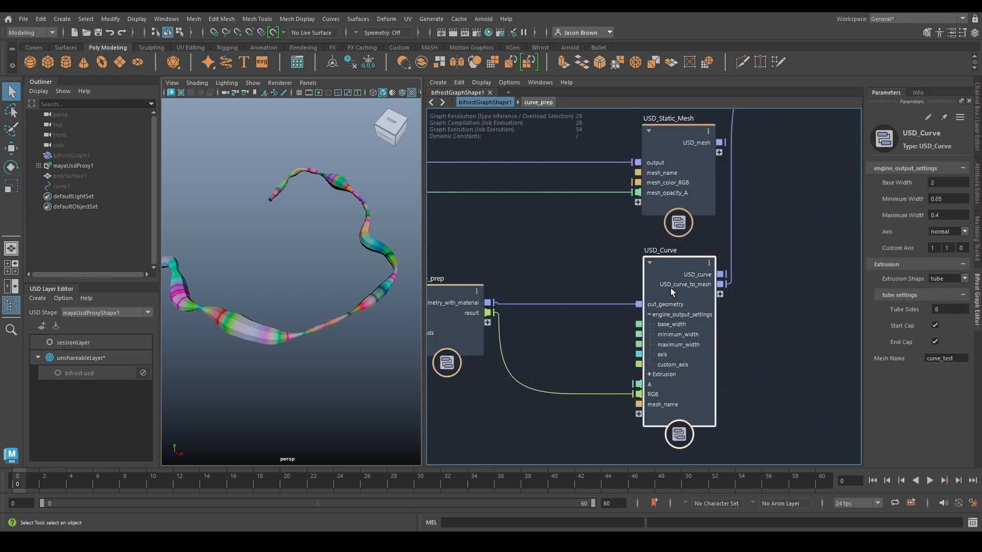
{"action": "mouse_move", "coordinate": [590, 347]}
{"action": "middle_mouse_down"}
{"action": "mouse_move", "coordinate": [738, 346]}
{"action": "mouse_move", "coordinate": [647, 346]}
{"action": "mouse_move", "coordinate": [583, 331]}
{"action": "middle_mouse_up"}
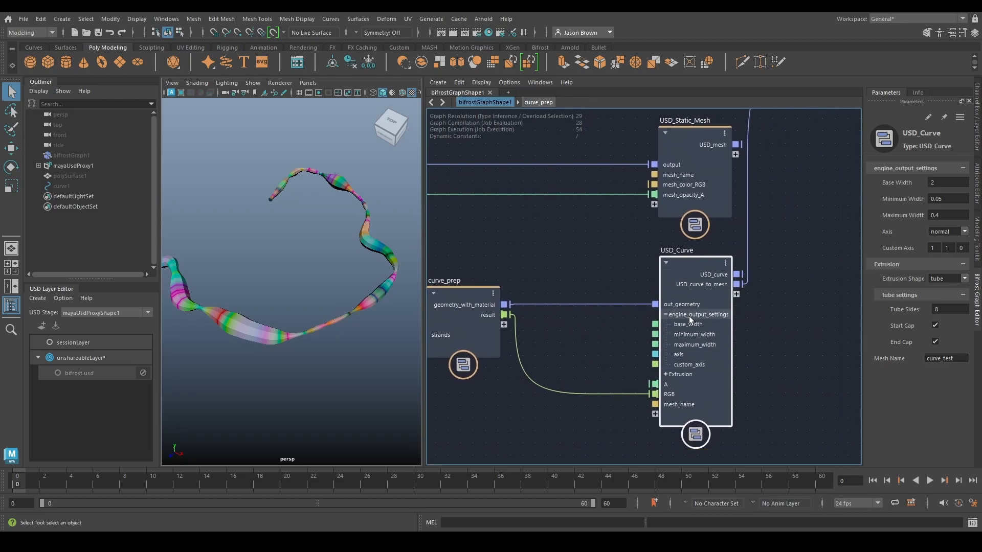
Step: Review the point_size and material nodes inside curve_prep again, and select its geometry_with_material connection to USD_Curve at the top level
{"action": "middle_click_drag", "start_coordinate": [685, 315], "coordinate": [729, 317]}
{"action": "double_click", "coordinate": [496, 329]}
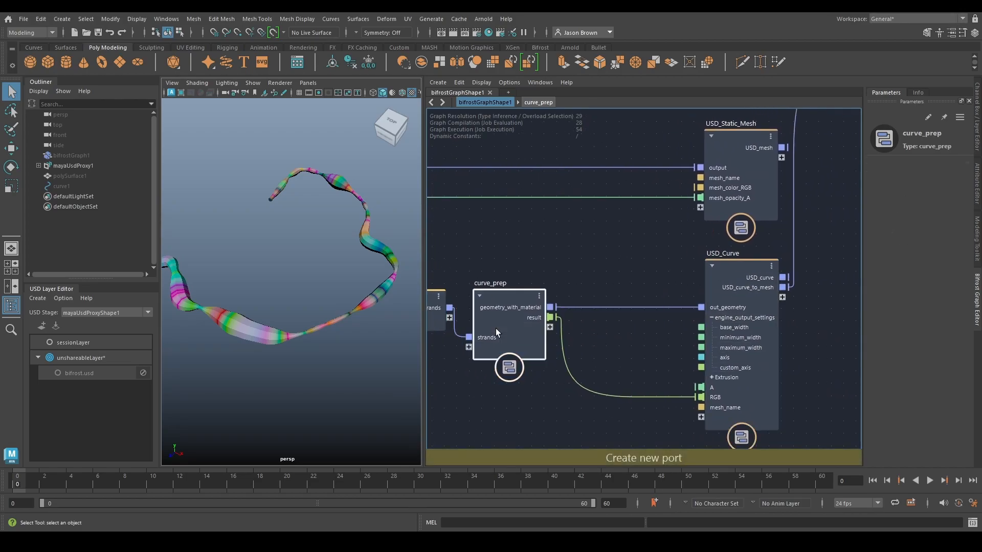
{"action": "scroll", "coordinate": [720, 278], "scroll_direction": "up", "scroll_amount": 6}
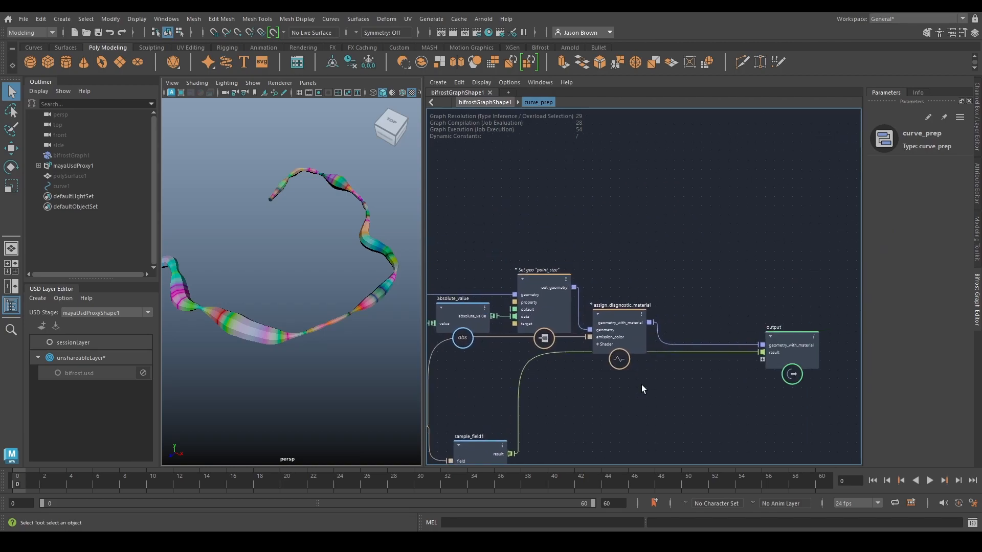
{"action": "middle_click_drag", "start_coordinate": [691, 379], "coordinate": [668, 385]}
{"action": "middle_click_drag", "start_coordinate": [593, 386], "coordinate": [655, 391]}
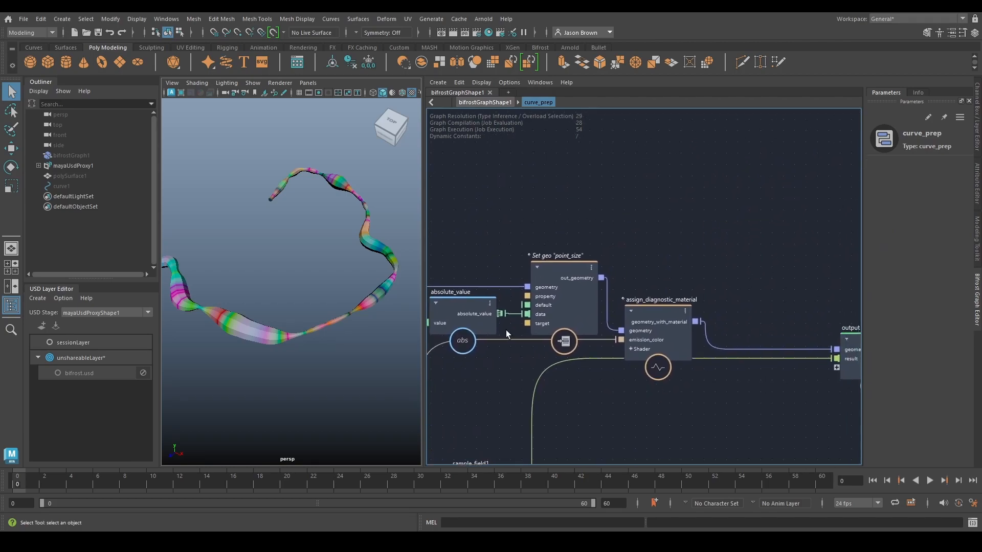
{"action": "key", "text": "u"}
{"action": "left_click", "coordinate": [612, 307]}
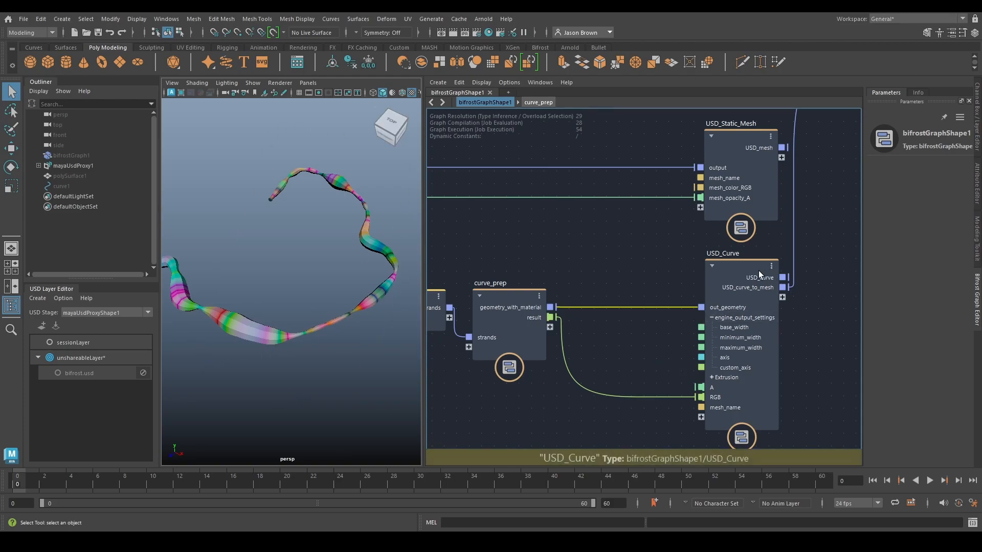
Step: Open the USD_Curve compound and inspect the node network inside its curve_to_mesh compound
{"action": "double_click", "coordinate": [741, 286]}
{"action": "scroll", "coordinate": [642, 289], "scroll_direction": "up", "scroll_amount": 6}
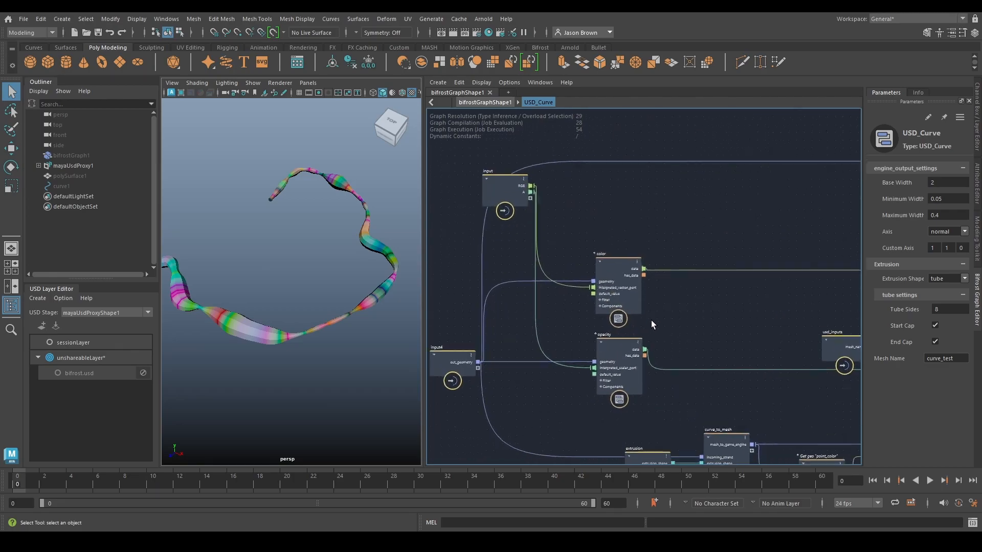
{"action": "middle_click_drag", "start_coordinate": [574, 386], "coordinate": [428, 357]}
{"action": "left_click", "coordinate": [641, 264]}
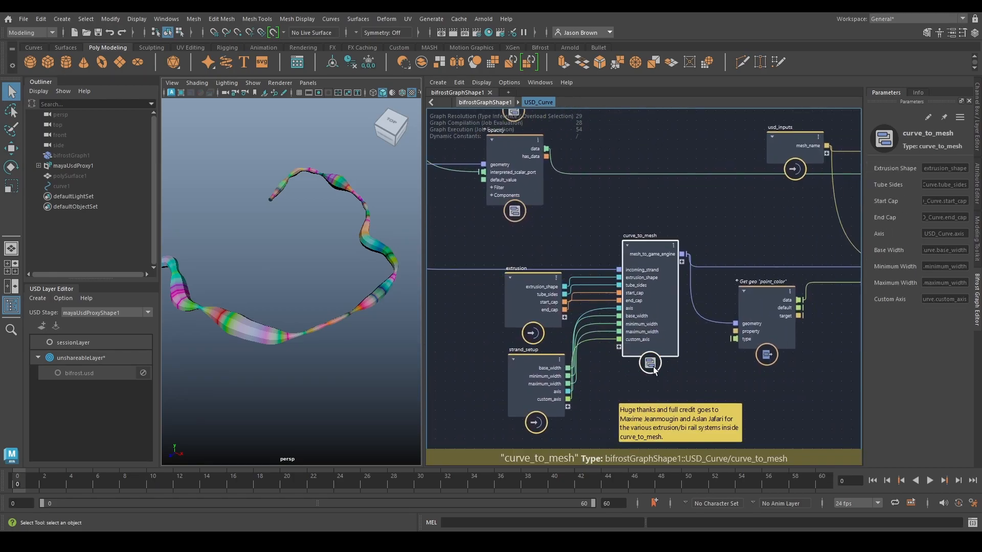
{"action": "double_click", "coordinate": [653, 297]}
{"action": "scroll", "coordinate": [544, 317], "scroll_direction": "up", "scroll_amount": 5}
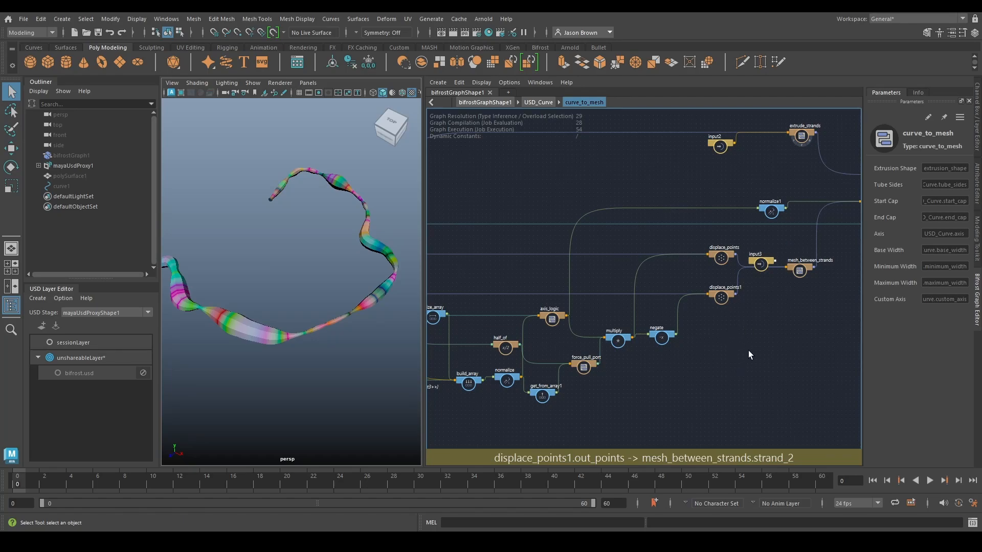
Step: Return to the USD_Curve level and trace the USD_static_mesh node's connection through to output1
{"action": "key", "text": "u"}
{"action": "middle_click_drag", "start_coordinate": [747, 373], "coordinate": [532, 403]}
{"action": "left_click", "coordinate": [645, 370]}
{"action": "left_click", "coordinate": [644, 305]}
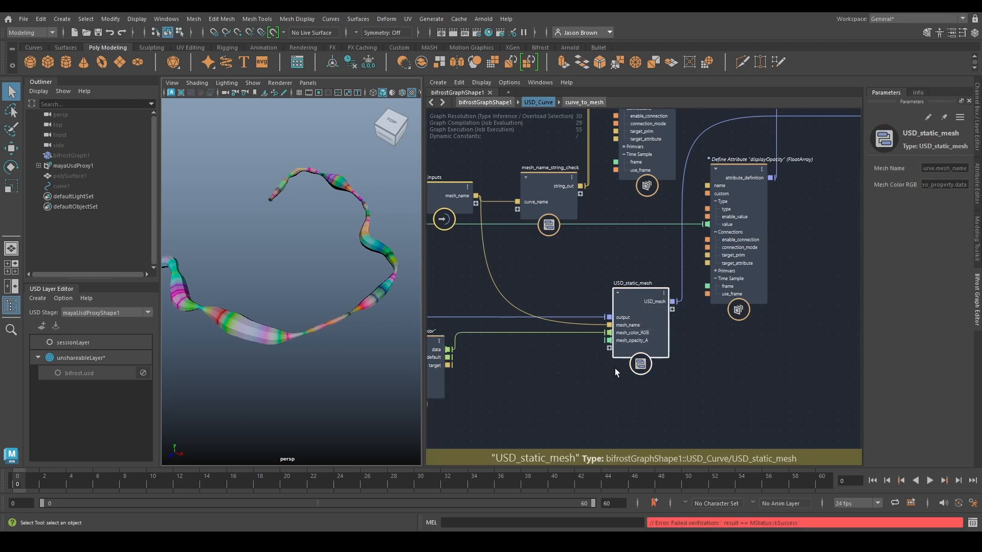
{"action": "middle_click_drag", "start_coordinate": [713, 351], "coordinate": [434, 469]}
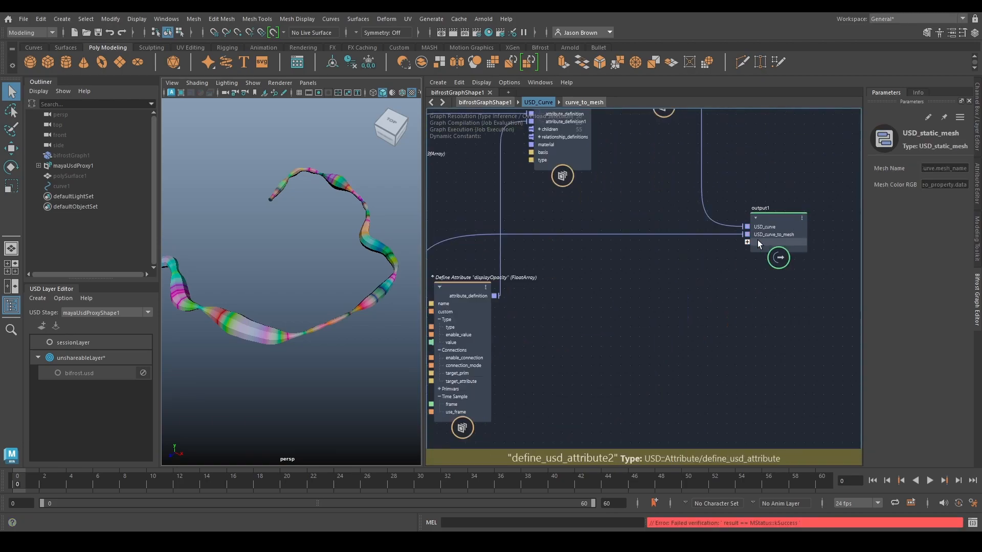
{"action": "middle_click_drag", "start_coordinate": [661, 278], "coordinate": [783, 362]}
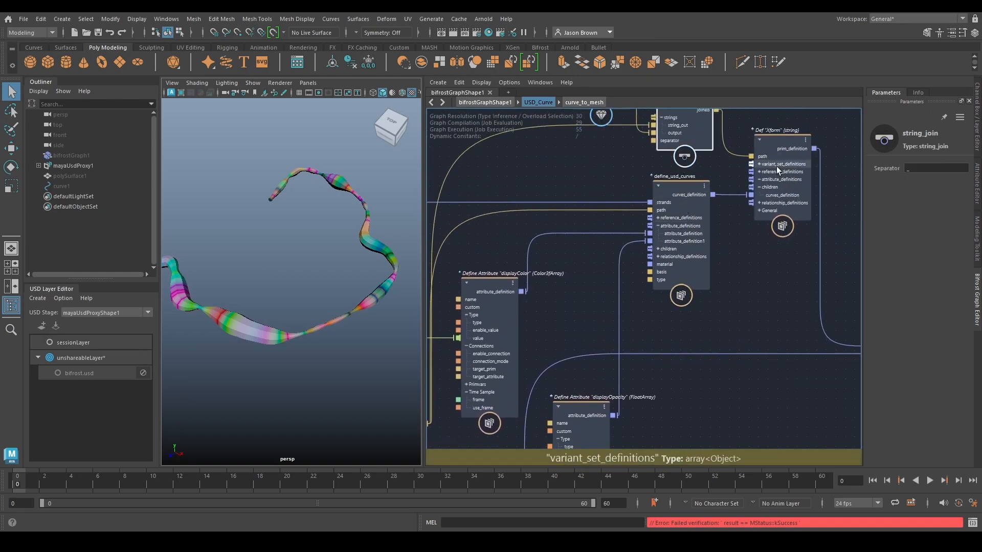
Step: Review the curve prim definition nodes and move the displayOpacity attribute node up beside the displayColor attribute node
{"action": "left_click", "coordinate": [776, 167]}
{"action": "middle_click_drag", "start_coordinate": [738, 266], "coordinate": [799, 283]}
{"action": "left_click_drag", "start_coordinate": [665, 427], "coordinate": [665, 291]}
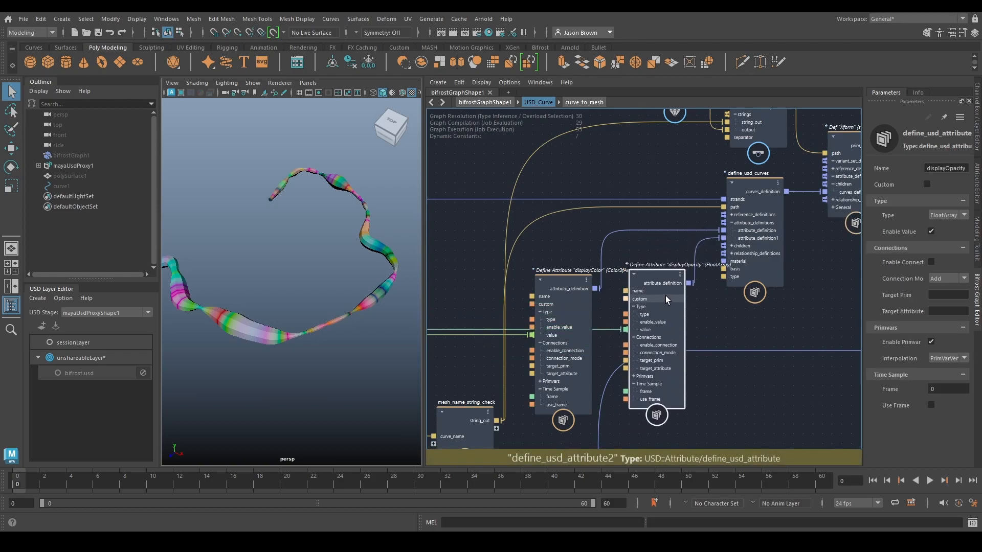
{"action": "left_click", "coordinate": [768, 324]}
{"action": "middle_click_drag", "start_coordinate": [768, 323], "coordinate": [780, 178]}
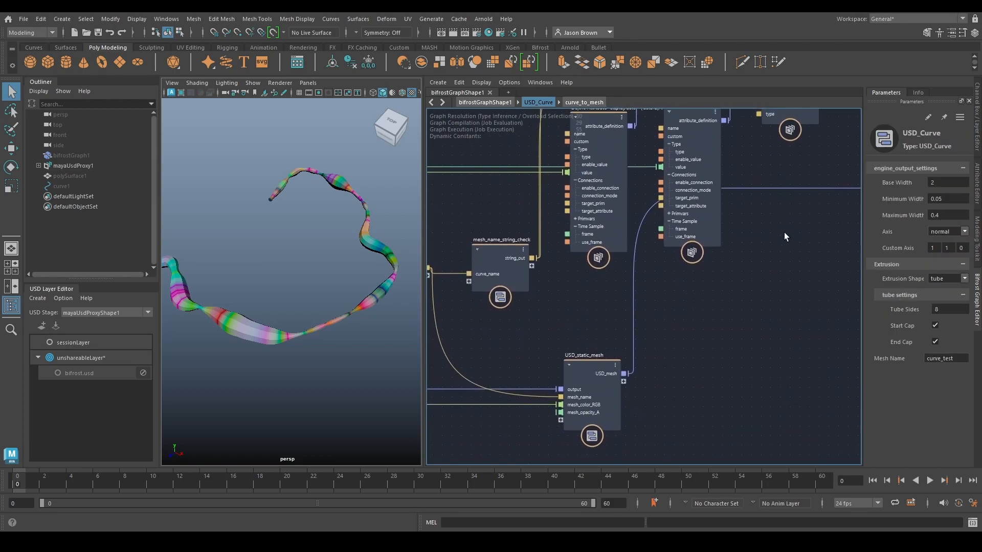
Step: Review the usd_inputs, mesh_name_string_check and USD_static_mesh connections, and return to the top-level graph
{"action": "middle_click_drag", "start_coordinate": [661, 390], "coordinate": [747, 321]}
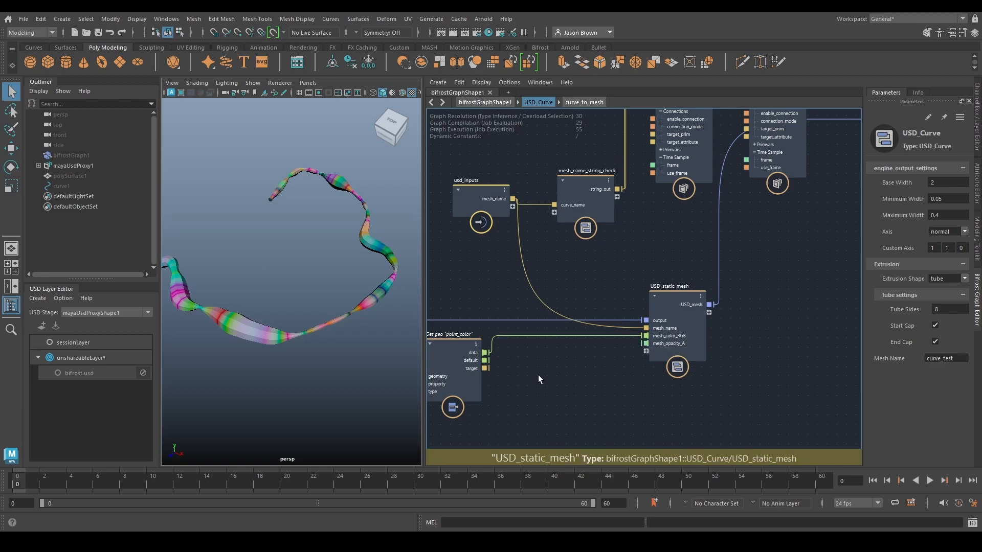
{"action": "middle_click_drag", "start_coordinate": [640, 251], "coordinate": [636, 305]}
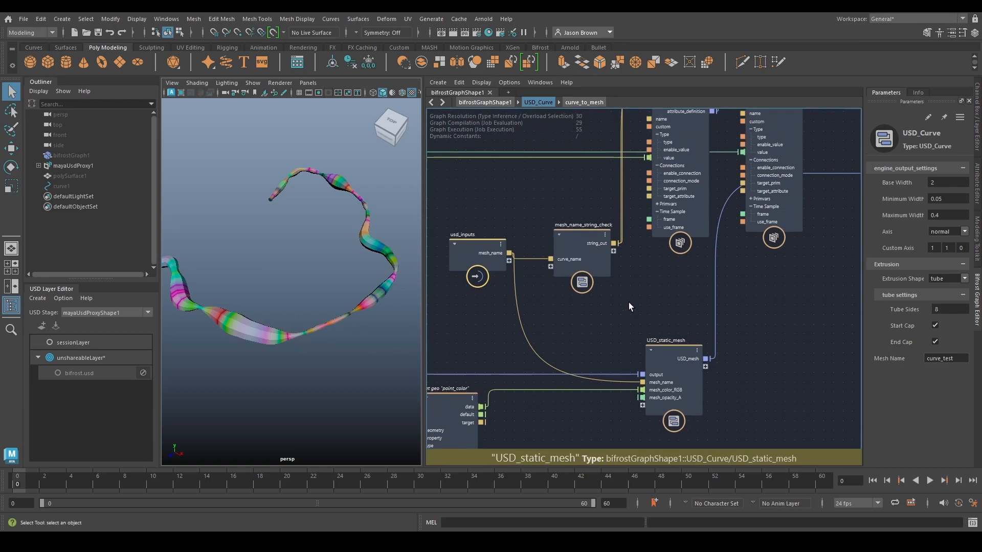
{"action": "middle_click_drag", "start_coordinate": [559, 266], "coordinate": [457, 359]}
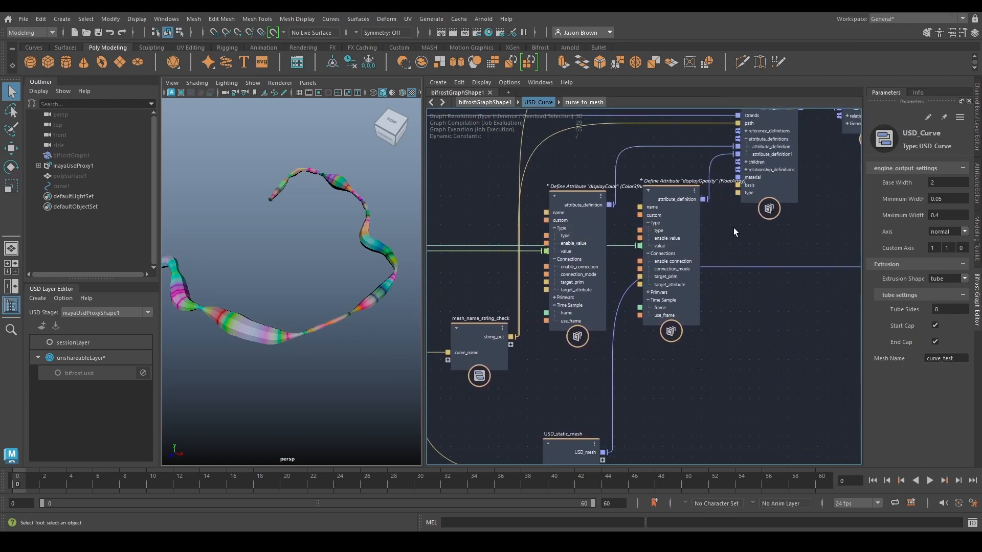
{"action": "key", "text": "u"}
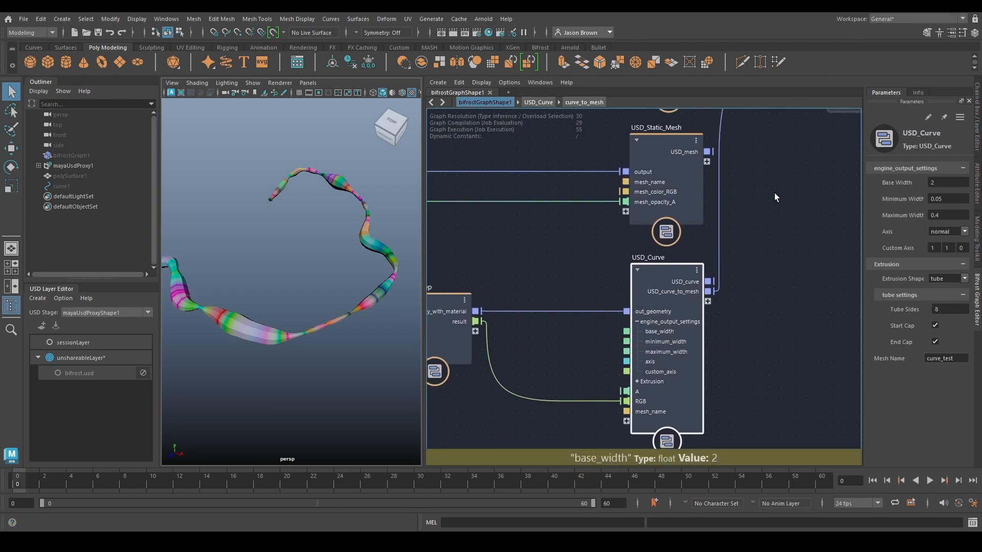
Step: Examine USD_Curve's engine output settings at the top level, including the available Axis options
{"action": "middle_click_drag", "start_coordinate": [774, 192], "coordinate": [532, 348]}
{"action": "middle_click_drag", "start_coordinate": [587, 287], "coordinate": [820, 45]}
{"action": "middle_click_drag", "start_coordinate": [724, 215], "coordinate": [684, 222]}
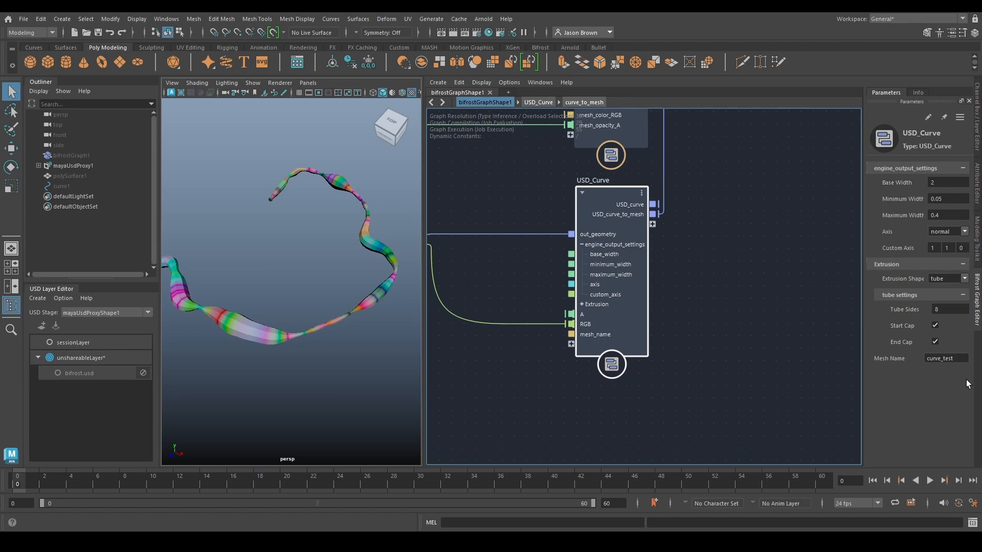
{"action": "left_click", "coordinate": [964, 232]}
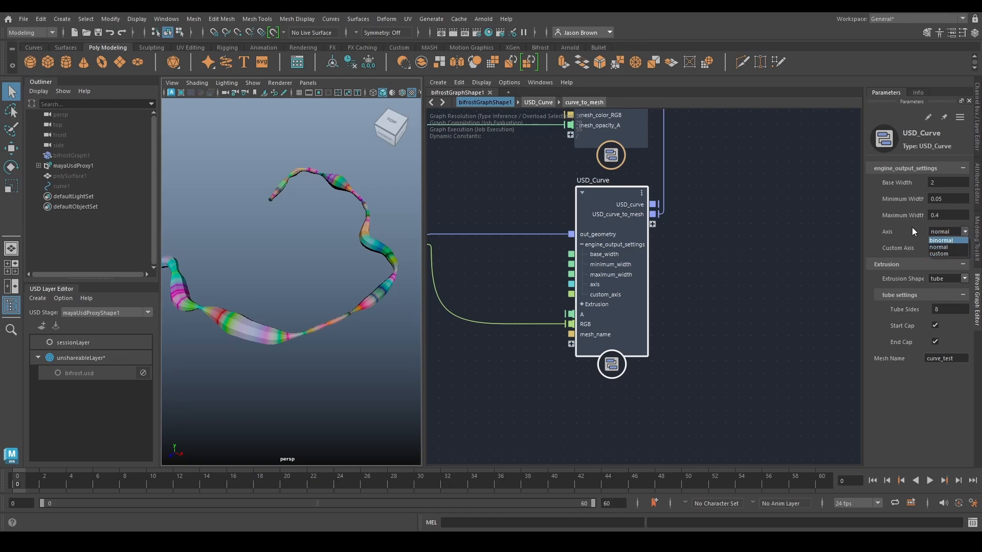
{"action": "left_click", "coordinate": [885, 229]}
Step: Set USD_Curve's extrusion shape to ribbon and its axis to binormal, and inspect the ribbon from several angles
{"action": "left_click", "coordinate": [965, 279]}
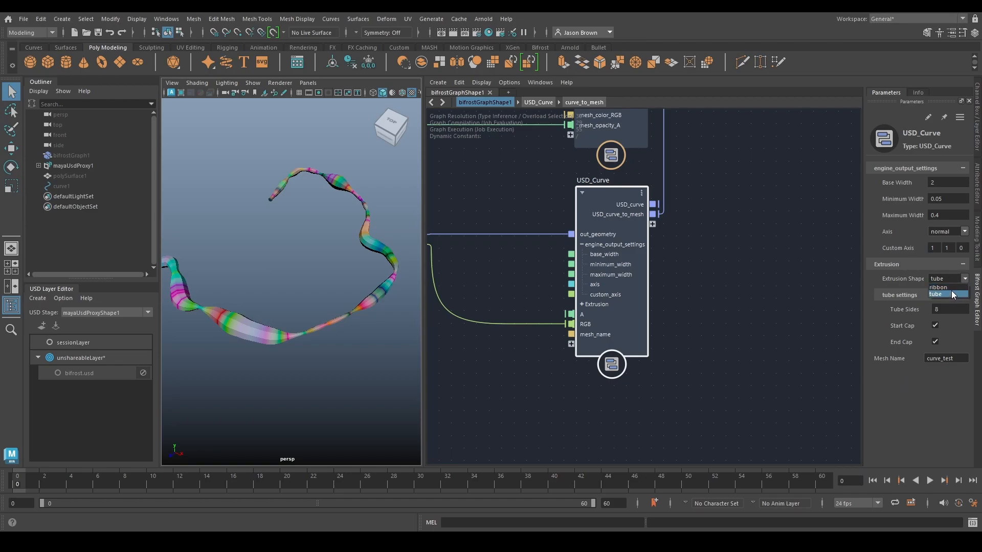
{"action": "left_click", "coordinate": [950, 287]}
{"action": "left_click_drag", "start_coordinate": [271, 307], "coordinate": [309, 194], "text": "alt"}
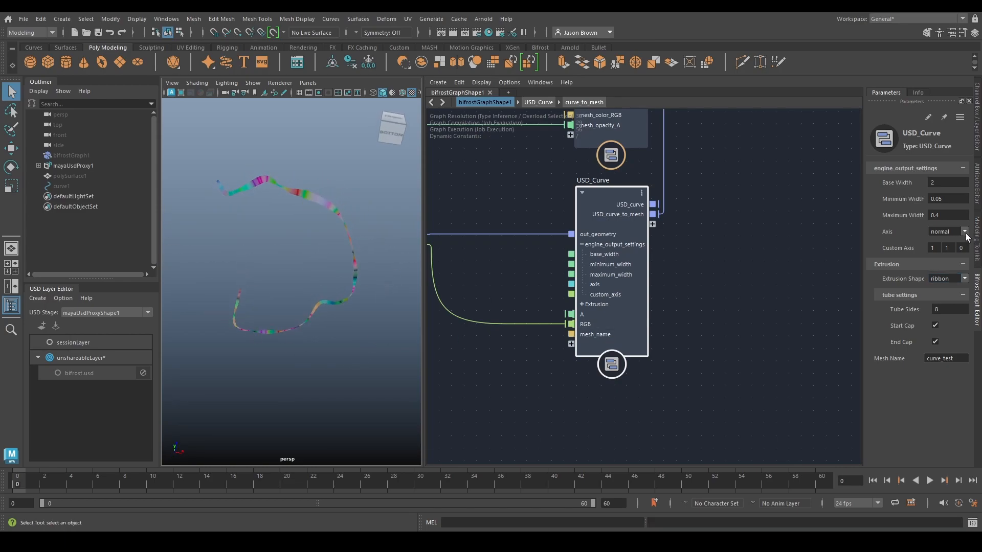
{"action": "left_click", "coordinate": [964, 232]}
{"action": "left_click", "coordinate": [944, 247]}
{"action": "left_click_drag", "start_coordinate": [325, 184], "coordinate": [396, 257], "text": "alt"}
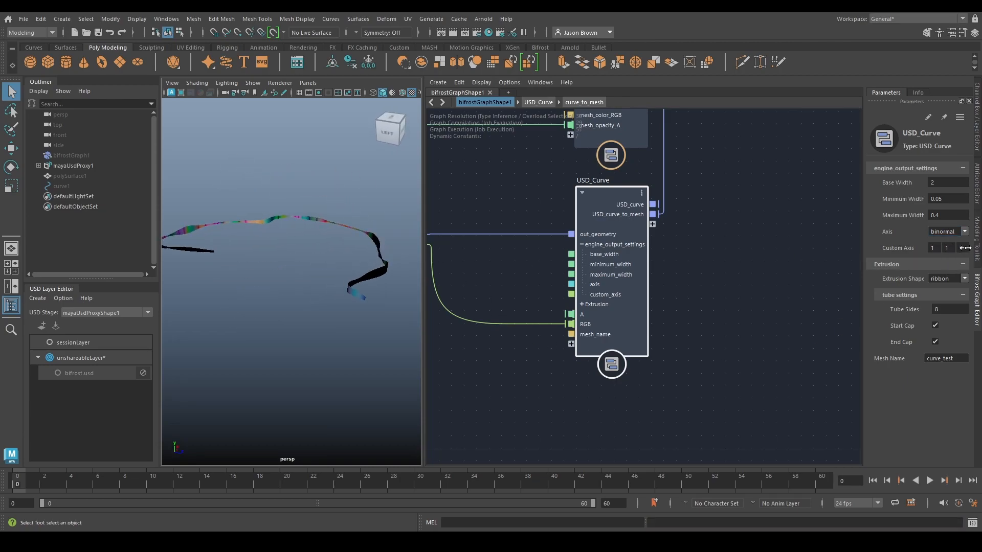
Step: Try the custom axis on the ribbon, and restore the normal axis and tube extrusion shape
{"action": "left_click", "coordinate": [964, 232]}
{"action": "left_click", "coordinate": [944, 255]}
{"action": "left_click_drag", "start_coordinate": [344, 225], "coordinate": [278, 217], "text": "alt"}
{"action": "right_click_drag", "start_coordinate": [285, 216], "coordinate": [310, 221], "text": "alt"}
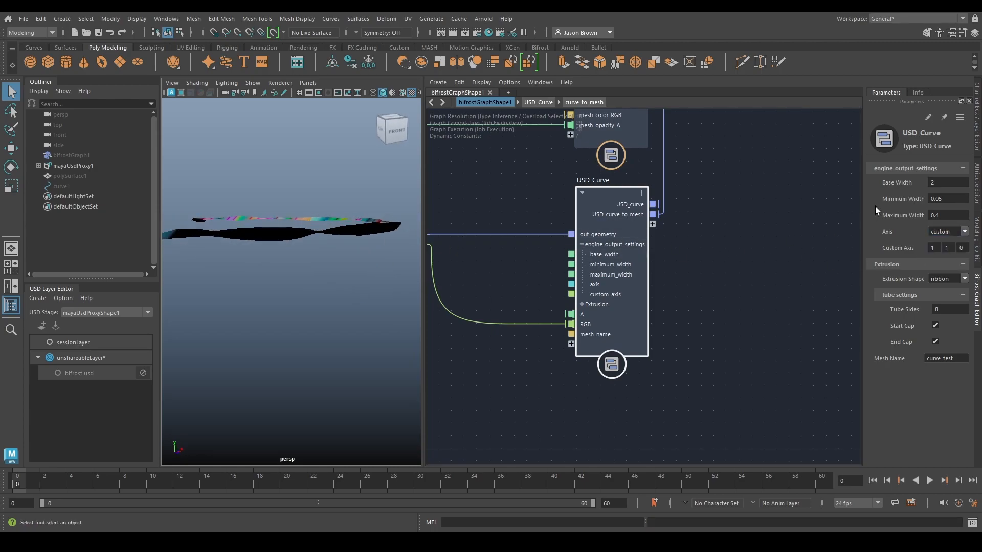
{"action": "left_click", "coordinate": [964, 232]}
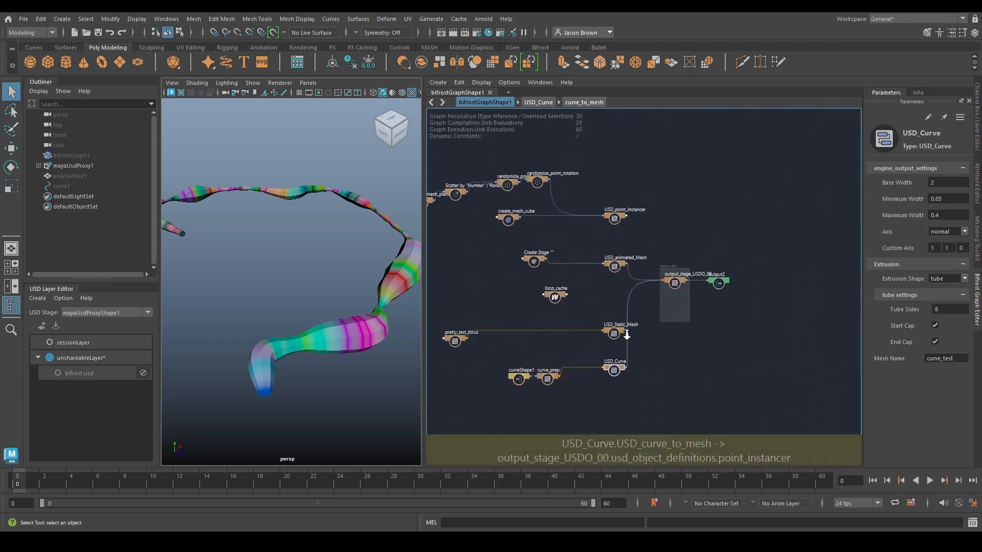
Step: Examine output_stage_USDO_00's Save Usd File path and Bifrost To Engine Ratio, widening the parameters and showing the viewport grid
{"action": "middle_click_drag", "start_coordinate": [799, 262], "coordinate": [659, 303], "text": "alt"}
{"action": "left_click", "coordinate": [591, 269]}
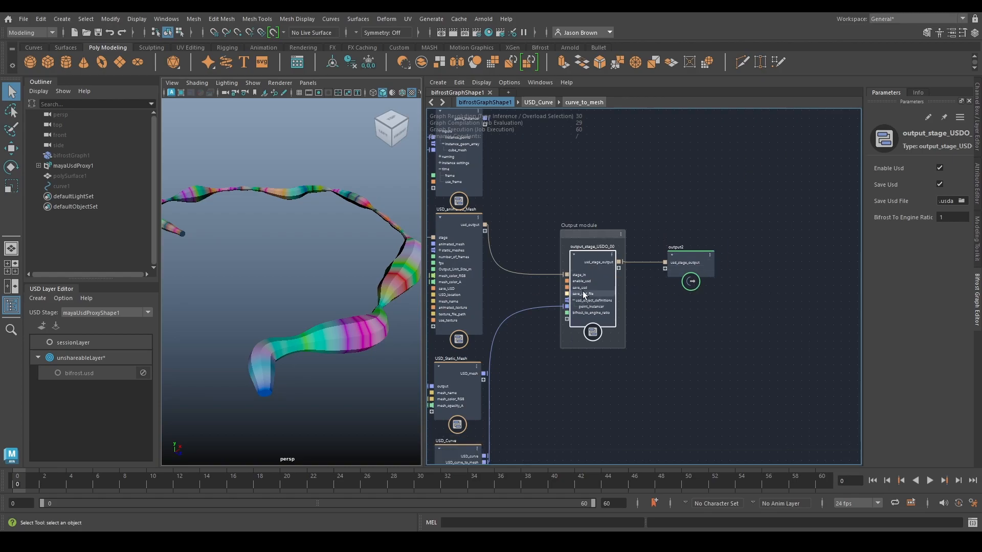
{"action": "scroll", "coordinate": [588, 292], "scroll_direction": "up", "scroll_amount": 3}
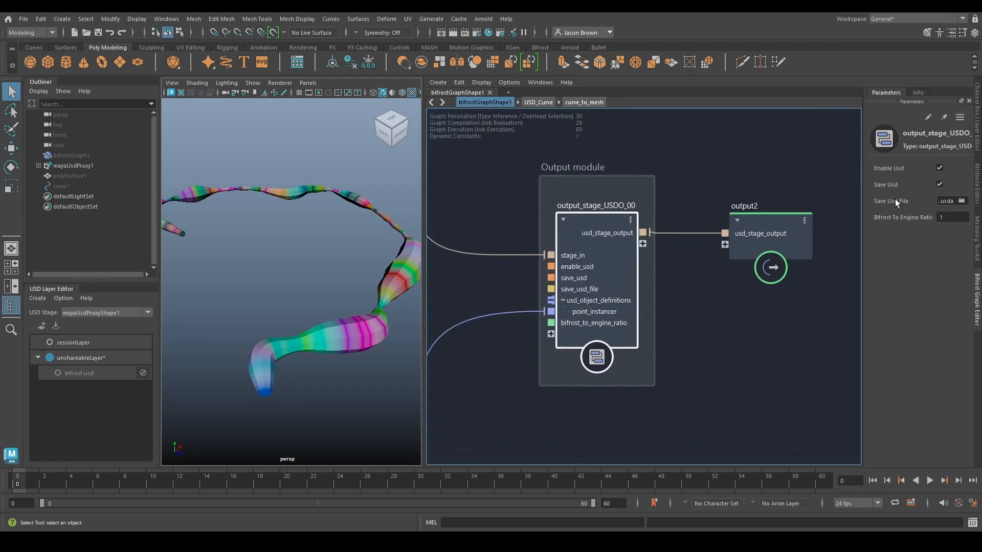
{"action": "left_click_drag", "start_coordinate": [863, 186], "coordinate": [812, 199]}
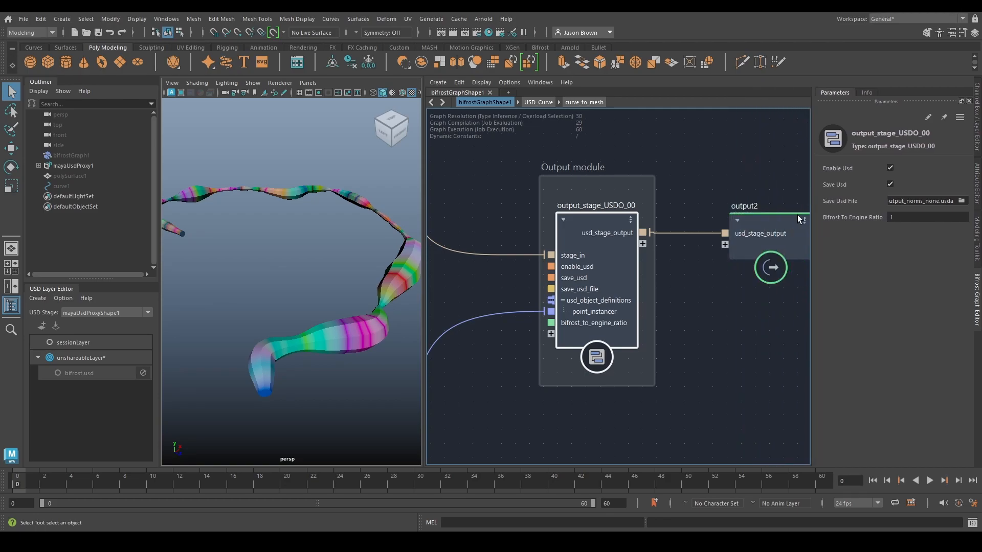
{"action": "left_click", "coordinate": [913, 218]}
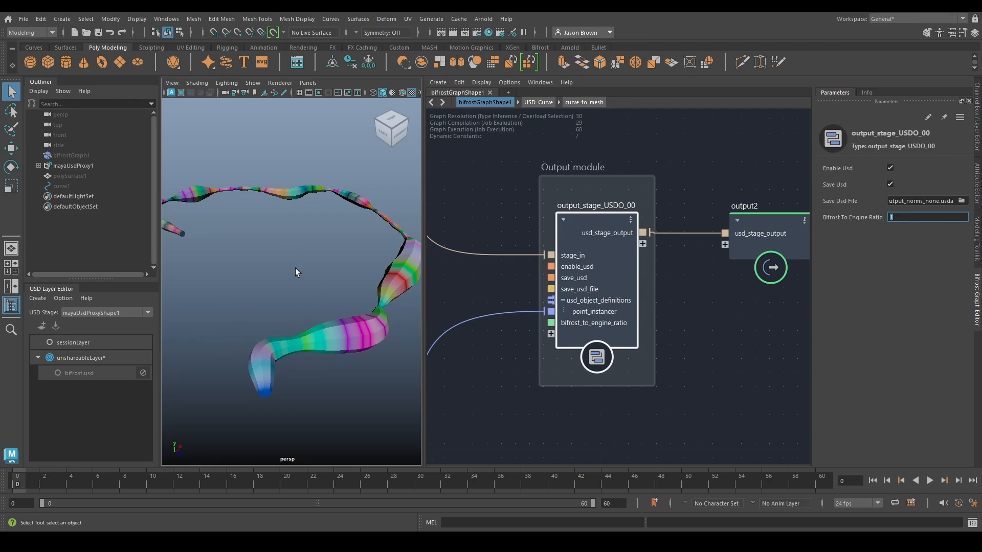
{"action": "left_click", "coordinate": [245, 300]}
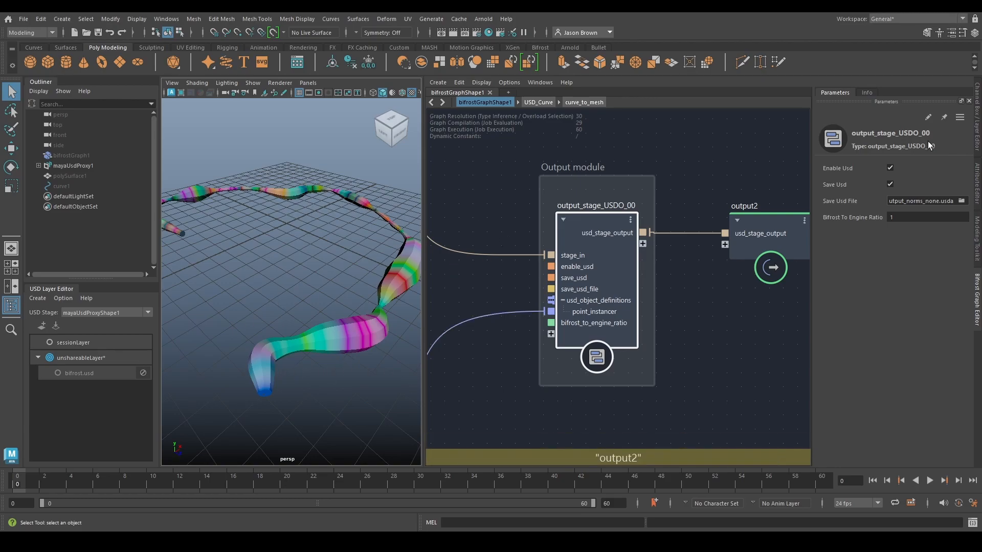
{"action": "left_click", "coordinate": [924, 199]}
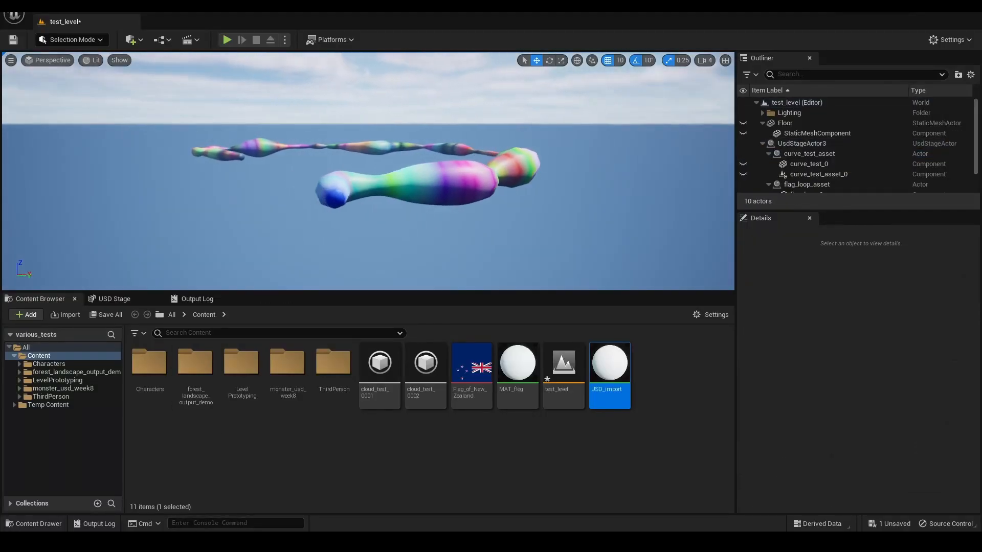
Step: Switch to Unreal Engine and look around the curve mesh in test_level
{"action": "right_click_drag", "start_coordinate": [303, 184], "coordinate": [272, 204]}
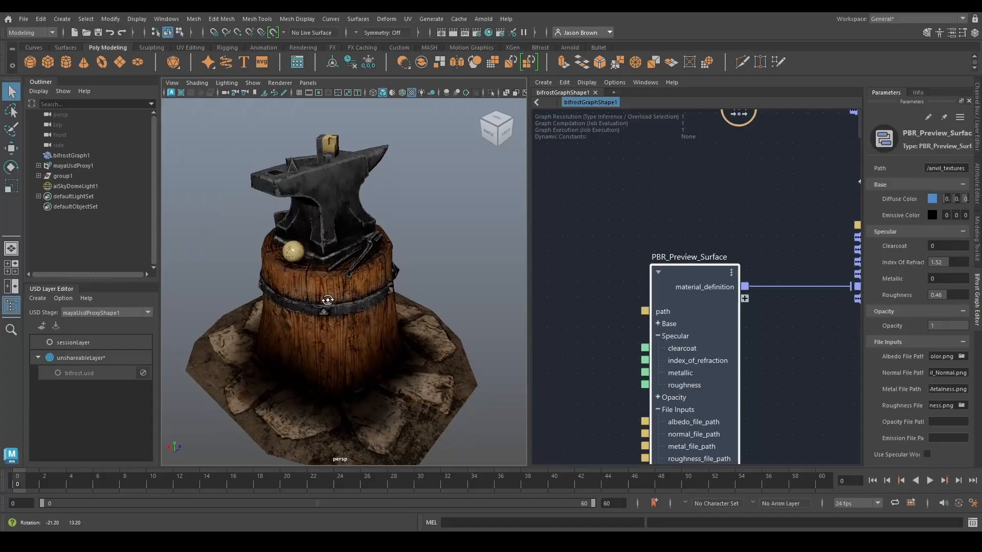
Step: Switch to the Maya anvil scene, inspect the model, and widen the PBR_Preview_Surface parameters to read the texture file paths
{"action": "left_click_drag", "start_coordinate": [241, 285], "coordinate": [337, 358], "text": "alt"}
{"action": "scroll", "coordinate": [727, 265], "scroll_direction": "down", "scroll_amount": 1}
{"action": "scroll", "coordinate": [727, 266], "scroll_direction": "down", "scroll_amount": 2}
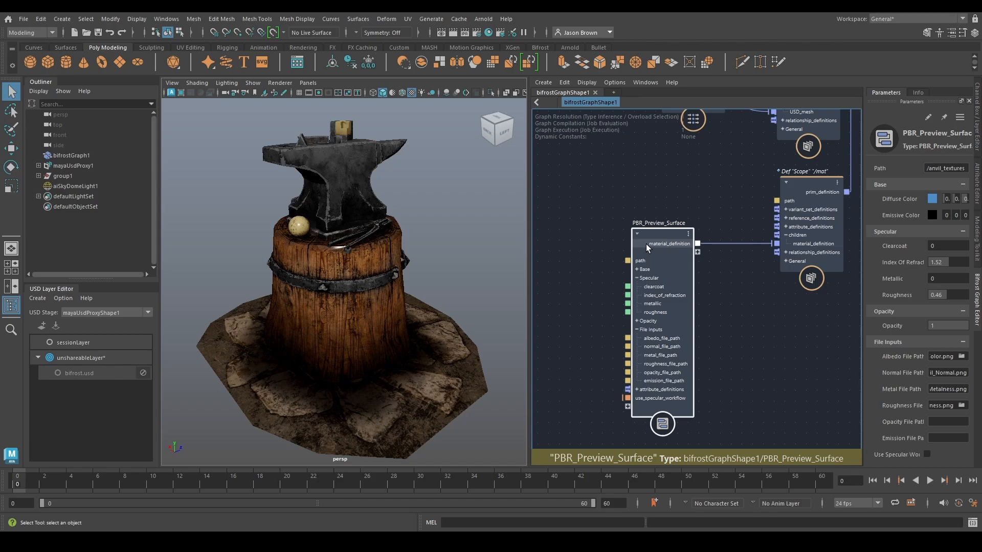
{"action": "left_click_drag", "start_coordinate": [865, 351], "coordinate": [712, 360]}
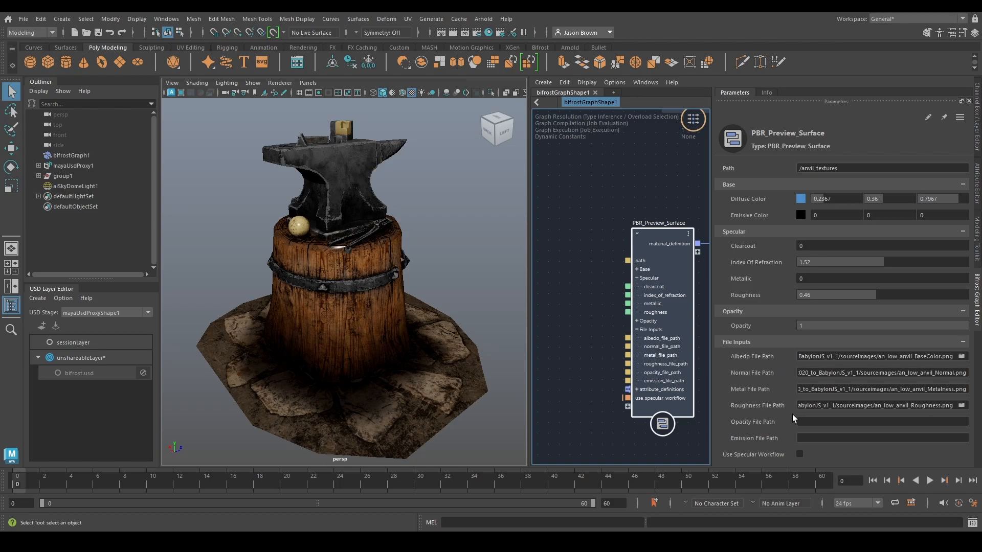
Step: Trace PBR_Preview_Surface to the /mat scope, narrow the parameters area again, and inspect the Input_by_Path node
{"action": "middle_click_drag", "start_coordinate": [702, 287], "coordinate": [618, 288]}
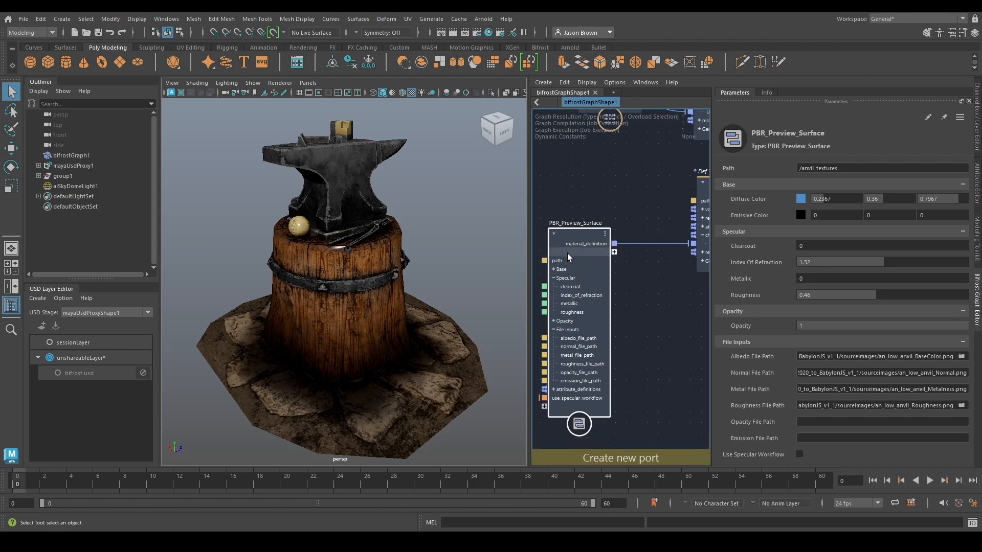
{"action": "middle_click_drag", "start_coordinate": [675, 268], "coordinate": [590, 354]}
{"action": "scroll", "coordinate": [590, 354], "scroll_direction": "down", "scroll_amount": 2}
{"action": "left_click_drag", "start_coordinate": [712, 287], "coordinate": [863, 287]}
{"action": "middle_click_drag", "start_coordinate": [795, 246], "coordinate": [879, 304]}
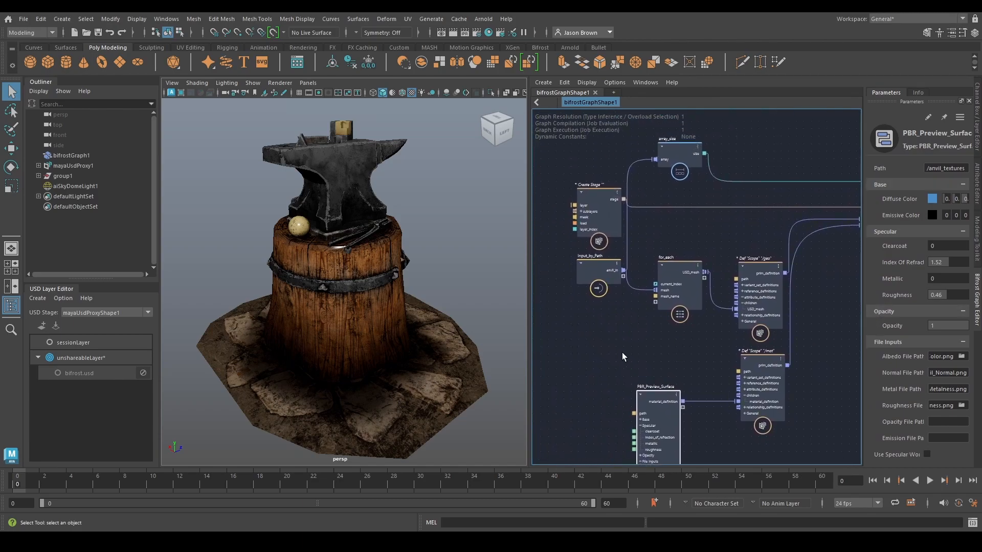
{"action": "left_click", "coordinate": [590, 269]}
{"action": "middle_click_drag", "start_coordinate": [606, 309], "coordinate": [562, 303]}
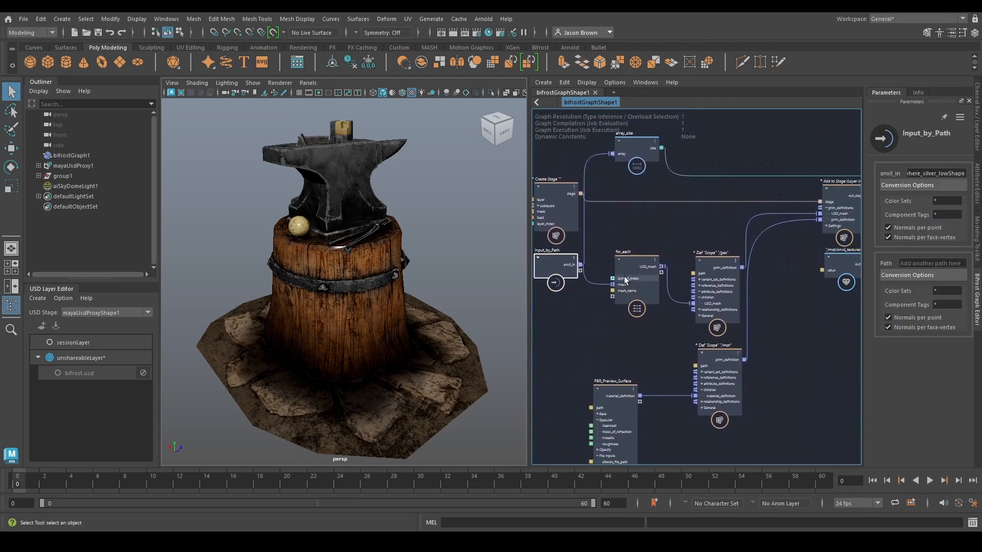
Step: Open the for_each compound and inspect its mesh-name join, USD_Static_Mesh and output nodes
{"action": "double_click", "coordinate": [625, 259]}
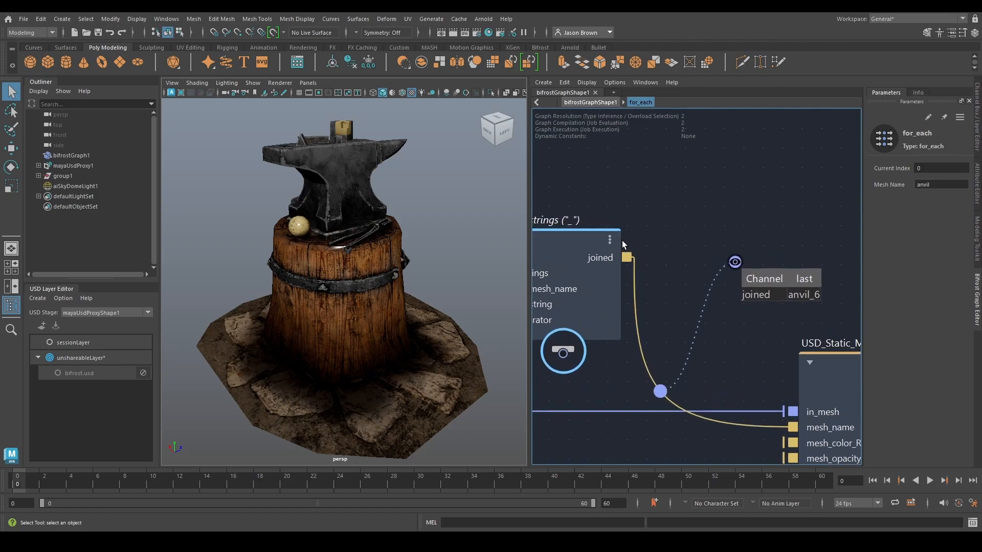
{"action": "left_click", "coordinate": [704, 285]}
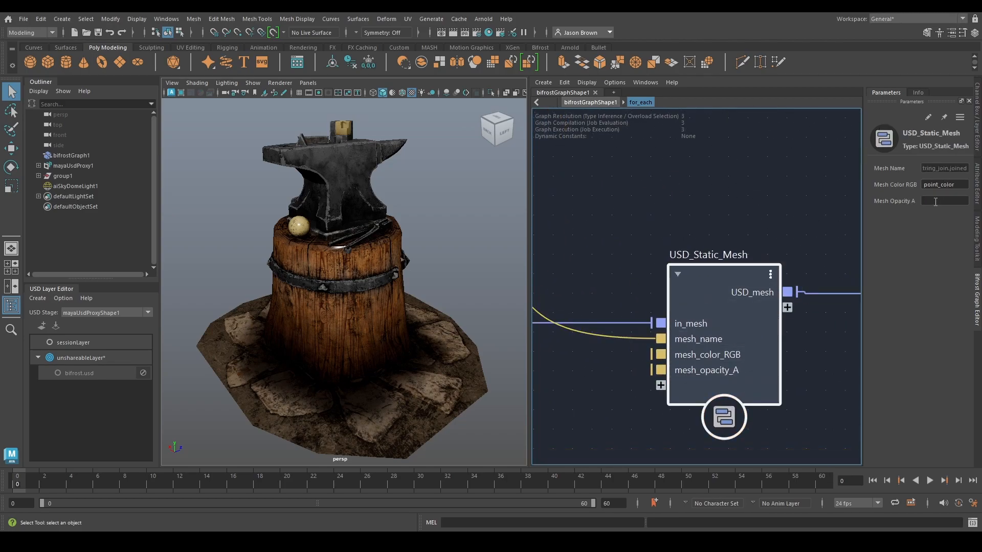
{"action": "scroll", "coordinate": [680, 284], "scroll_direction": "down", "scroll_amount": 1}
{"action": "scroll", "coordinate": [679, 279], "scroll_direction": "down", "scroll_amount": 2}
{"action": "left_click", "coordinate": [744, 294]}
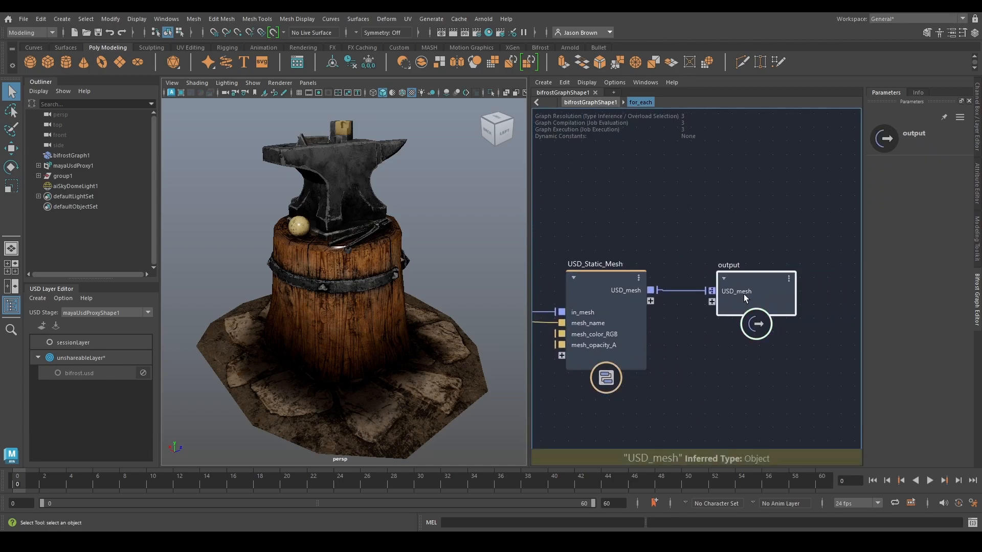
Step: Return to the top-level graph, move the /geo scope node up, and select the geo prim under mayaUsdProxyShape1
{"action": "key", "text": "u"}
{"action": "left_click_drag", "start_coordinate": [713, 295], "coordinate": [710, 258]}
{"action": "left_click", "coordinate": [38, 165]}
{"action": "left_click", "coordinate": [71, 187]}
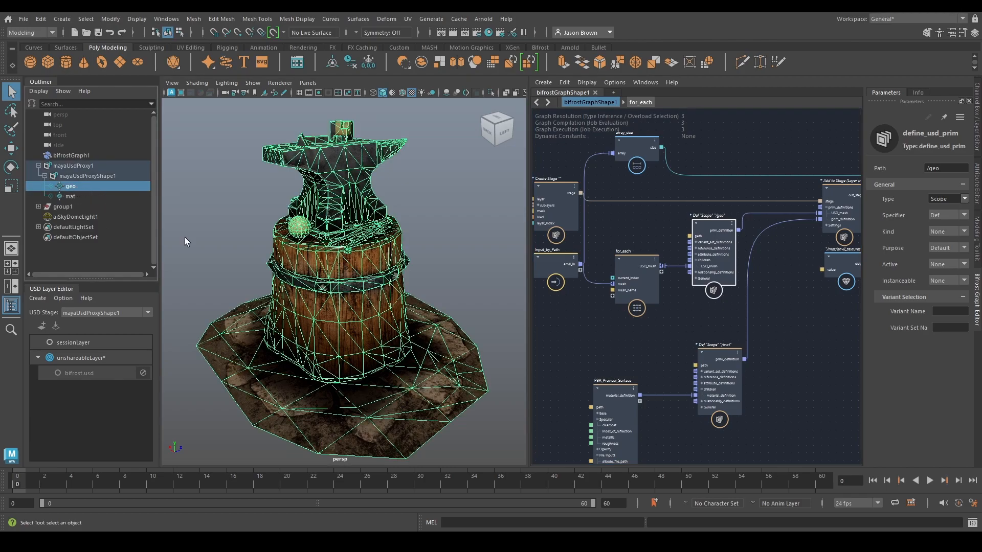
Step: Hide bifrostGraph1 and group1 in the scene, leaving the USD proxy displayed, and reselect the geo prim
{"action": "left_click", "coordinate": [74, 154]}
{"action": "key", "text": "ctrl+h"}
{"action": "left_click", "coordinate": [63, 207]}
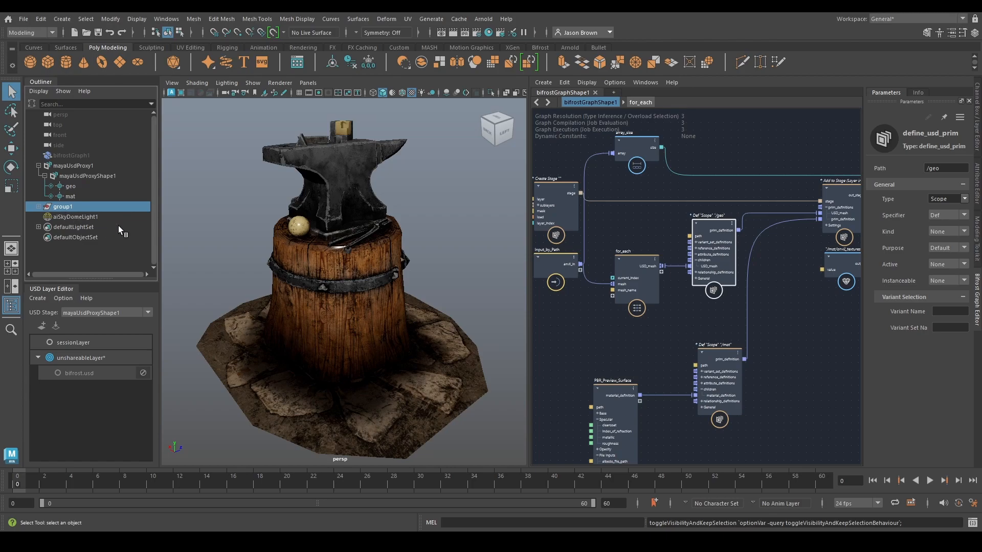
{"action": "key", "text": "ctrl+h"}
{"action": "left_click", "coordinate": [63, 185]}
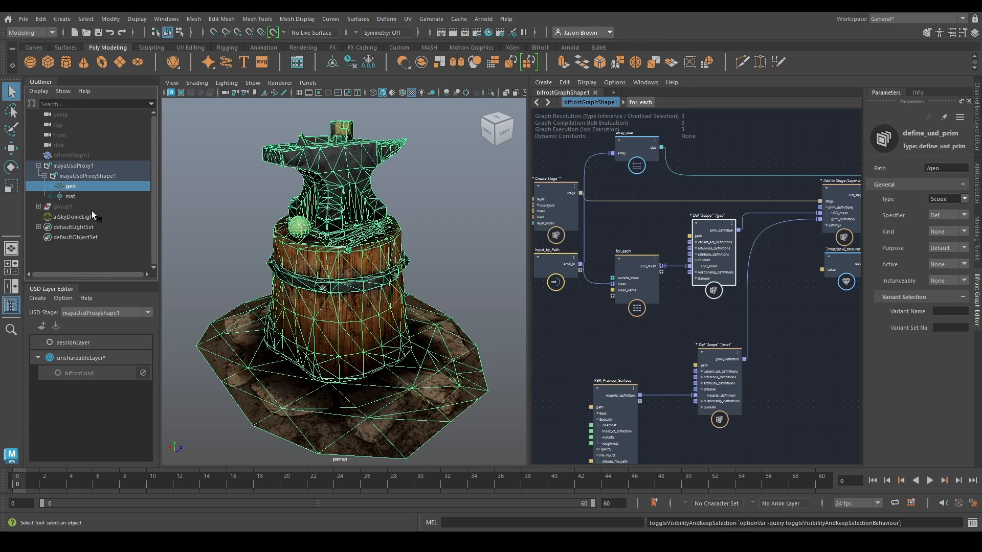
Step: Open the iterate compound and inspect its bind_material node and the number and string nodes that build the prim path
{"action": "middle_click_drag", "start_coordinate": [686, 222], "coordinate": [609, 324]}
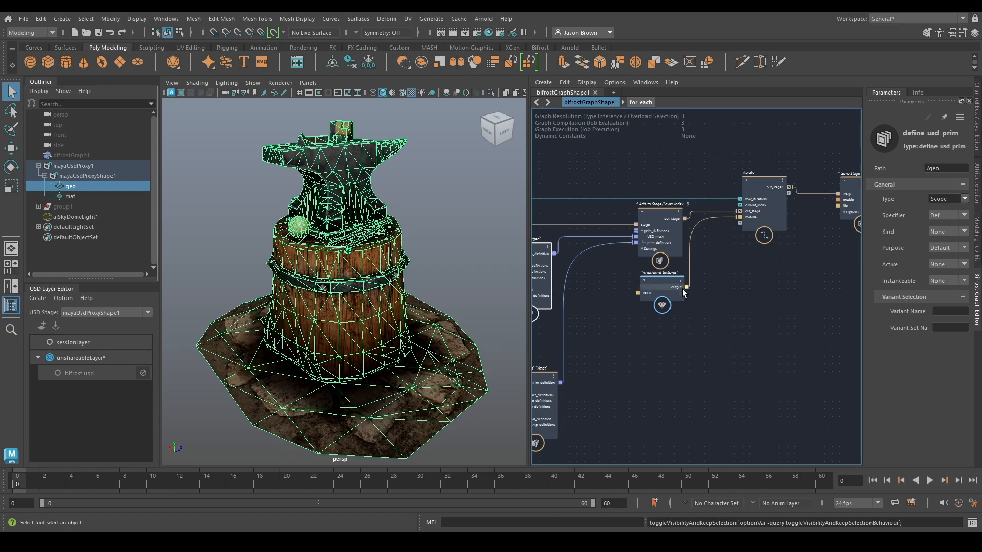
{"action": "double_click", "coordinate": [749, 199]}
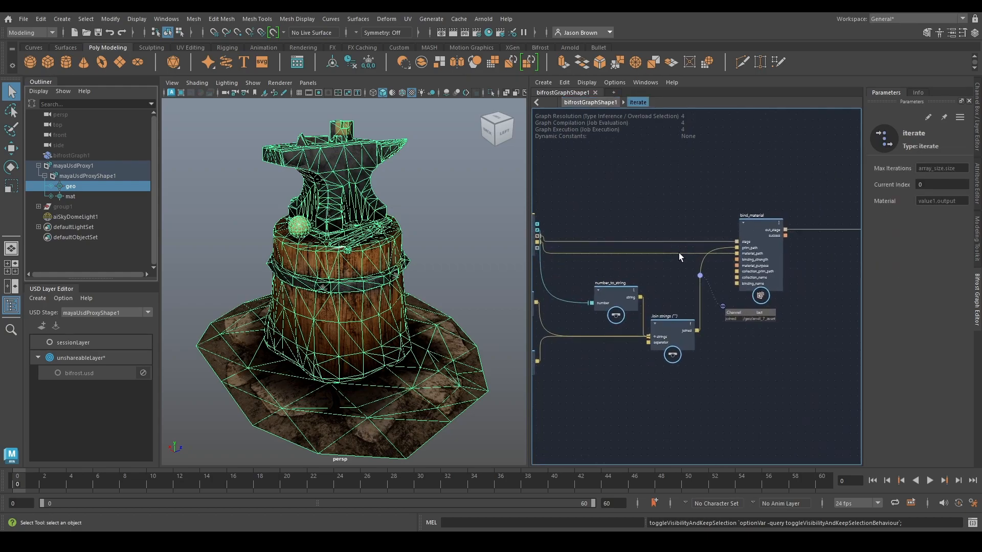
{"action": "middle_click_drag", "start_coordinate": [651, 278], "coordinate": [683, 264]}
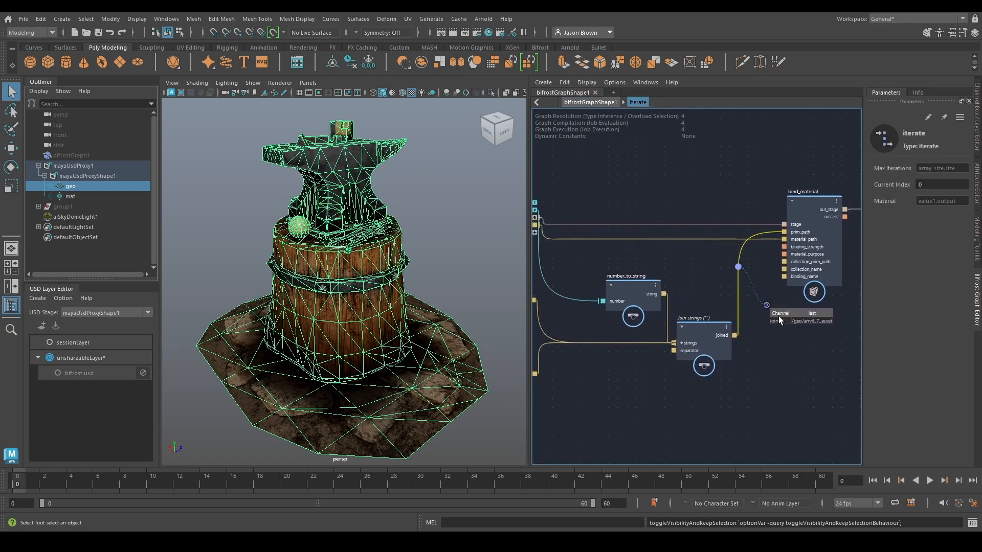
{"action": "middle_click_drag", "start_coordinate": [759, 324], "coordinate": [740, 272]}
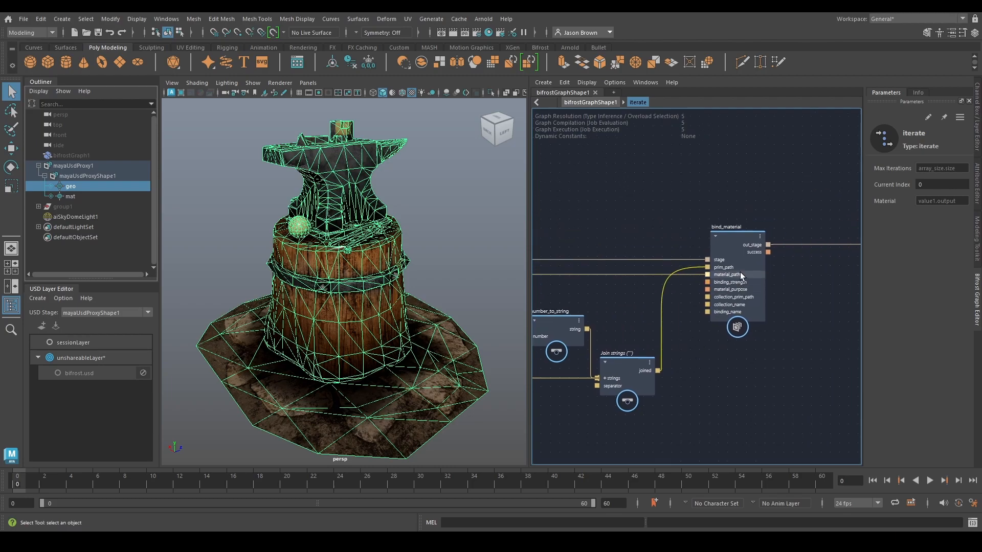
{"action": "left_click", "coordinate": [741, 272]}
{"action": "middle_click_drag", "start_coordinate": [664, 391], "coordinate": [690, 366]}
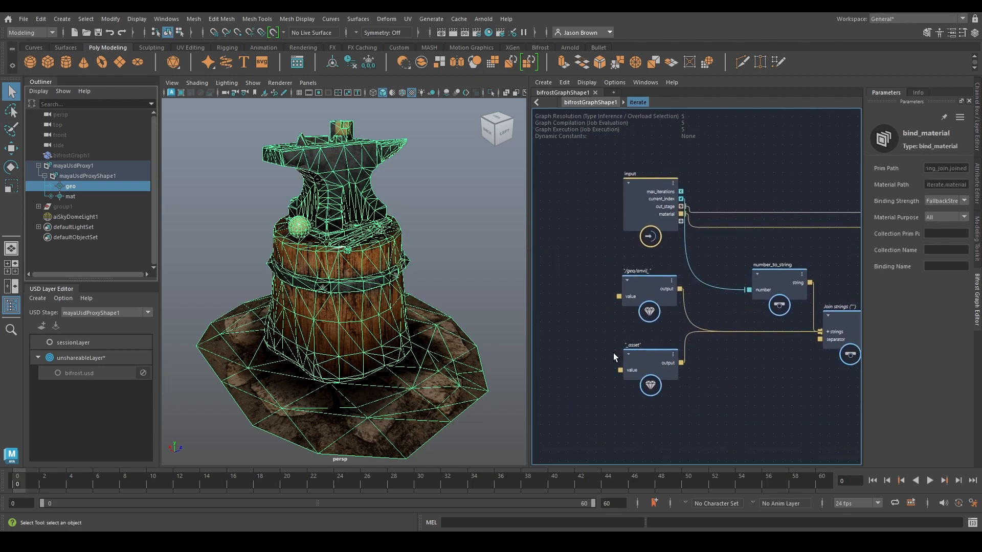
{"action": "middle_click_drag", "start_coordinate": [756, 364], "coordinate": [679, 379]}
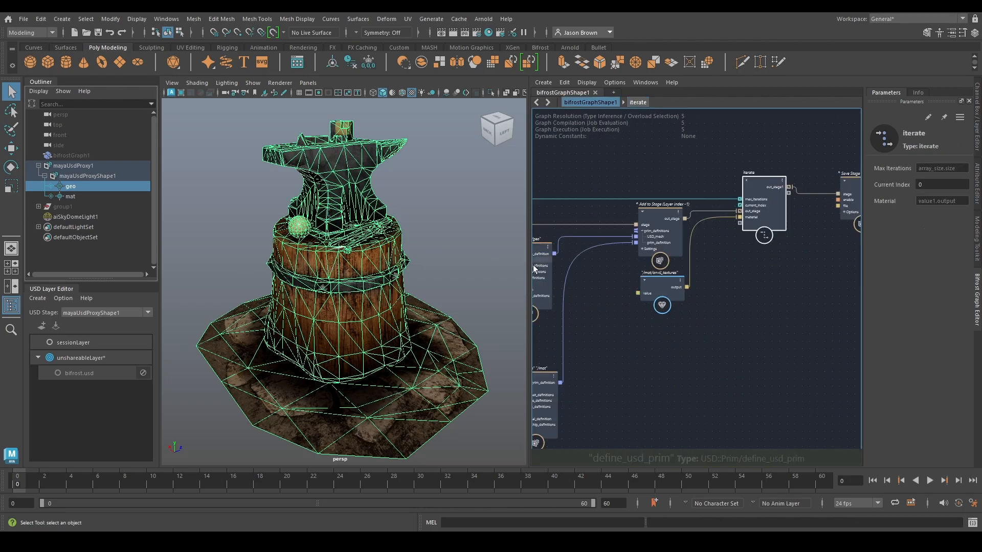
Step: Return to the top-level graph and compare the /mat/anvil_textures value node with the PBR_Preview_Surface path and /mat scope
{"action": "key", "text": "u"}
{"action": "left_click_drag", "start_coordinate": [583, 367], "coordinate": [650, 345]}
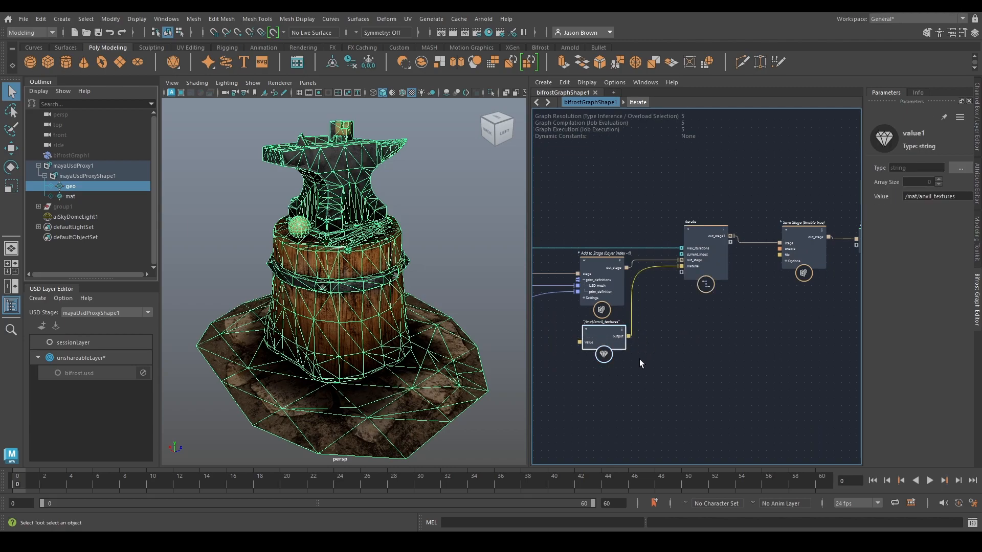
{"action": "middle_click_drag", "start_coordinate": [607, 370], "coordinate": [705, 304]}
{"action": "left_click", "coordinate": [596, 369]}
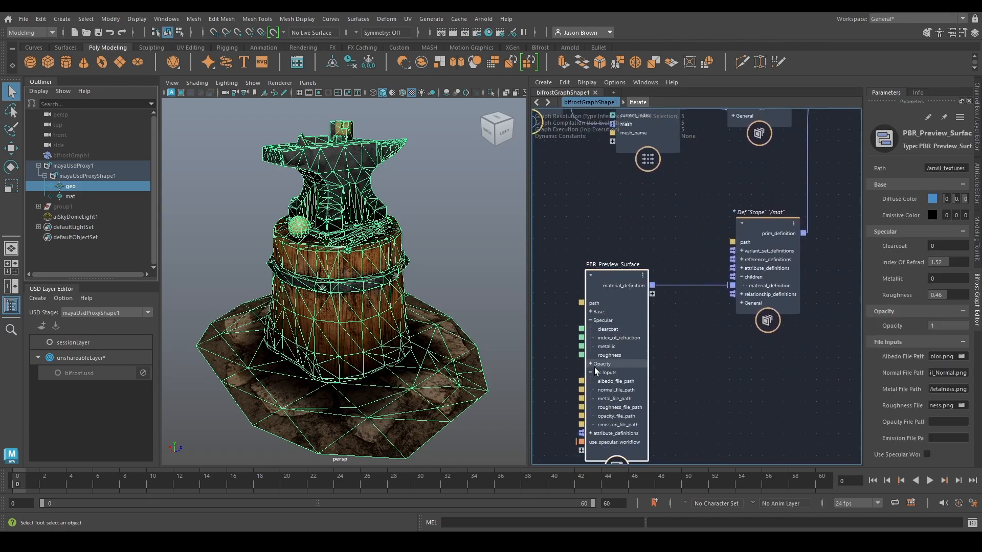
{"action": "middle_click_drag", "start_coordinate": [809, 361], "coordinate": [660, 444]}
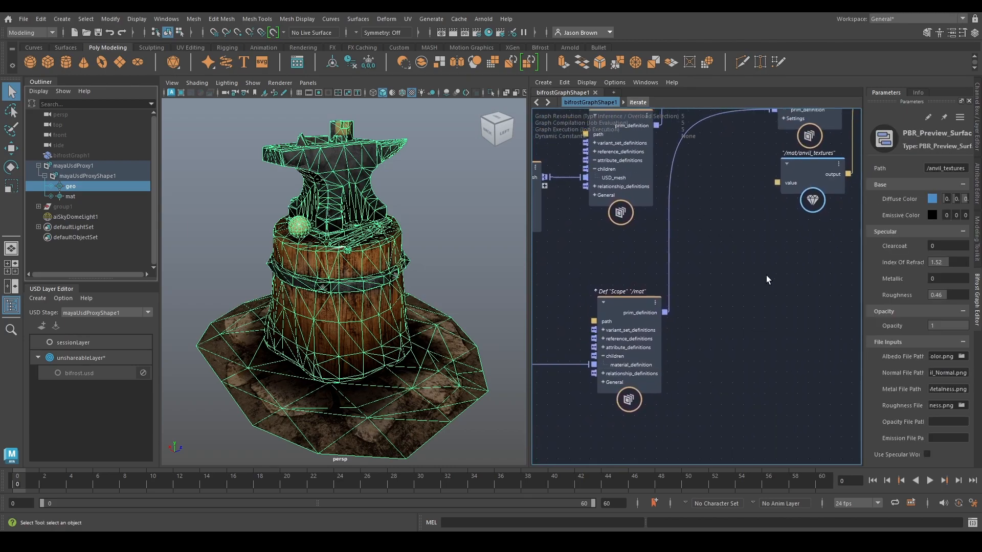
{"action": "middle_click_drag", "start_coordinate": [766, 279], "coordinate": [547, 462]}
Step: Widen the parameters area and inspect the save_usd_stage node's output file path and stage options
{"action": "left_click", "coordinate": [419, 220]}
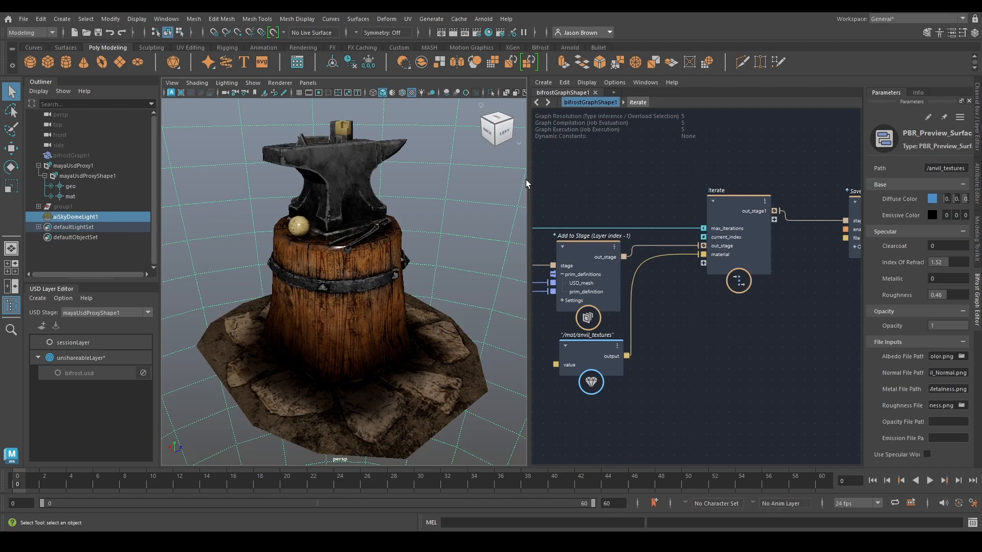
{"action": "left_click_drag", "start_coordinate": [530, 180], "coordinate": [478, 184]}
{"action": "left_click_drag", "start_coordinate": [864, 215], "coordinate": [633, 216]}
{"action": "scroll", "coordinate": [329, 263], "scroll_direction": "up", "scroll_amount": 2}
{"action": "middle_click_drag", "start_coordinate": [329, 264], "coordinate": [327, 267], "text": "alt"}
{"action": "middle_click_drag", "start_coordinate": [625, 271], "coordinate": [528, 275], "text": "alt"}
{"action": "left_click", "coordinate": [531, 281]}
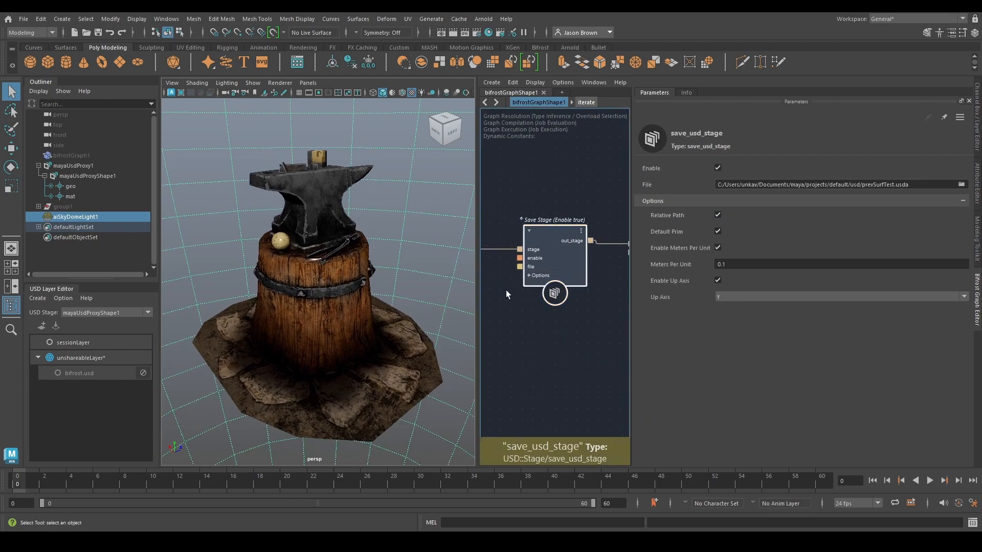
{"action": "left_click", "coordinate": [915, 184]}
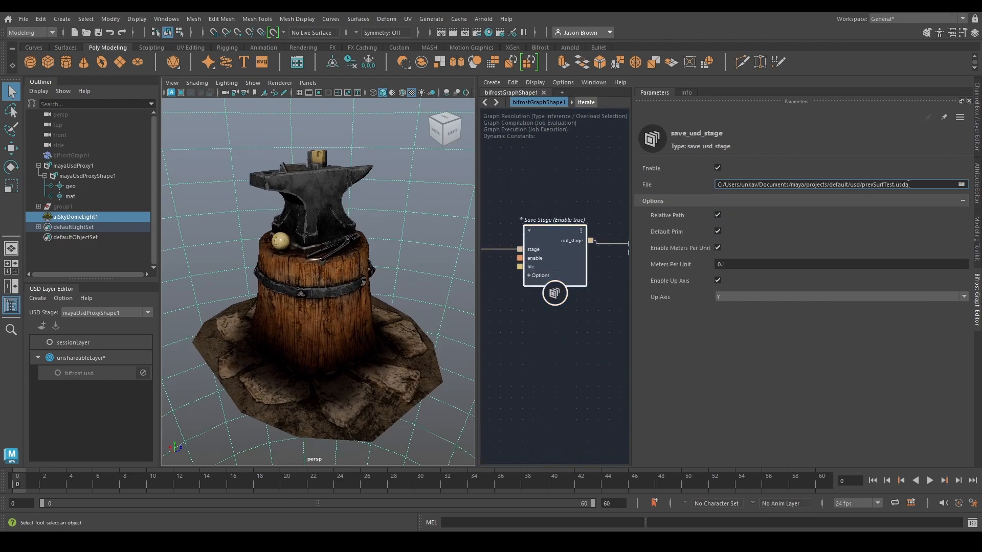
{"action": "left_click_drag", "start_coordinate": [469, 237], "coordinate": [364, 290], "text": "alt"}
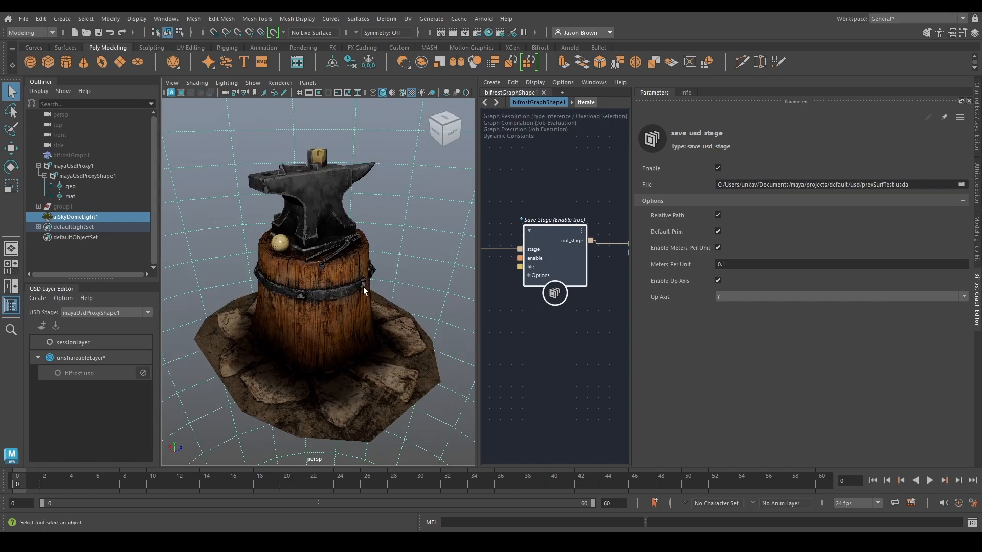
Step: Switch to Unreal Editor and open prevSurfTest.usda as the USD stage
{"action": "key", "text": "alt+Tab"}
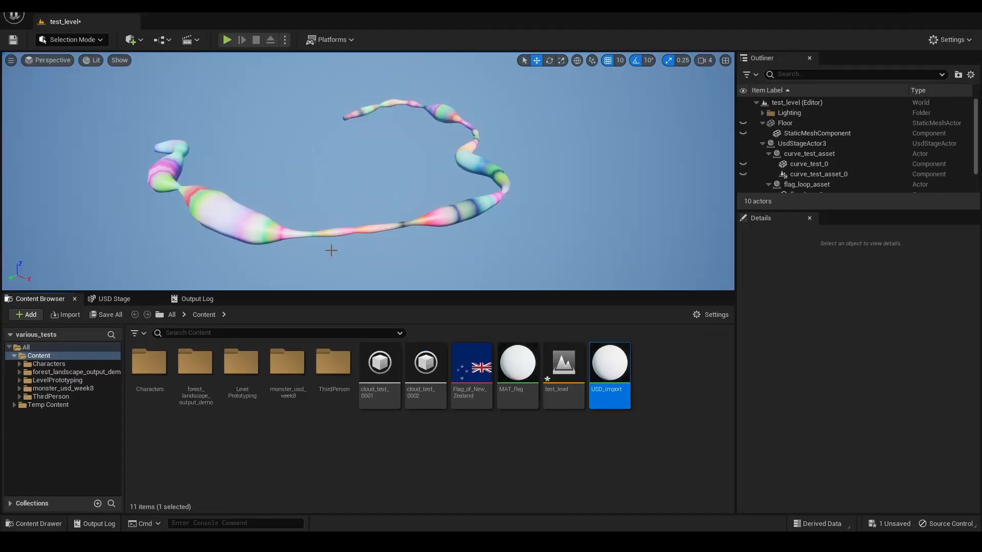
{"action": "left_click", "coordinate": [114, 299]}
{"action": "left_click", "coordinate": [14, 314]}
{"action": "left_click", "coordinate": [26, 352]}
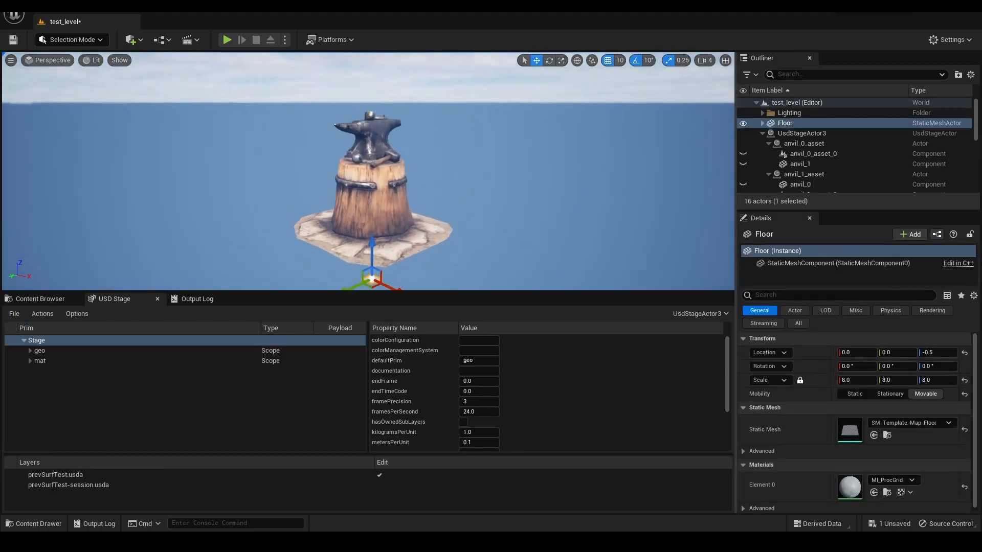
Step: Switch back to Maya and set Meters Per Unit on the save_usd_stage node to 0.01
{"action": "key", "text": "alt+Tab"}
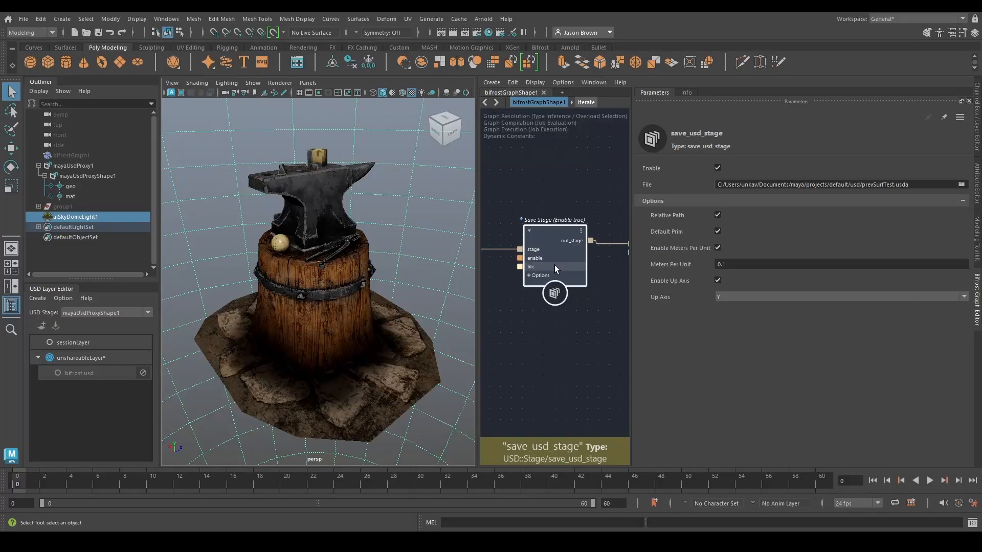
{"action": "left_click", "coordinate": [821, 264]}
{"action": "type", "text": "0.01"}
{"action": "key", "text": "Return"}
Step: Switch to Unreal Editor and reload the prevSurfTest.usda stage
{"action": "key", "text": "alt+Tab"}
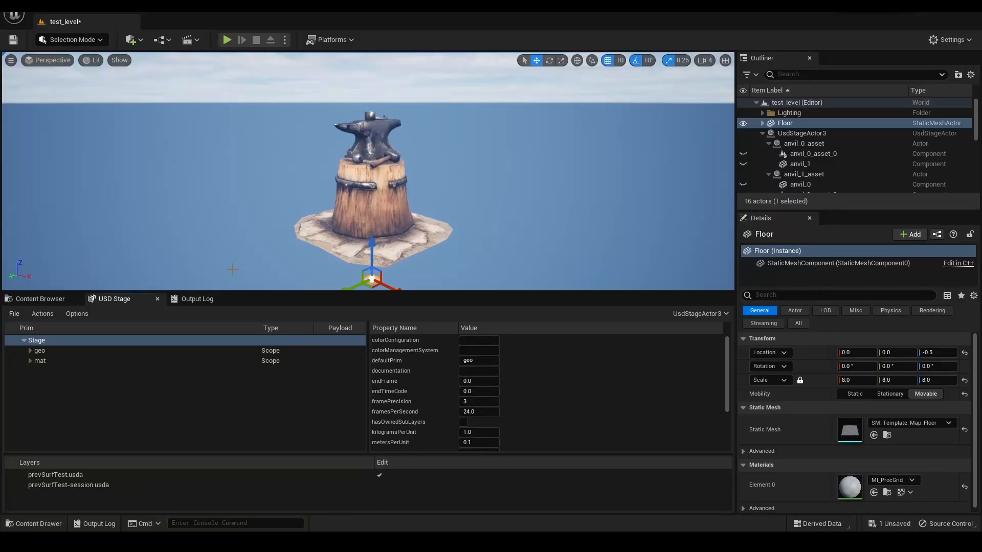
{"action": "left_click", "coordinate": [14, 314]}
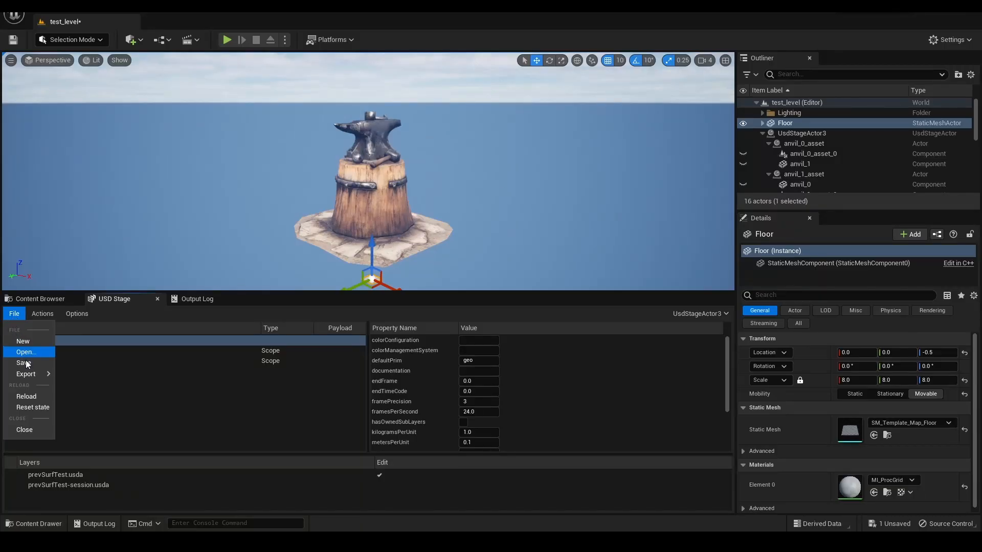
{"action": "left_click", "coordinate": [34, 395]}
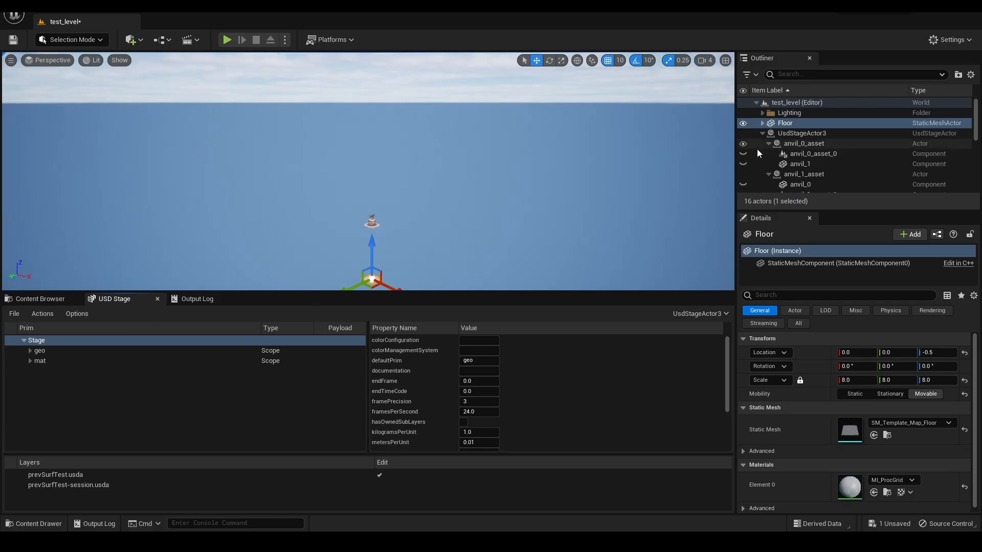
Step: Select UsdStageActor3 and move it to about X -30, Y 0, Z 31080
{"action": "left_click", "coordinate": [793, 134]}
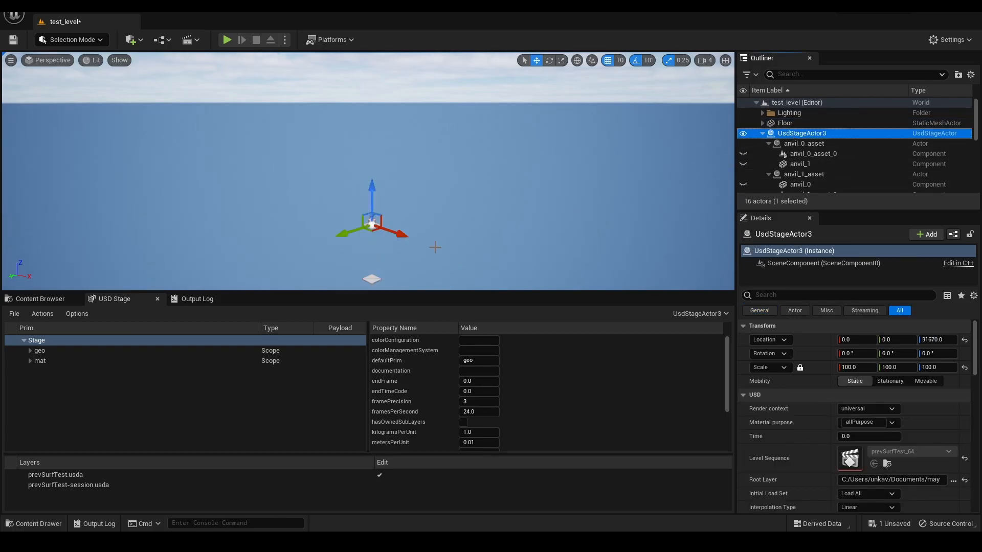
{"action": "left_click_drag", "start_coordinate": [381, 221], "coordinate": [377, 143]}
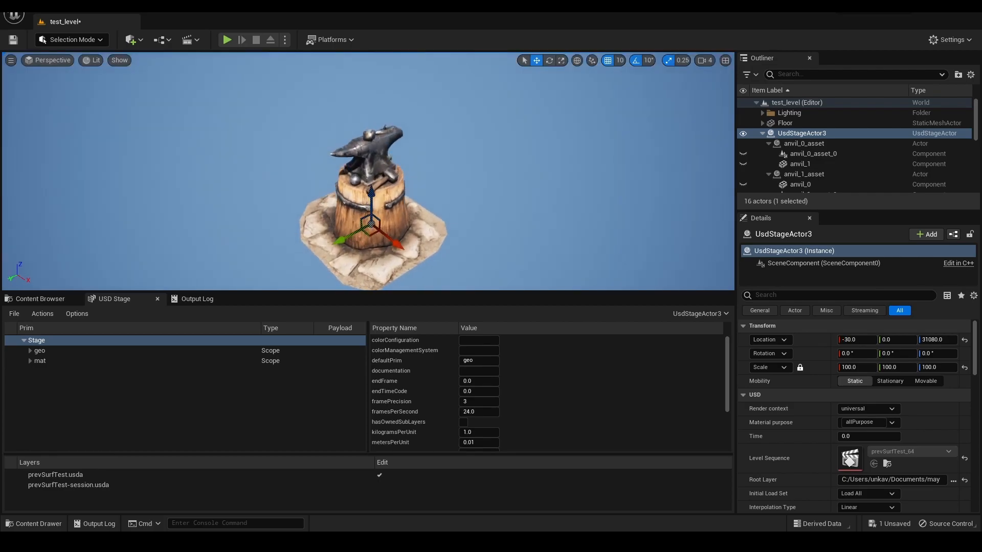
{"action": "left_click_drag", "start_coordinate": [216, 137], "coordinate": [401, 111], "text": "alt"}
Step: Select the anvil_2_asset parts on top of the anvil, frame them, and inspect their shading up close
{"action": "left_click", "coordinate": [366, 127]}
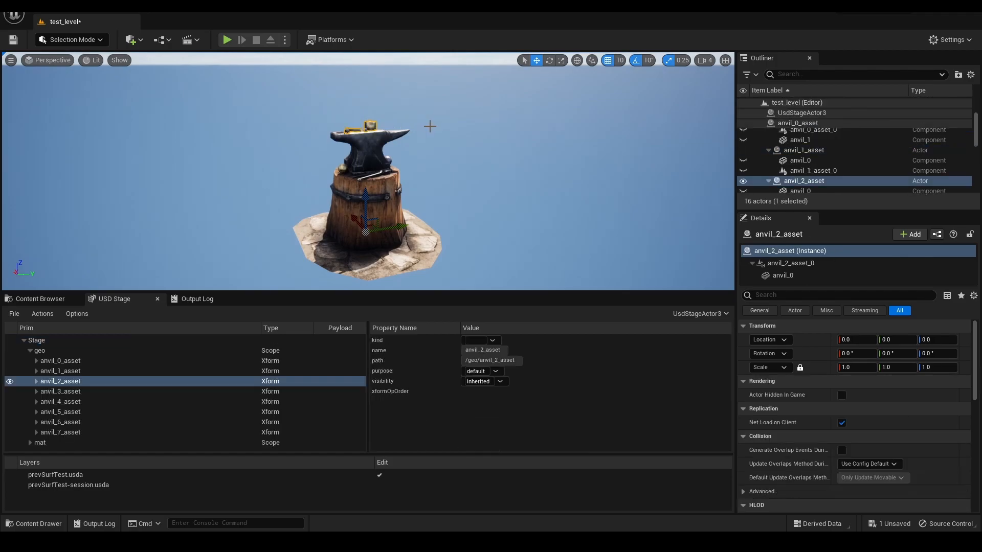
{"action": "key", "text": "f"}
{"action": "left_click_drag", "start_coordinate": [430, 130], "coordinate": [429, 195], "text": "alt"}
{"action": "middle_click_drag", "start_coordinate": [385, 219], "coordinate": [387, 200], "text": "alt"}
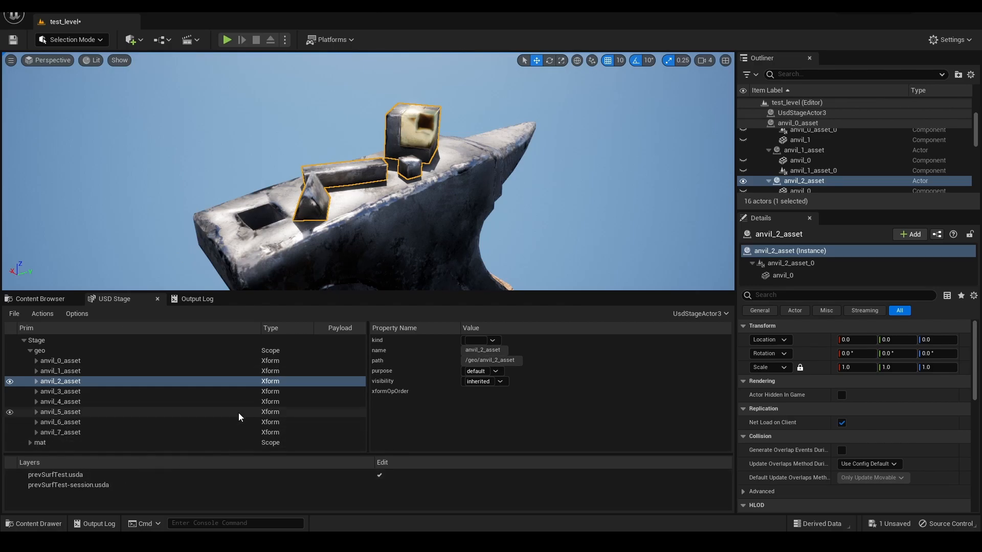
Step: Switch to prevSurfTest.usda in the text editor, replace every primvars:normals with normals, and save the file
{"action": "key", "text": "alt+Tab"}
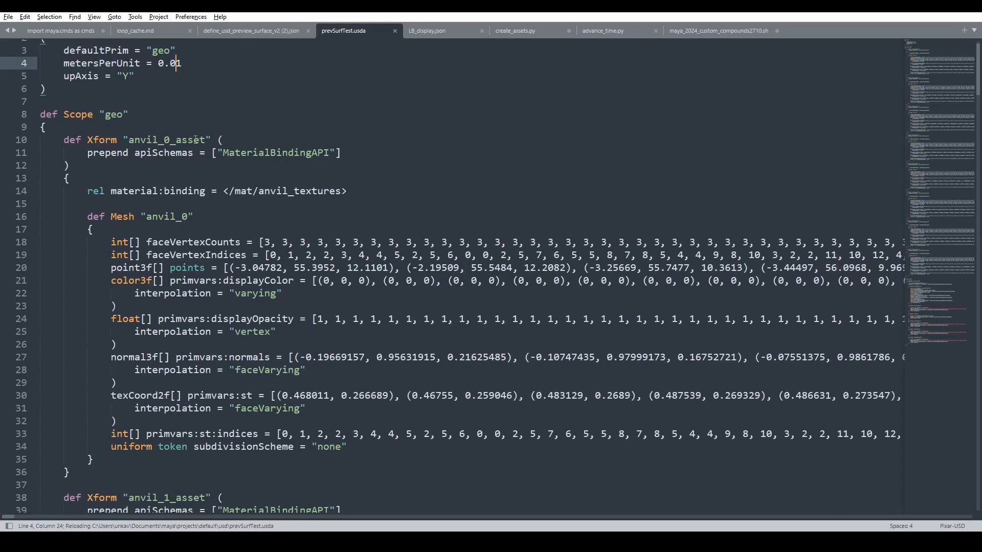
{"action": "key", "text": "ctrl+h"}
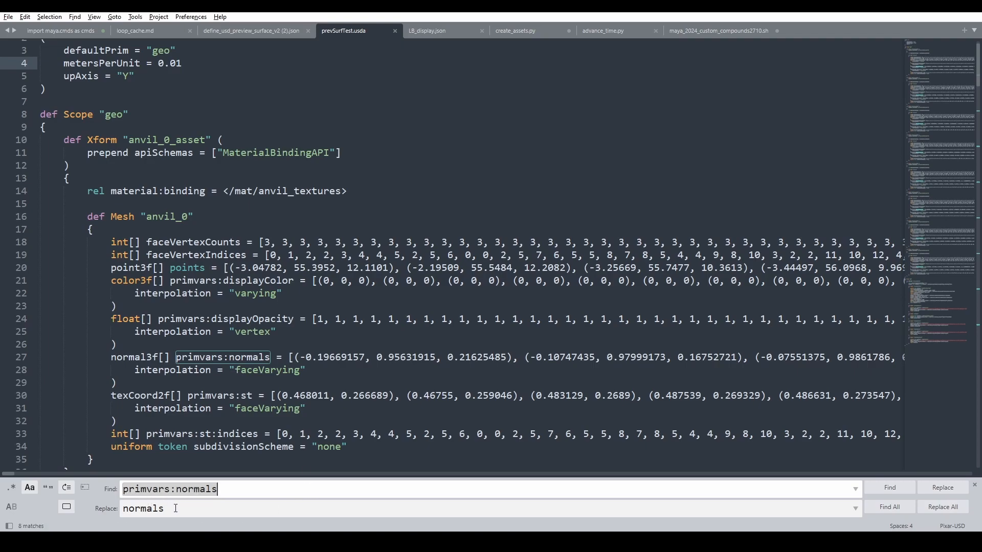
{"action": "left_click", "coordinate": [944, 508]}
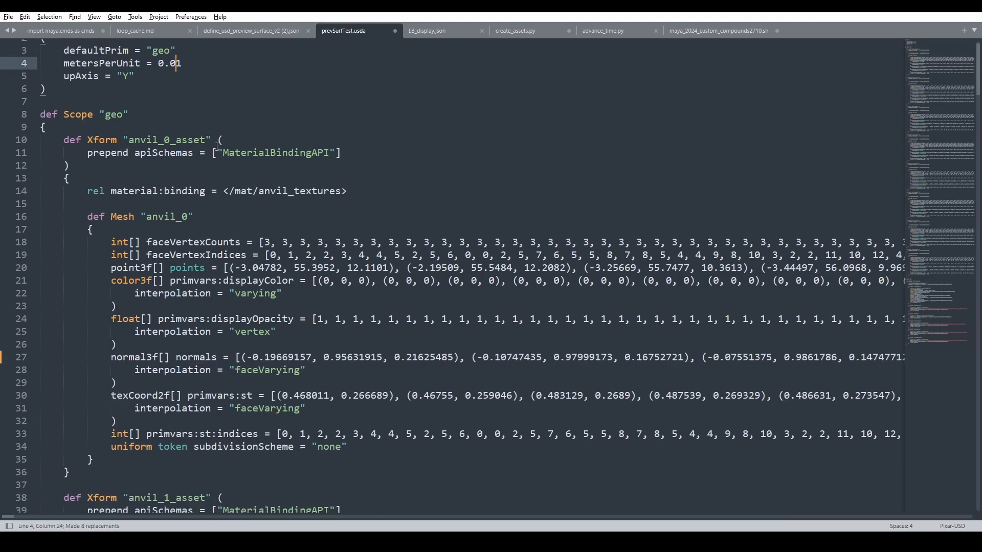
{"action": "key", "text": "ctrl+s"}
Step: Switch to Unreal Editor, reload the USD stage, and inspect the anvil's shading from several angles
{"action": "key", "text": "alt+Tab"}
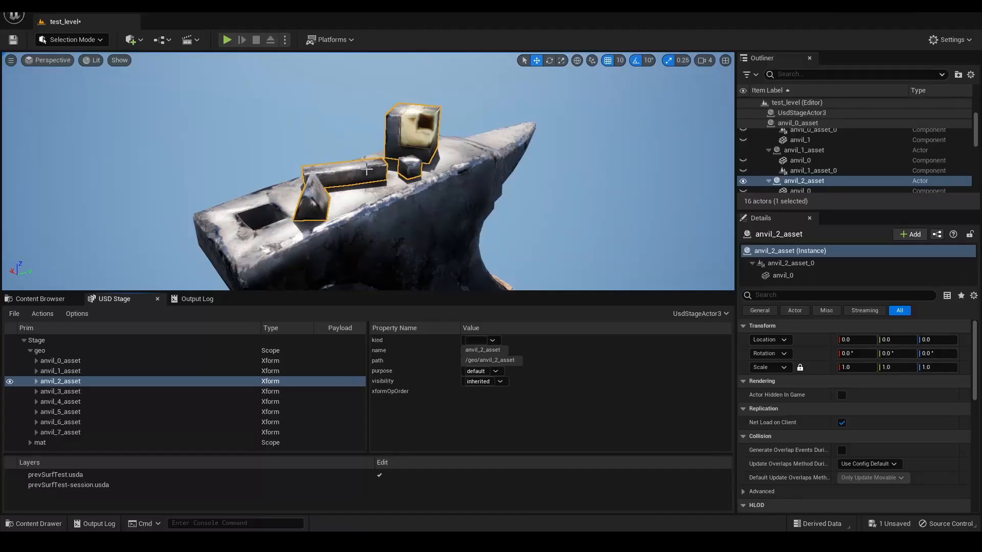
{"action": "left_click", "coordinate": [15, 314]}
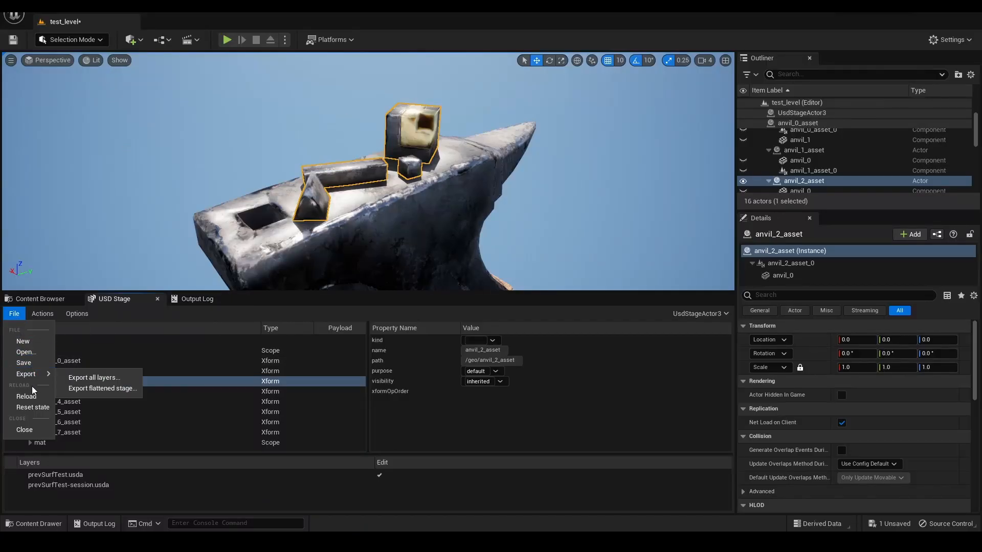
{"action": "left_click", "coordinate": [27, 397]}
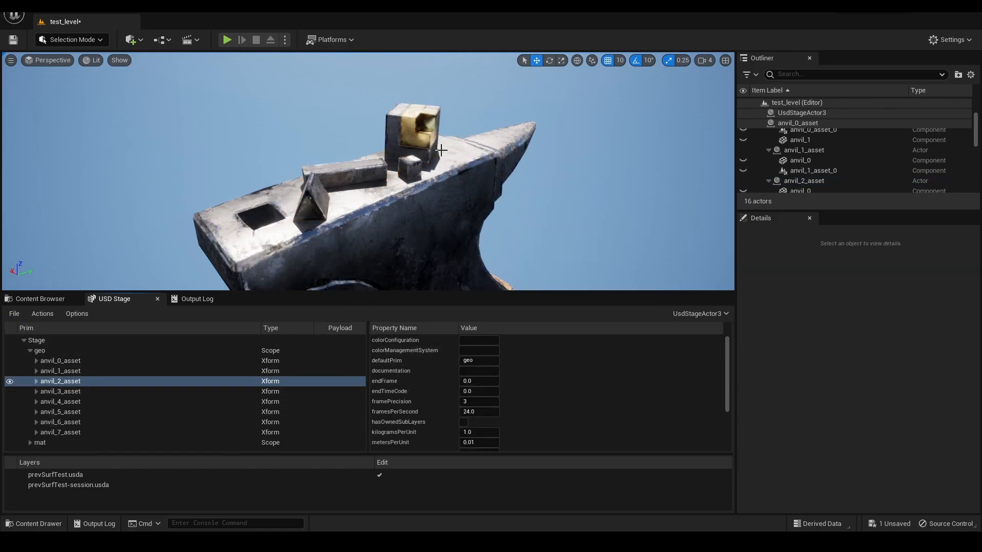
{"action": "left_click_drag", "start_coordinate": [368, 171], "coordinate": [301, 194], "text": "alt"}
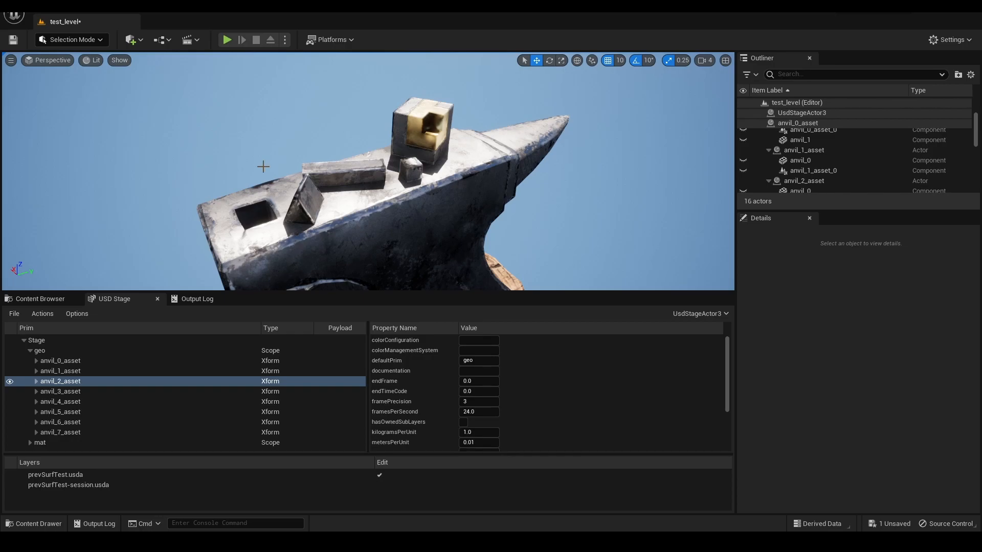
{"action": "right_click_drag", "start_coordinate": [421, 141], "coordinate": [176, 182]}
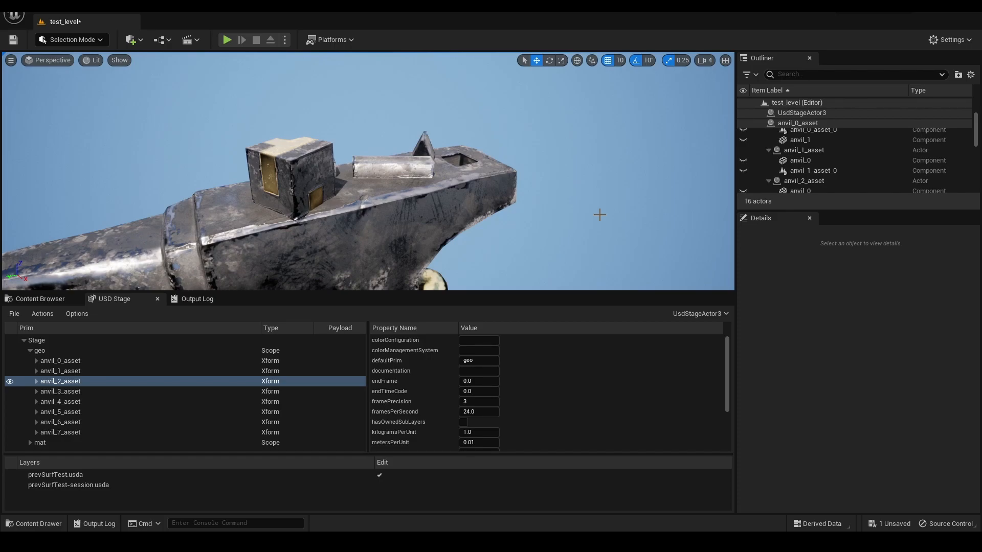
{"action": "left_click_drag", "start_coordinate": [300, 202], "coordinate": [248, 221], "text": "alt"}
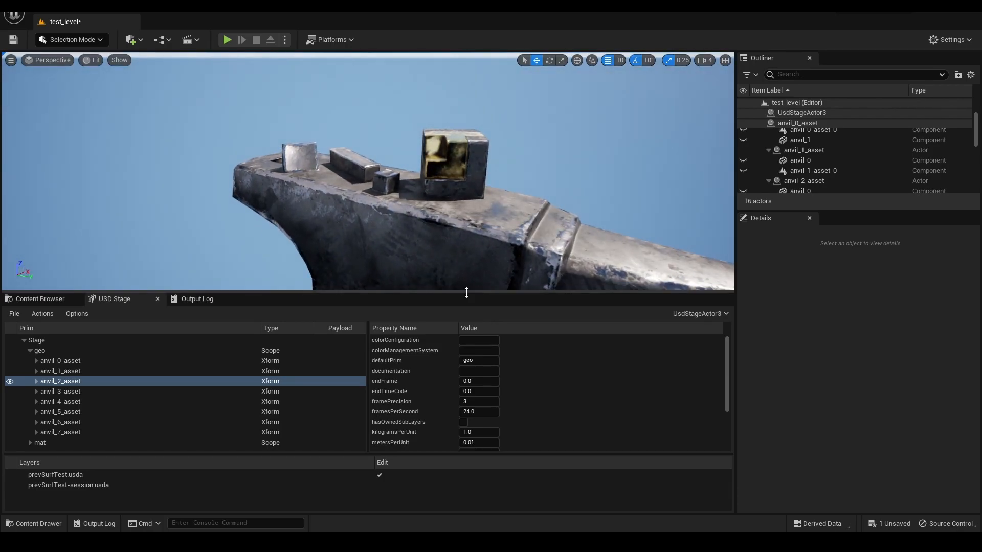